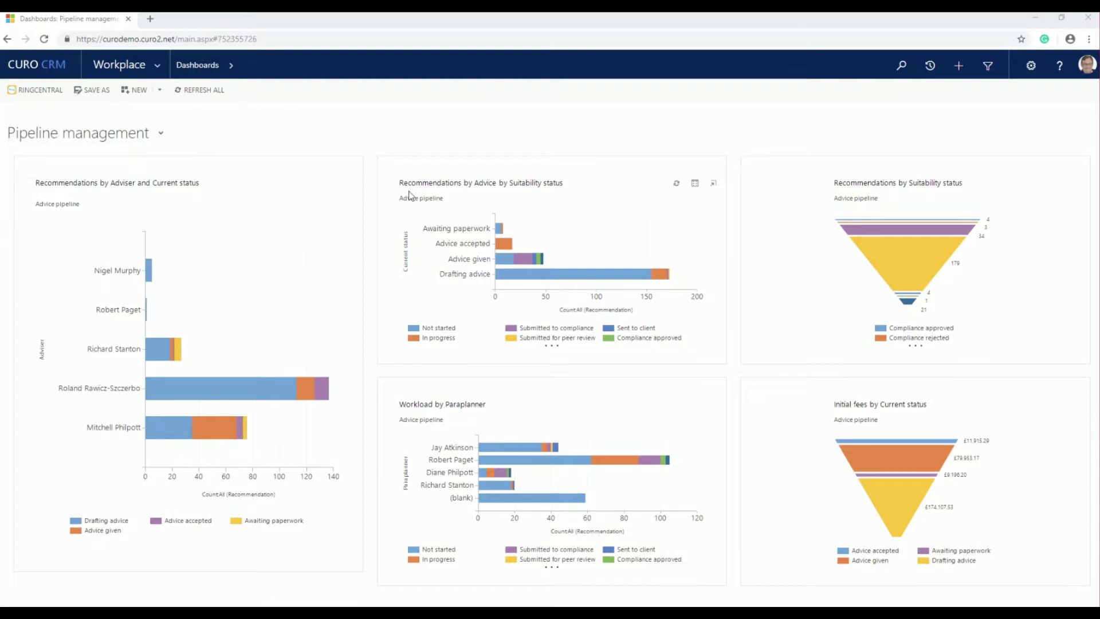
- Open the records behind the Recommendations by Advice by Suitability status chart and enlarge and reposition their window
click(695, 183)
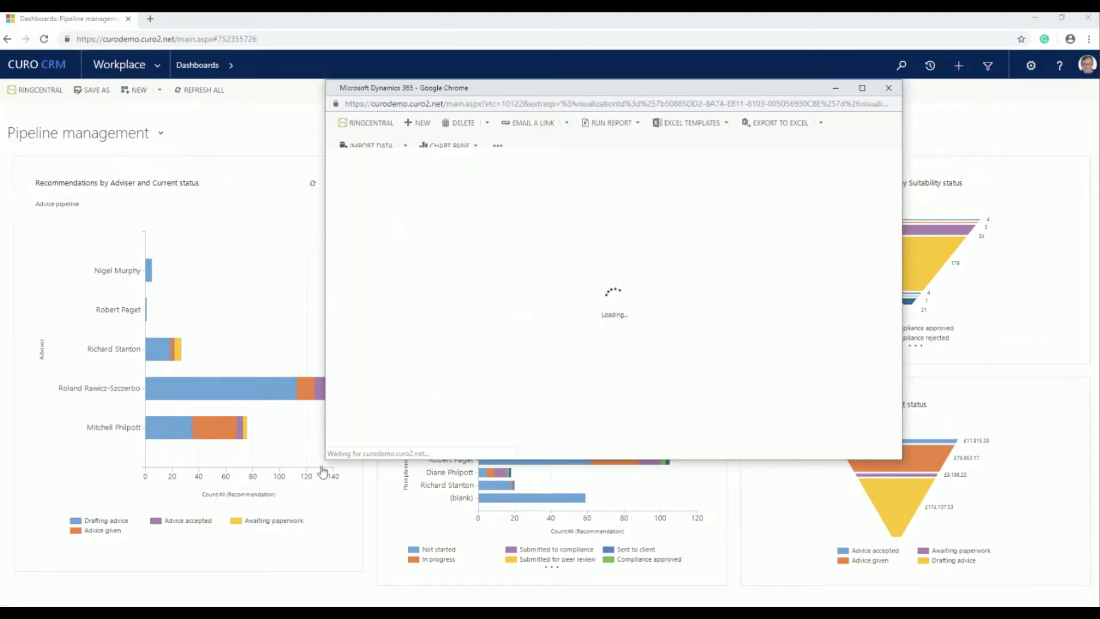
drag(326, 462, 128, 538)
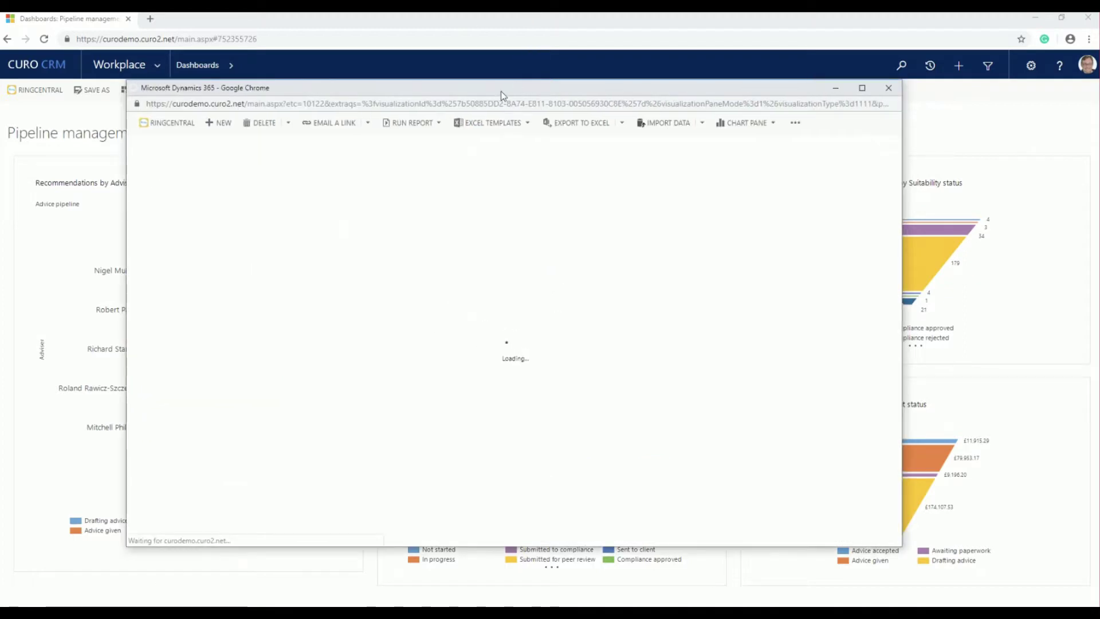
drag(501, 91, 593, 62)
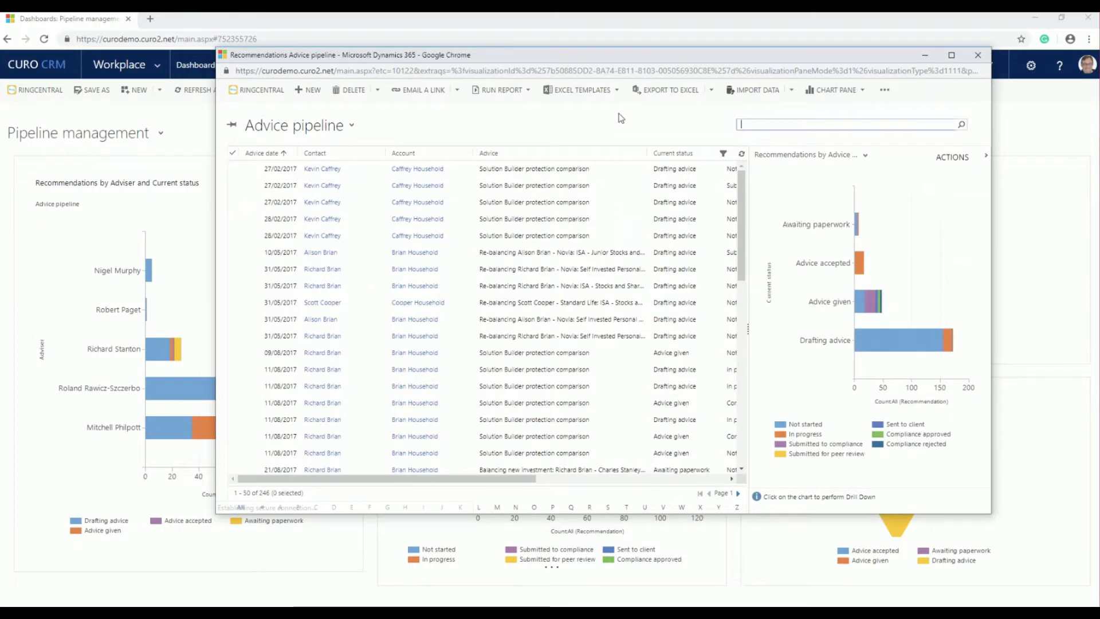
- Review the system and personal views available for the recommendation records, keeping the Advice pipeline view
click(310, 126)
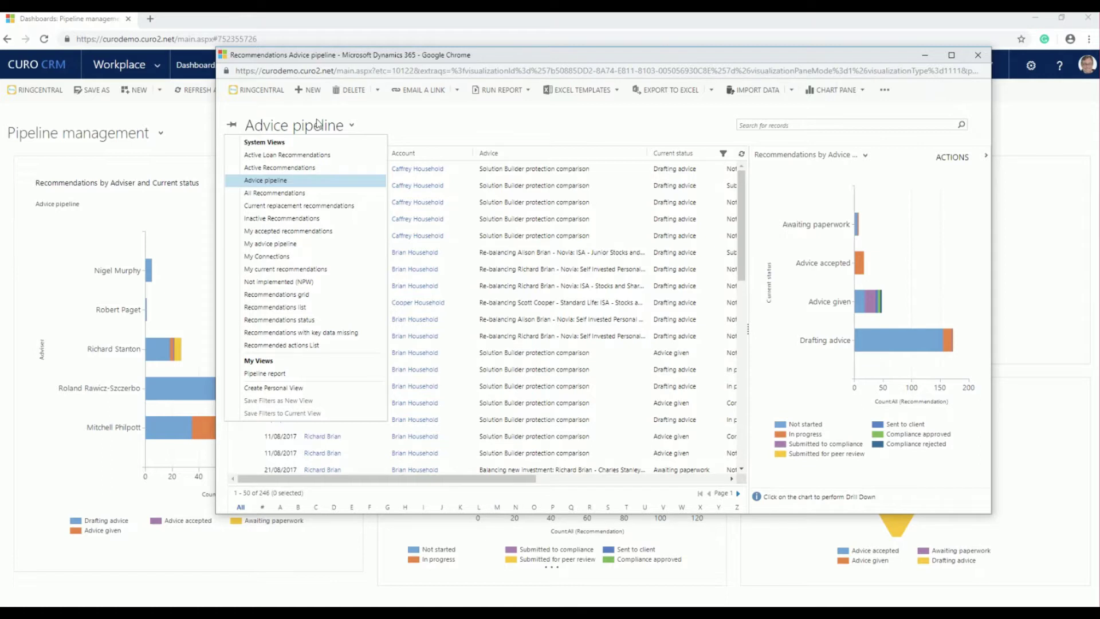
click(410, 127)
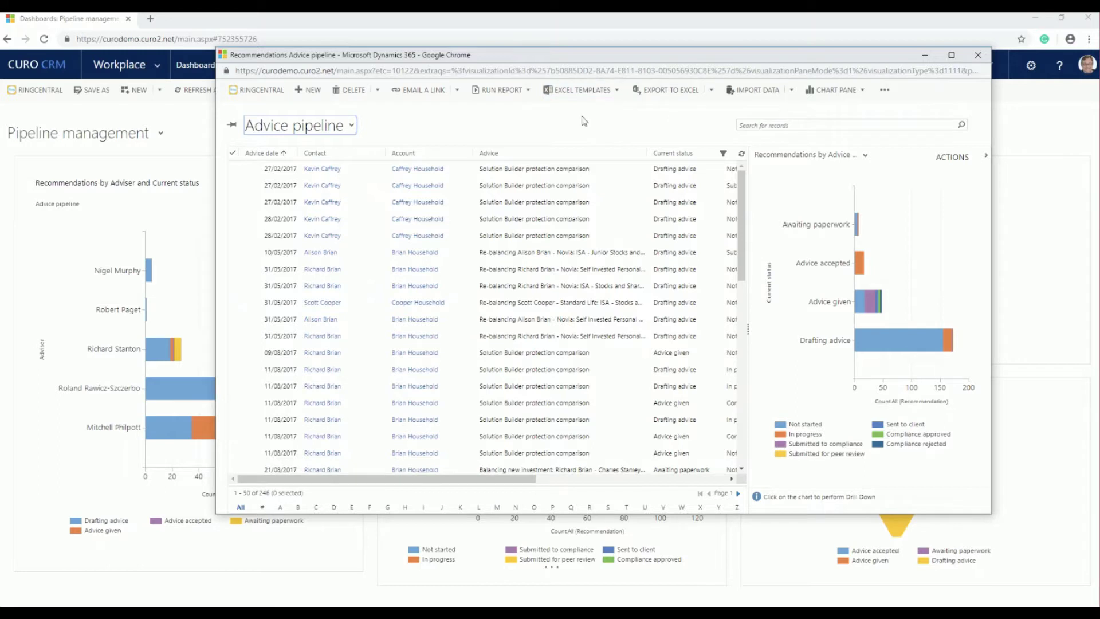
click(309, 131)
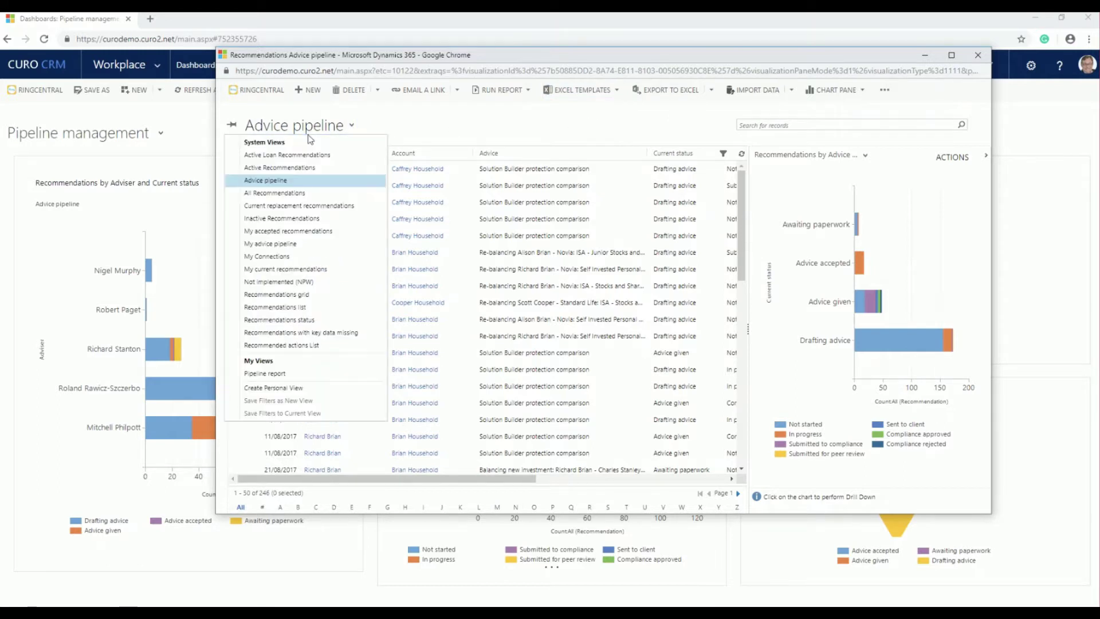
click(426, 126)
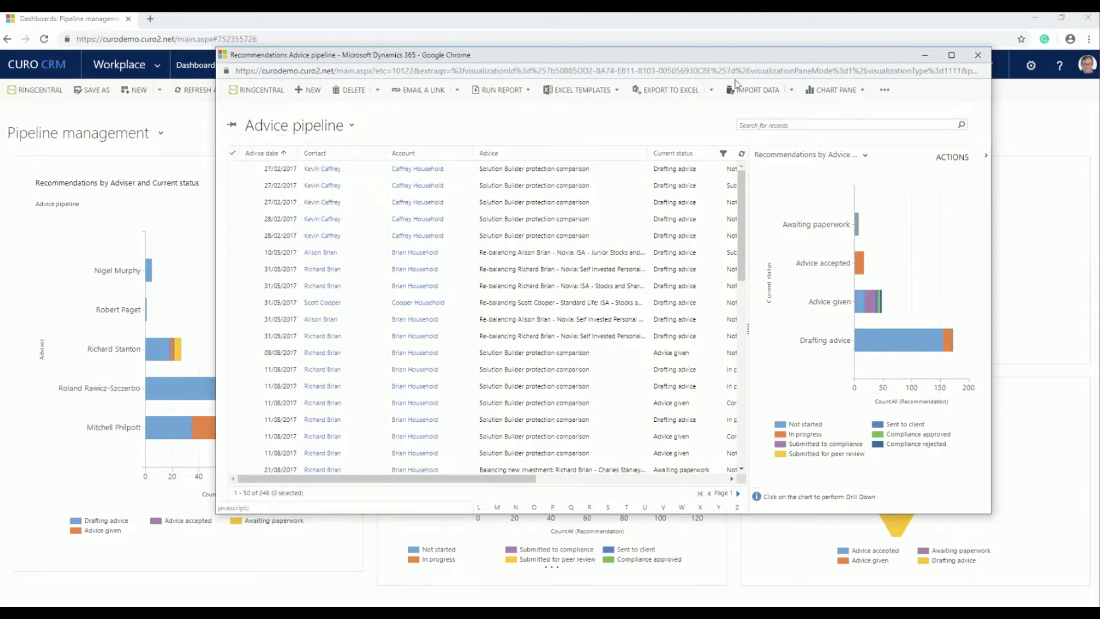
- Generate the Pipeline analysis Excel template from the Advice pipeline view, open the downloaded workbook and enlarge its window
click(618, 91)
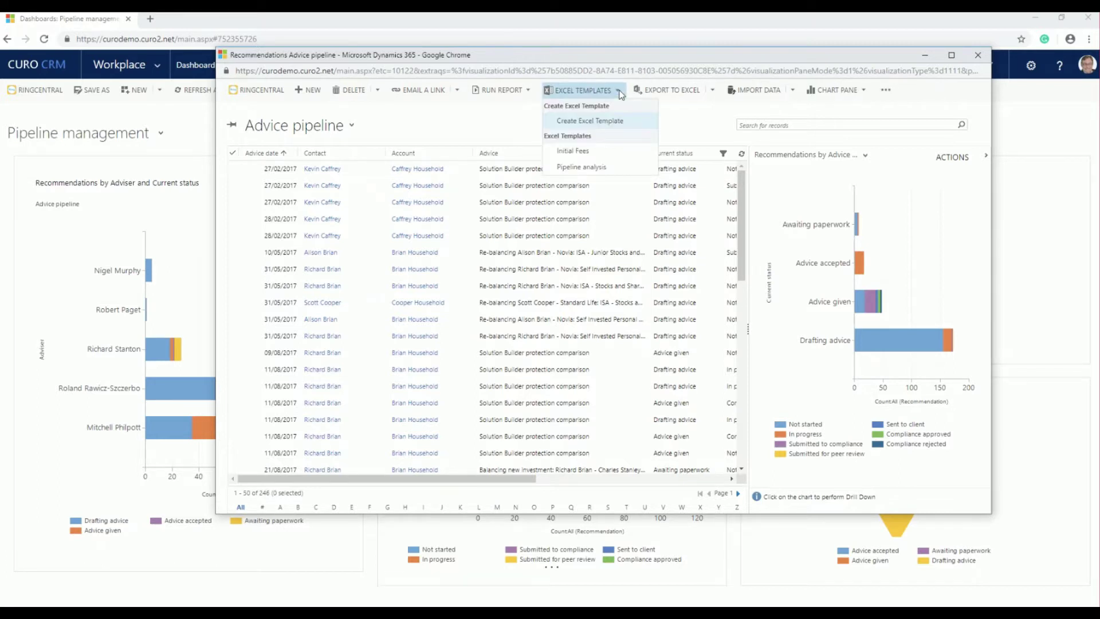
click(602, 167)
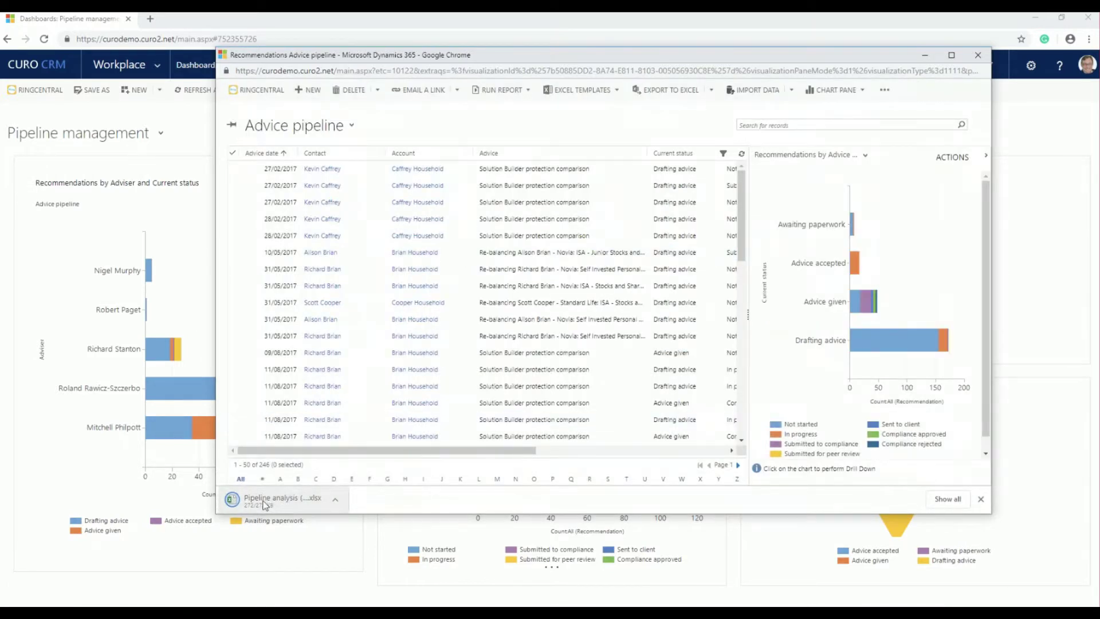
click(265, 502)
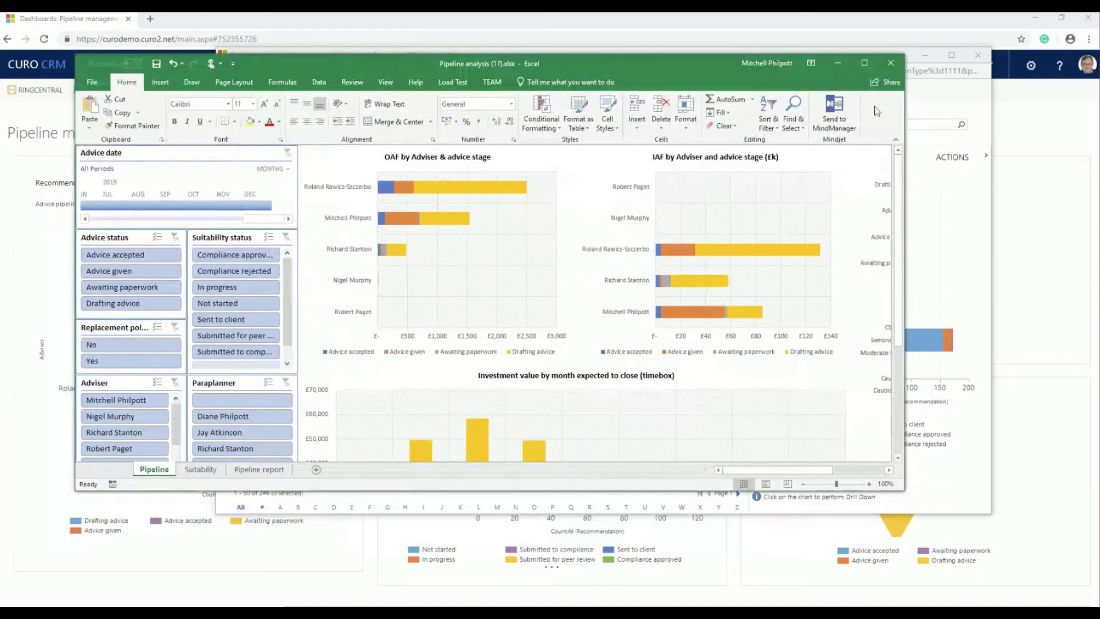
drag(905, 492, 1032, 576)
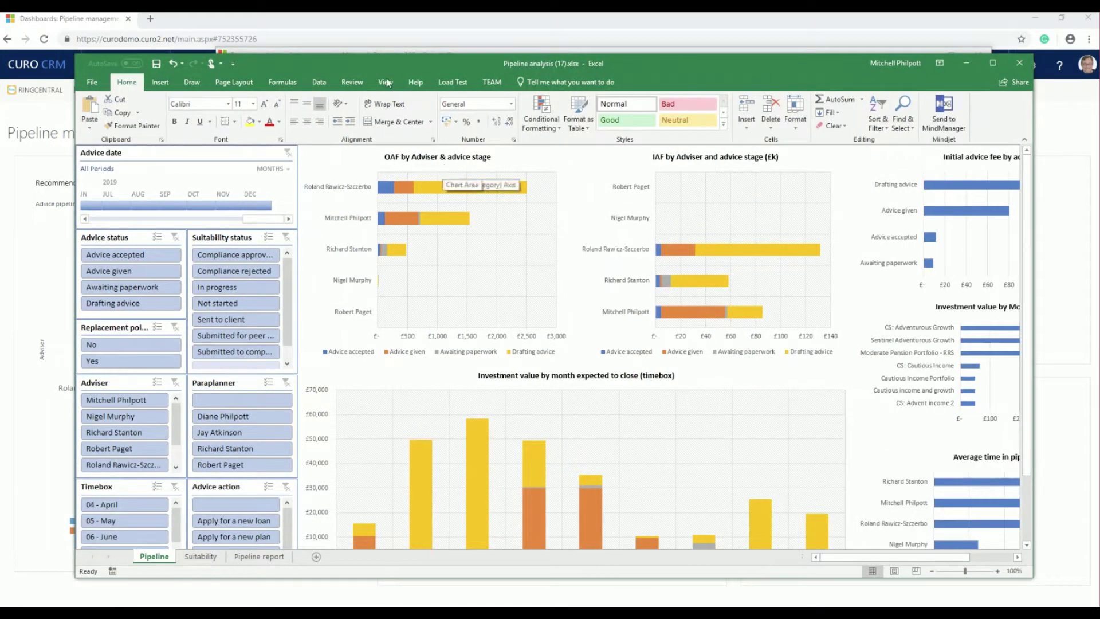
drag(327, 64, 322, 54)
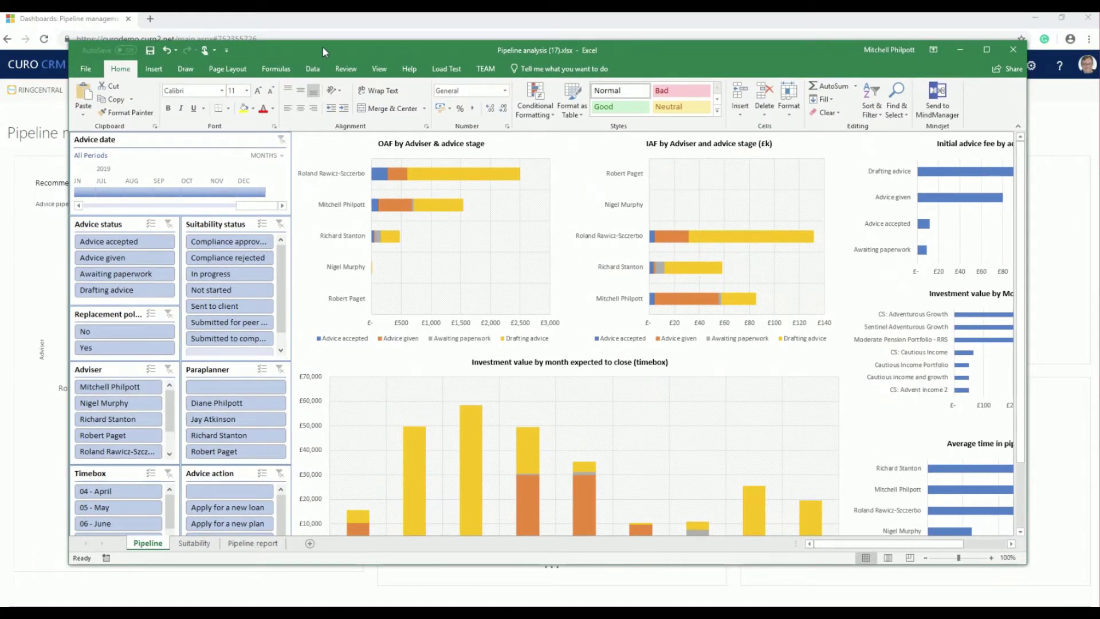
- Examine the exported recommendation rows on the Pipeline report sheet and return to the first row
click(251, 544)
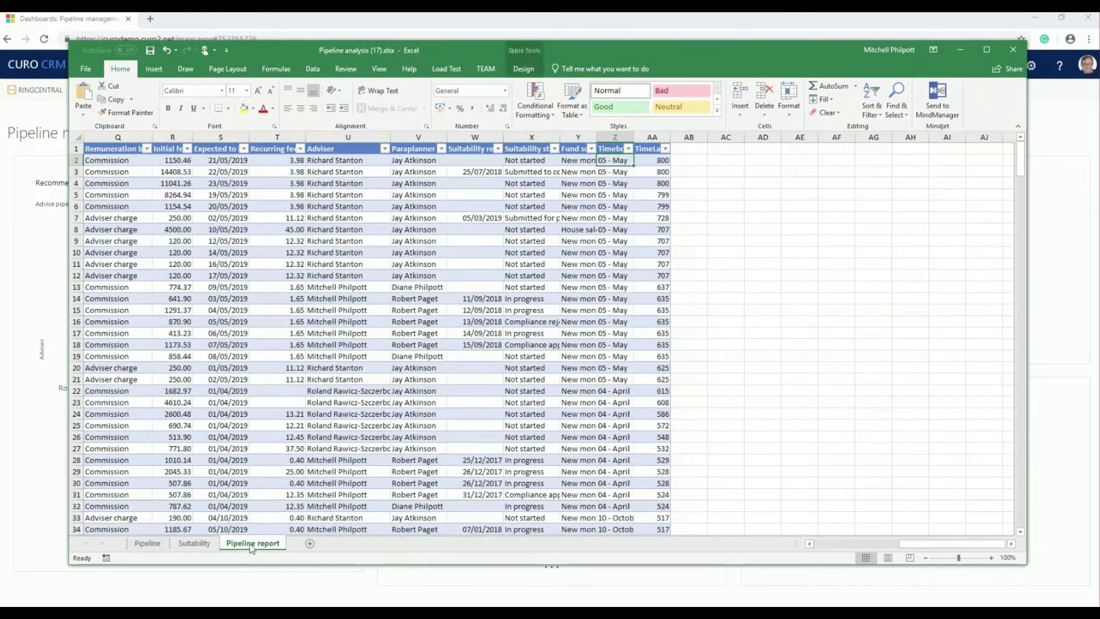
scroll(329, 385, down, 5)
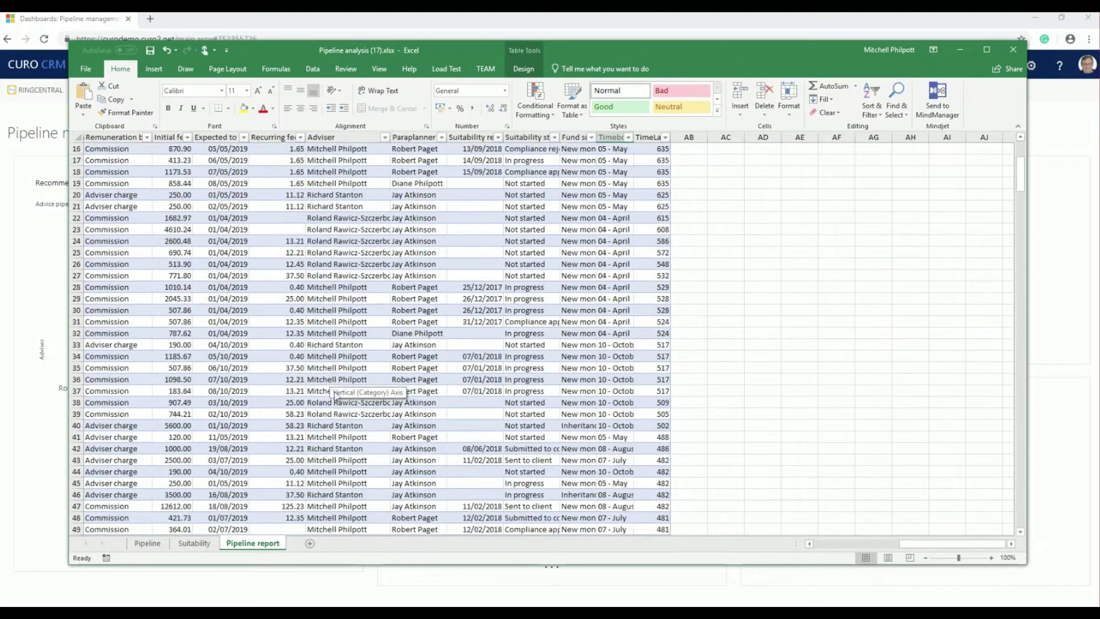
scroll(327, 389, down, 5)
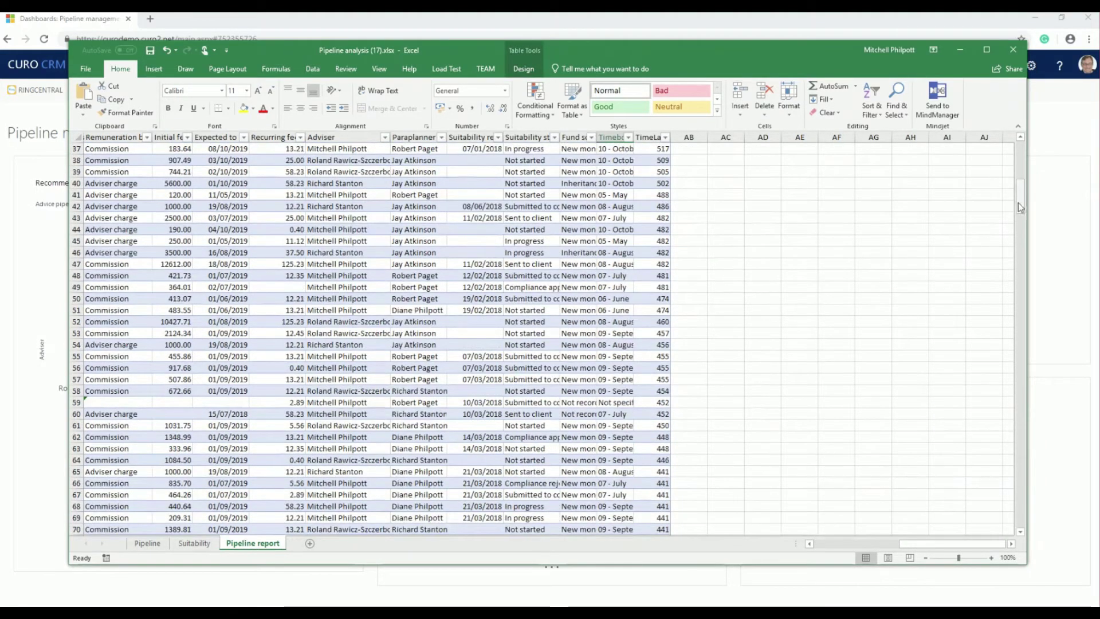
drag(1018, 201, 1021, 166)
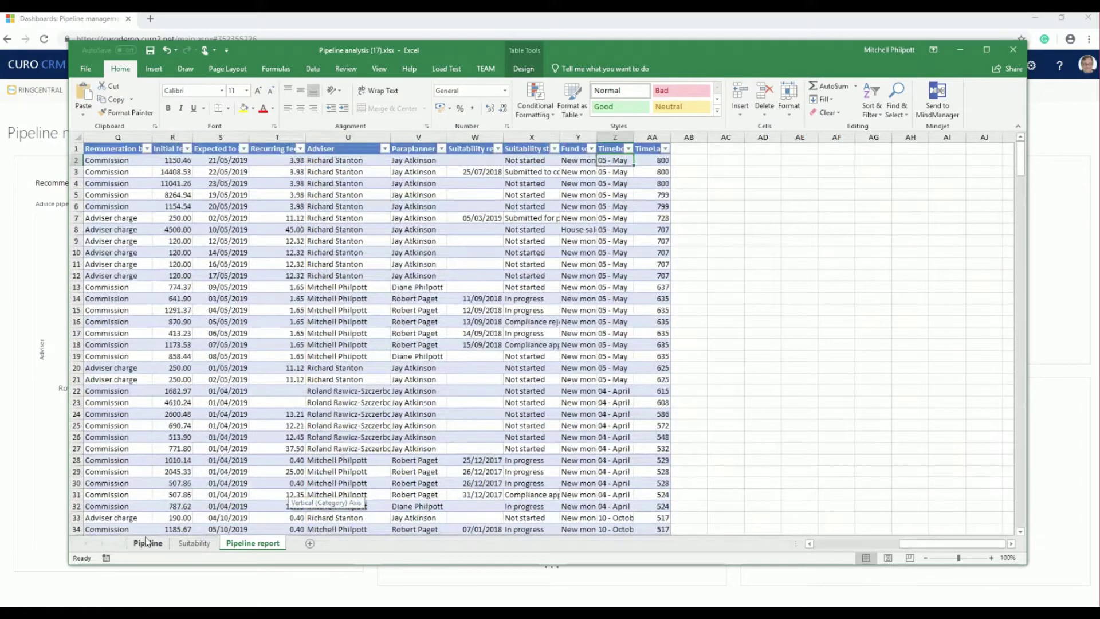
- Examine the charts and slicers on the Pipeline and Suitability sheets, extending the window to show the full Pipeline dashboard
click(148, 544)
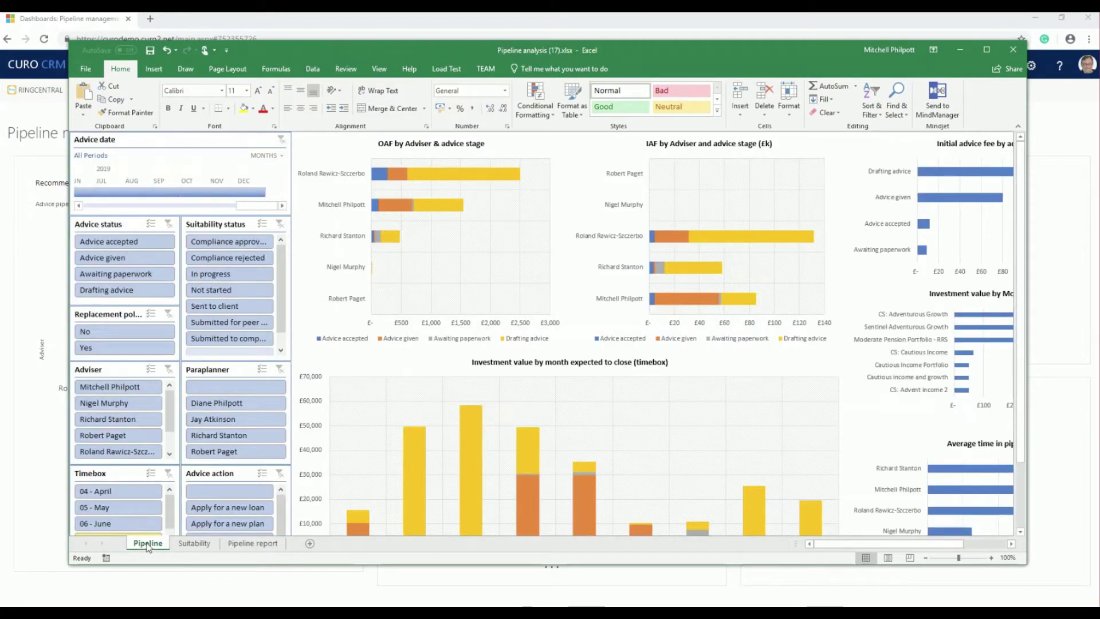
click(206, 544)
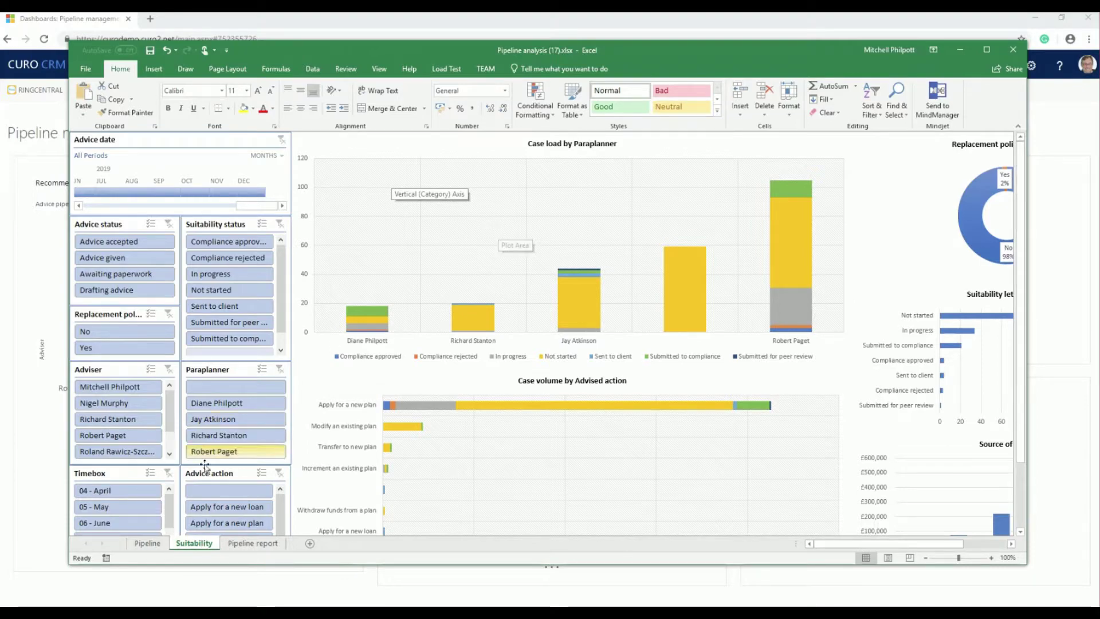
click(147, 543)
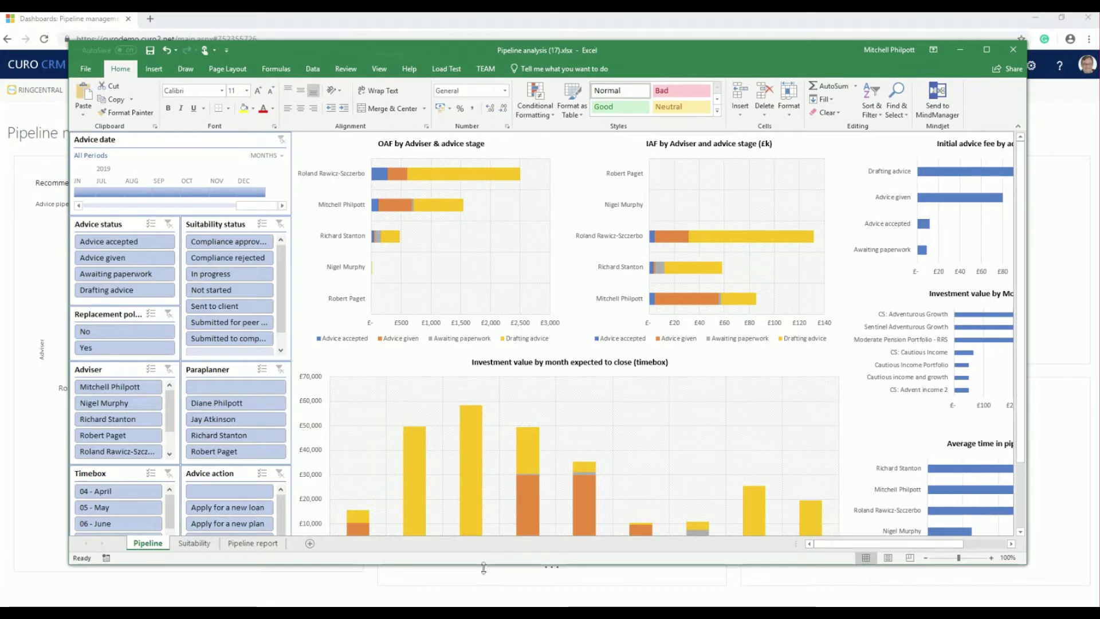
drag(486, 565, 481, 596)
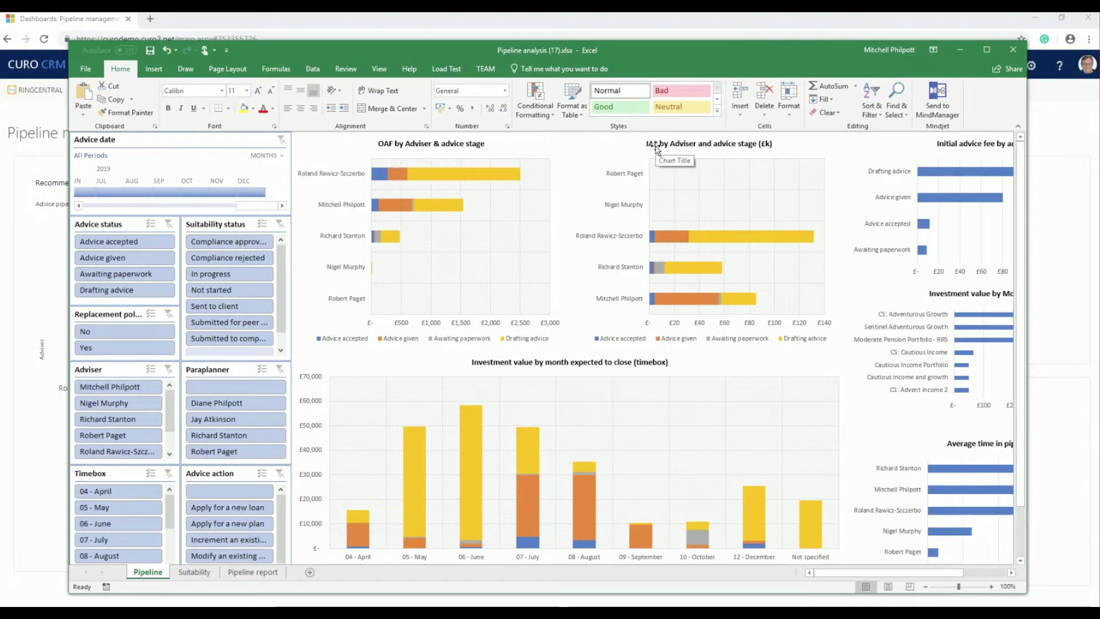
- Revisit the Pipeline report sheet and close the Pipeline analysis workbook without saving changes
click(238, 571)
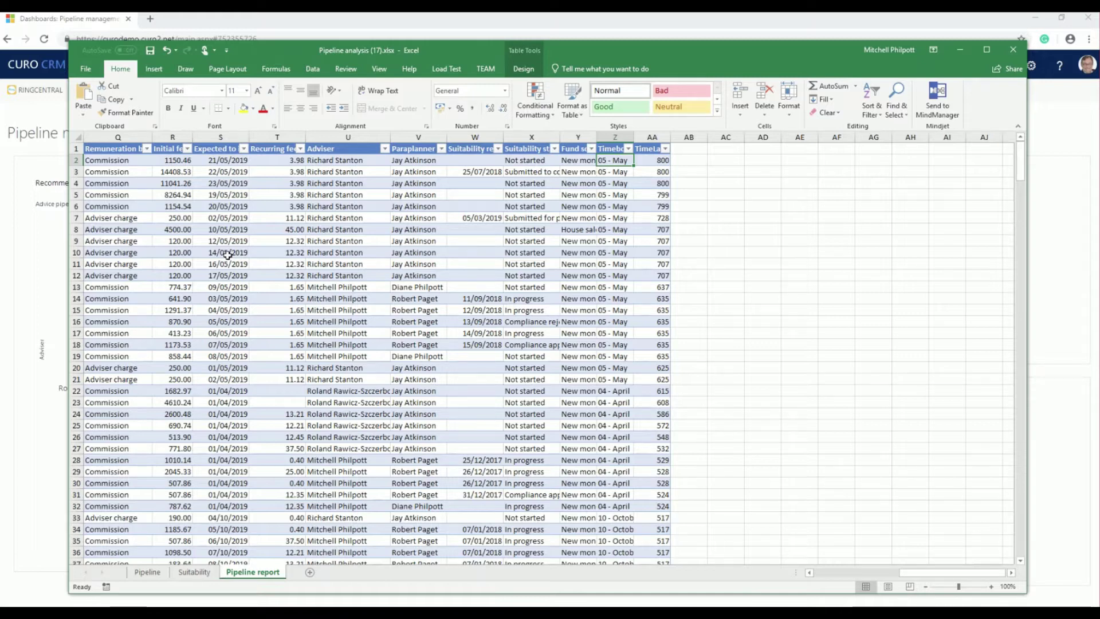
click(1013, 50)
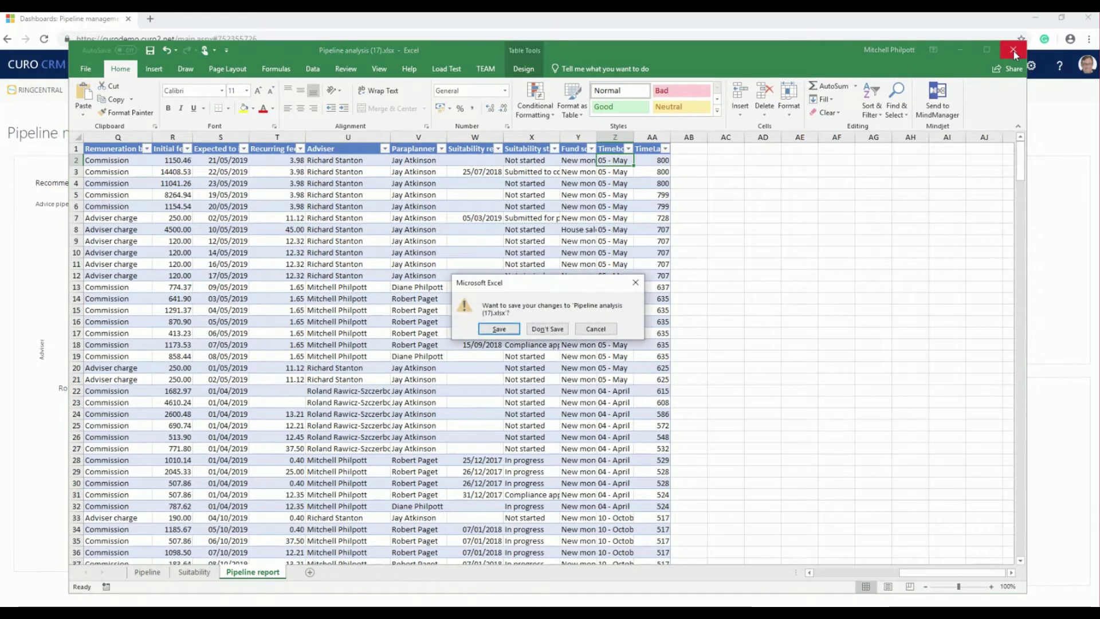
click(545, 329)
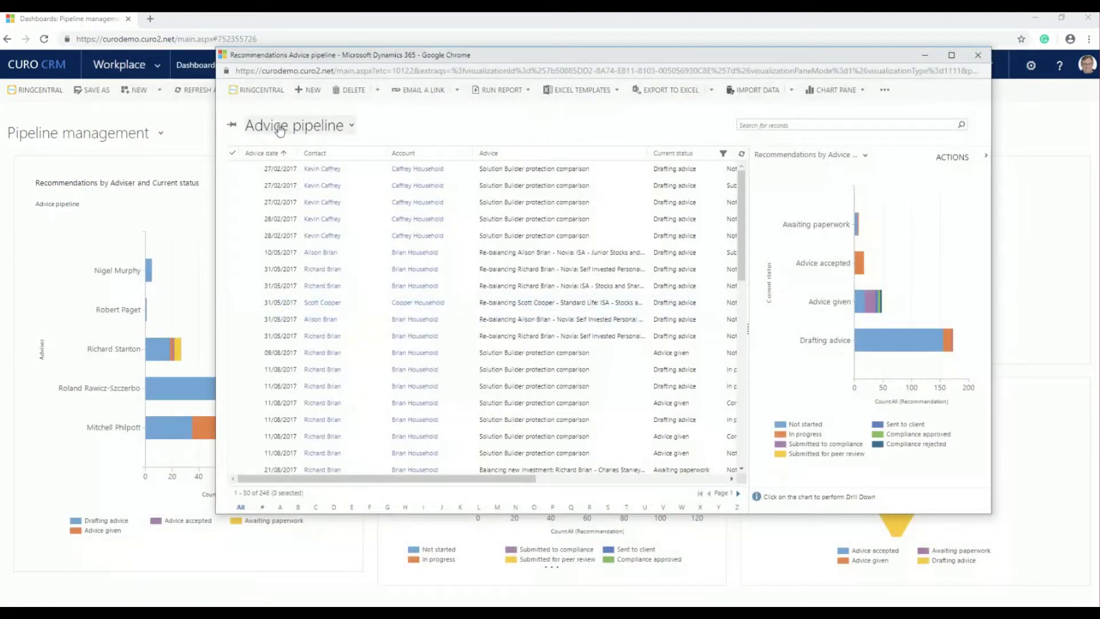
- Start creating an Excel template for Recommendation records and review the saved views it can use, keeping Advice pipeline
click(286, 126)
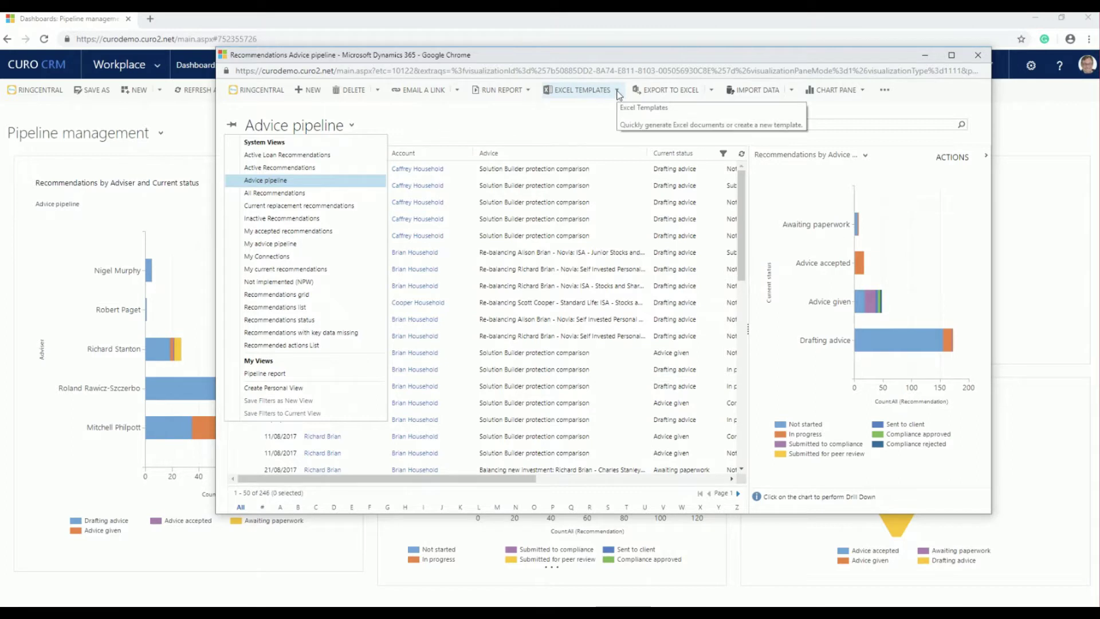
click(592, 125)
click(618, 92)
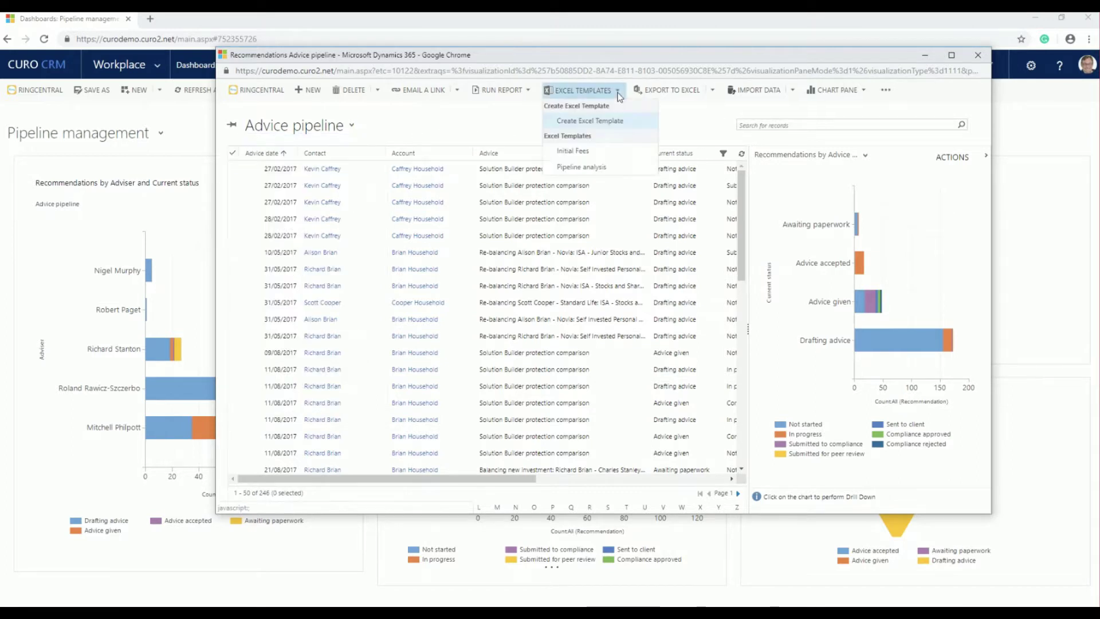
click(598, 121)
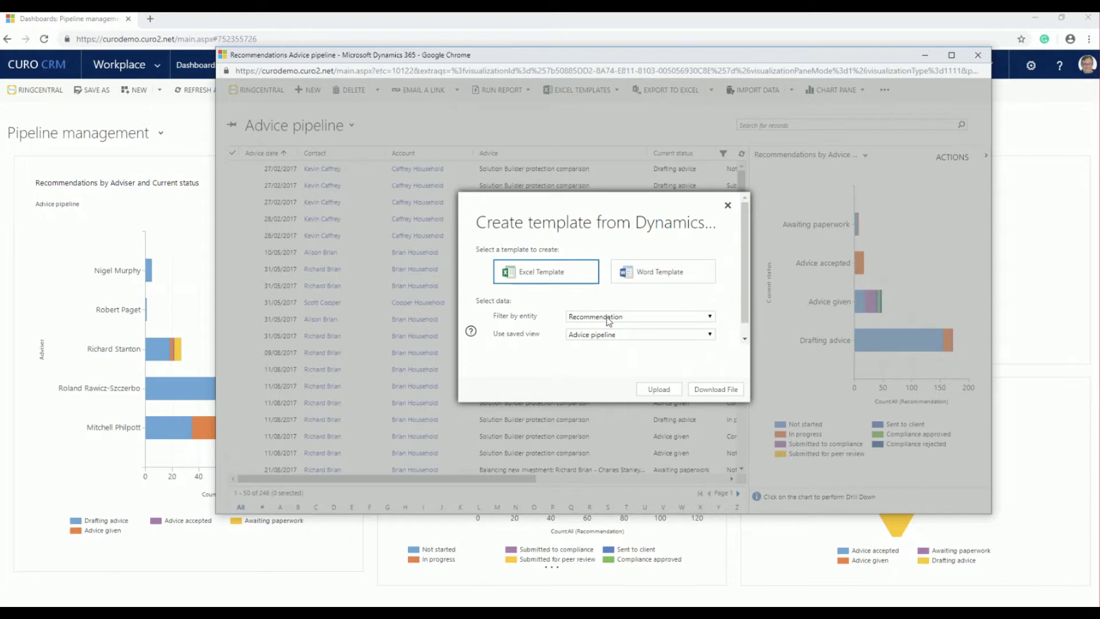
click(628, 340)
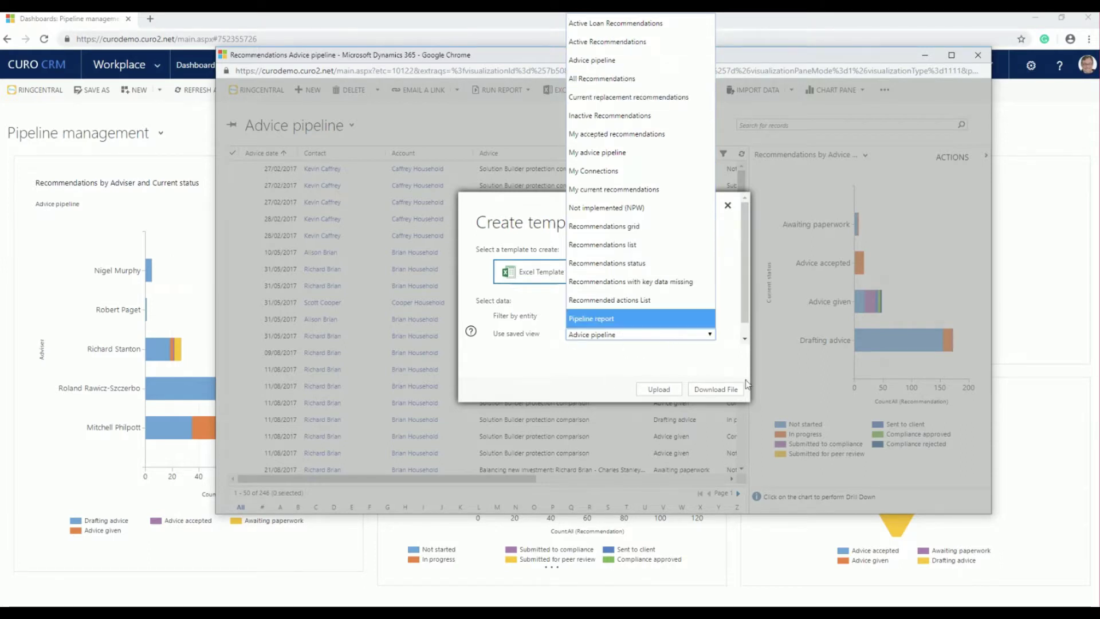
click(539, 361)
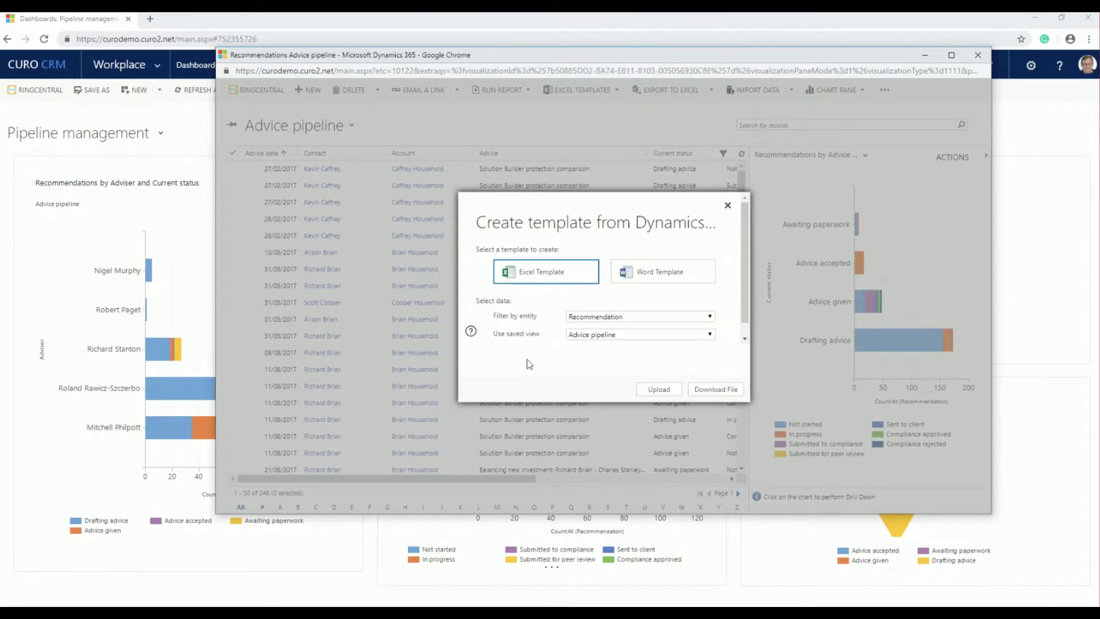
- Inspect the column editing options for the Advice pipeline template, cancel them and close the template dialog
click(745, 338)
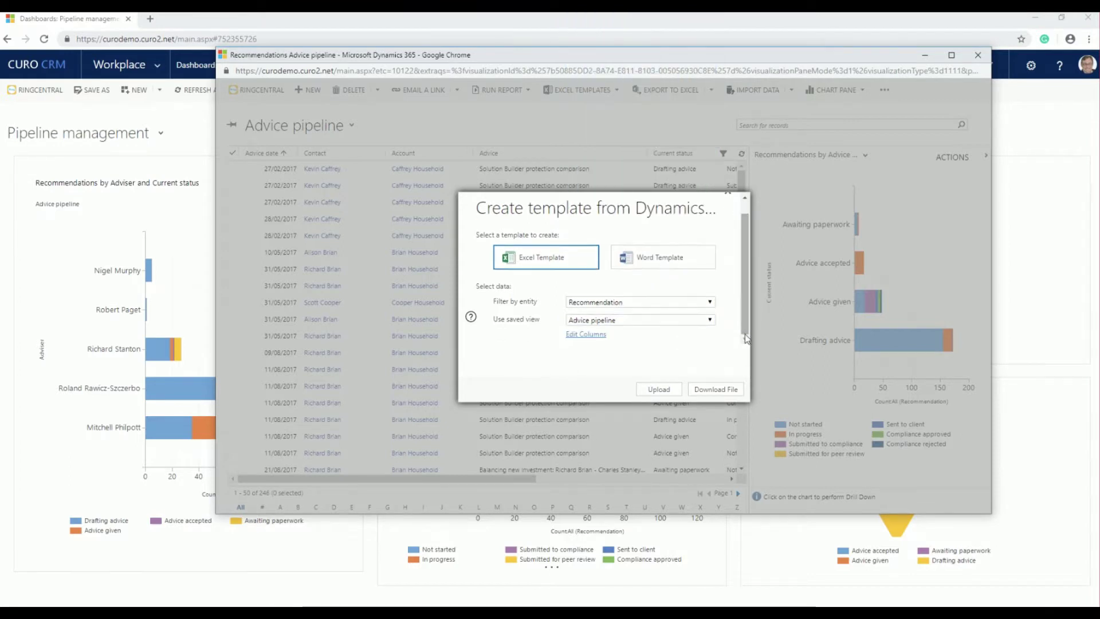
click(589, 336)
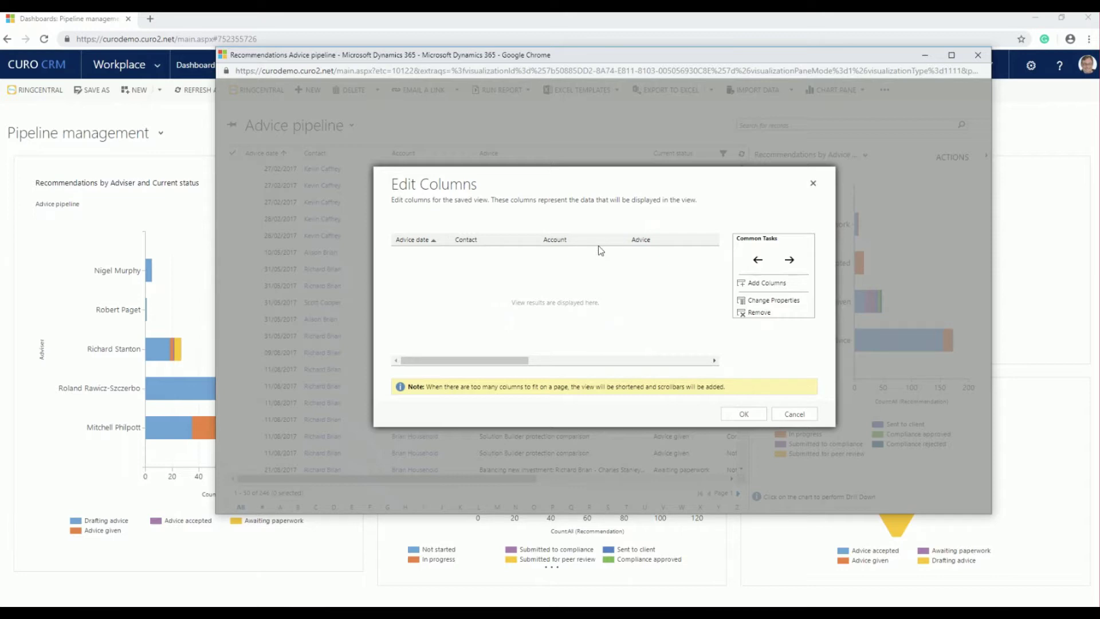
click(793, 413)
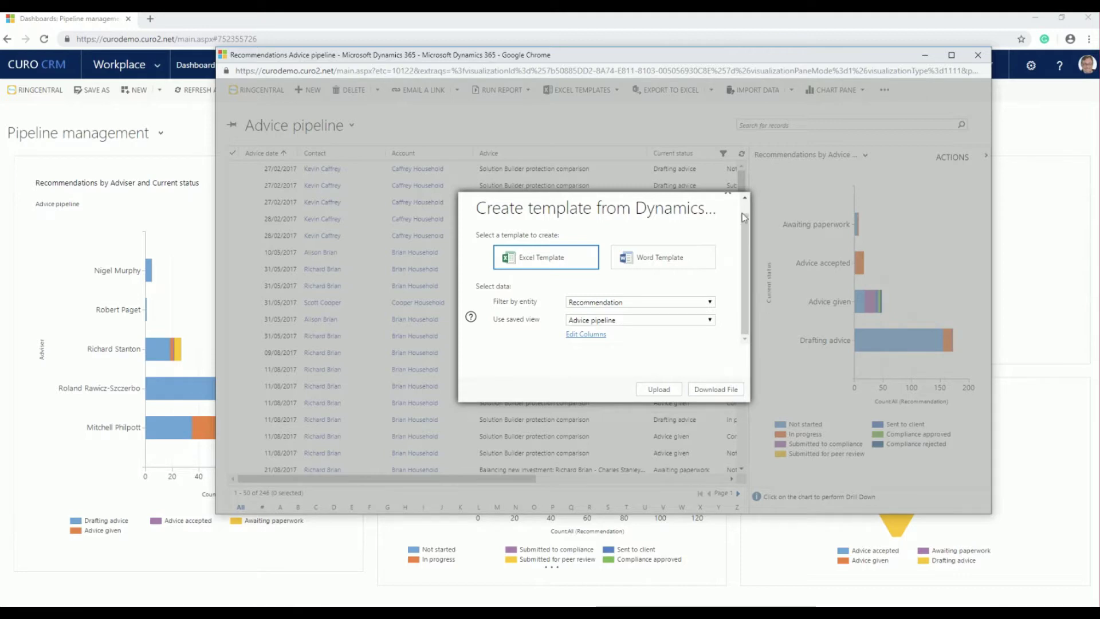
scroll(741, 213, up, 1)
click(729, 206)
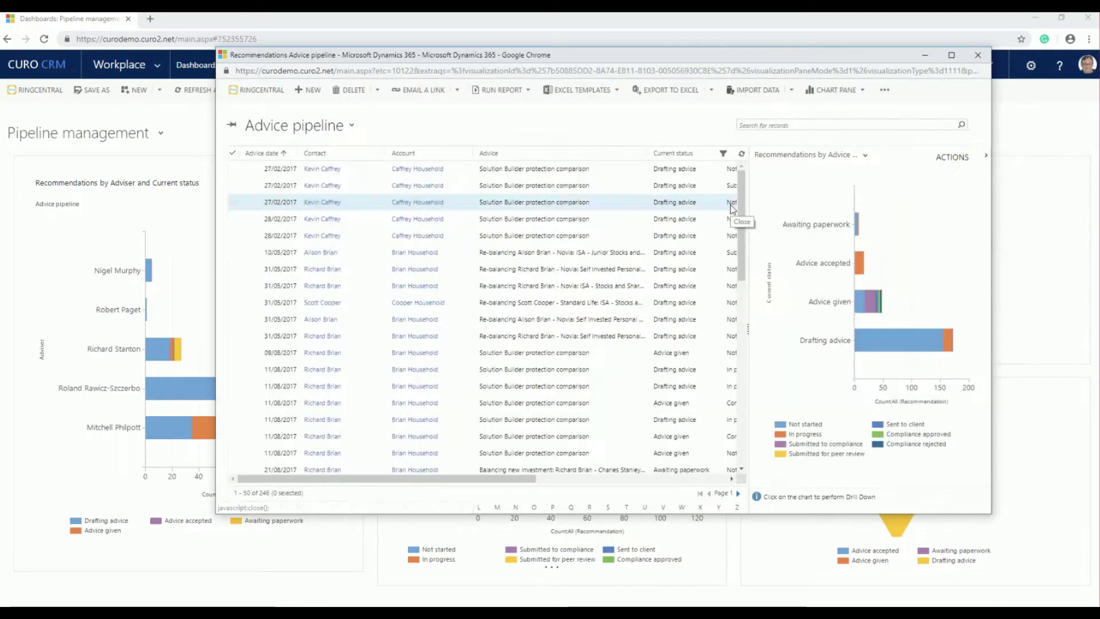
- Switch the recommendation records to the Pipeline report personal view and examine its columns through to Suitability status
click(265, 134)
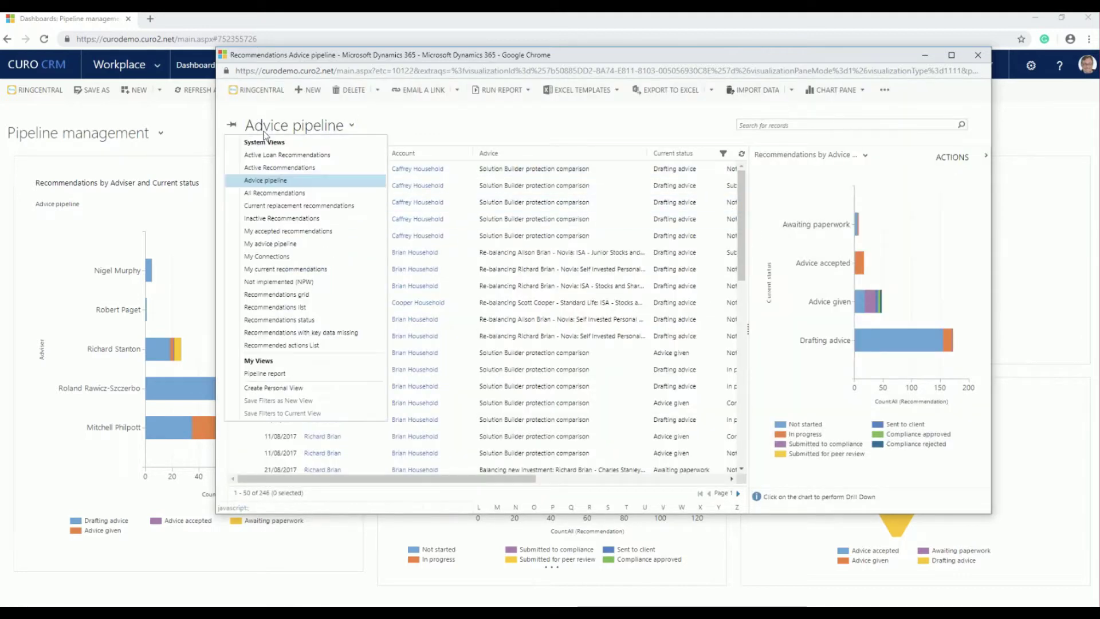
click(319, 373)
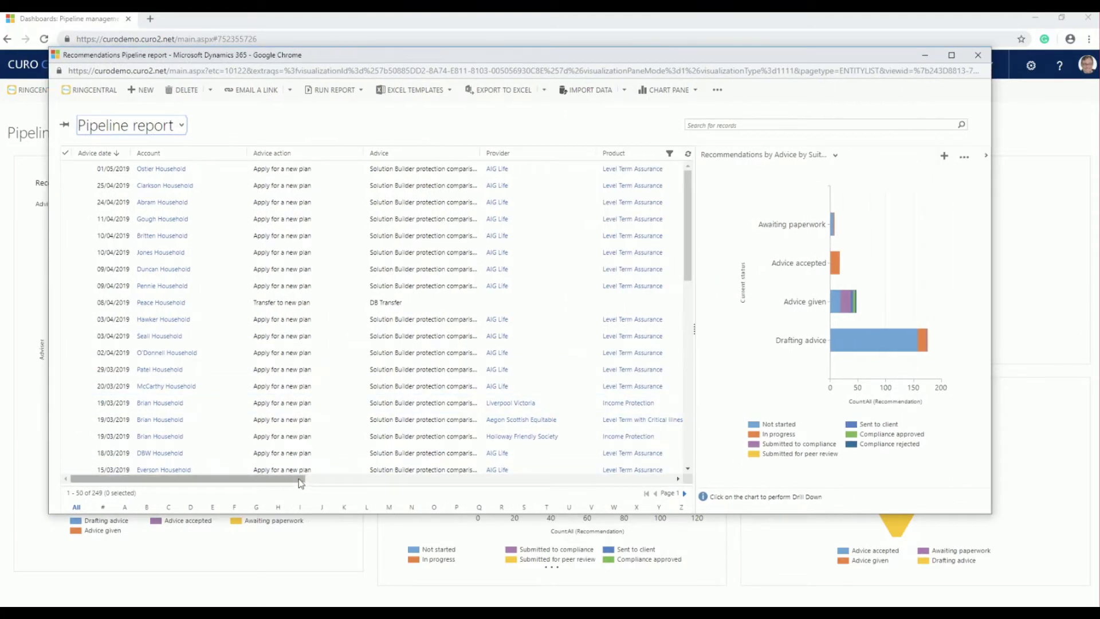
drag(301, 483, 663, 477)
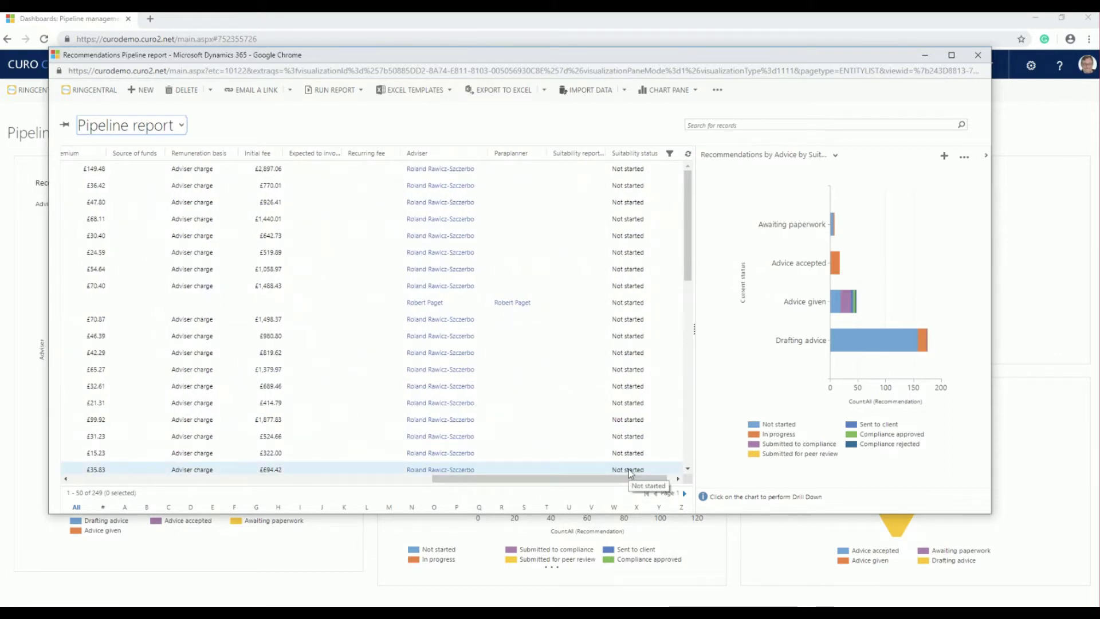
- Create an Excel template for Recommendation records from the Pipeline report saved view and download its file
drag(633, 479, 639, 480)
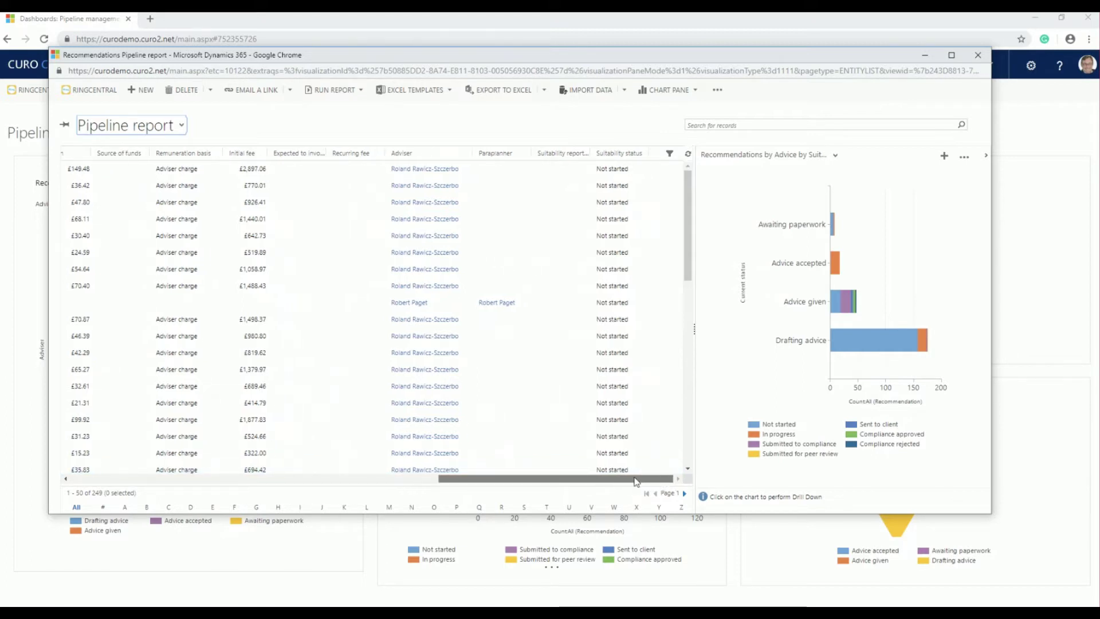
mouse_move(634, 482)
mouse_down()
mouse_move(616, 492)
mouse_move(117, 501)
mouse_move(639, 467)
mouse_up()
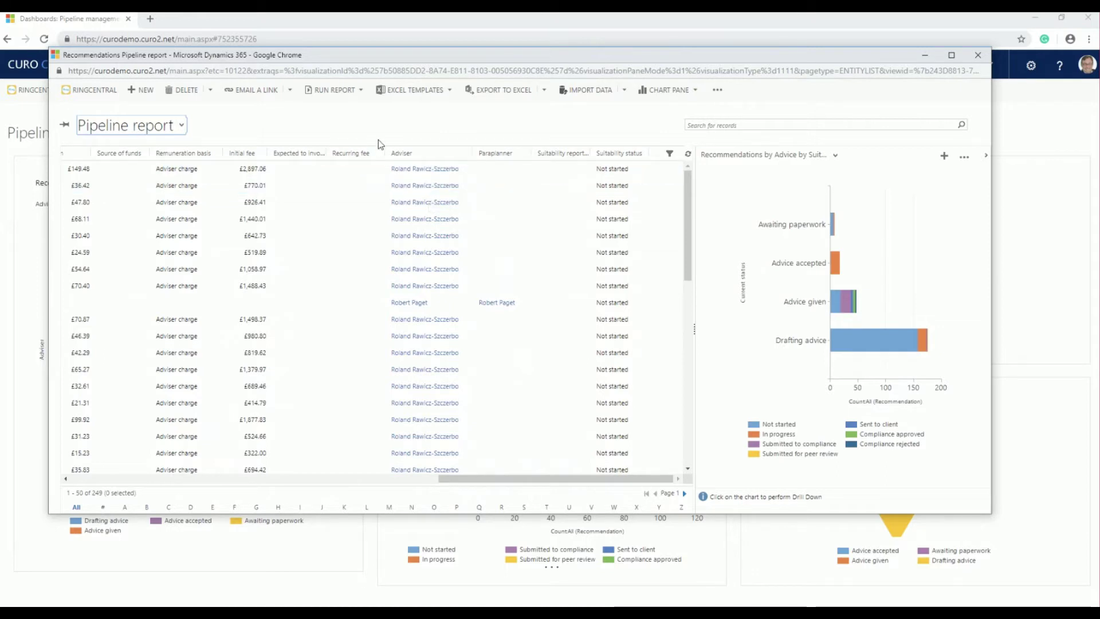
drag(467, 483, 79, 506)
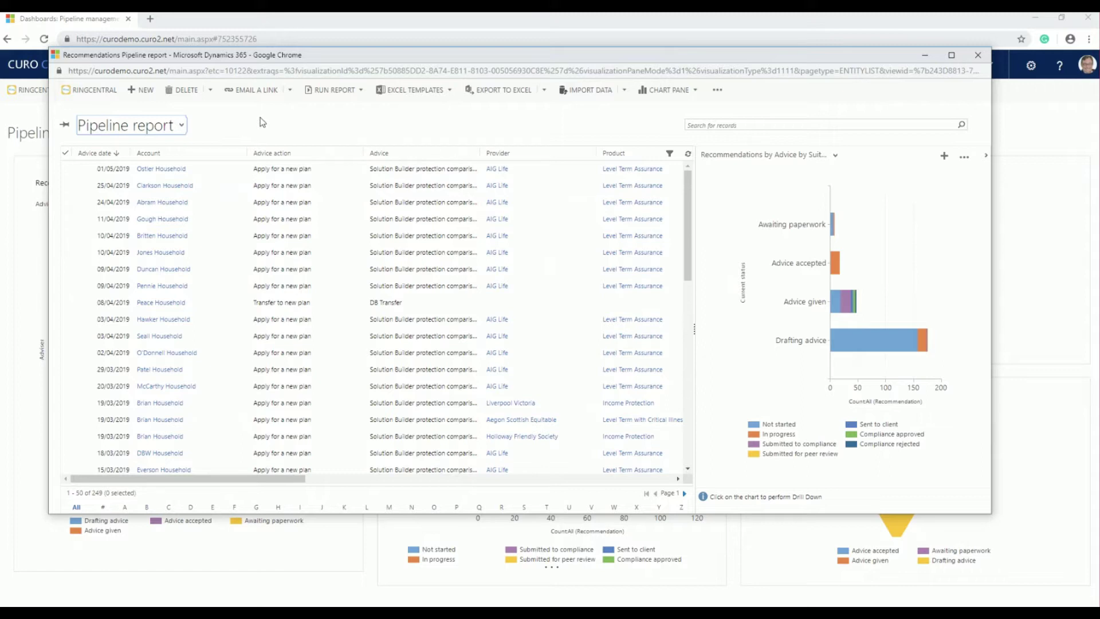
click(450, 92)
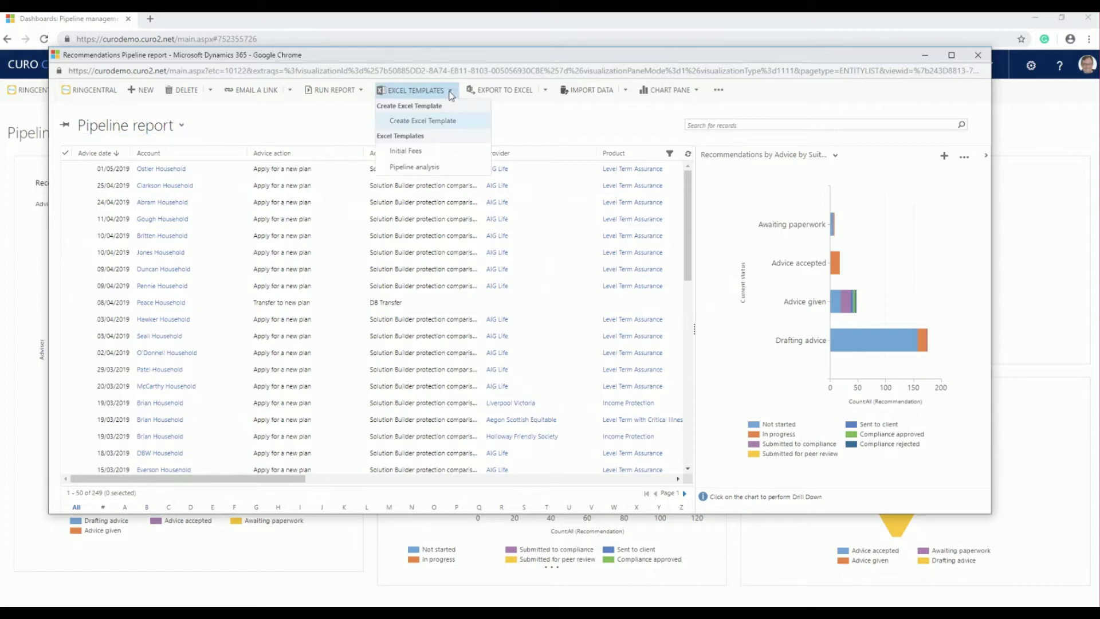
click(436, 122)
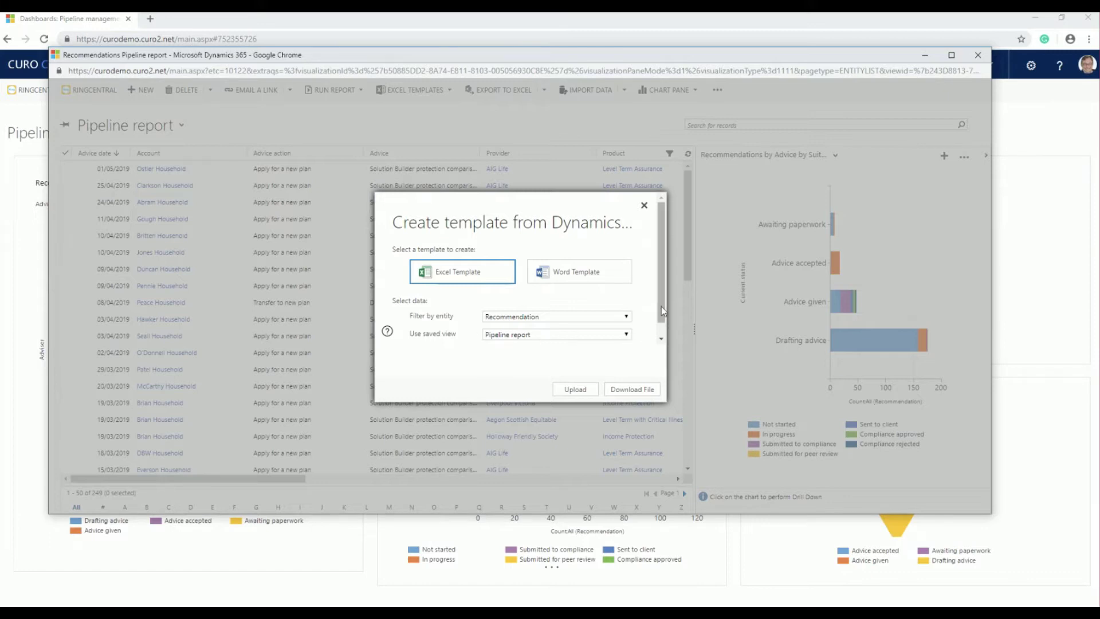
drag(661, 307, 667, 333)
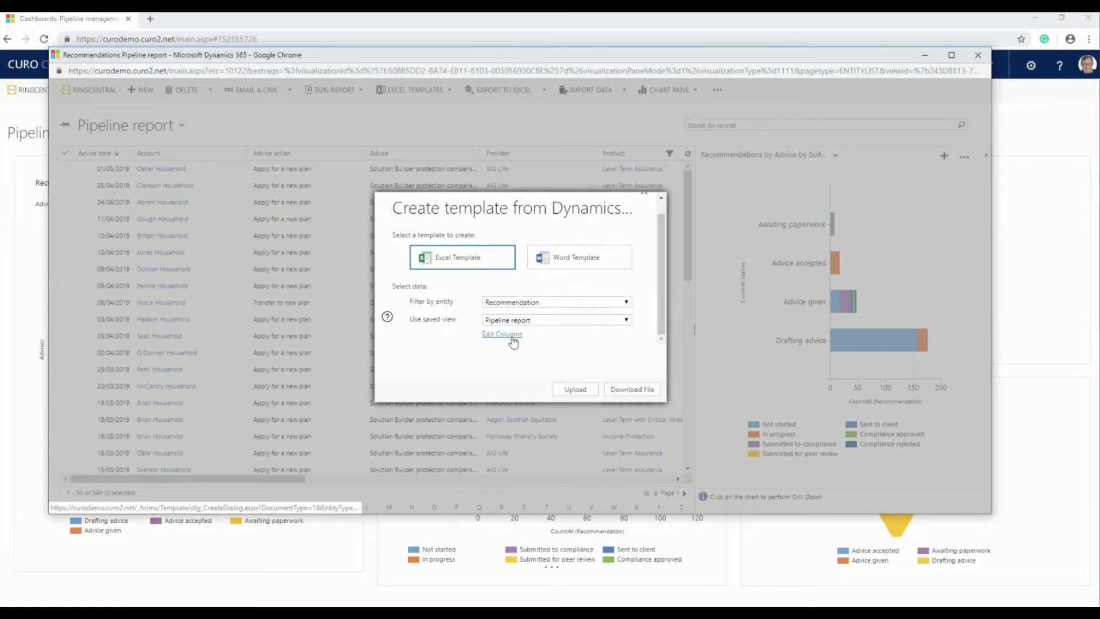
click(631, 390)
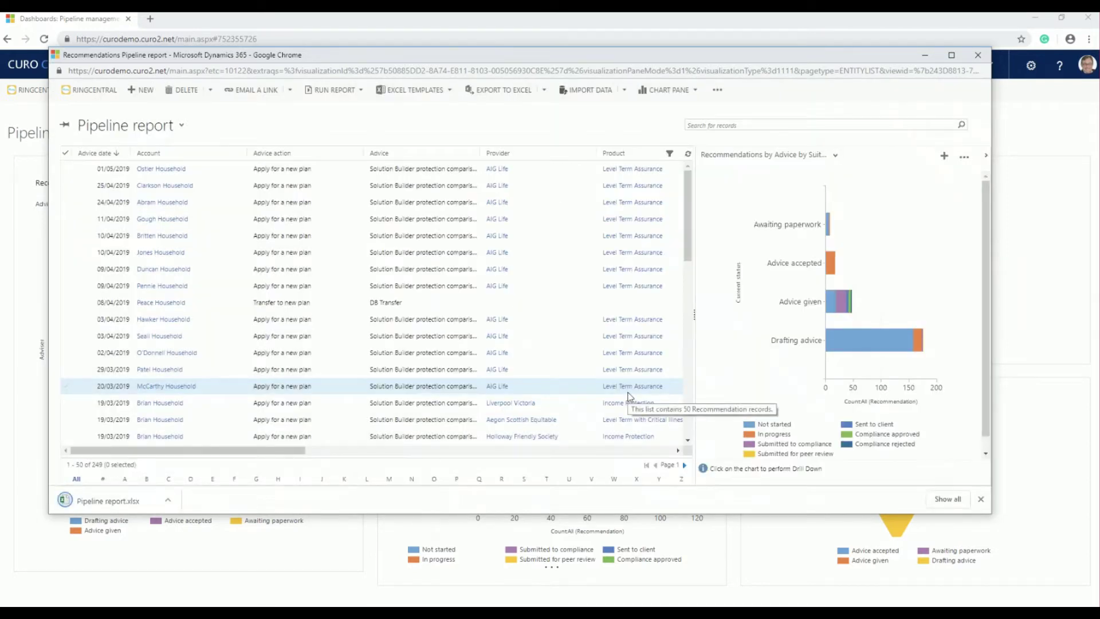
- Show the downloaded Pipeline report.xlsx in its folder, move it out of Downloads and close the folder window
click(173, 498)
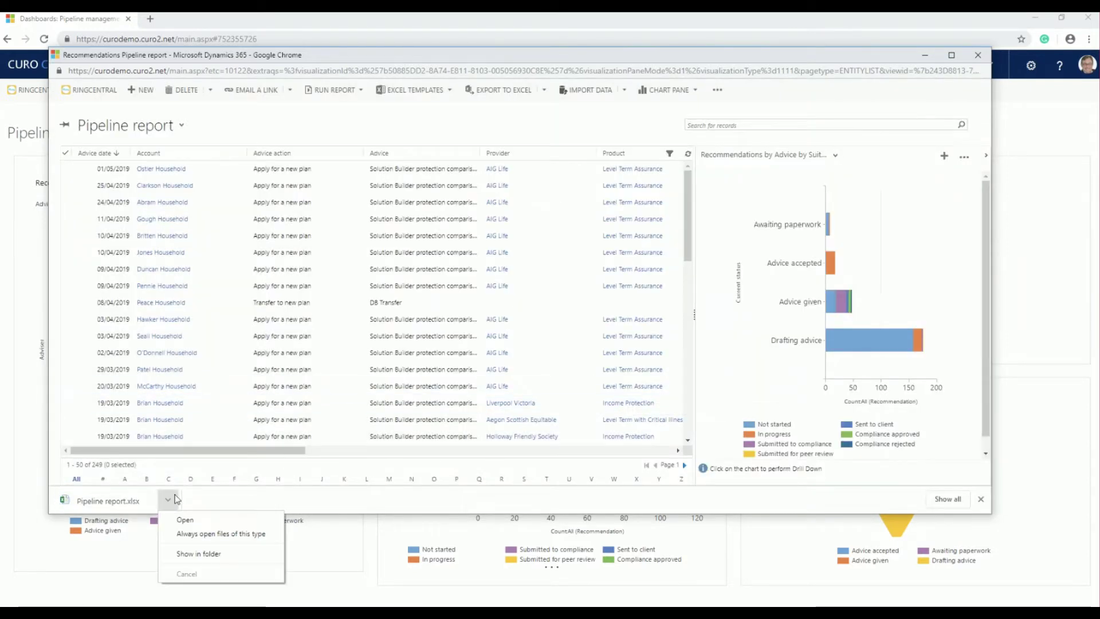
click(219, 553)
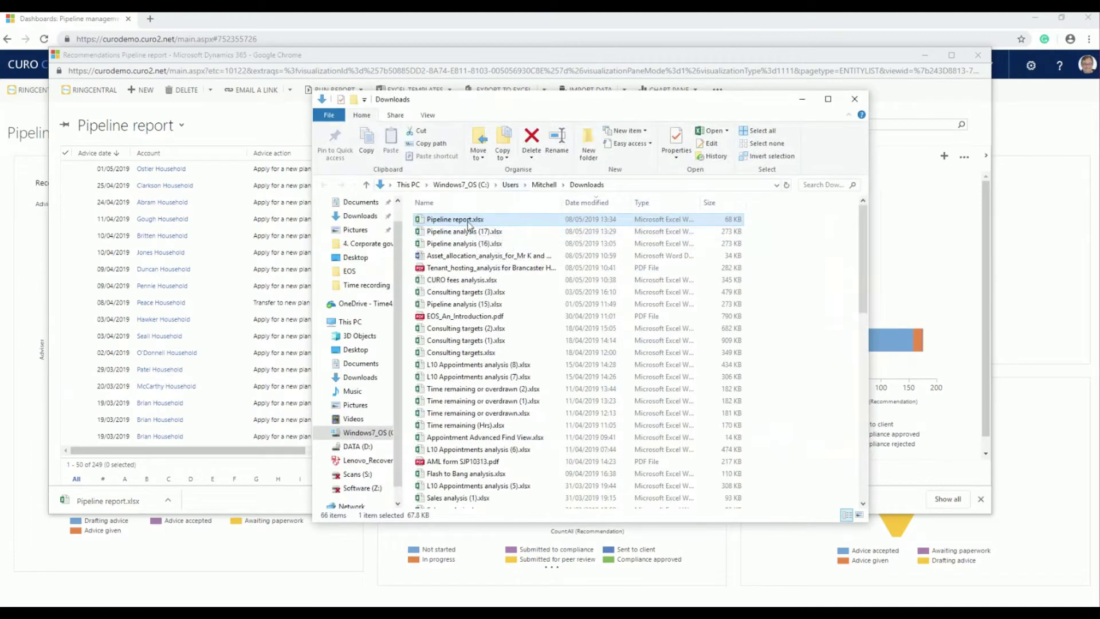
drag(469, 224, 2, 298)
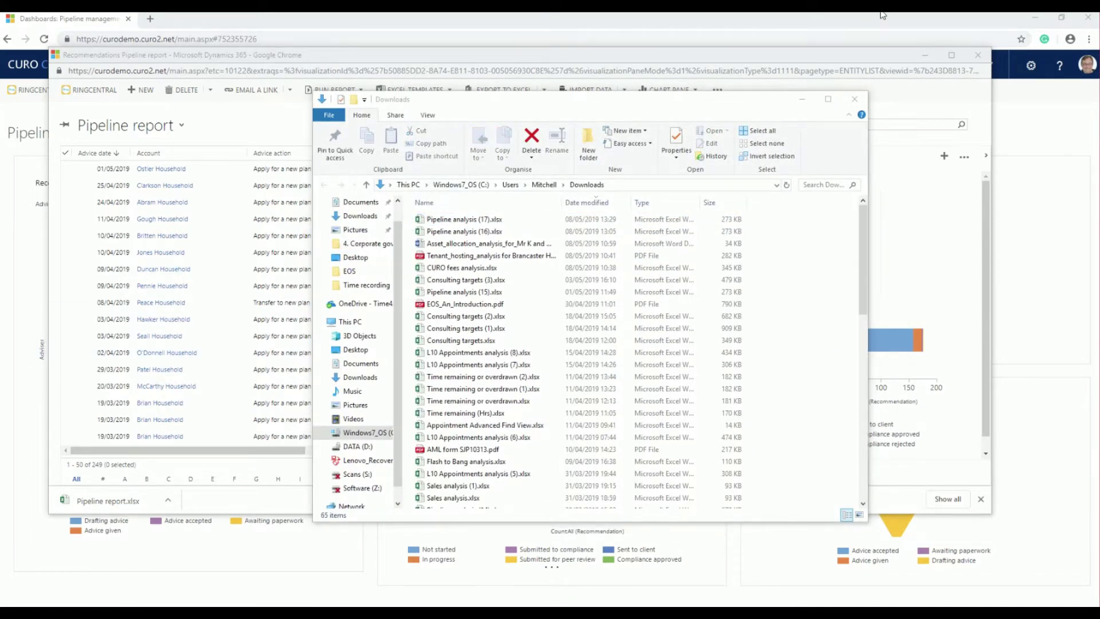
click(854, 101)
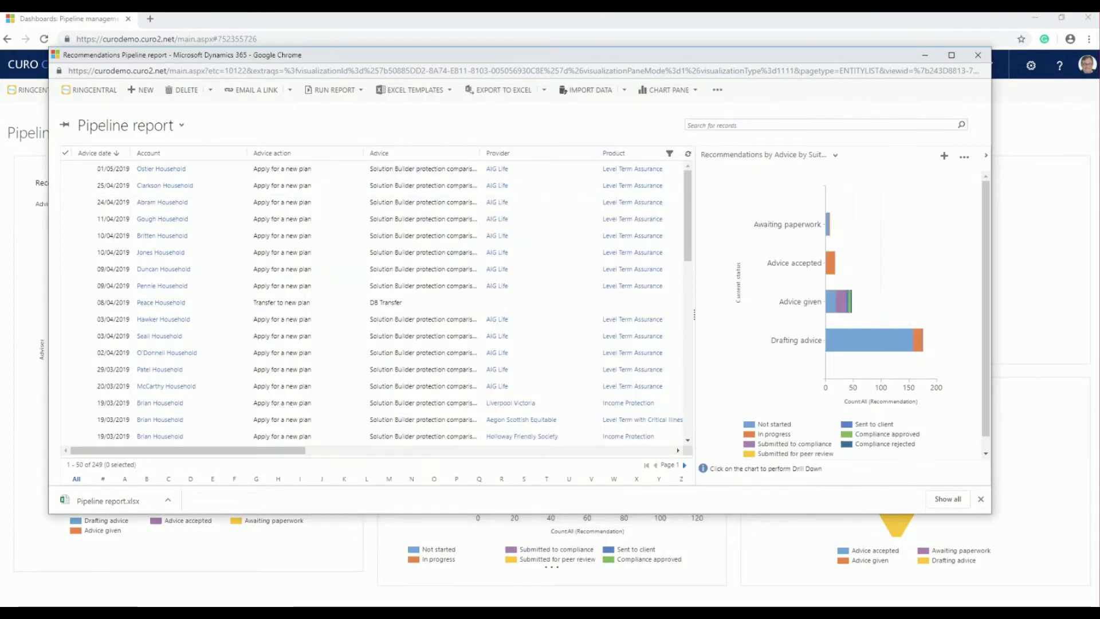
- Switch to the Pipeline report.xlsx workbook in Excel, maximise its window and look across the table's columns
click(196, 611)
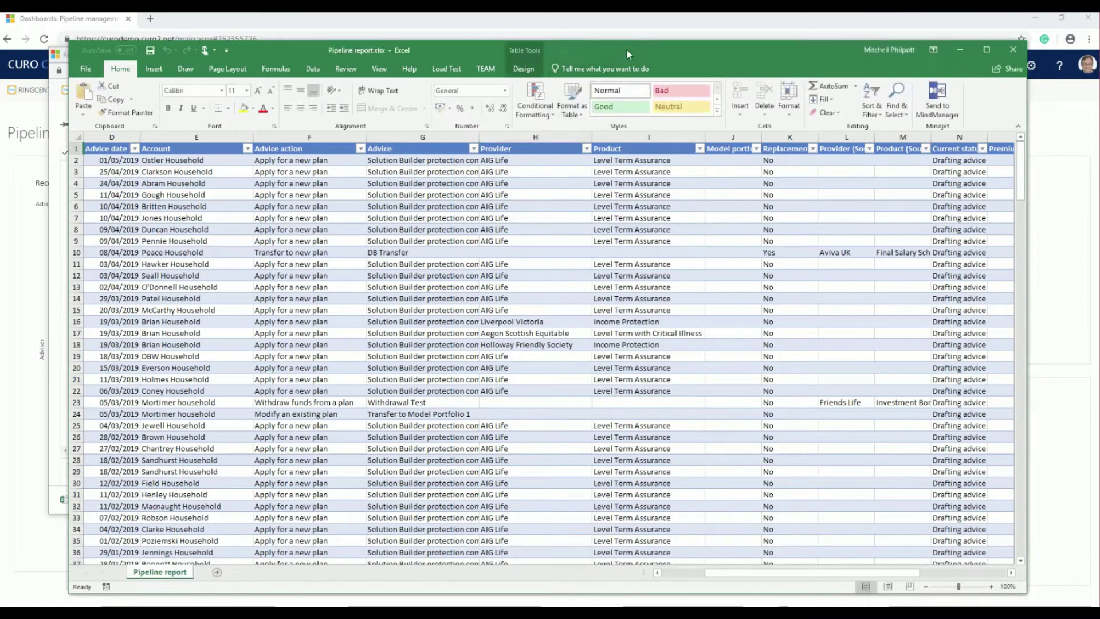
drag(644, 43, 697, 20)
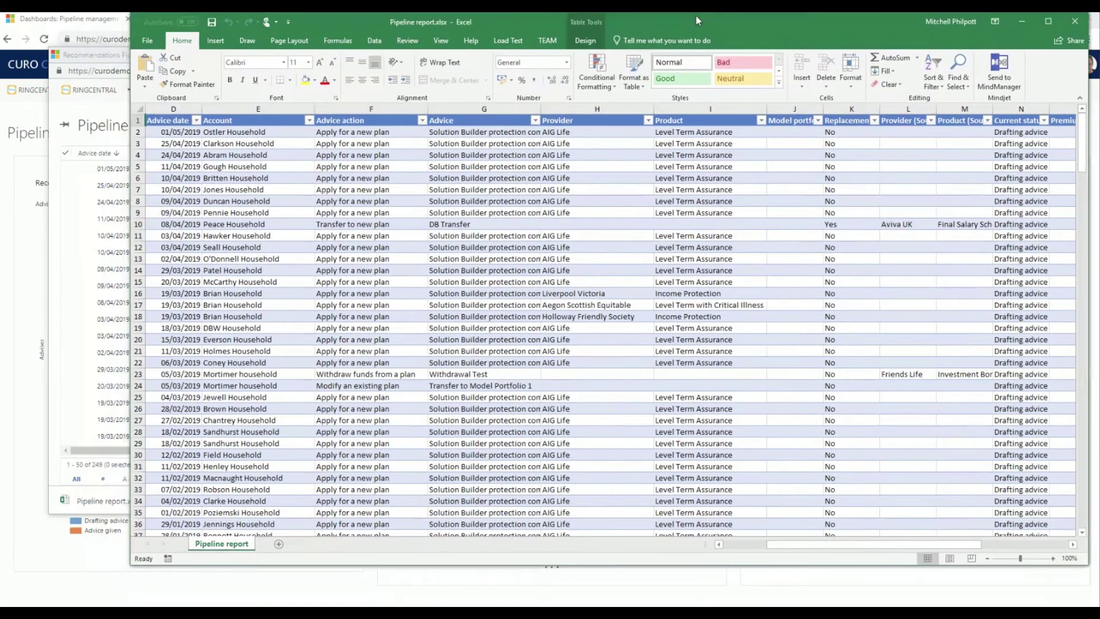
click(1048, 21)
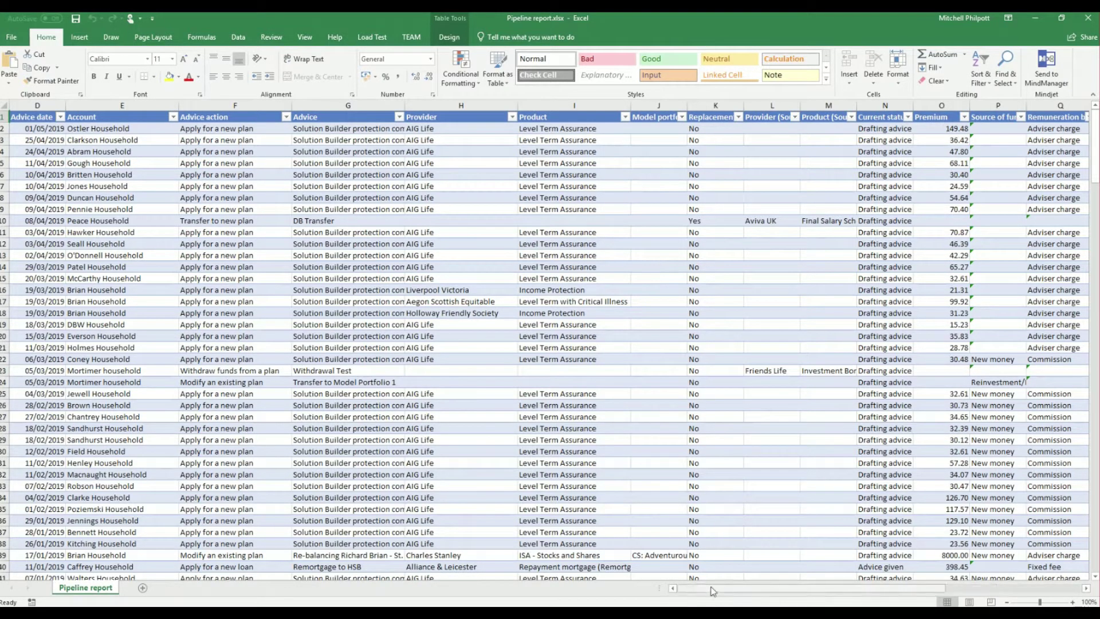
mouse_move(711, 592)
mouse_down()
mouse_move(854, 592)
mouse_move(727, 592)
mouse_up()
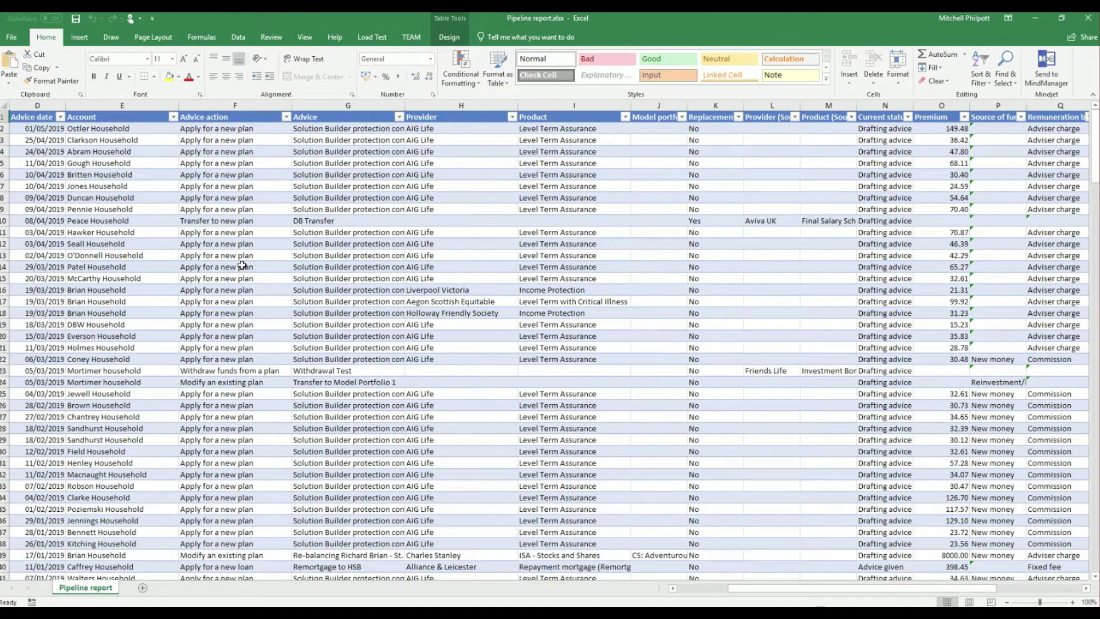
- Add a worksheet named "Pipeline analysis" and place it before the Pipeline report sheet
click(144, 590)
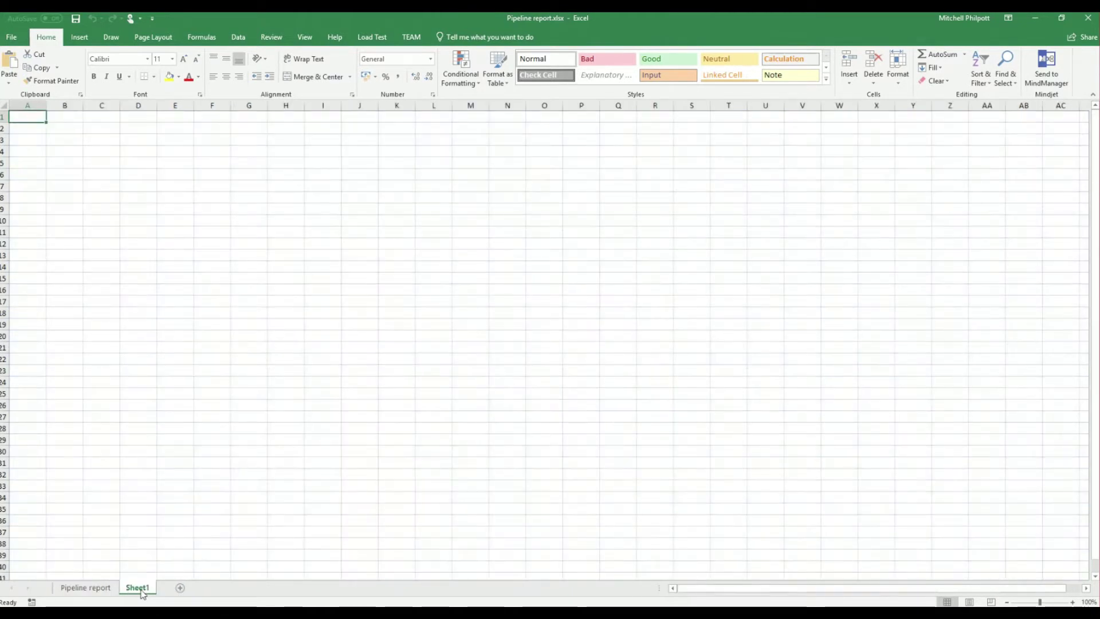
right_click(142, 590)
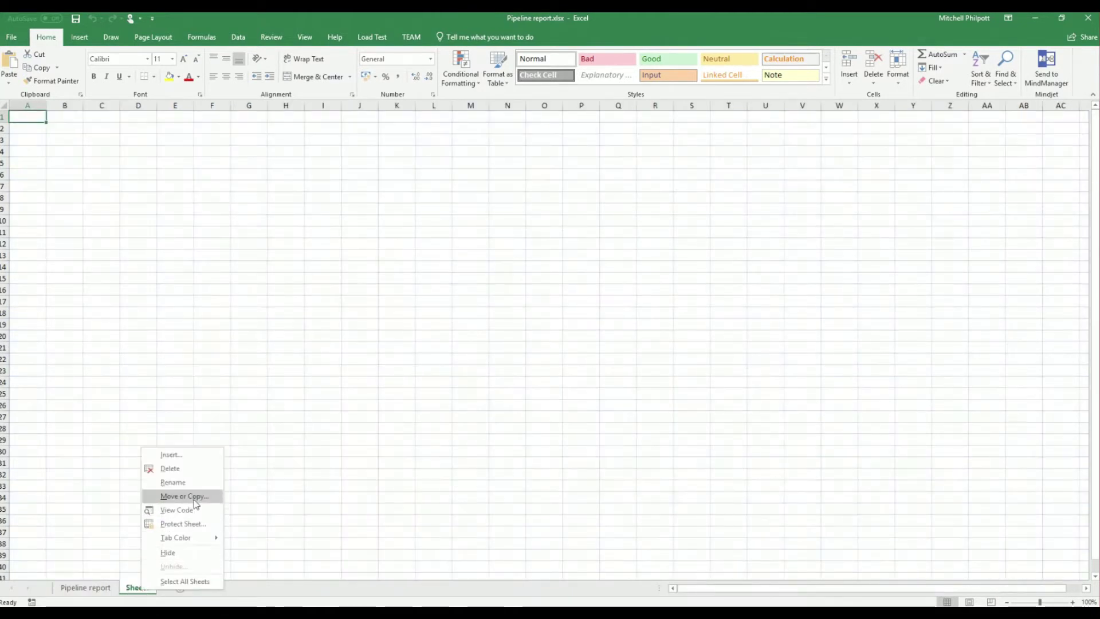
click(192, 482)
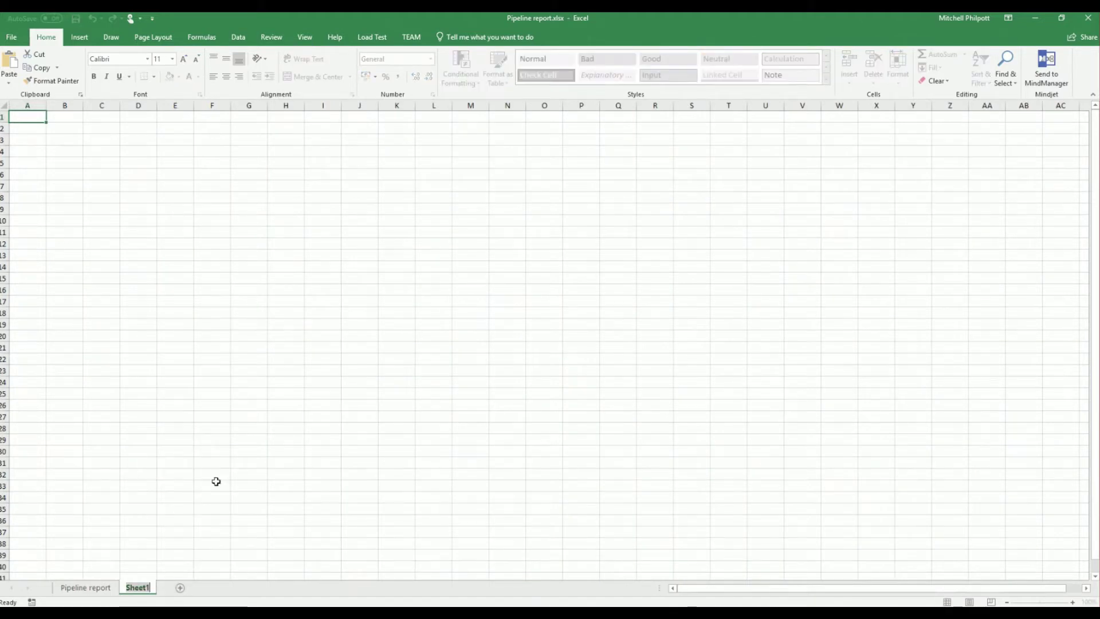
text(Pipeline analysis)
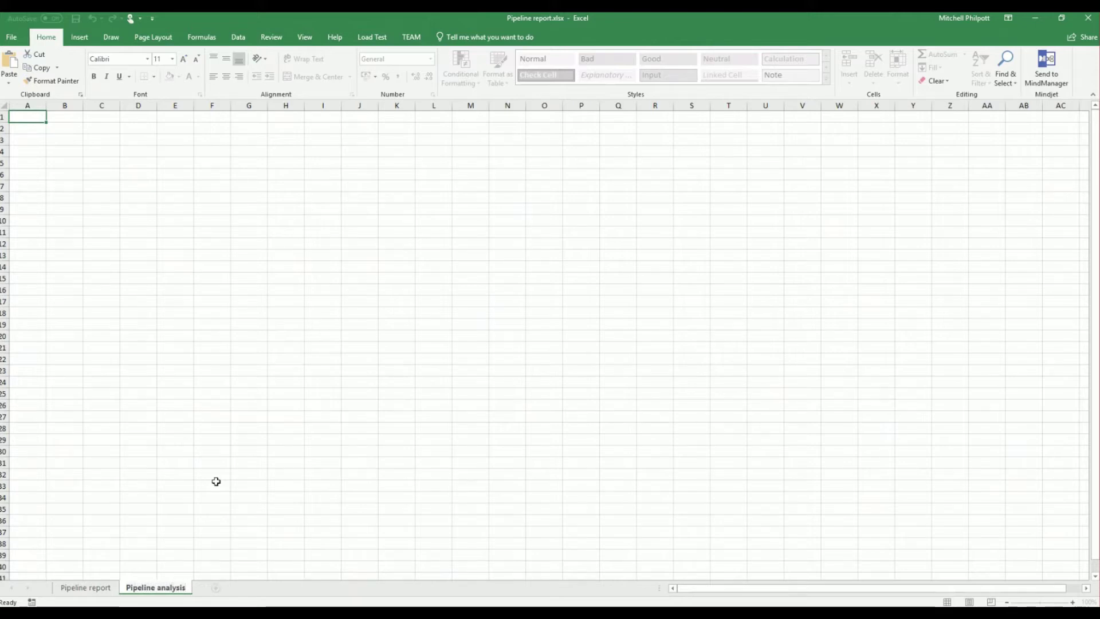
click(216, 483)
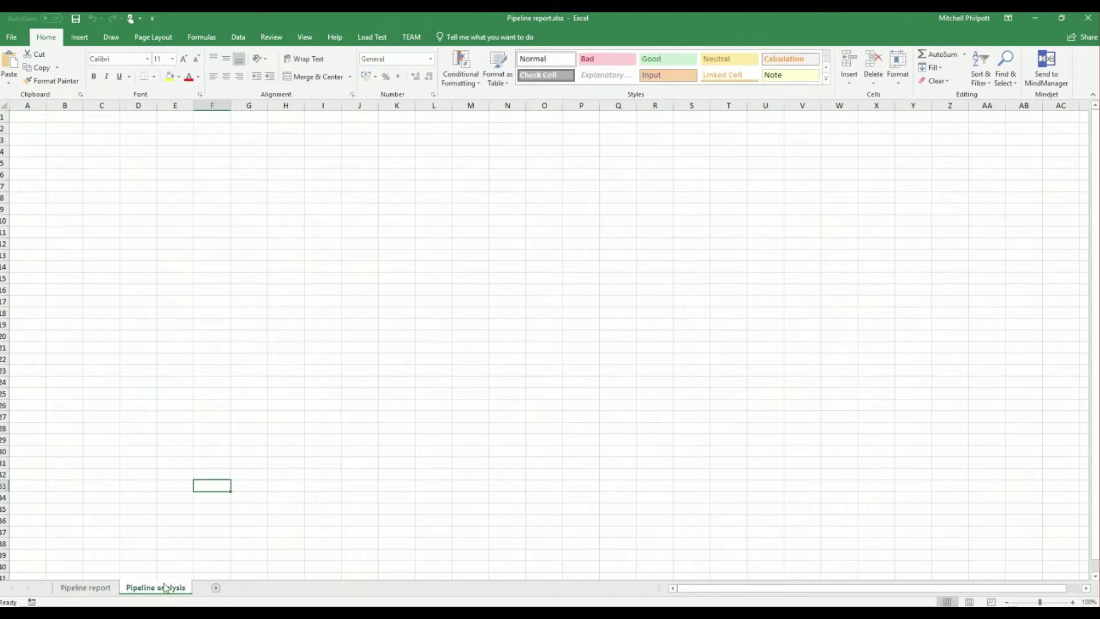
mouse_move(161, 589)
mouse_down()
mouse_move(43, 588)
mouse_move(81, 599)
mouse_up()
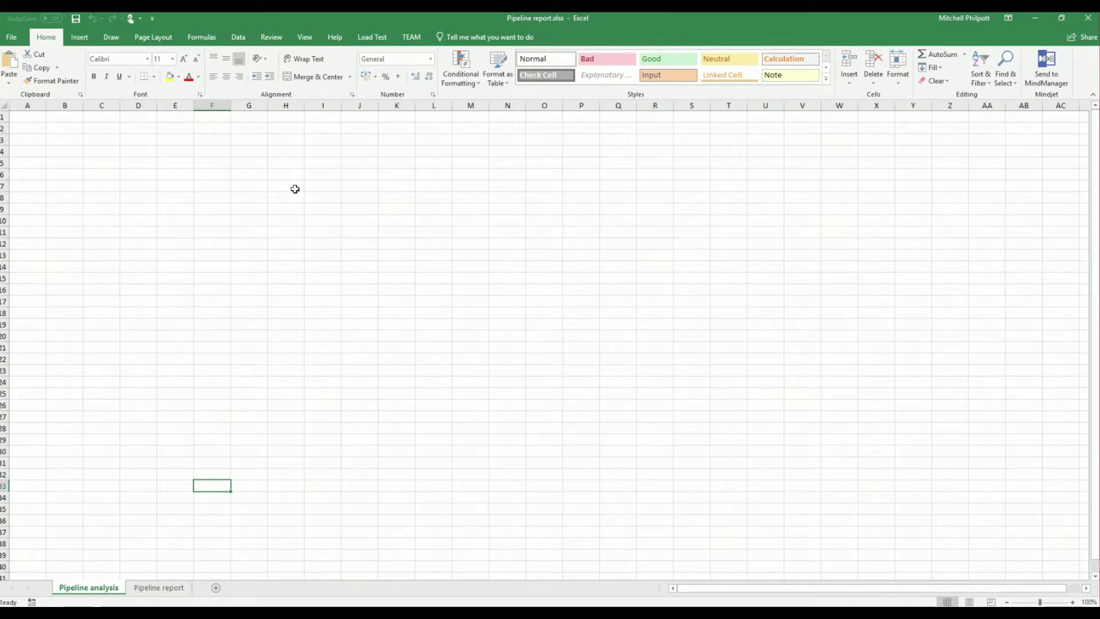
- Examine the Pipeline report sheet's columns through to Adviser and Paraplanner, and its Advice action and Advice entries further down
click(160, 588)
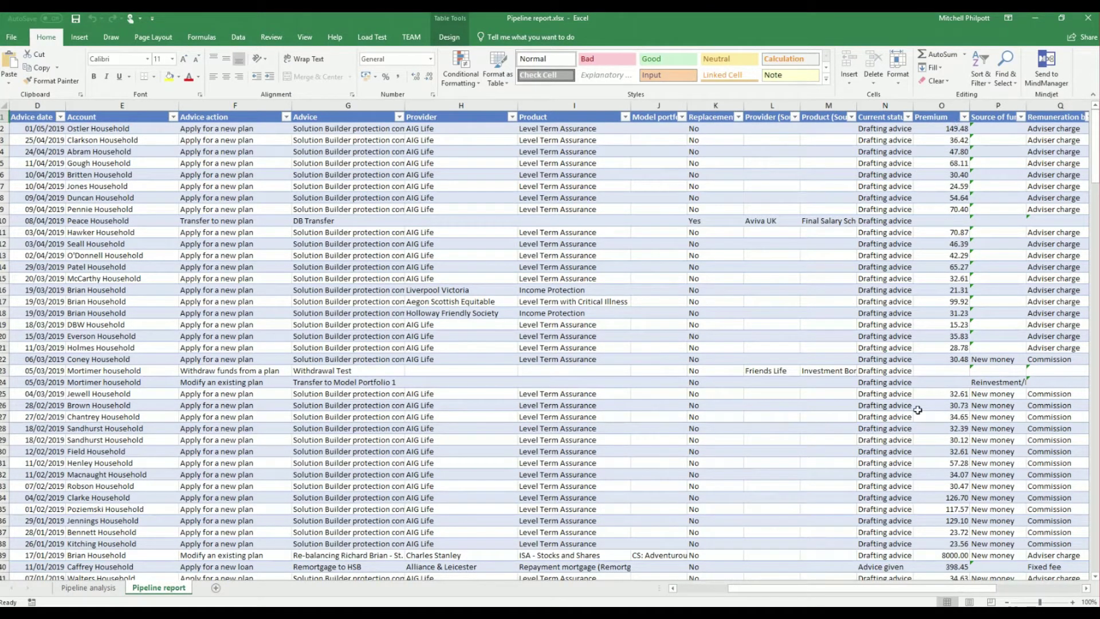
drag(934, 588, 984, 589)
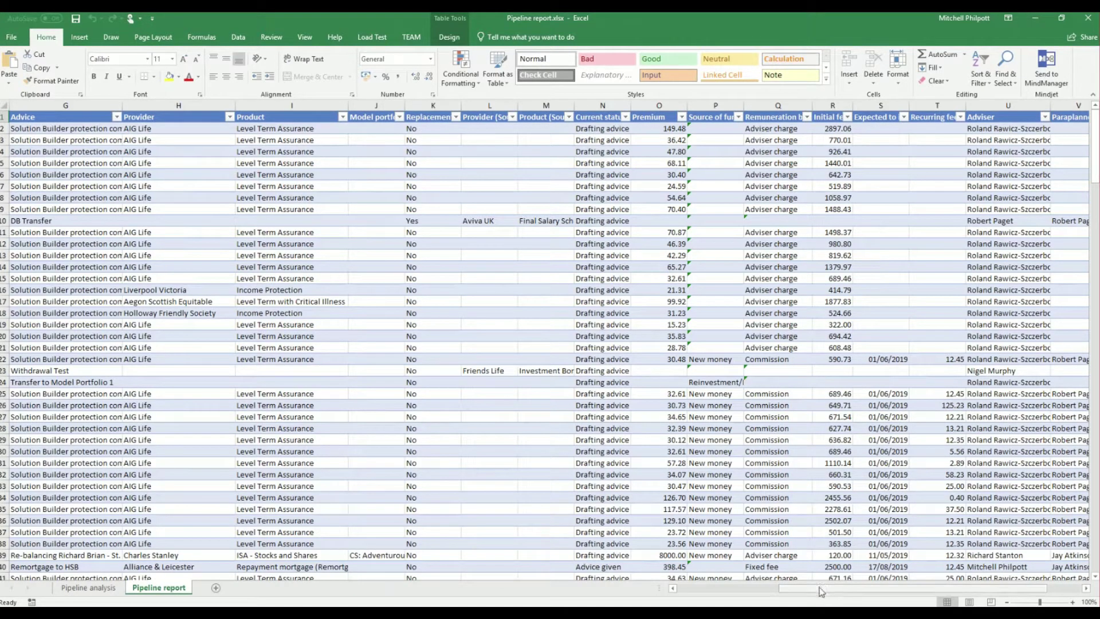
drag(820, 591, 769, 591)
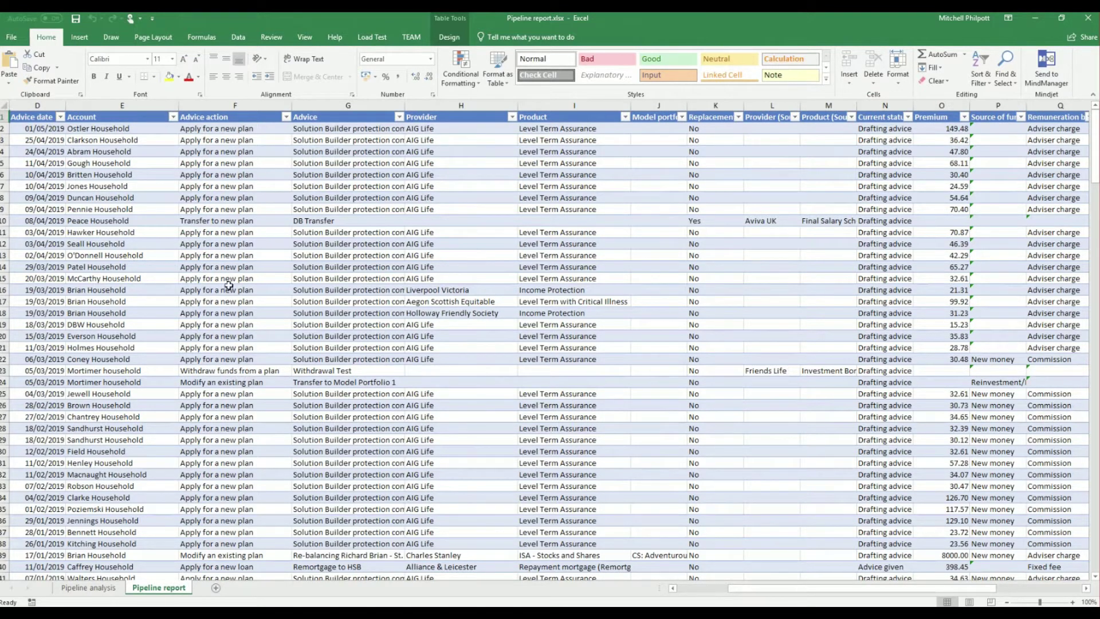
scroll(231, 285, down, 3)
scroll(231, 284, down, 11)
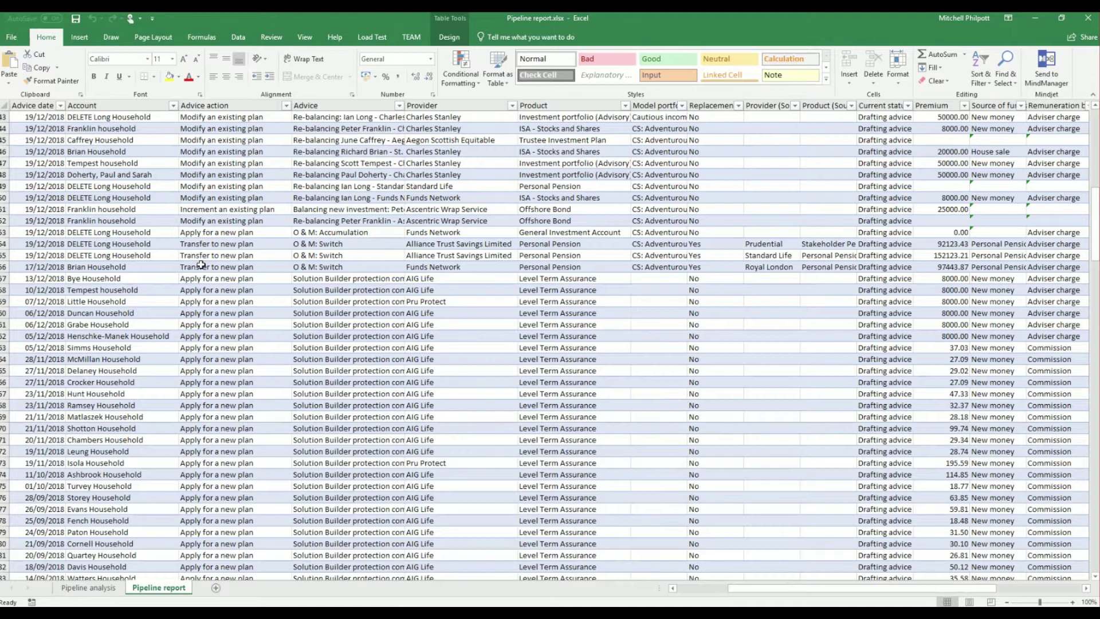
click(236, 172)
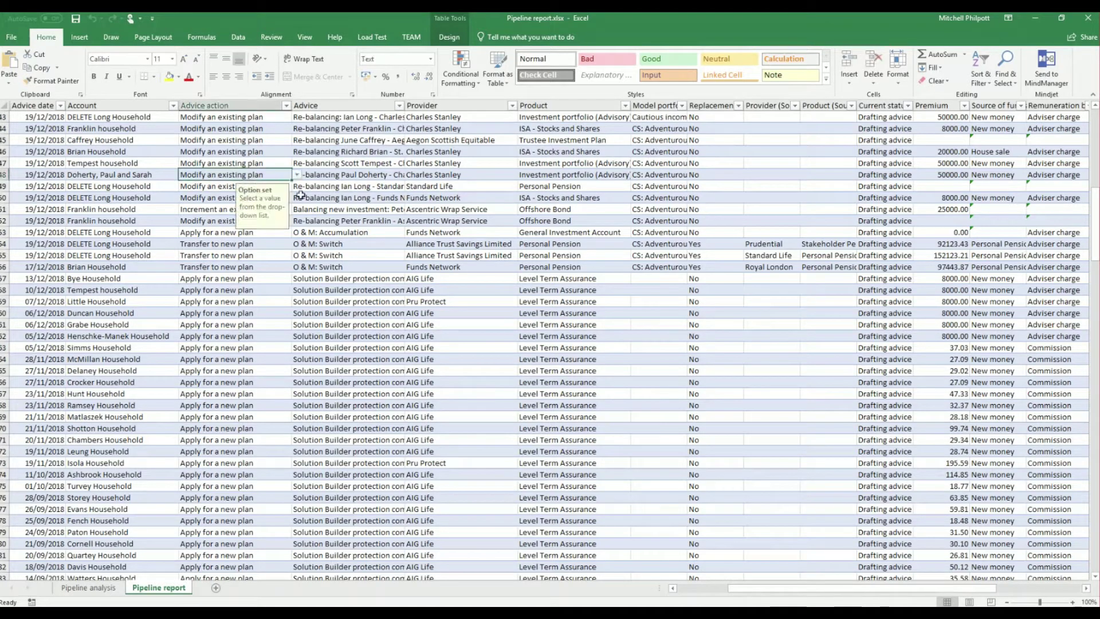
click(360, 175)
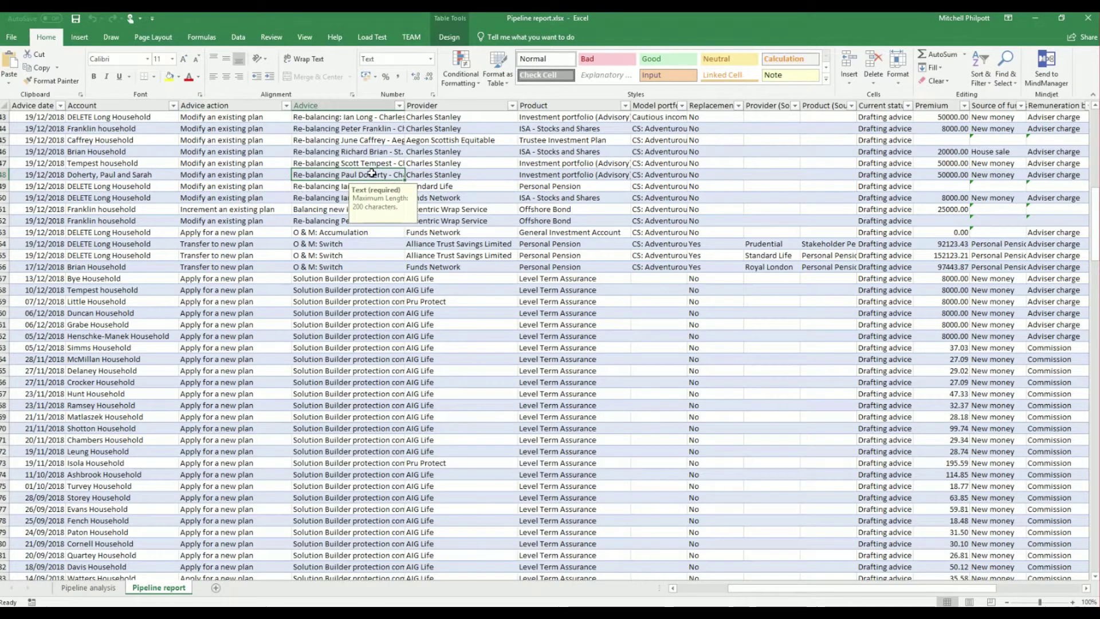
drag(1096, 201, 1097, 125)
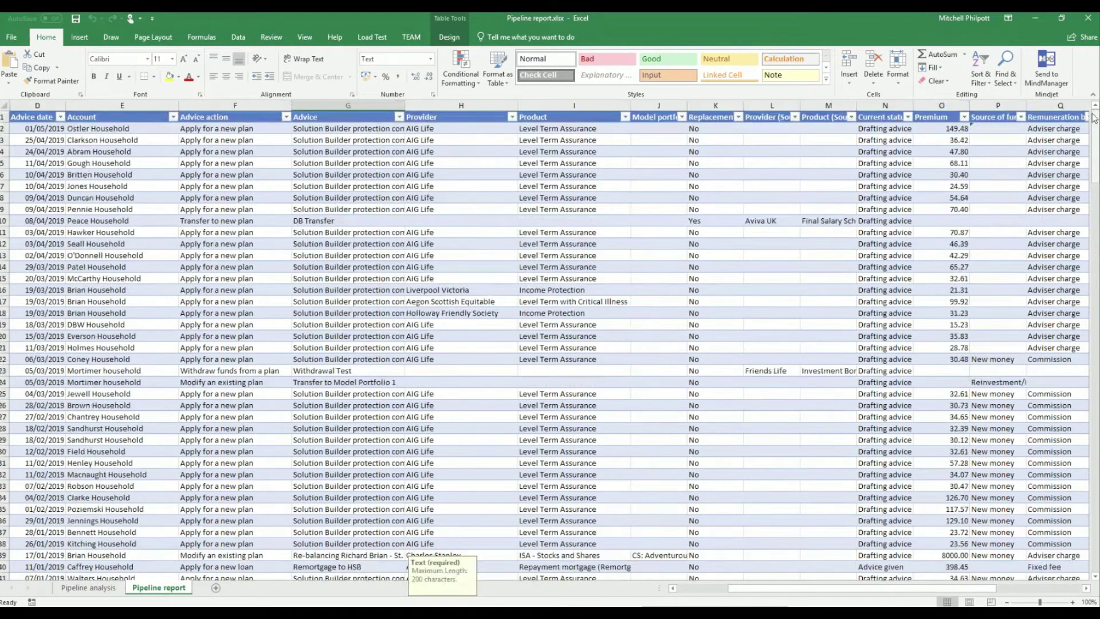
- Insert a PivotTable based on Table1 of the Pipeline report sheet, placed on a new worksheet
click(82, 37)
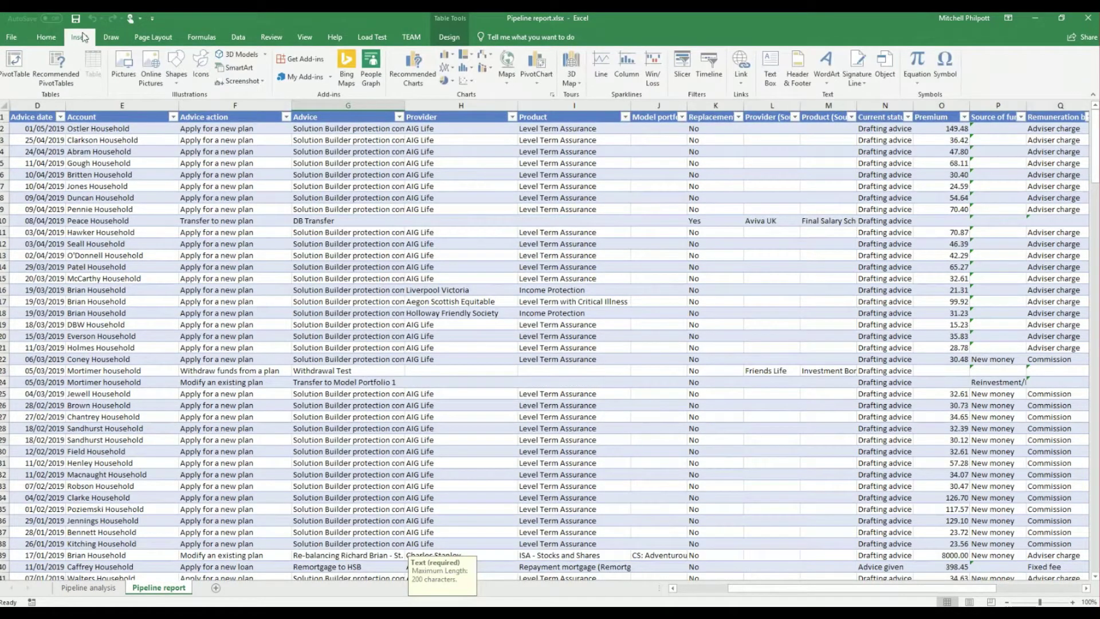
click(16, 69)
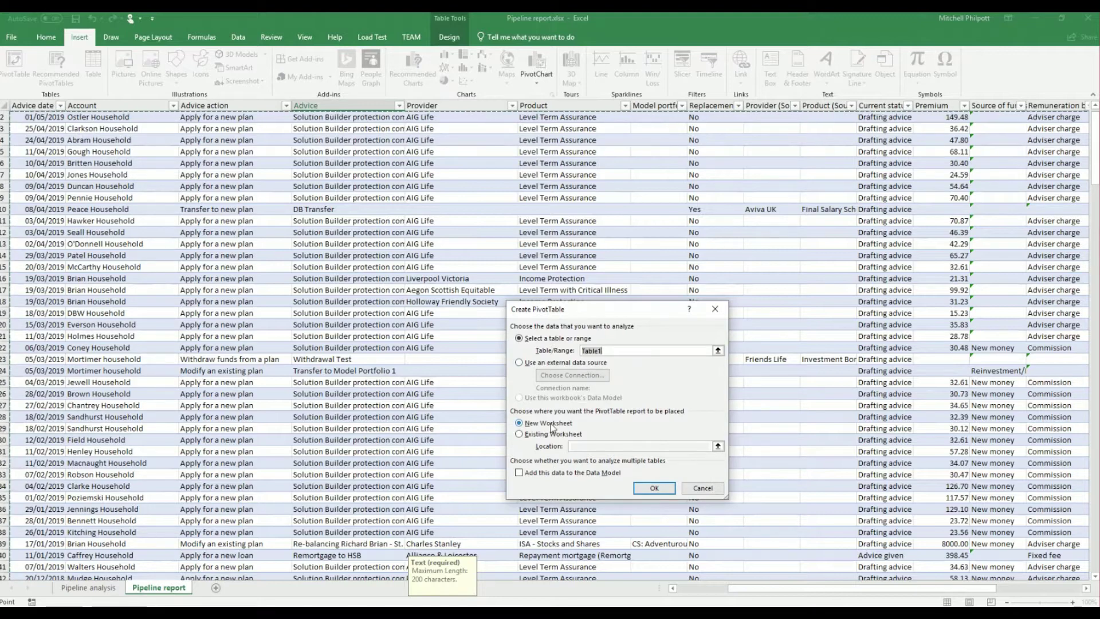
click(645, 488)
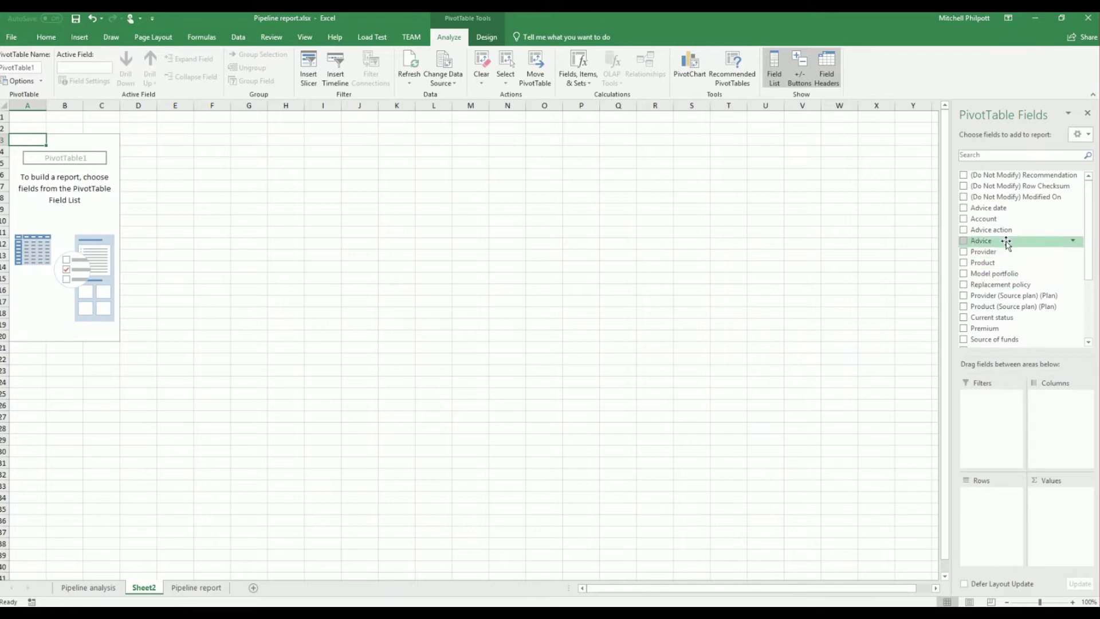
- Build the pivot table with Provider as rows and the sum of Initial fee as values
drag(1000, 254, 991, 496)
scroll(1060, 269, down, 3)
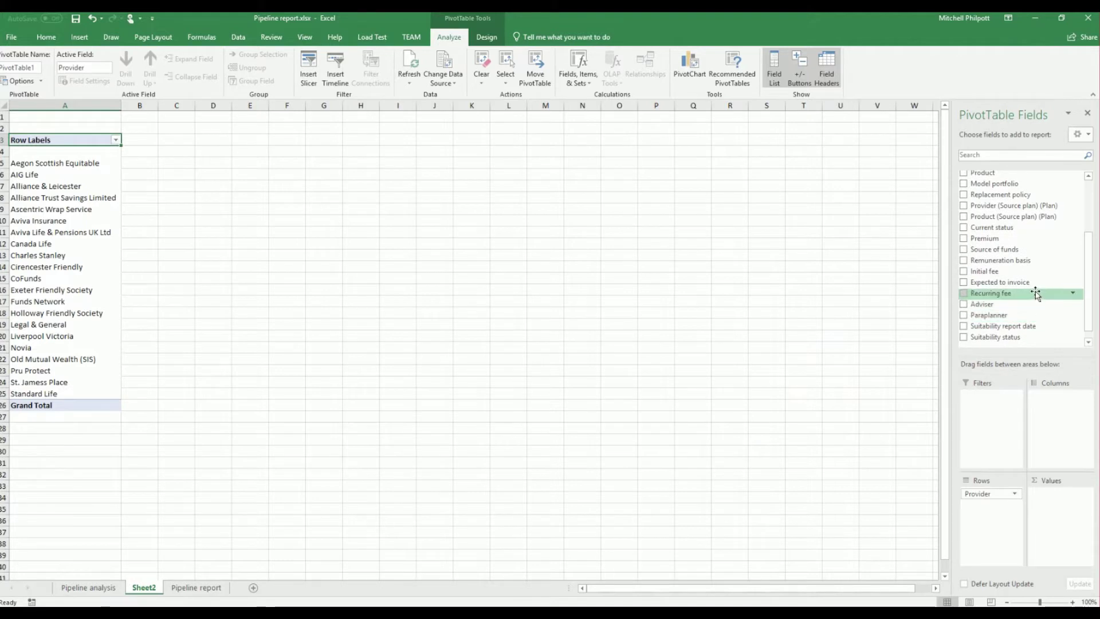
drag(1008, 273, 1081, 510)
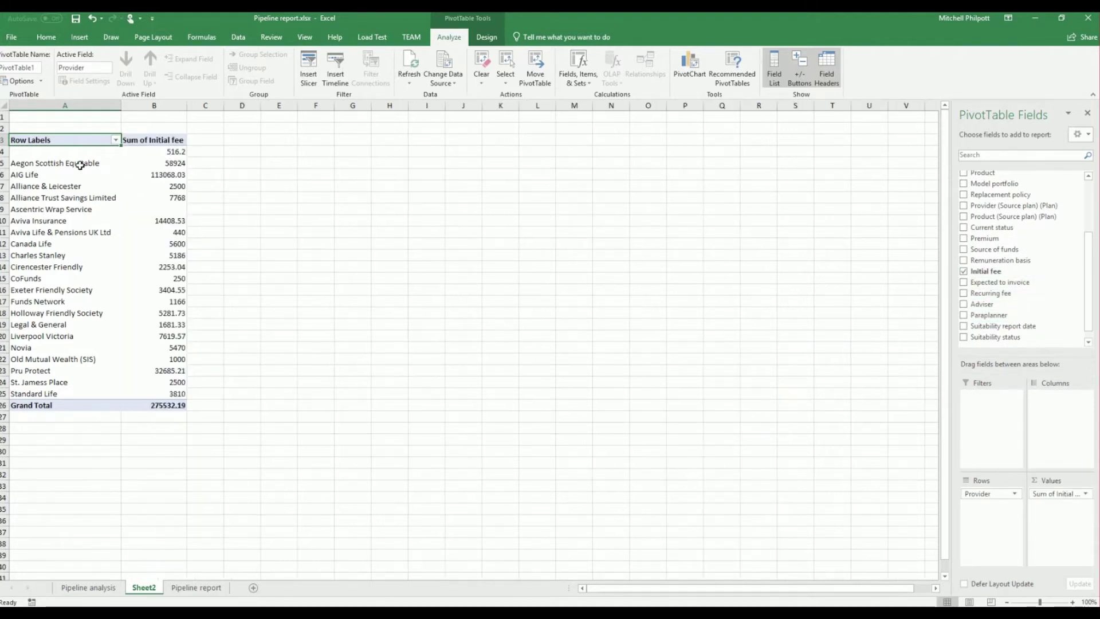
- Sort the pivot table's providers in ascending order by Sum of Initial fee
click(116, 139)
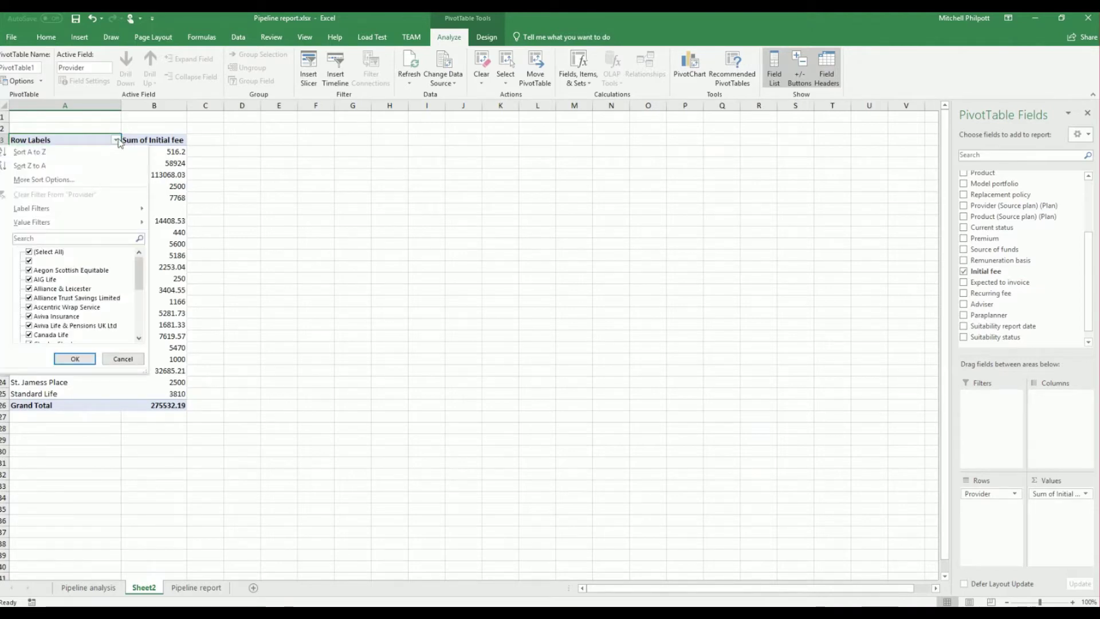
click(65, 183)
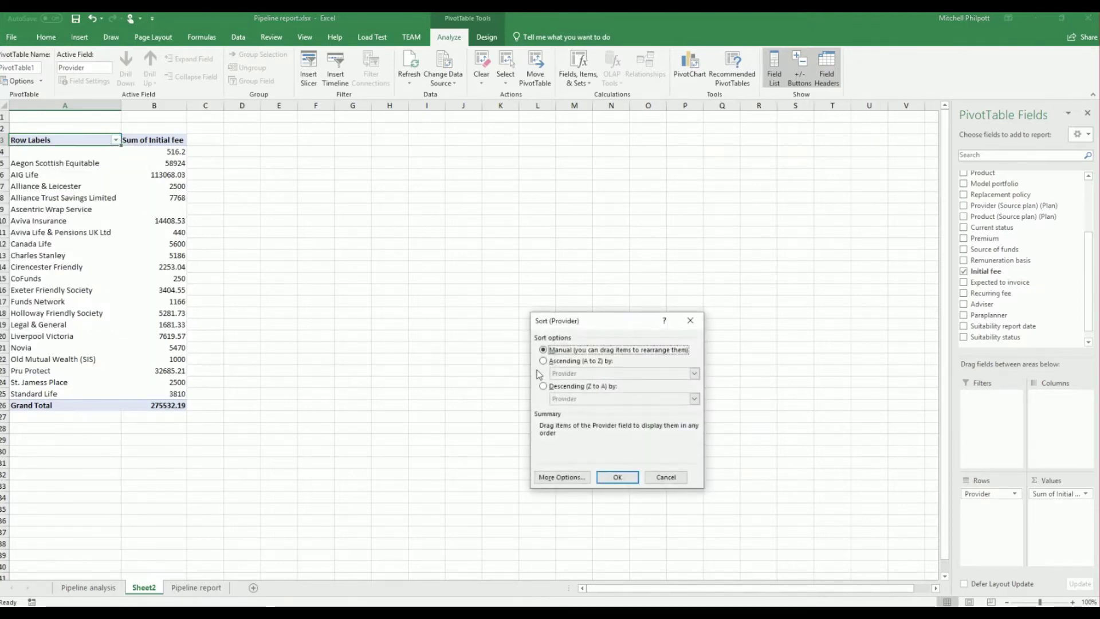
click(543, 361)
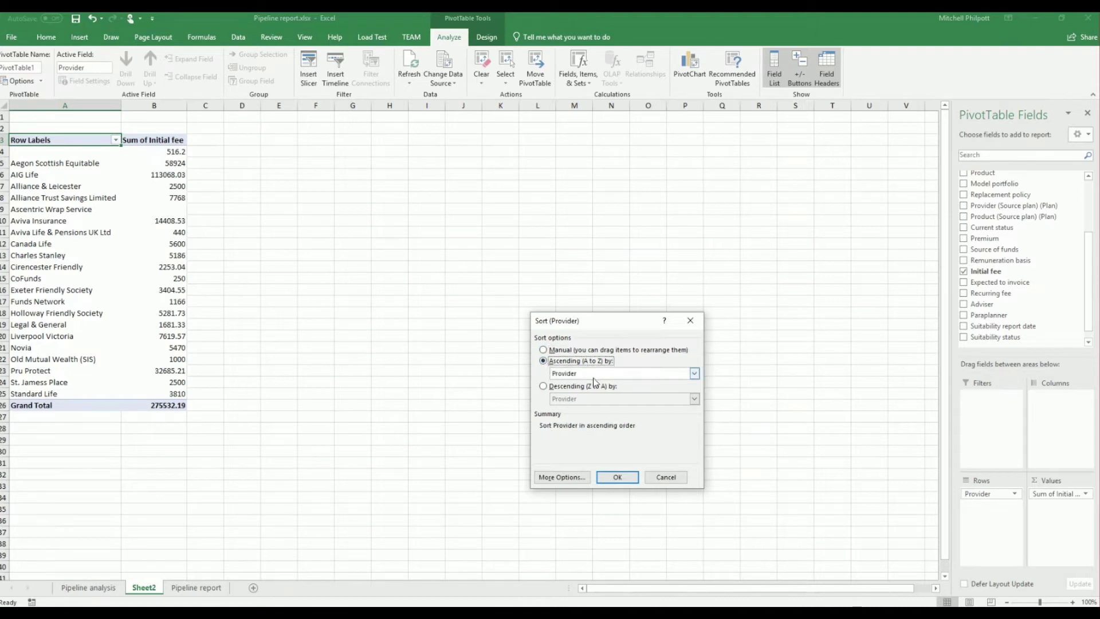
click(608, 373)
click(609, 397)
click(613, 475)
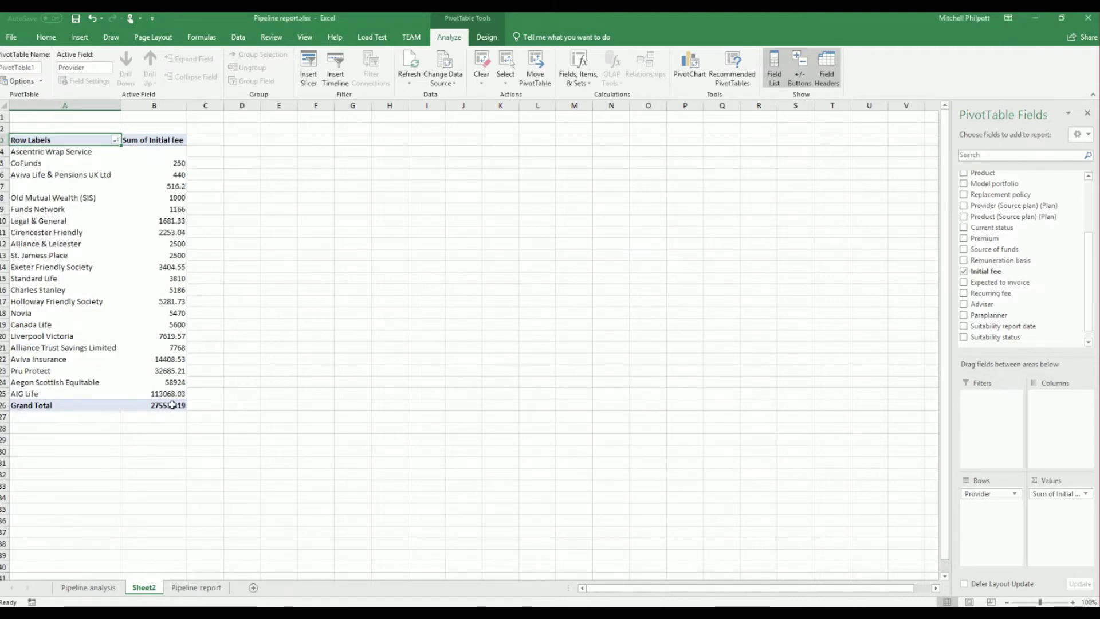
- Format the pivot table's fee values and grand total as pound accounting figures with no decimal places
drag(172, 403, 178, 148)
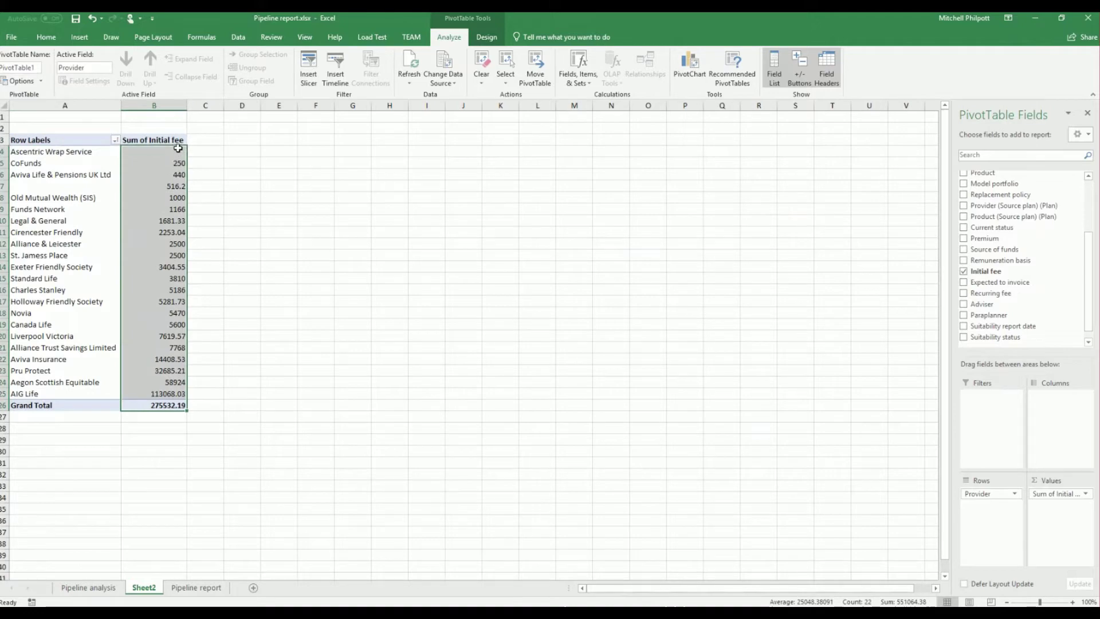
click(40, 37)
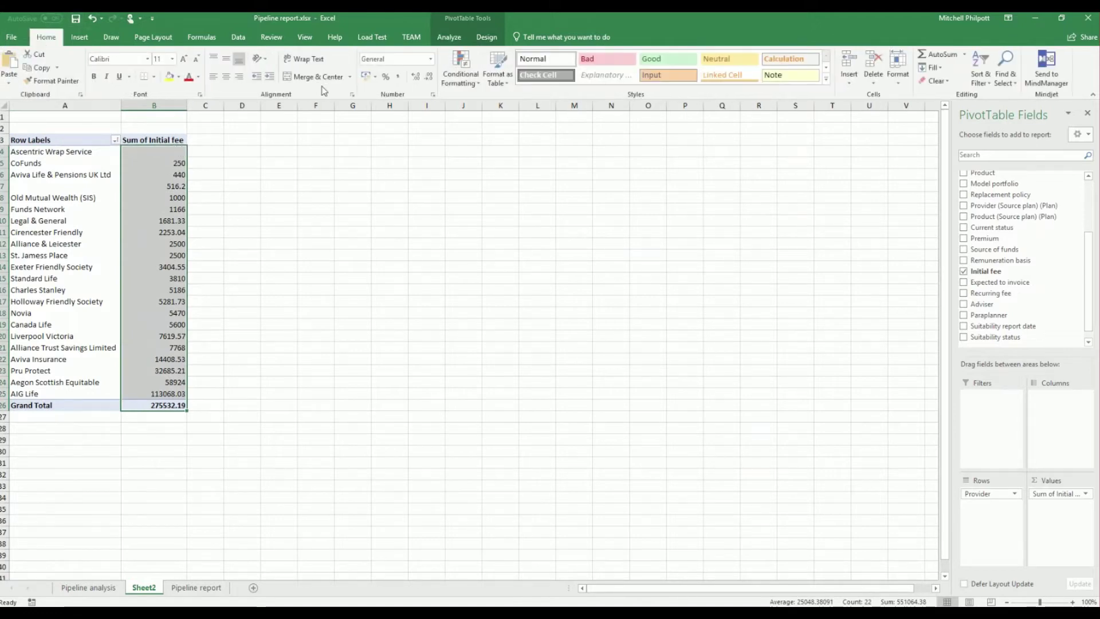
click(366, 77)
click(429, 76)
click(429, 76)
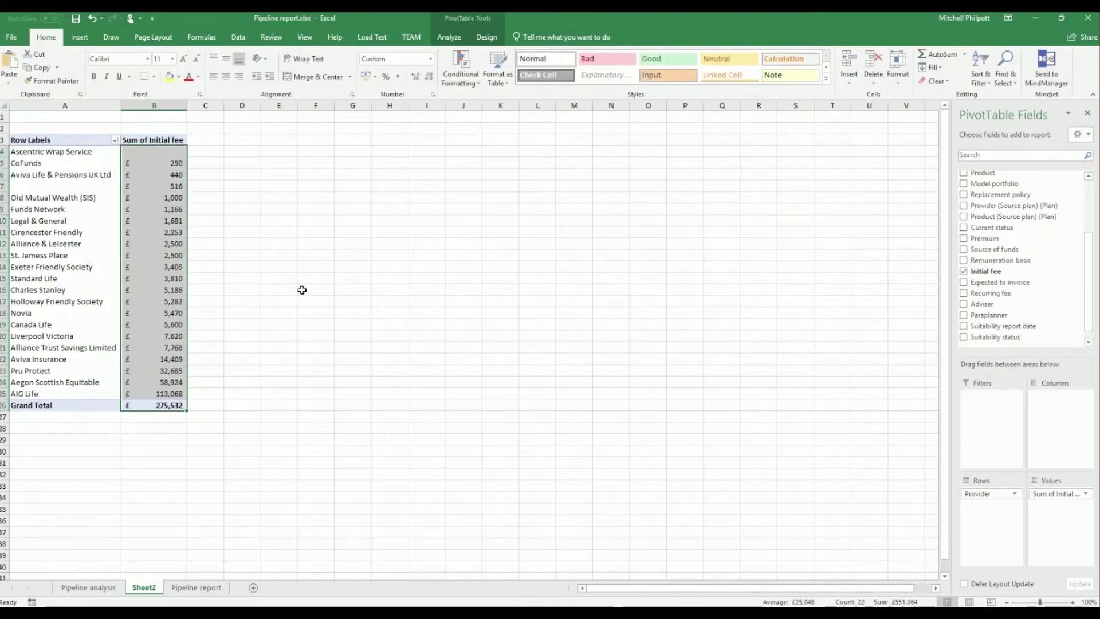
- Insert a Clustered Bar PivotChart based on the provider fee pivot table
click(104, 210)
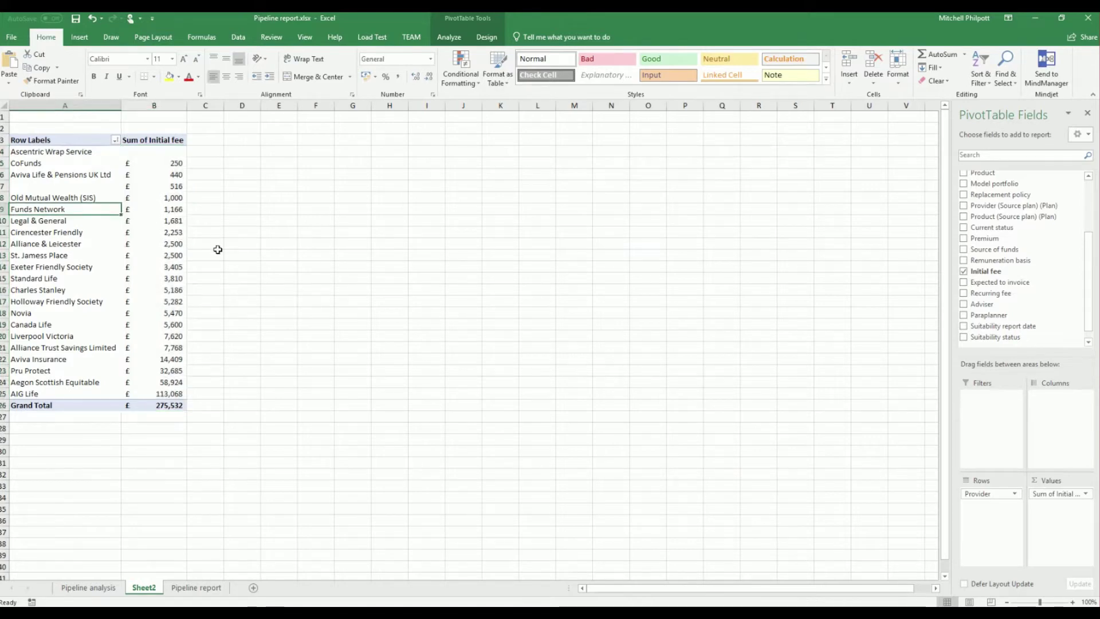
click(448, 37)
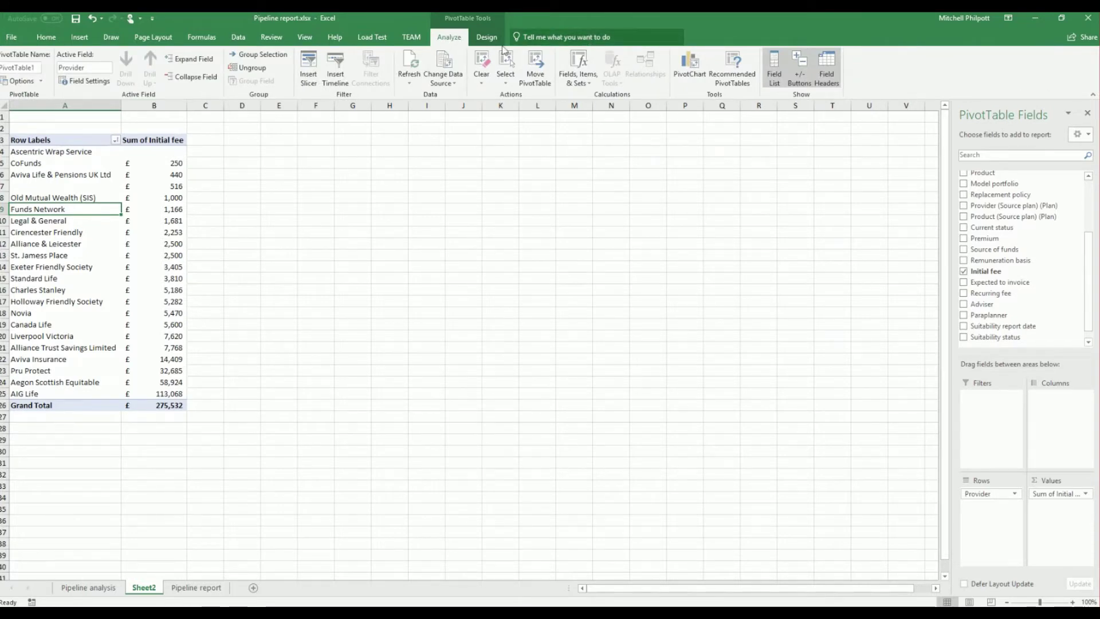
click(486, 38)
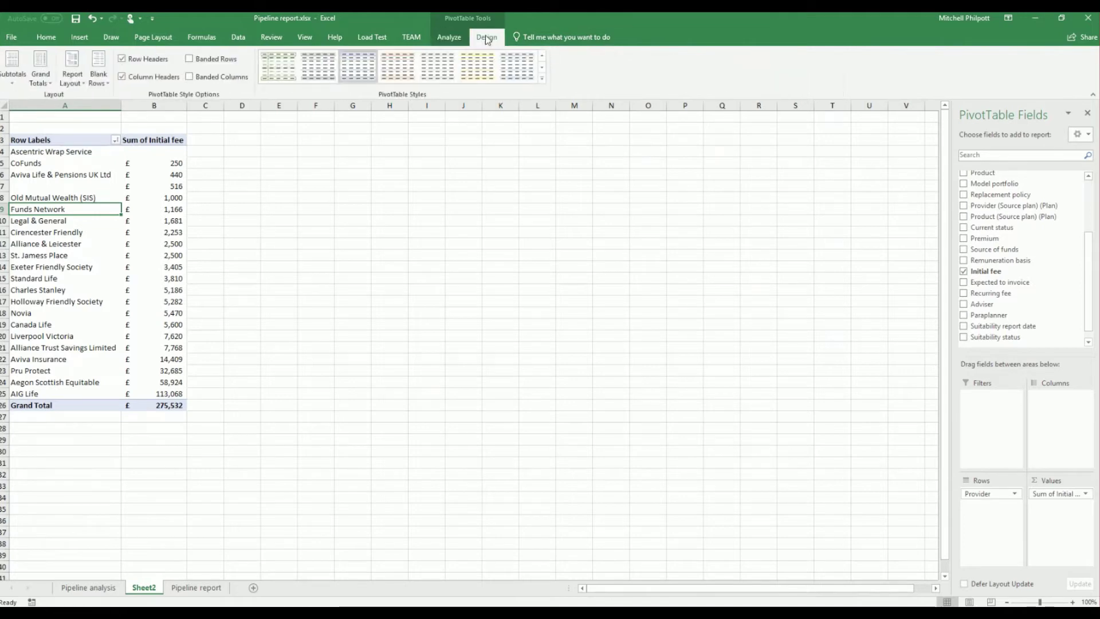
click(449, 37)
click(700, 59)
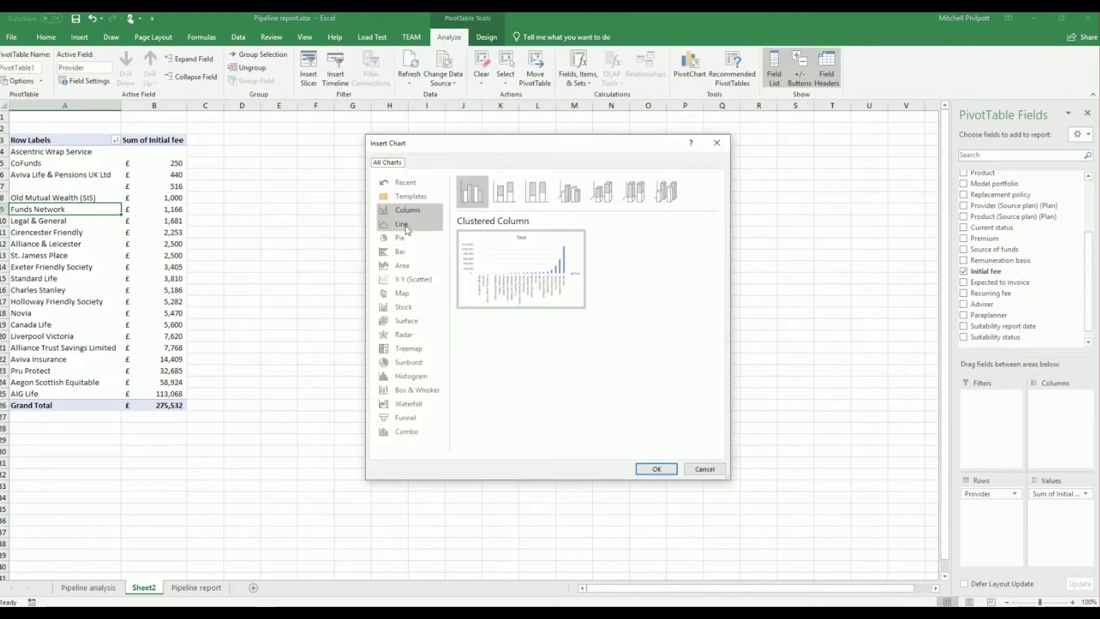
click(400, 255)
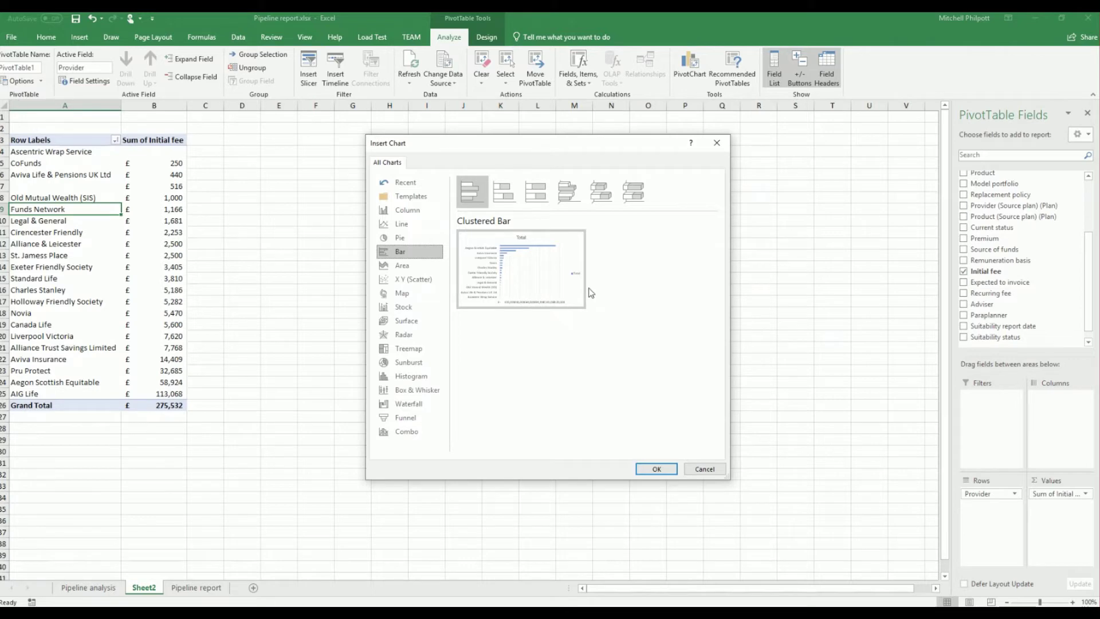
mouse_move(545, 278)
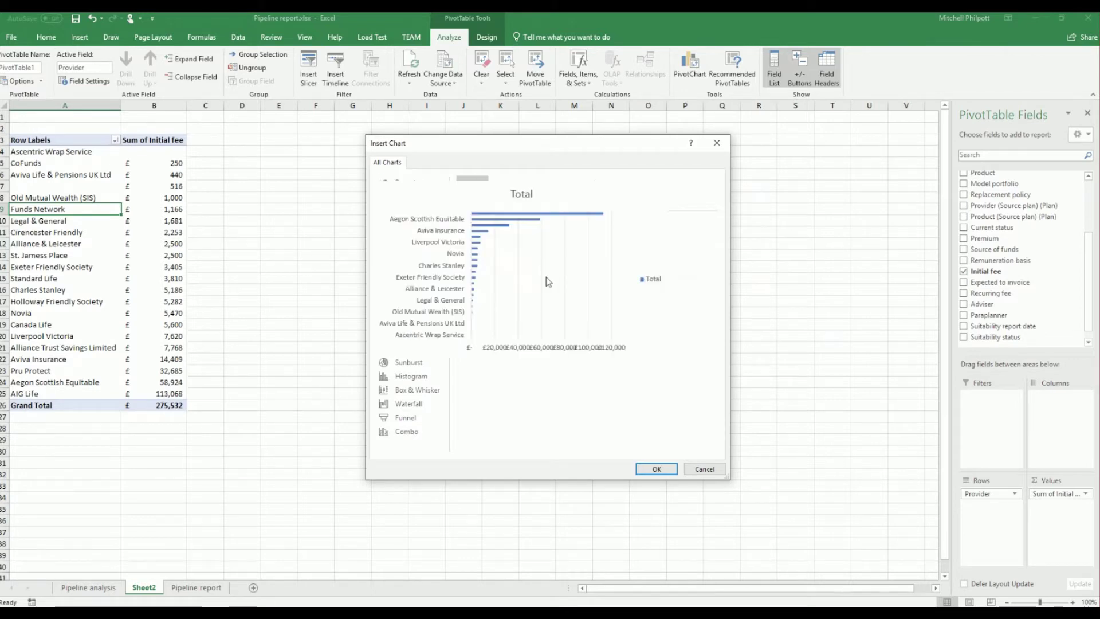
click(657, 469)
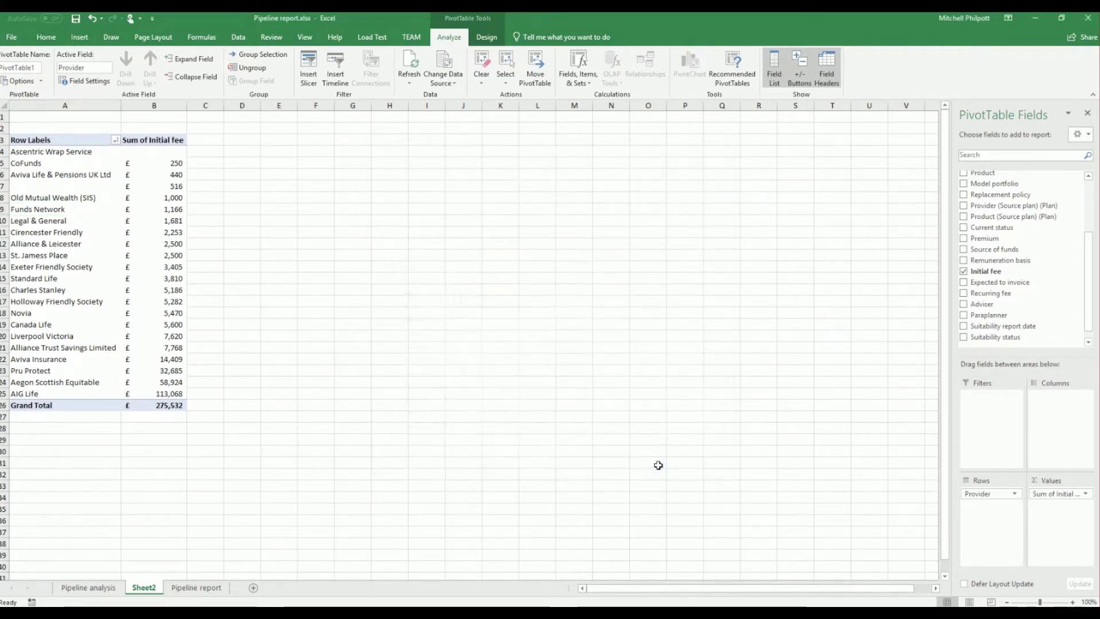
- Resize the PivotChart to about 10.28 cm high by 18.27 cm wide and place it just beside the pivot table
drag(491, 287, 385, 162)
drag(507, 302, 628, 359)
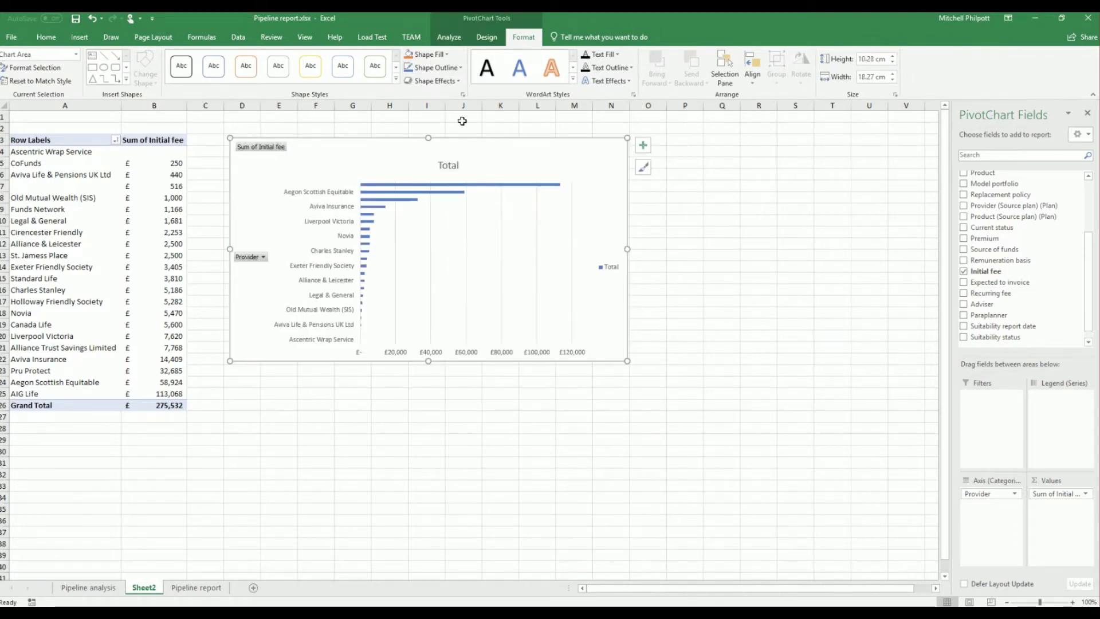
drag(473, 145, 445, 138)
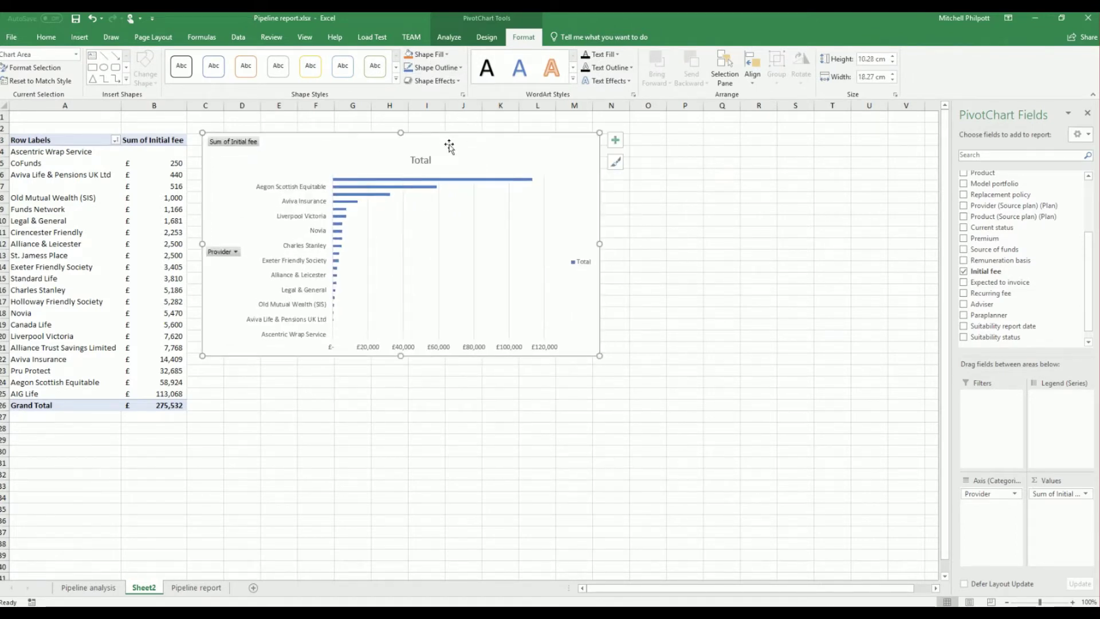
- Change the PivotChart's title to "IAF by Provider"
click(433, 161)
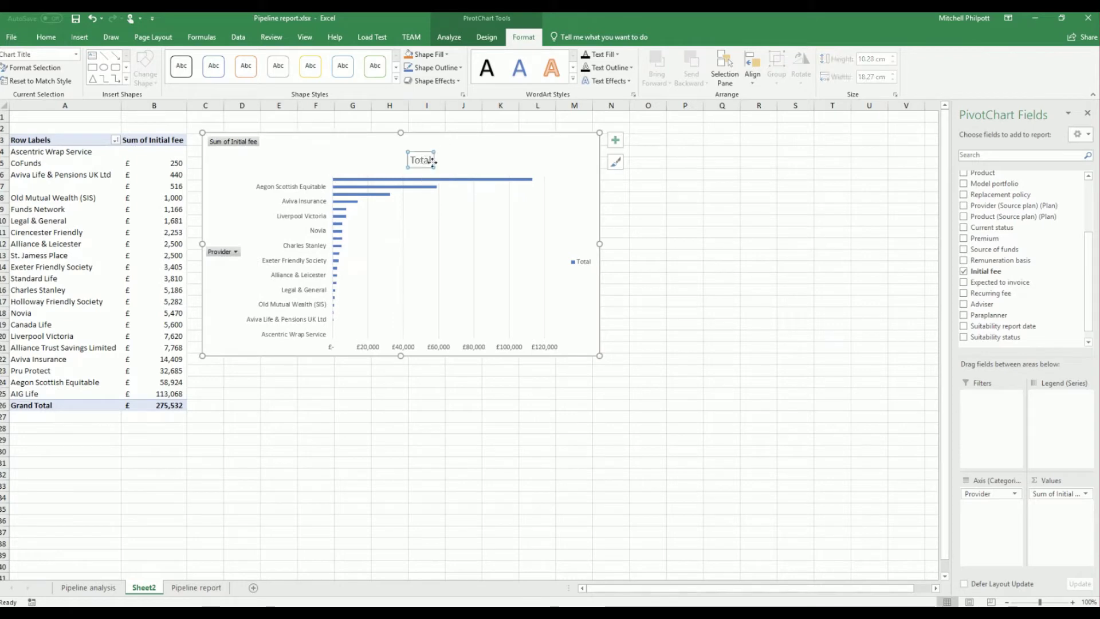
double_click(431, 160)
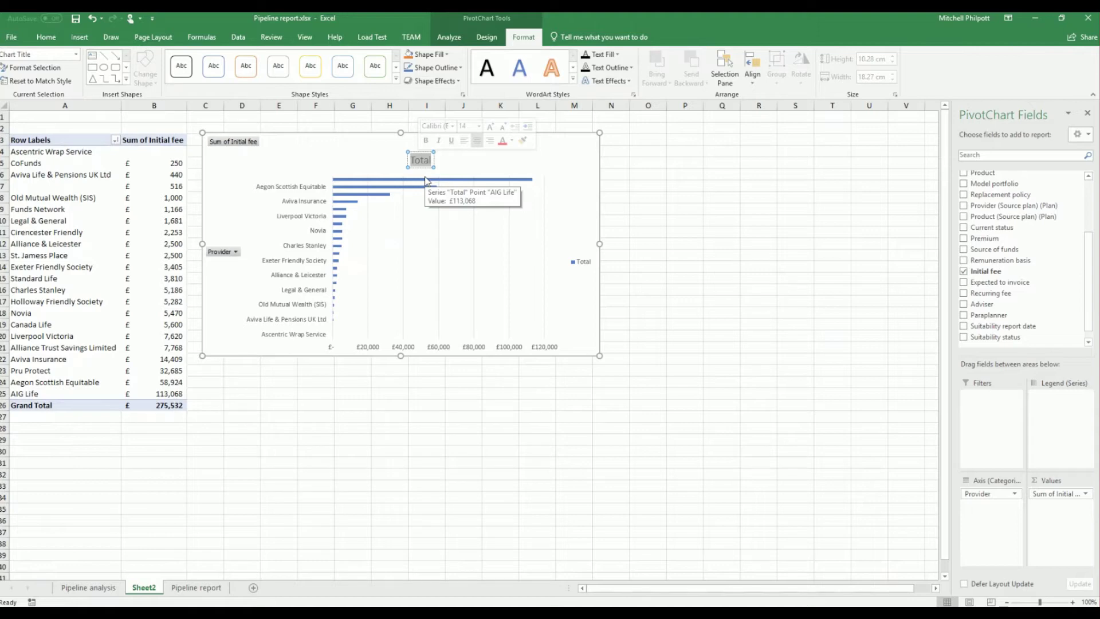
key(BackSpace)
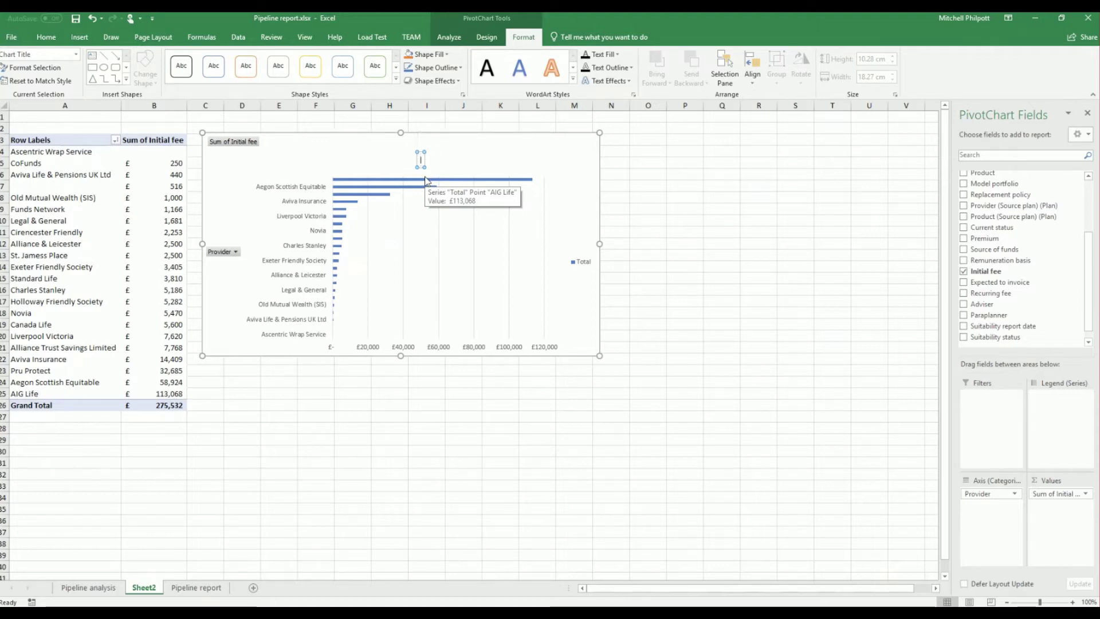
text(AF)
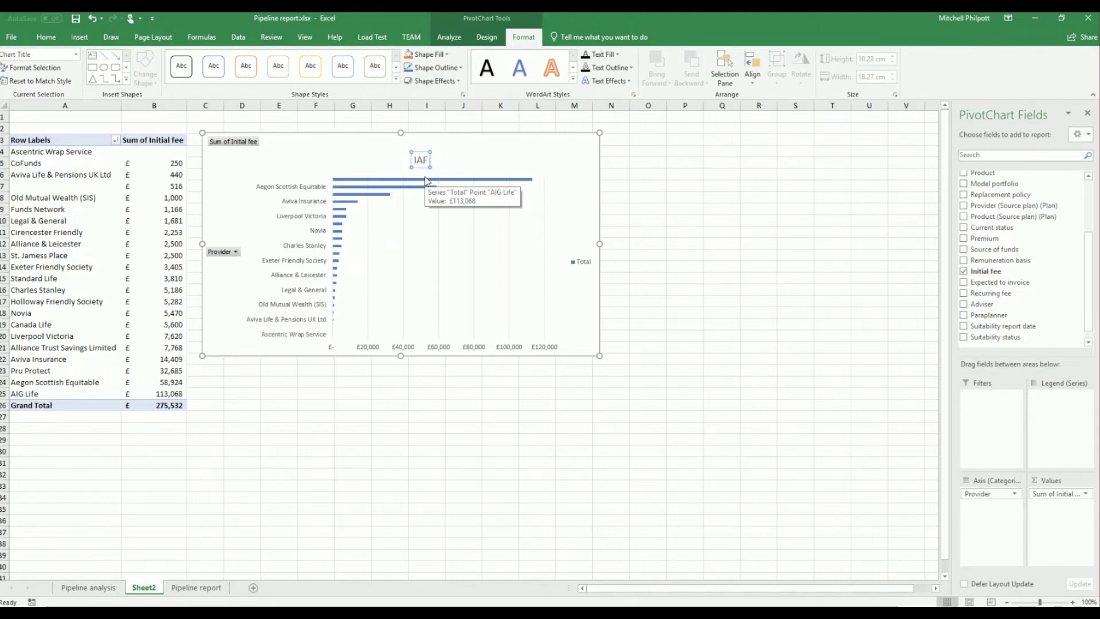
text( by Provider)
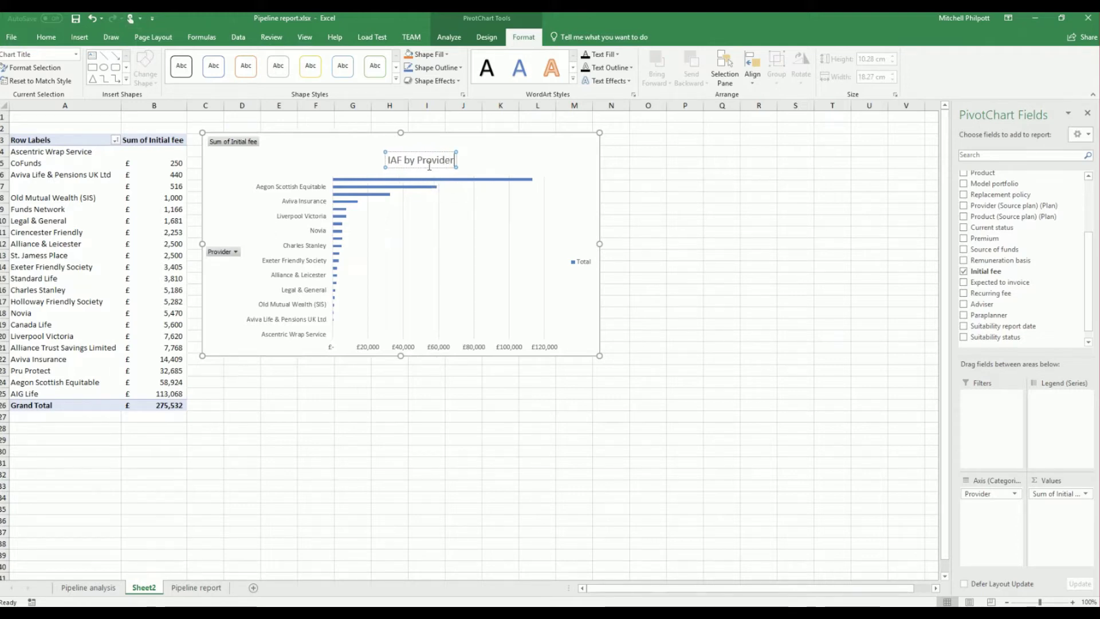
- Format the chart title in bold black text at font size 10
click(427, 166)
click(45, 36)
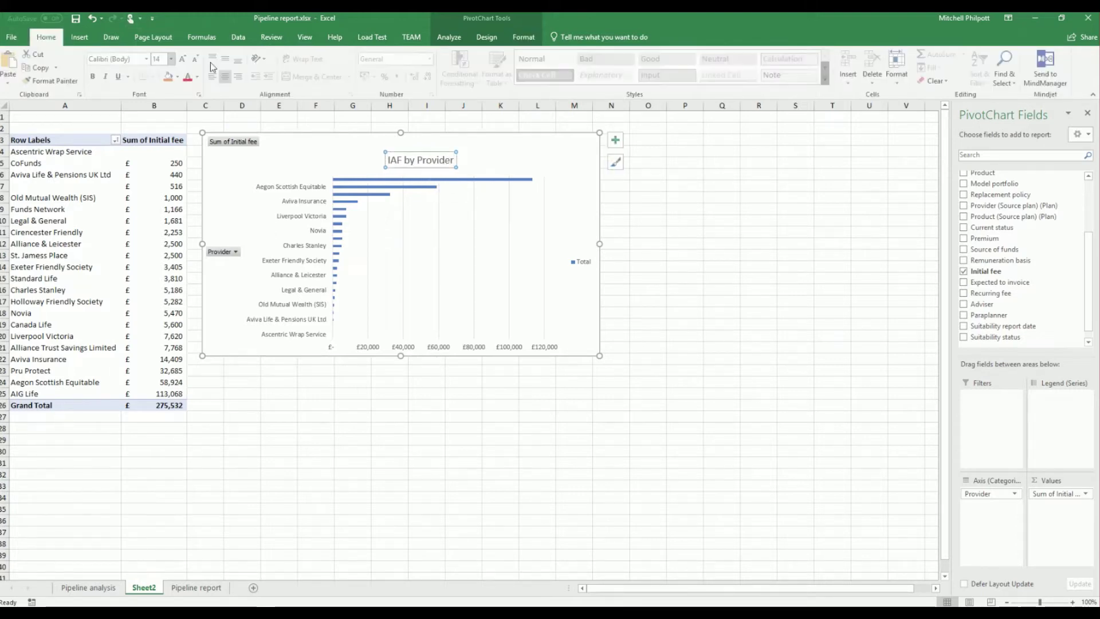
click(172, 59)
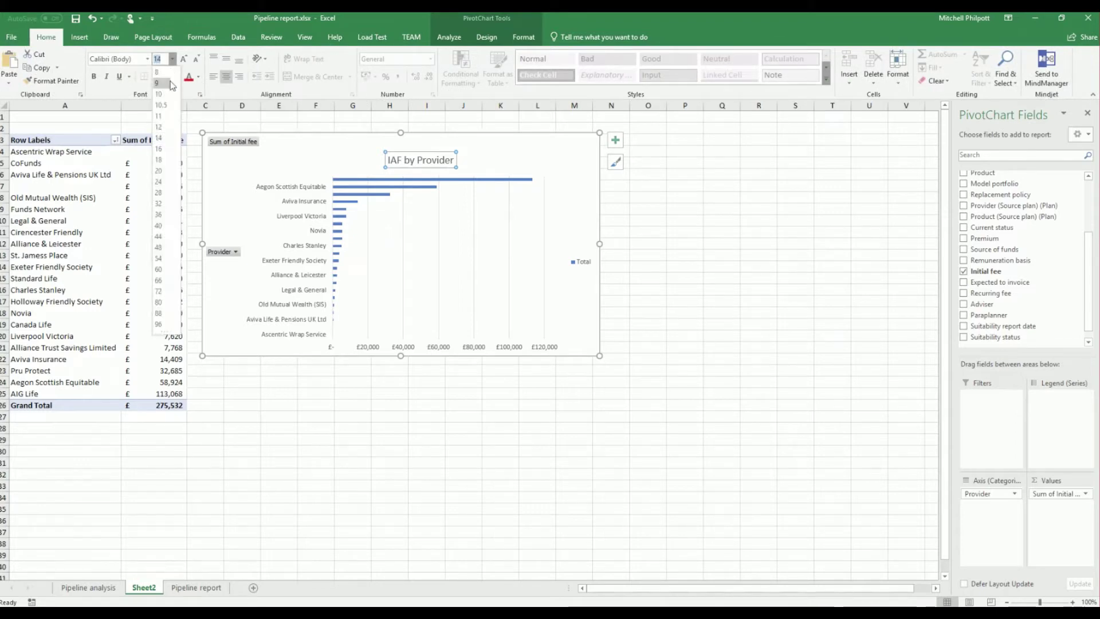
click(161, 94)
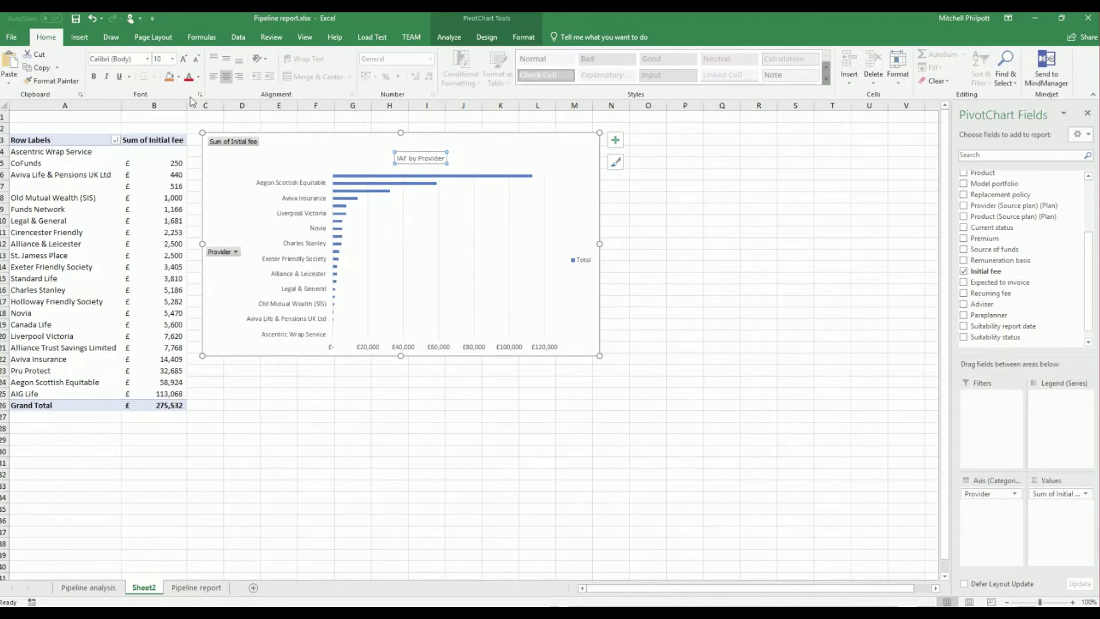
click(198, 80)
click(198, 117)
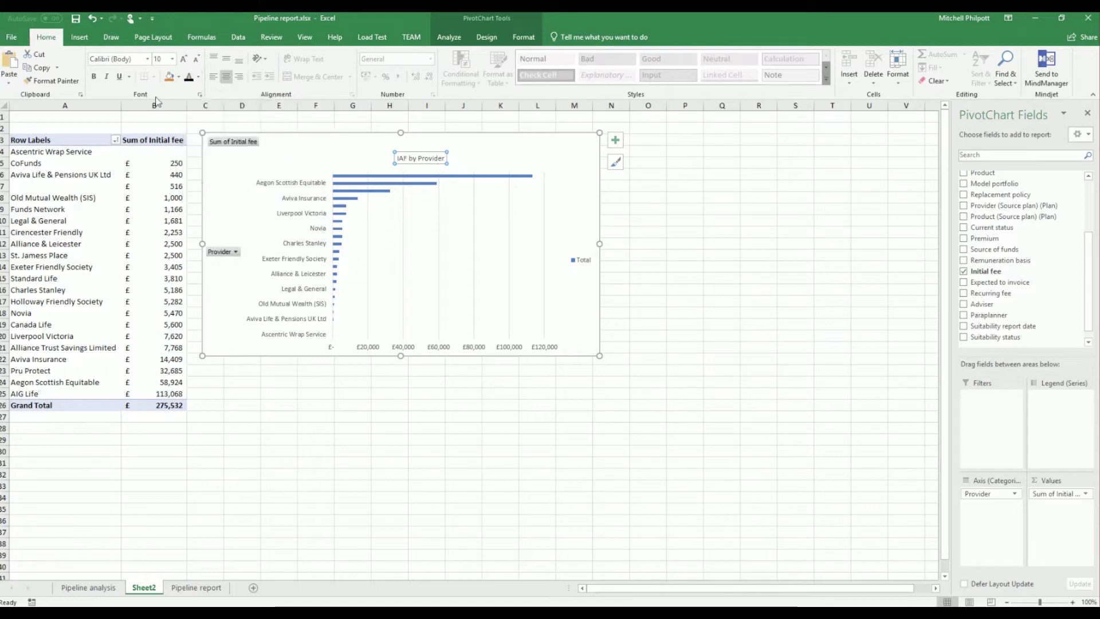
click(94, 77)
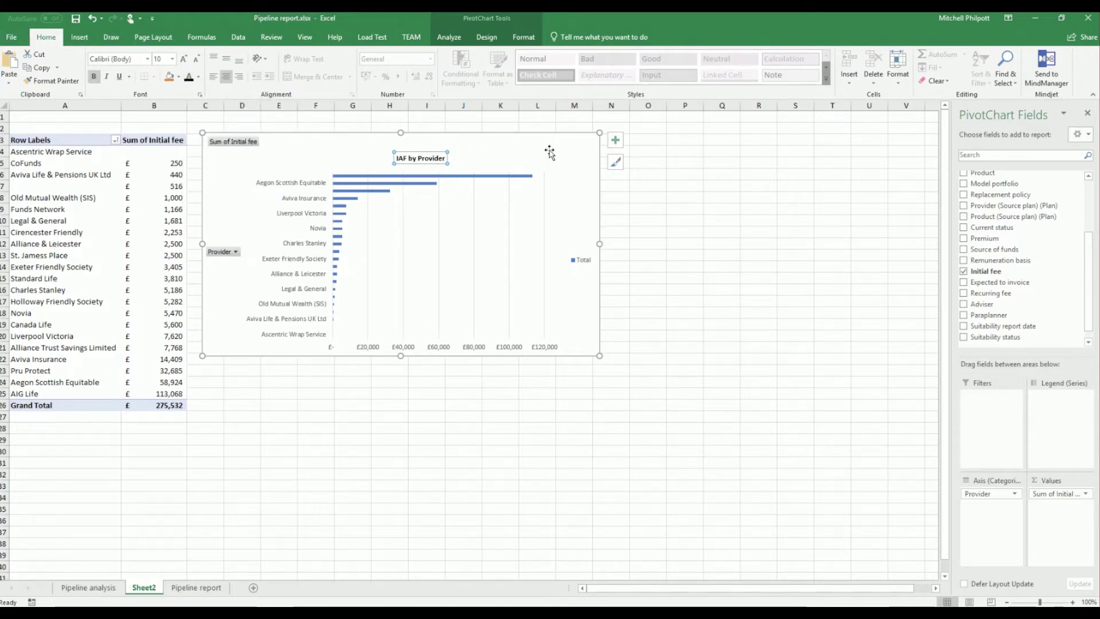
- Increase the PivotChart's height to about 11.89 cm so that every provider has its own axis label
click(550, 150)
click(484, 37)
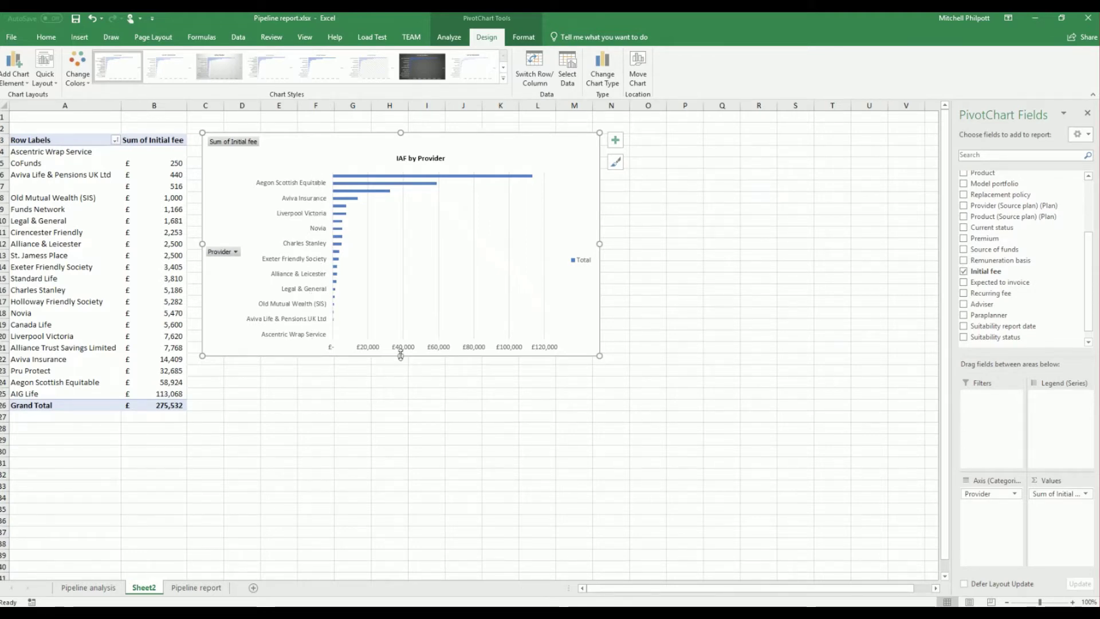
drag(401, 355, 403, 421)
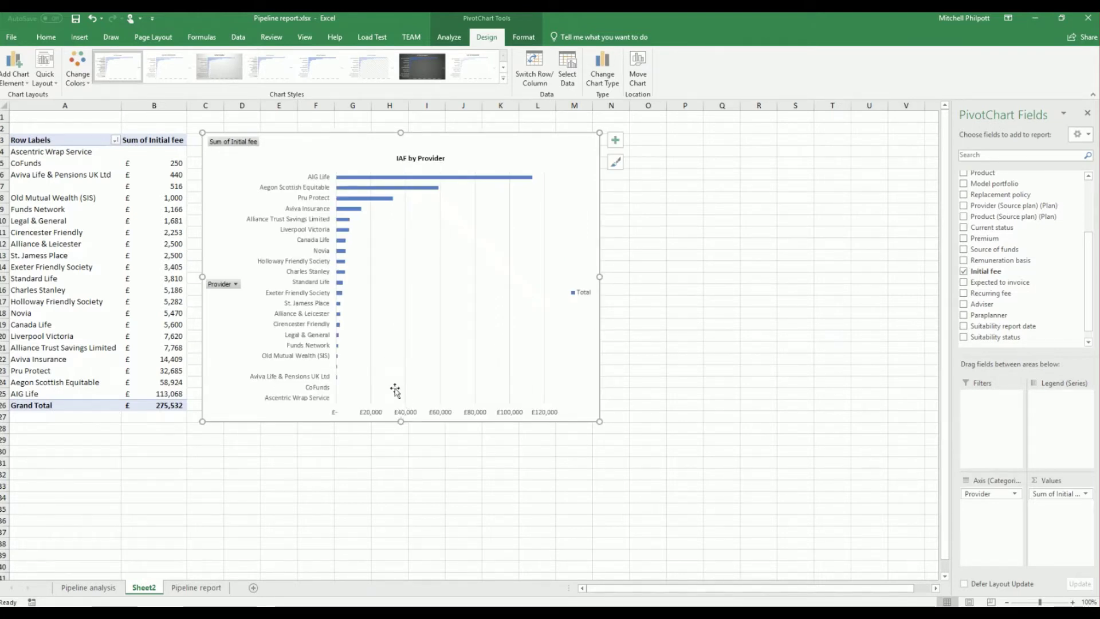
drag(401, 421, 409, 388)
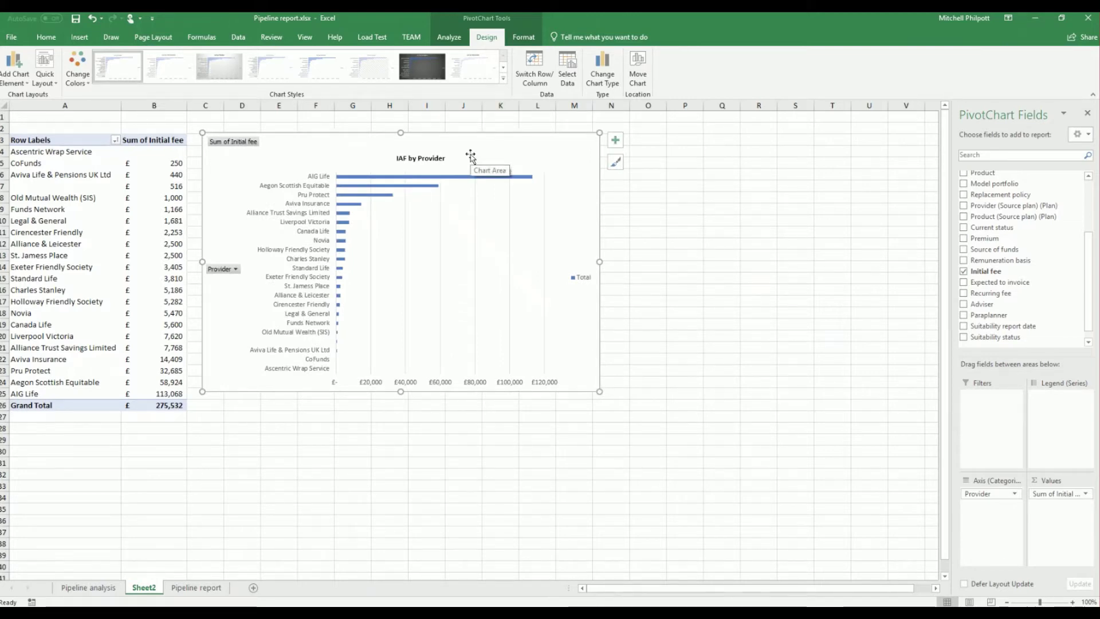
- Hide all field buttons on the PivotChart
click(521, 38)
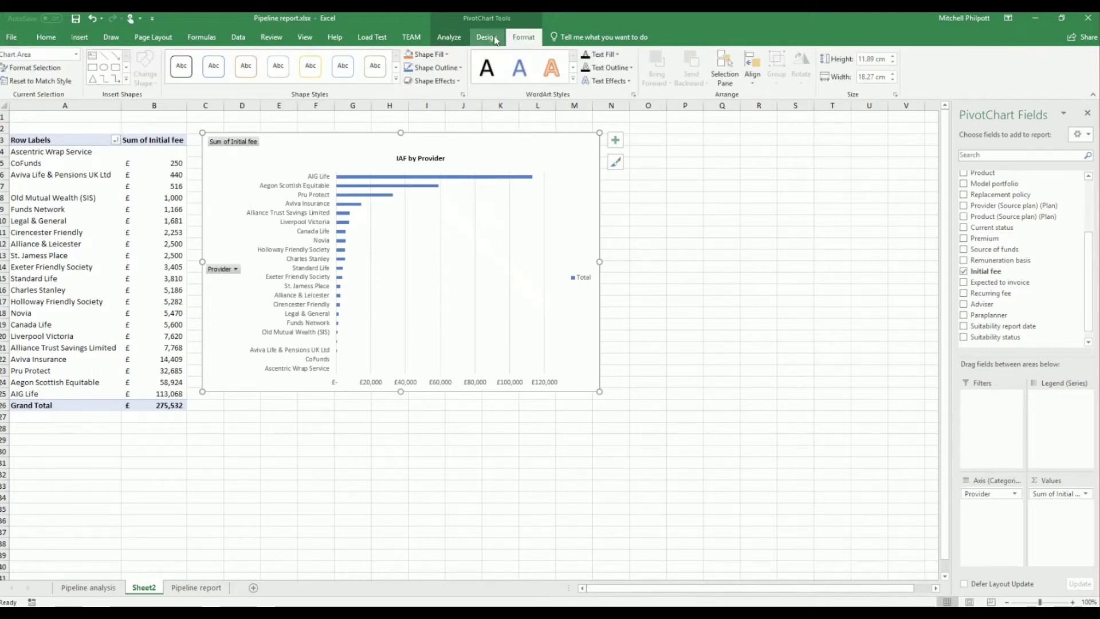
click(493, 38)
click(449, 37)
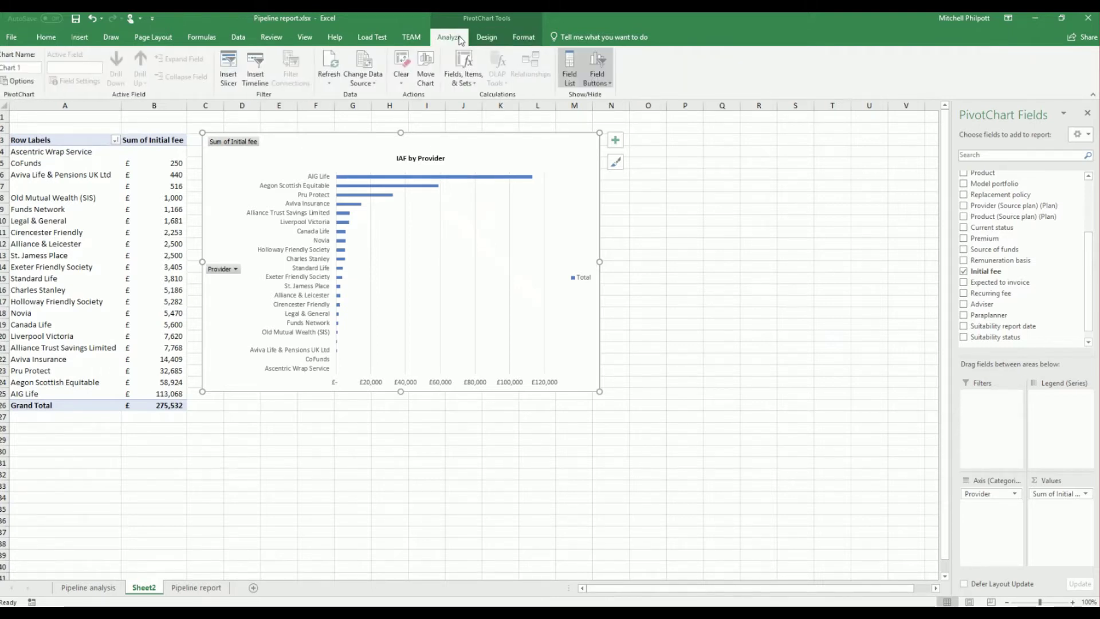
click(598, 64)
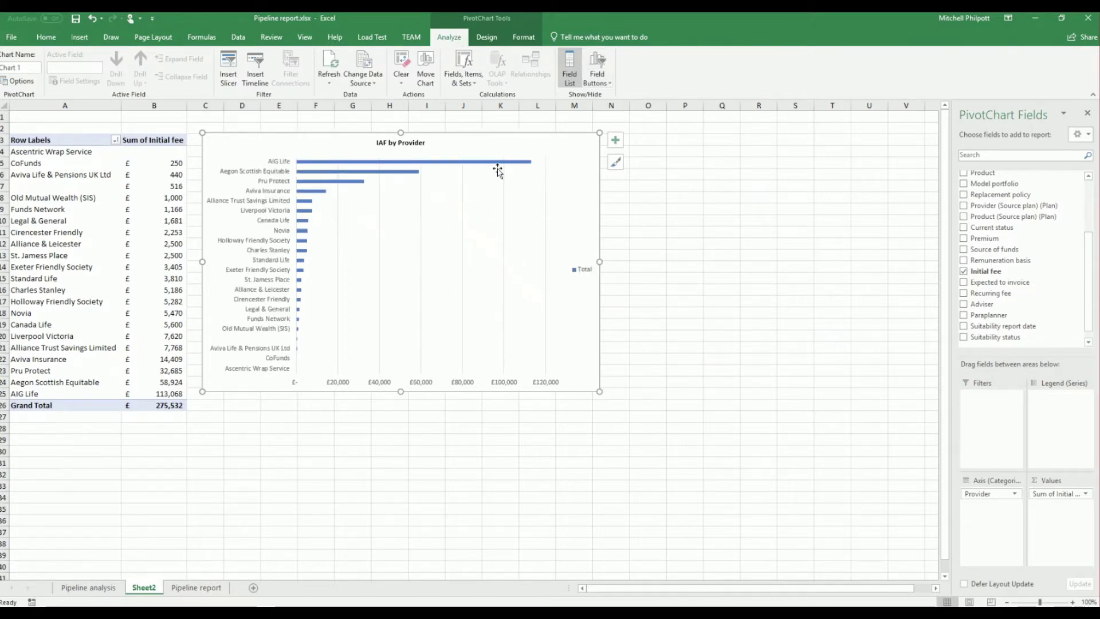
- Move the IAF by Provider chart onto the Pipeline analysis sheet as an object and shift it closer to the sheet's first columns
right_click(490, 140)
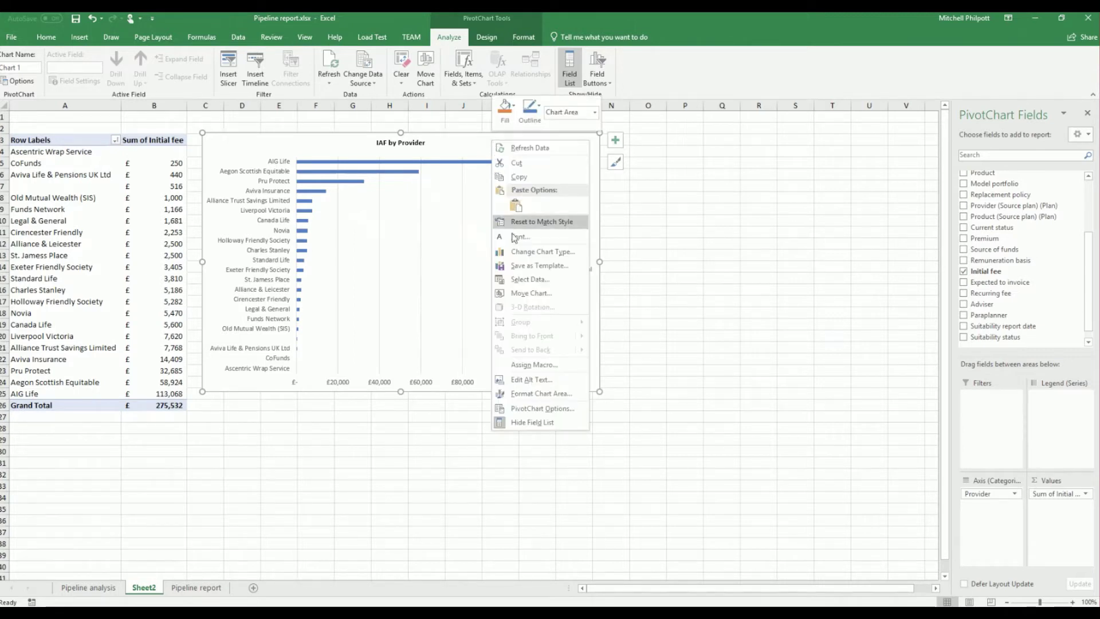
click(528, 293)
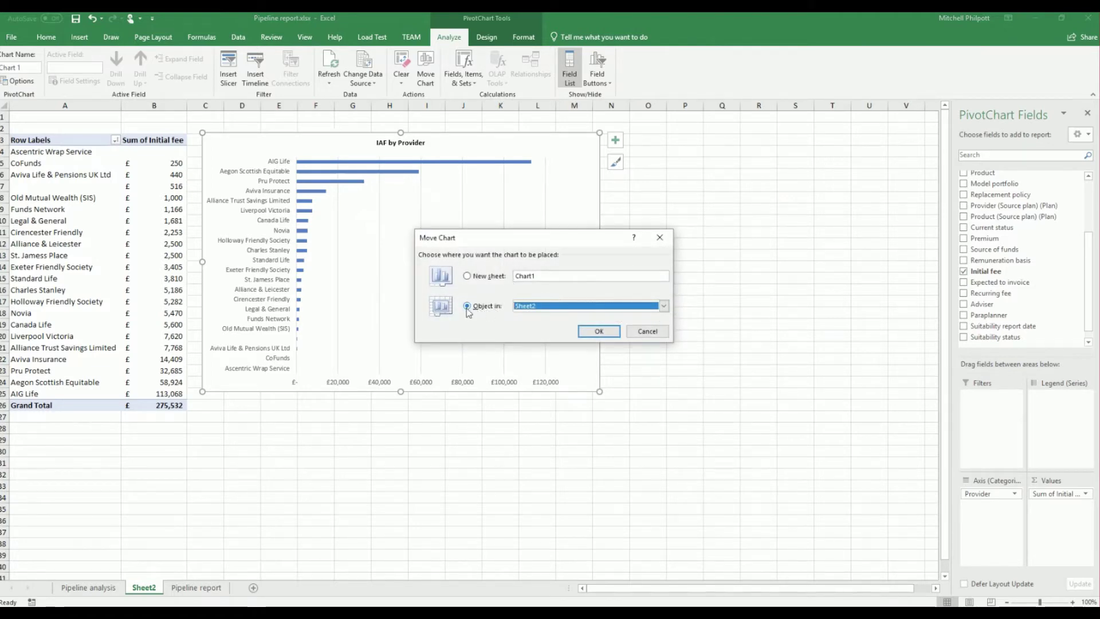
click(663, 307)
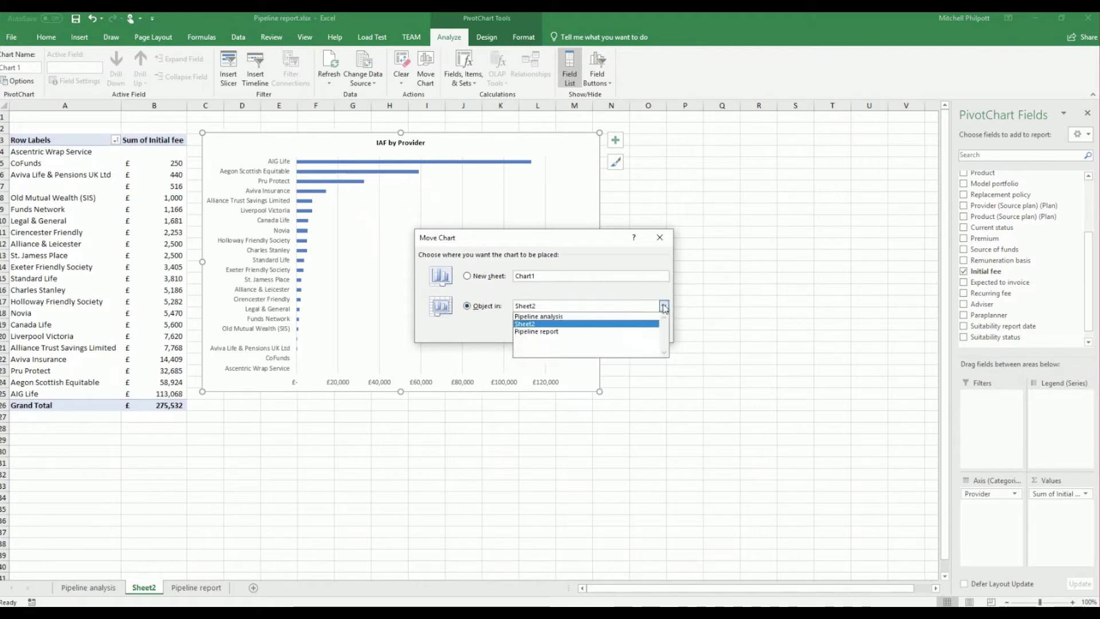
click(621, 317)
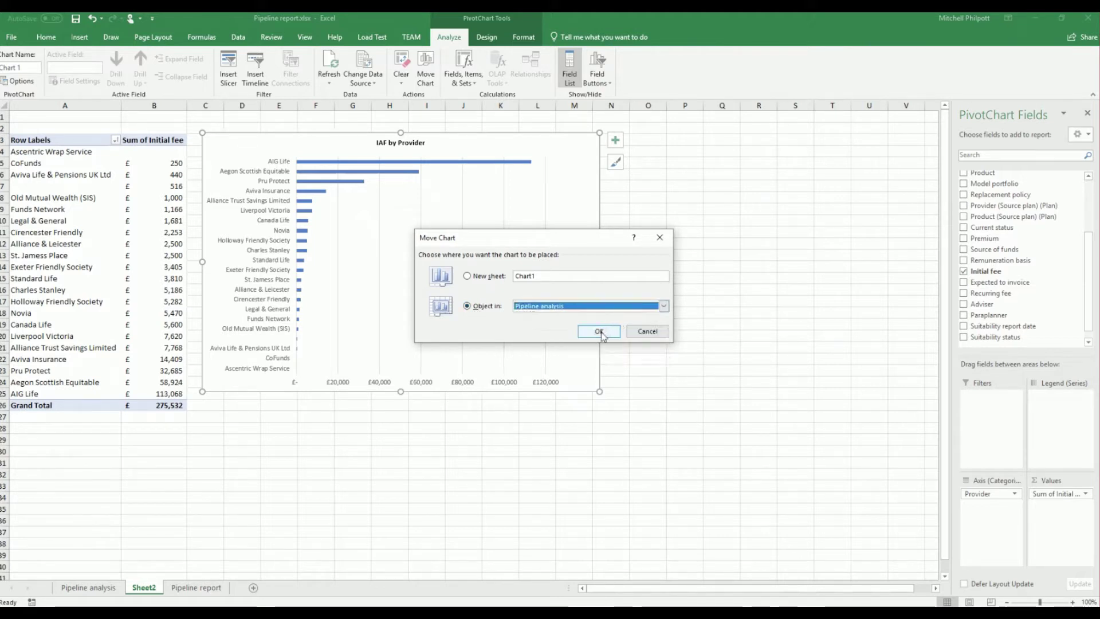
click(598, 332)
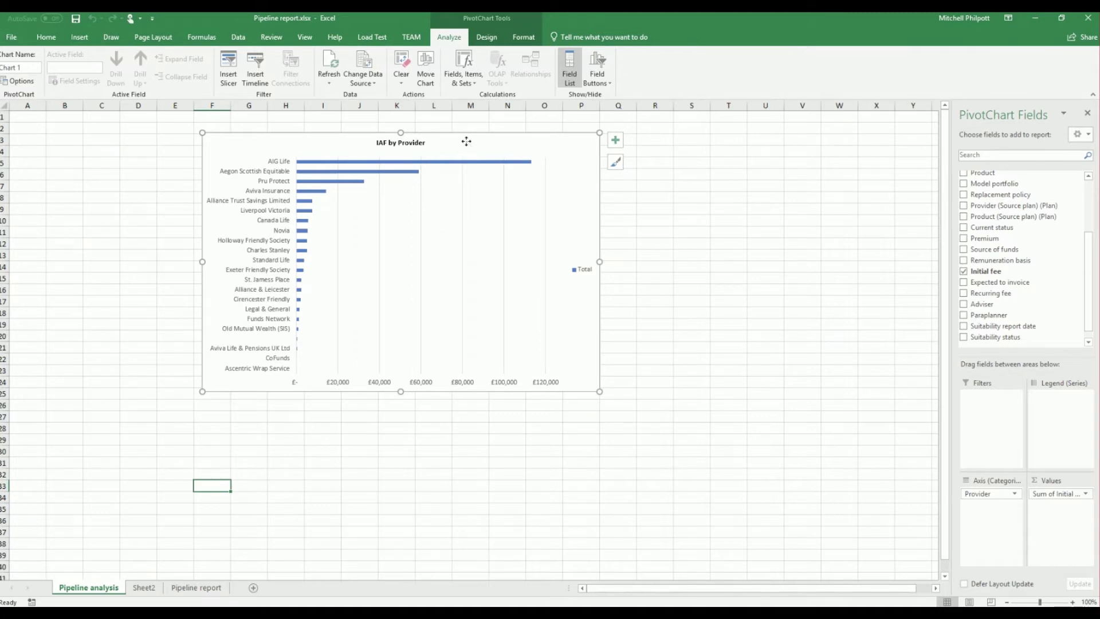
drag(466, 141, 358, 137)
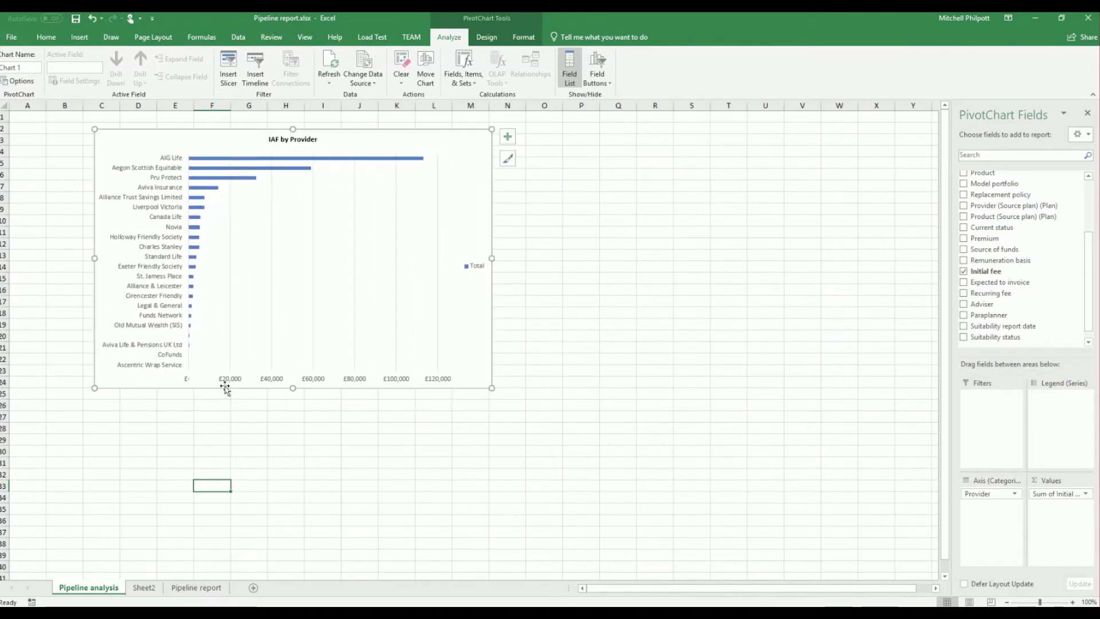
- Hide the pivot table's worksheet Sheet2 and return to the Pipeline analysis sheet
click(147, 587)
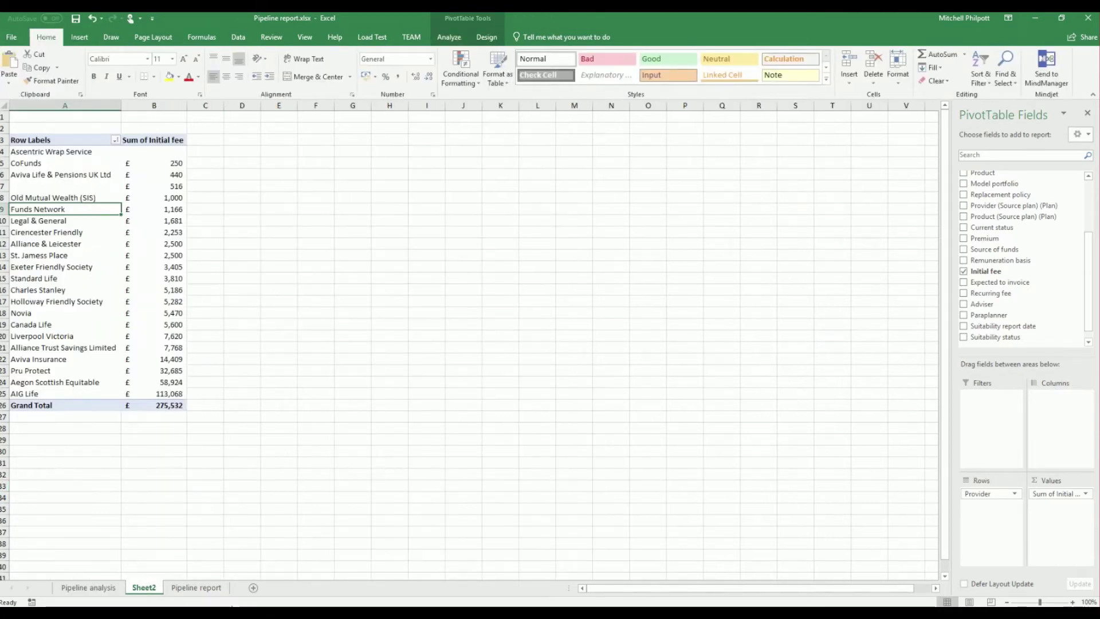
right_click(140, 595)
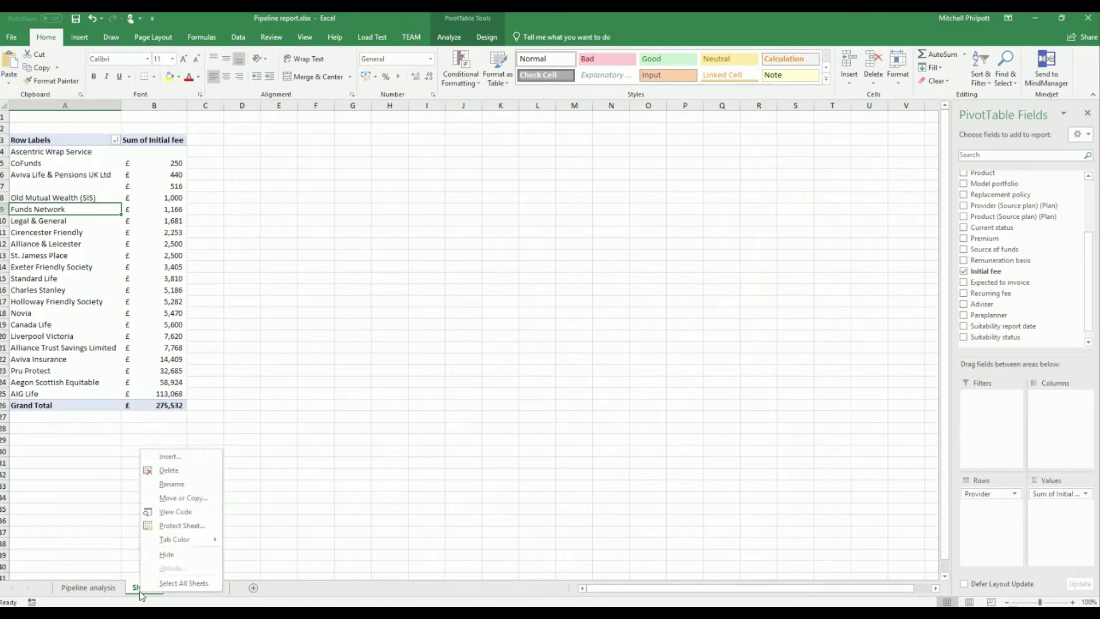
click(186, 553)
click(105, 589)
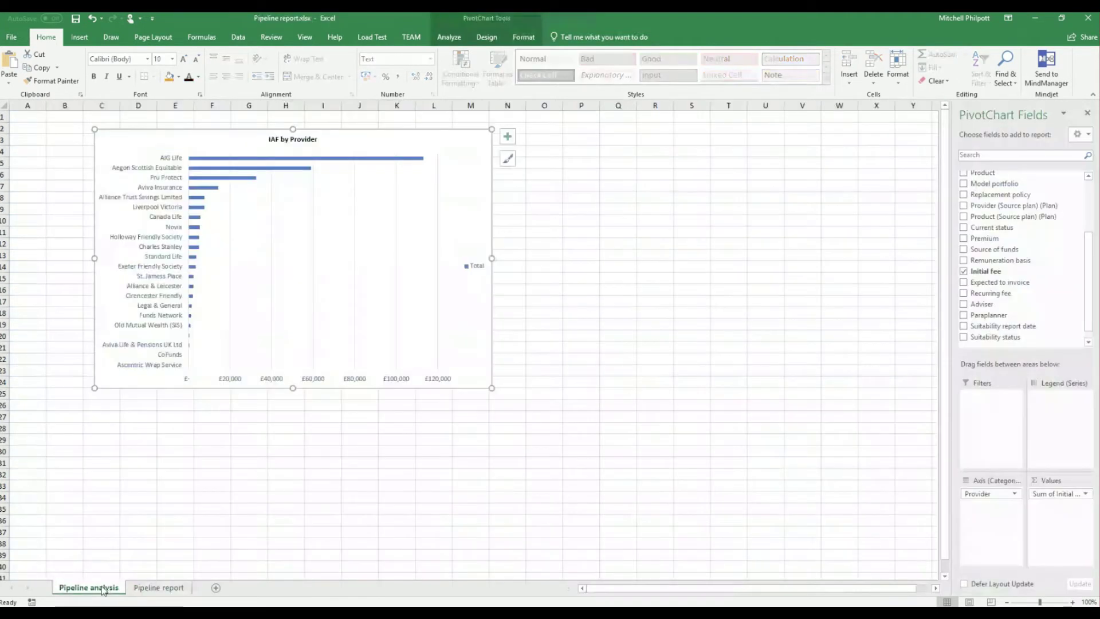
- Check the Pipeline report sheet and the filter choices of its Advice column, leaving the filter unapplied
click(159, 589)
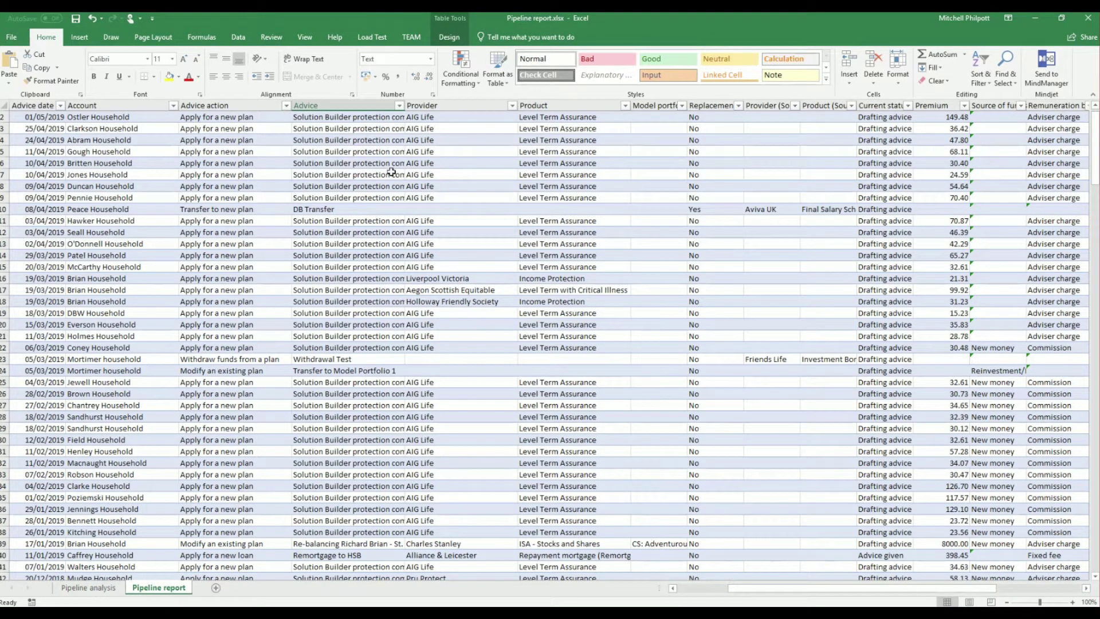
click(398, 107)
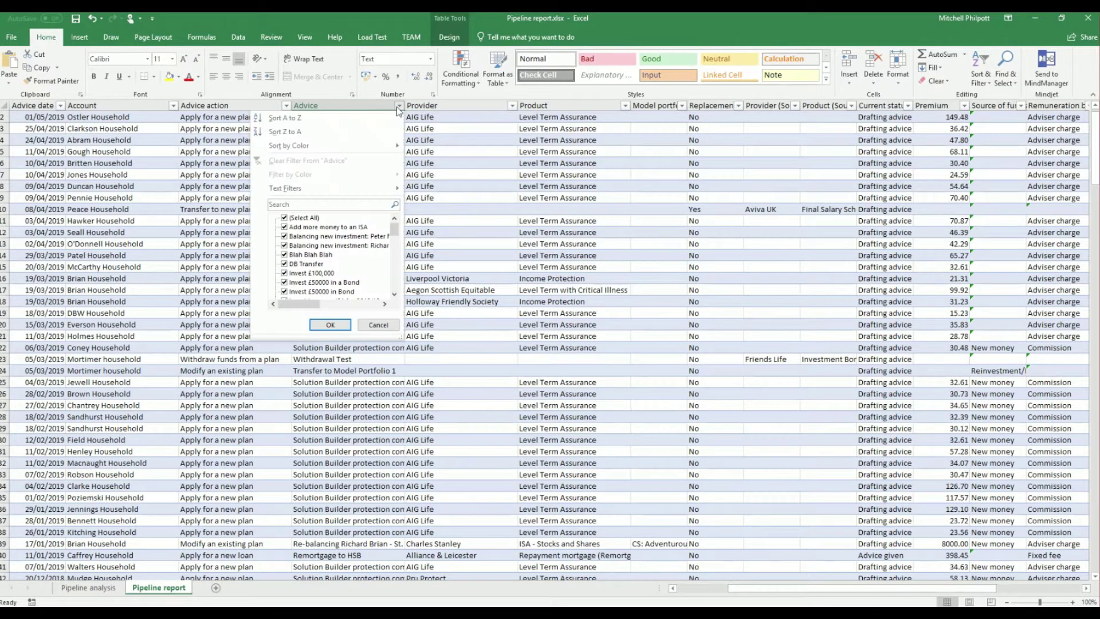
click(379, 324)
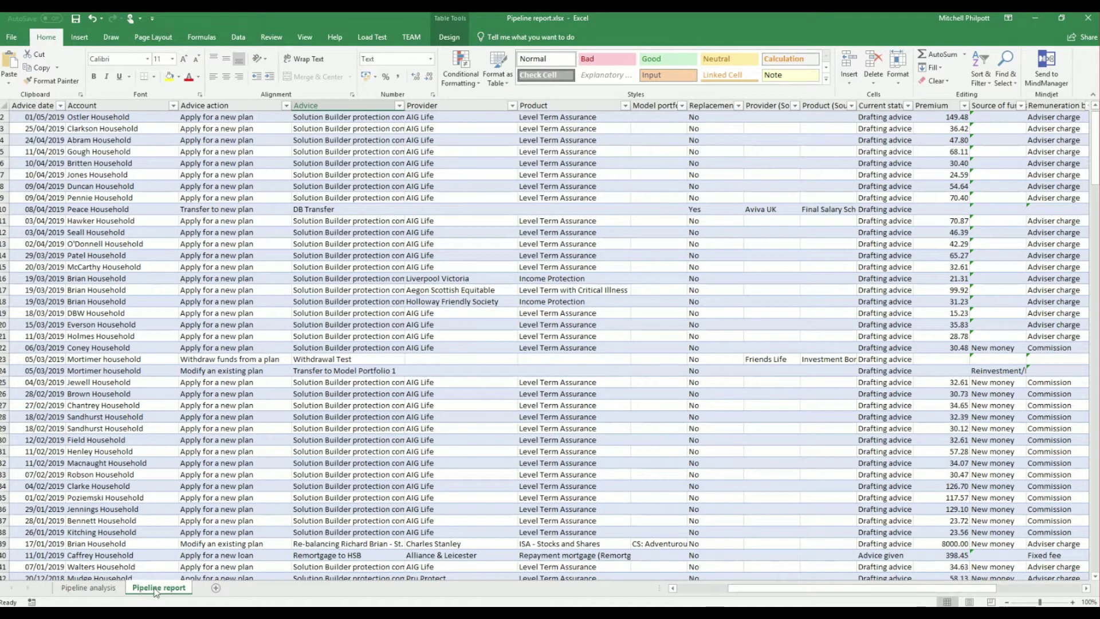
click(110, 588)
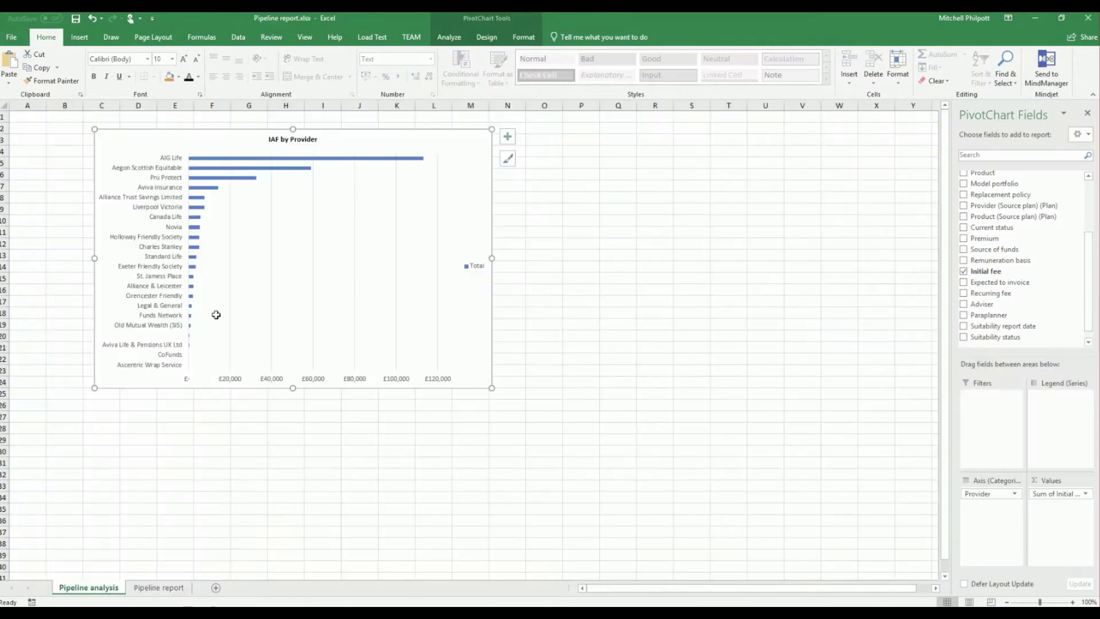
- Nudge the IAF by Provider chart slightly down and to the left, and unhide Sheet2
drag(182, 136, 162, 159)
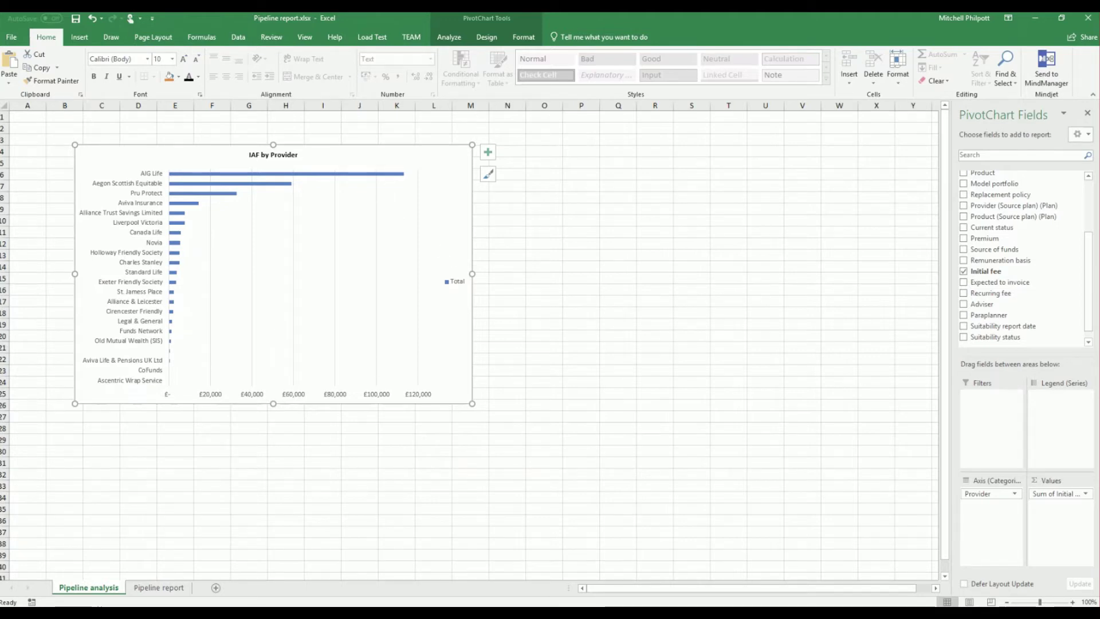
right_click(100, 587)
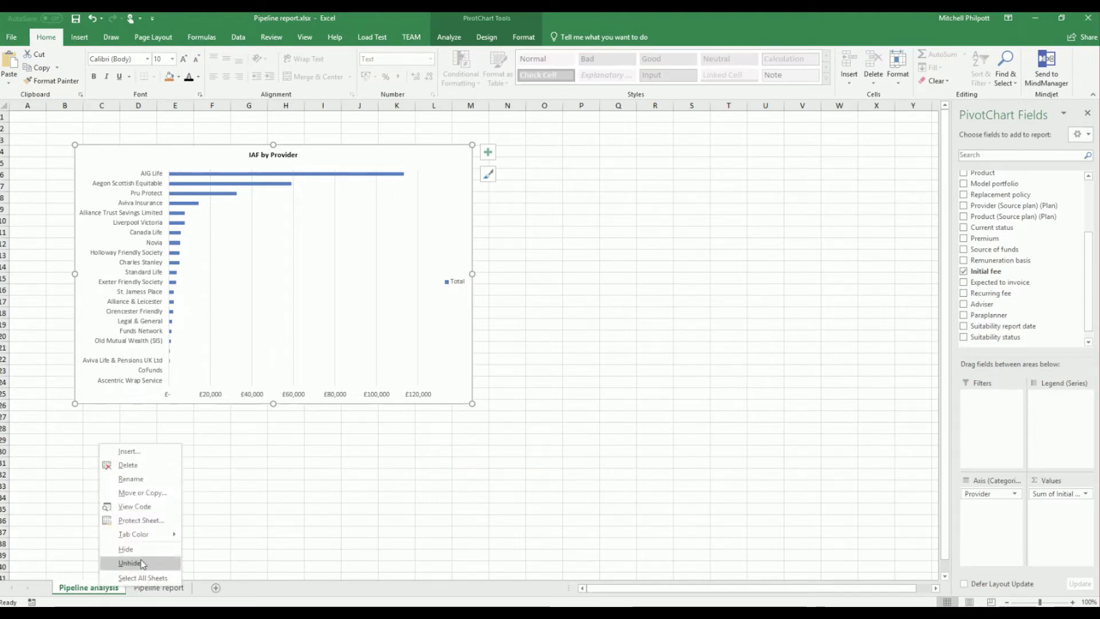
click(137, 563)
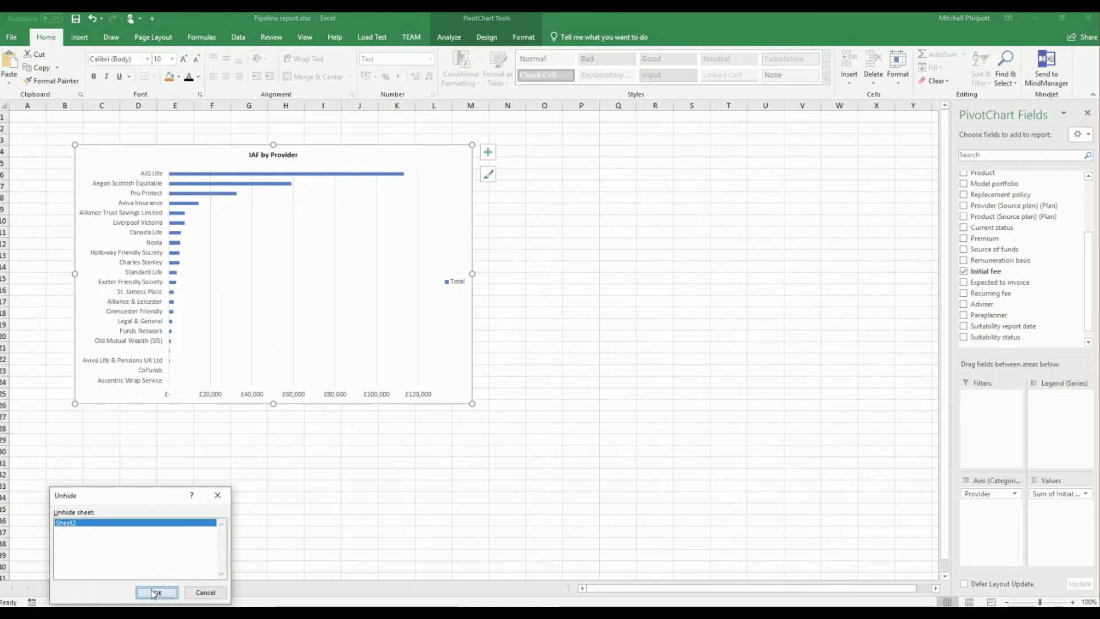
click(156, 591)
- Rename the pivot table worksheet Sheet2 as "IAF_Provider"
right_click(144, 588)
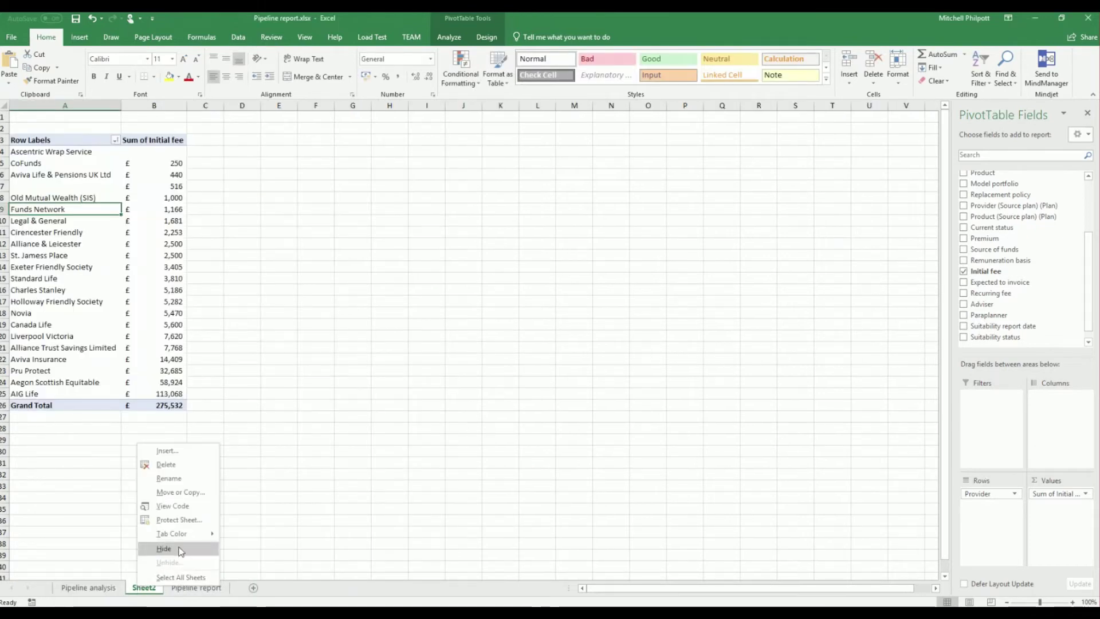
click(186, 479)
text(IAF_Pro)
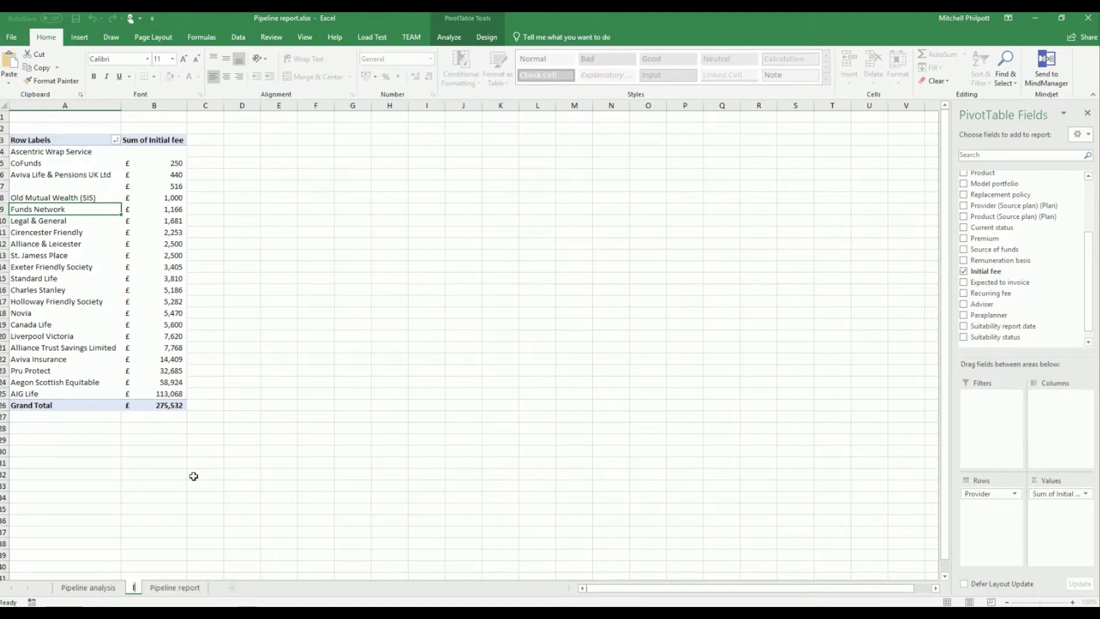
text(vider)
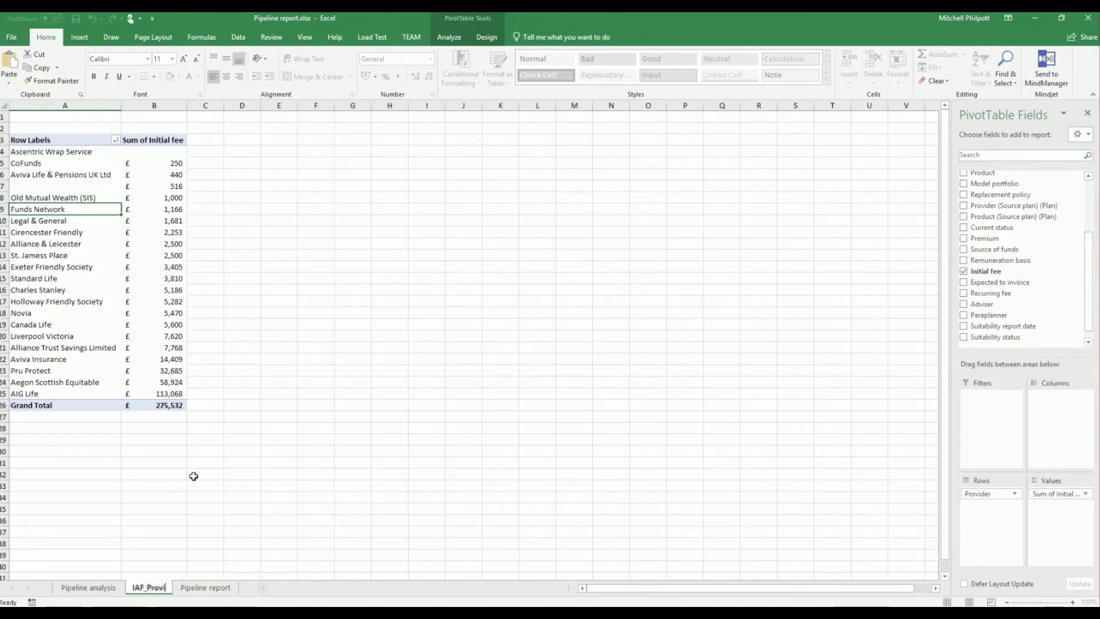
click(198, 457)
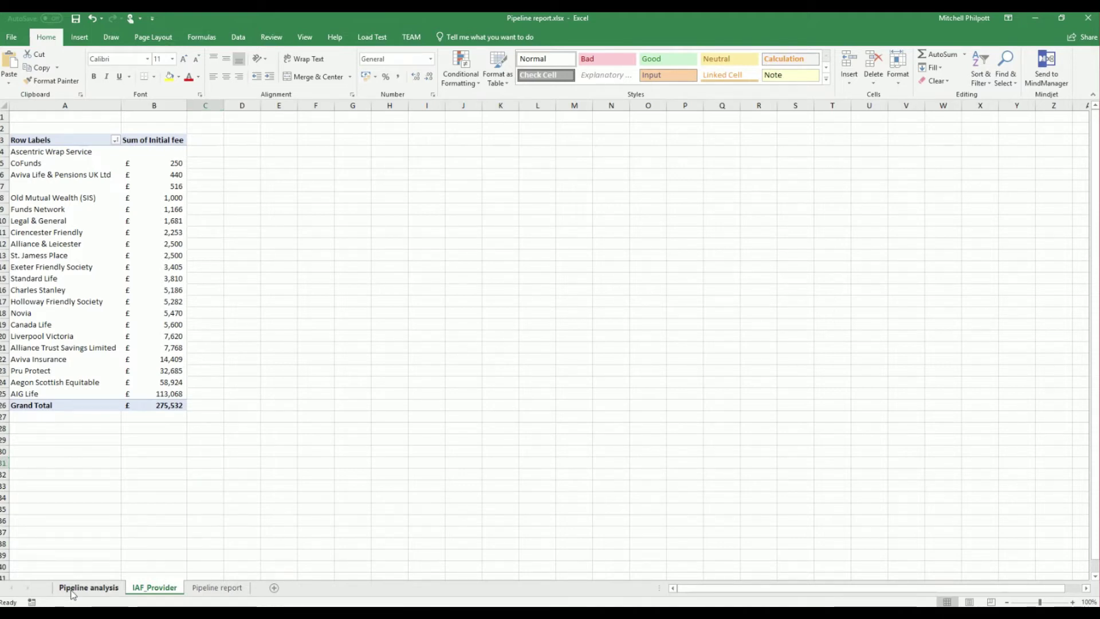
- Set the pivot table on IAF_Provider to refresh data when opening the file and not to save source data with the file
click(73, 590)
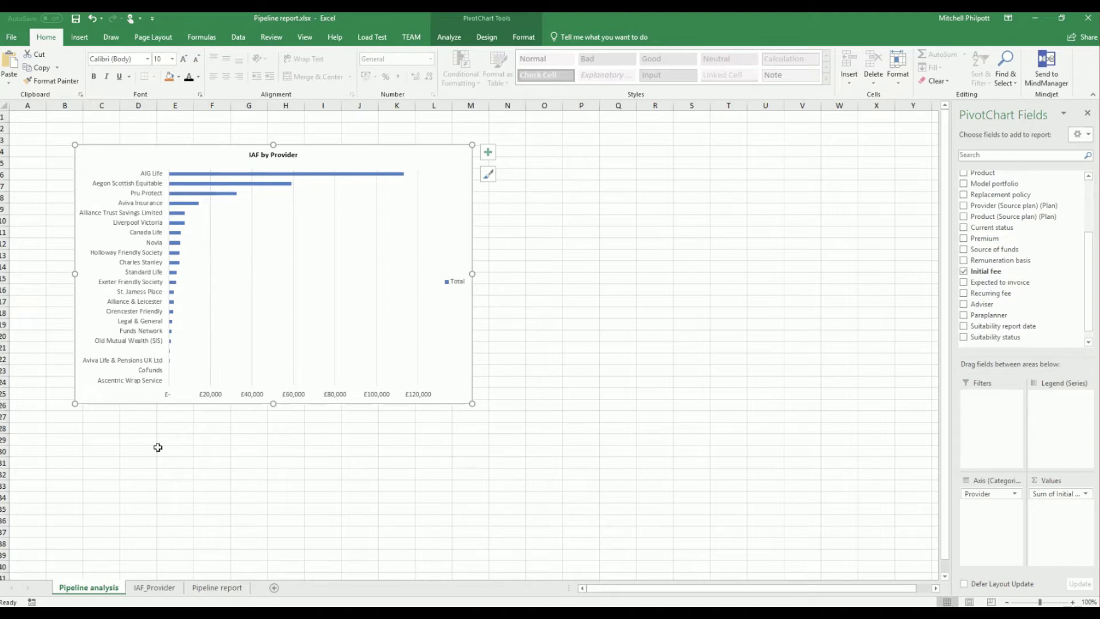
click(141, 586)
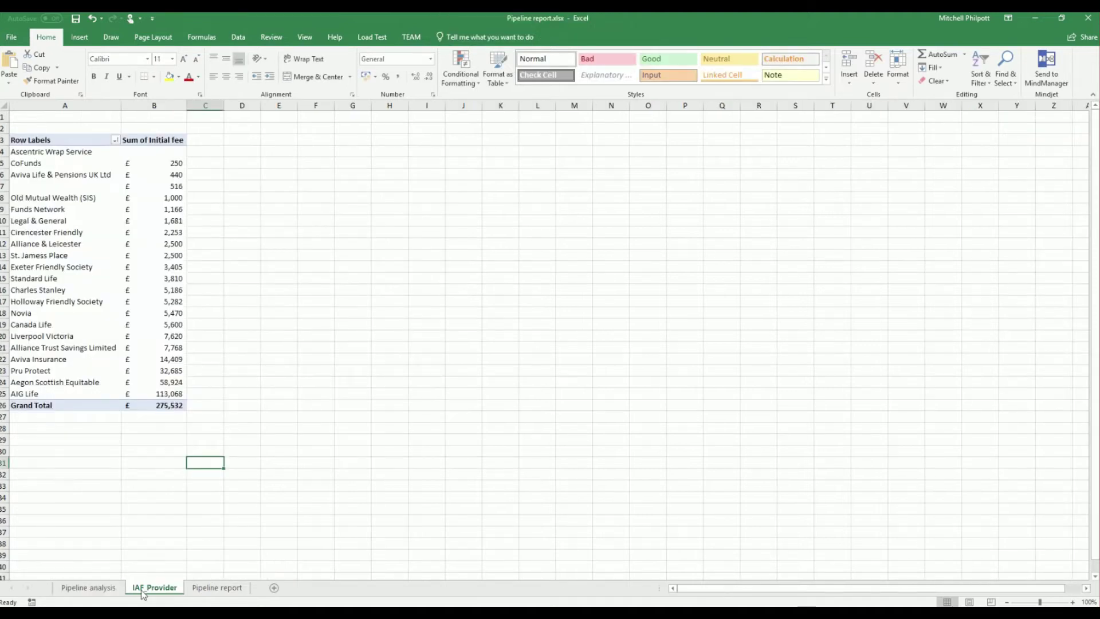
click(89, 212)
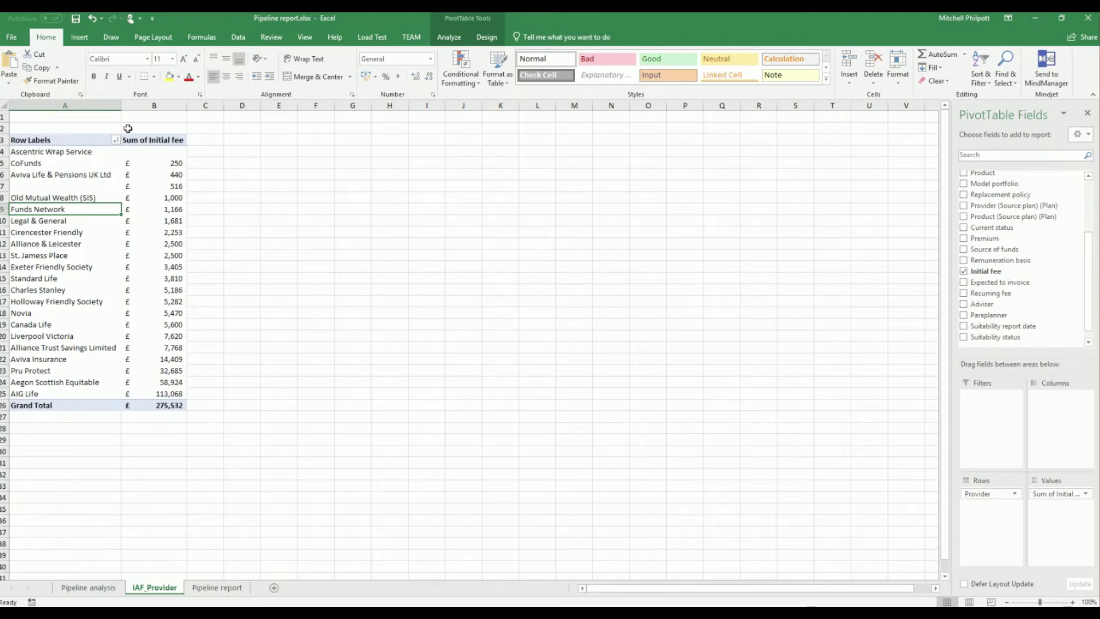
click(459, 38)
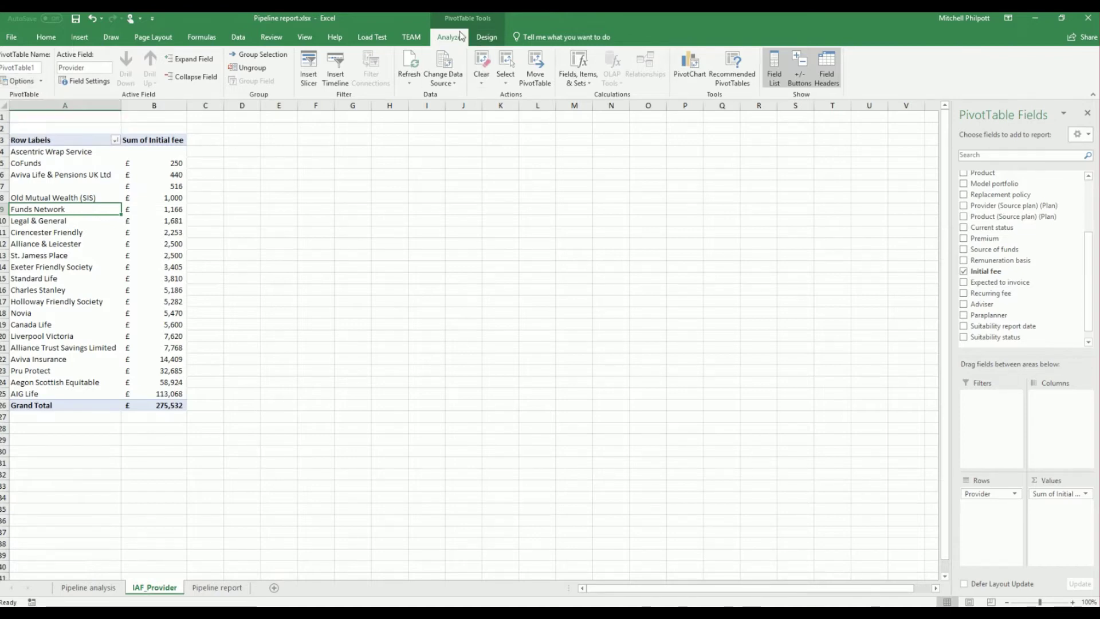
click(22, 80)
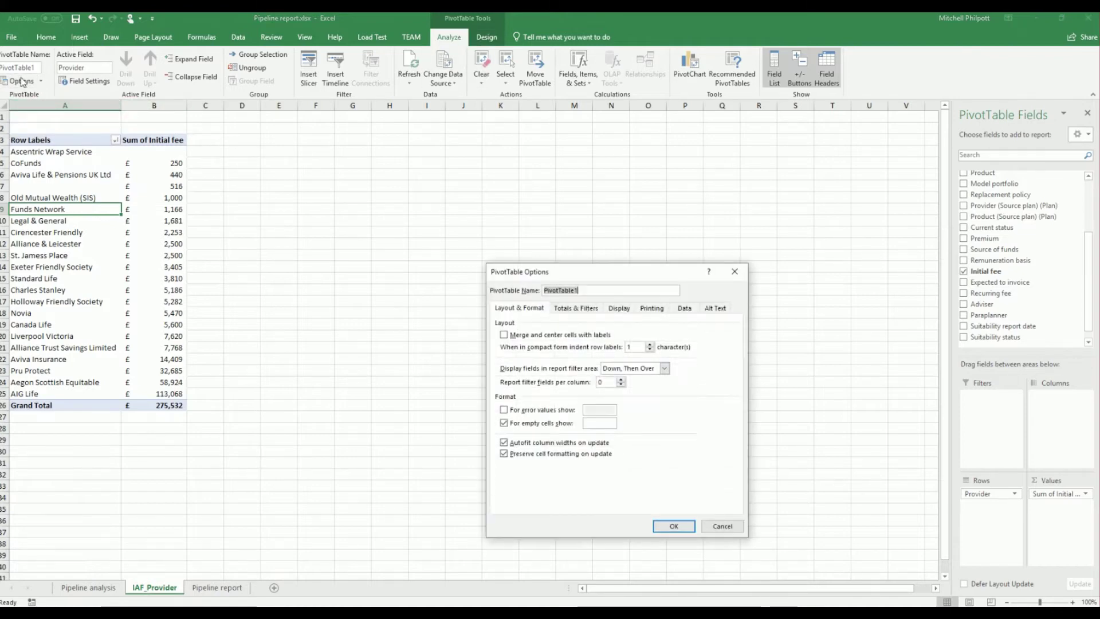
drag(592, 273, 416, 180)
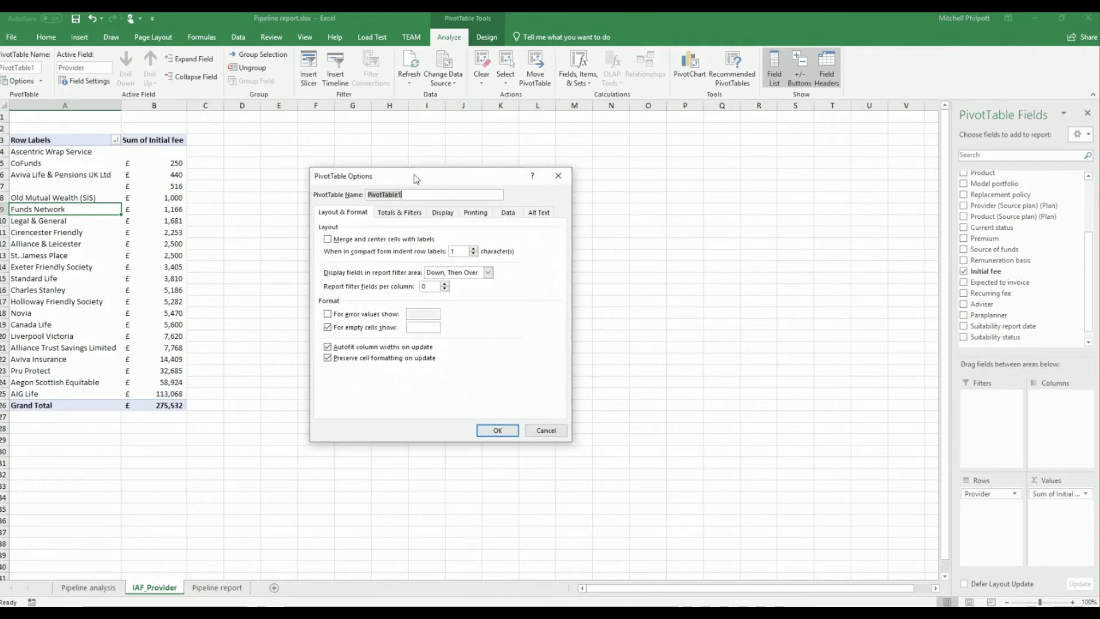
click(508, 214)
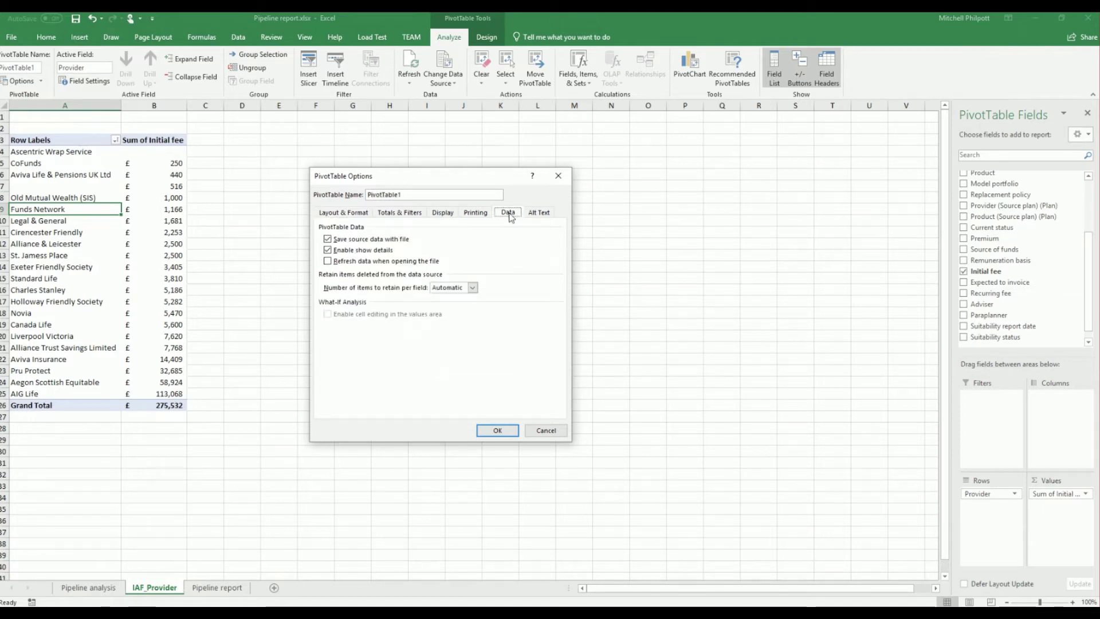
click(328, 262)
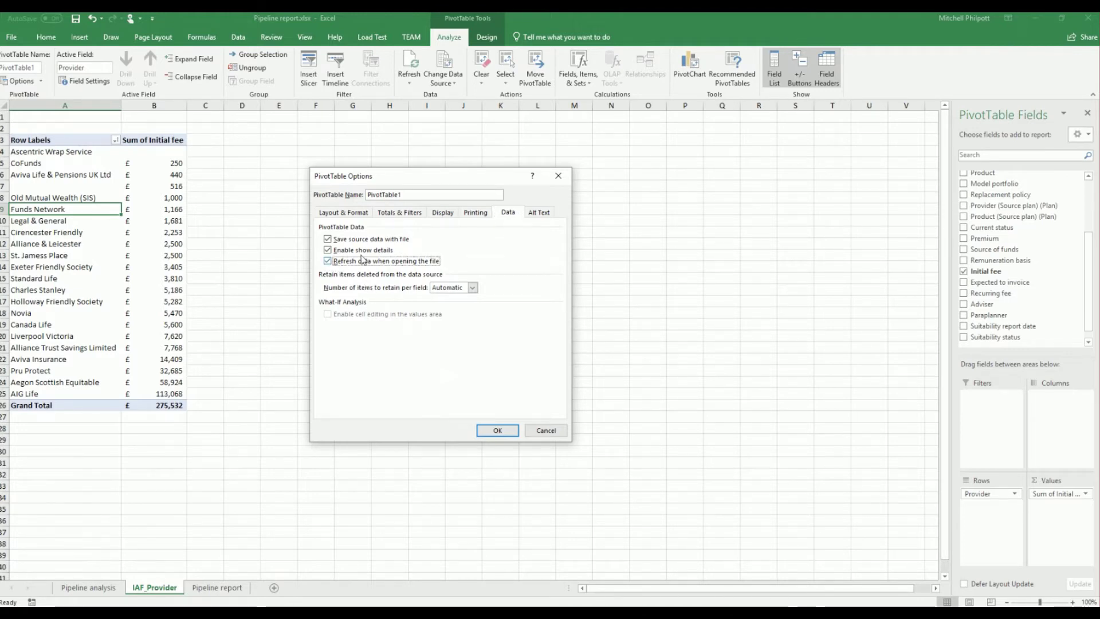
click(330, 241)
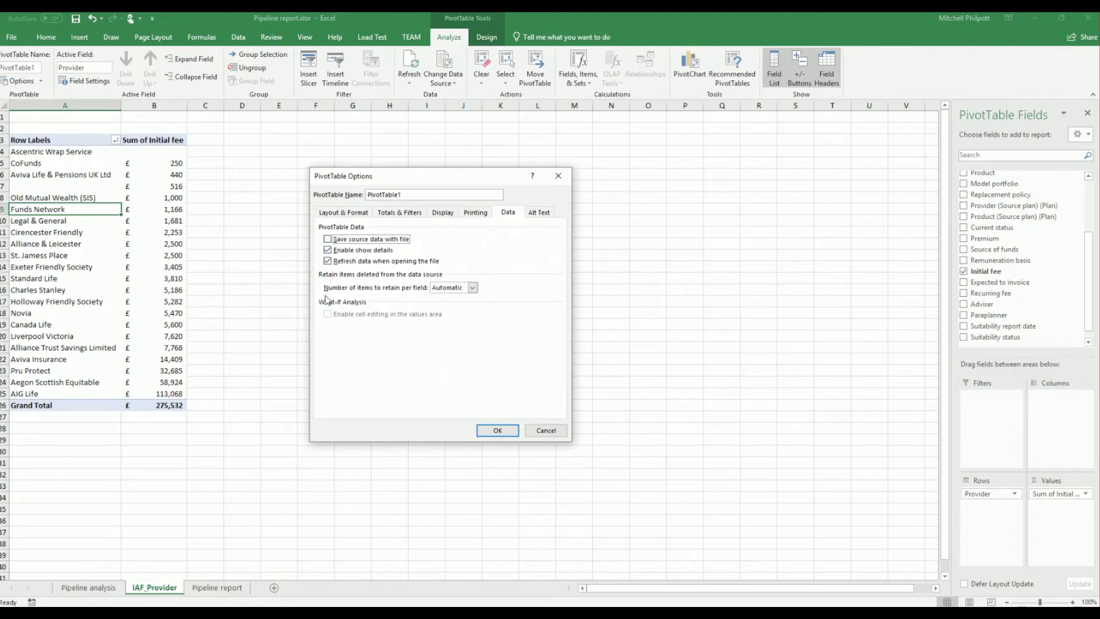
click(498, 431)
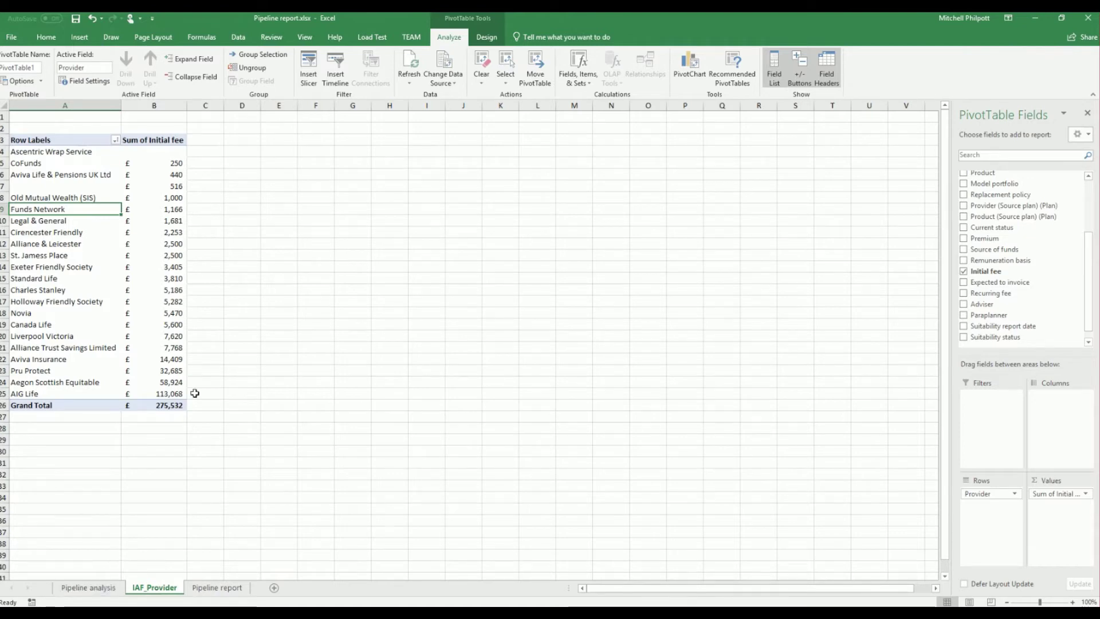
- On the Pipeline analysis sheet, shift the chart to the right and insert slicers for Product, Current status, Remuneration basis and Adviser
click(88, 587)
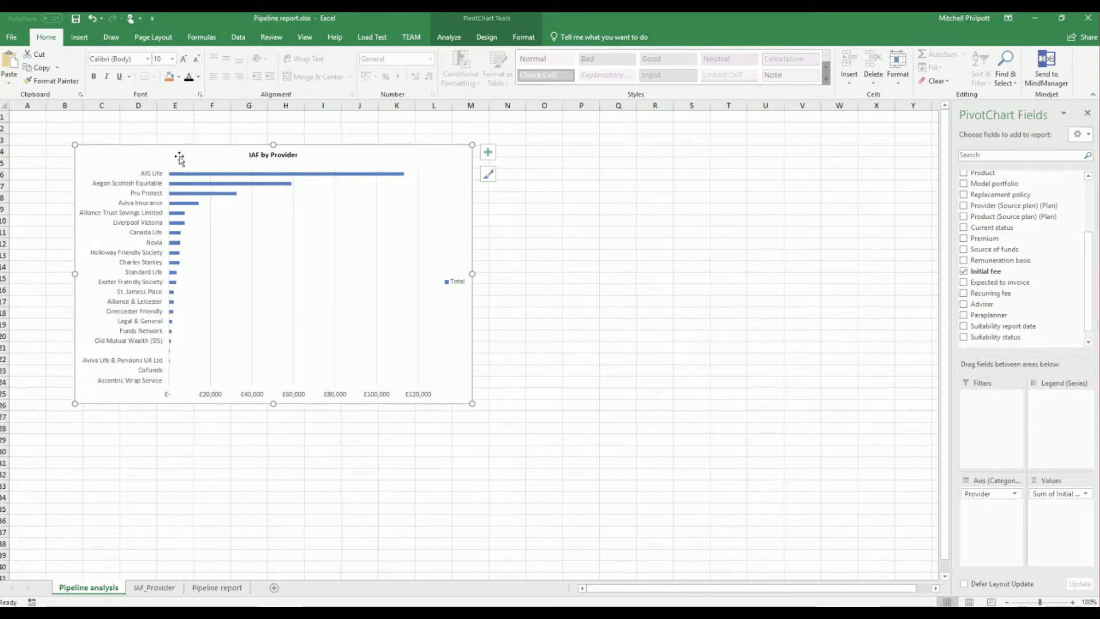
drag(179, 153, 285, 152)
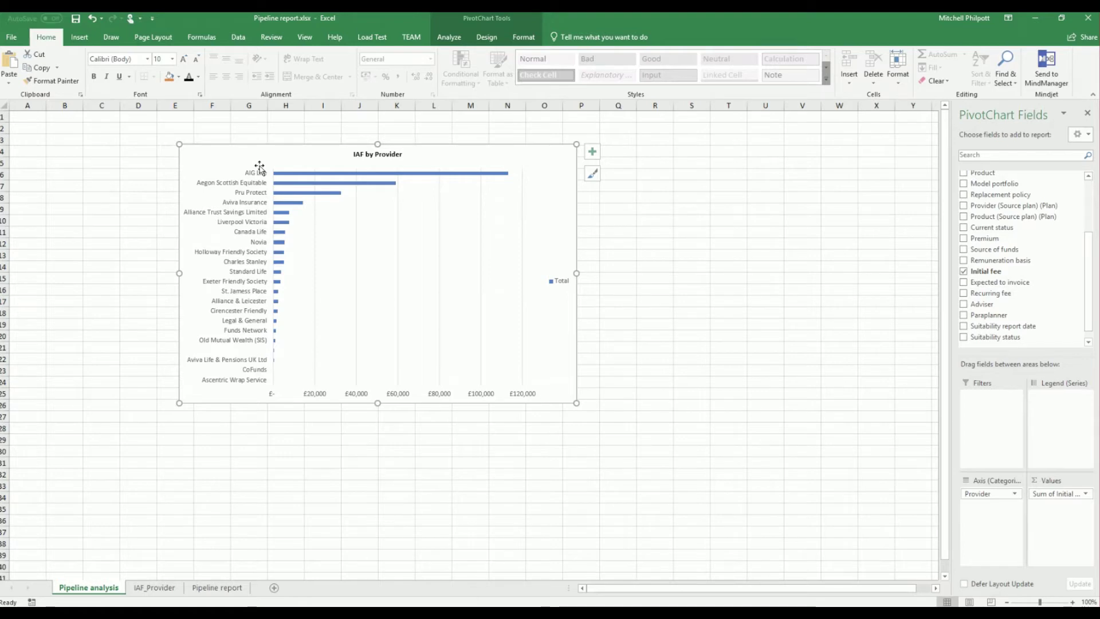
click(445, 37)
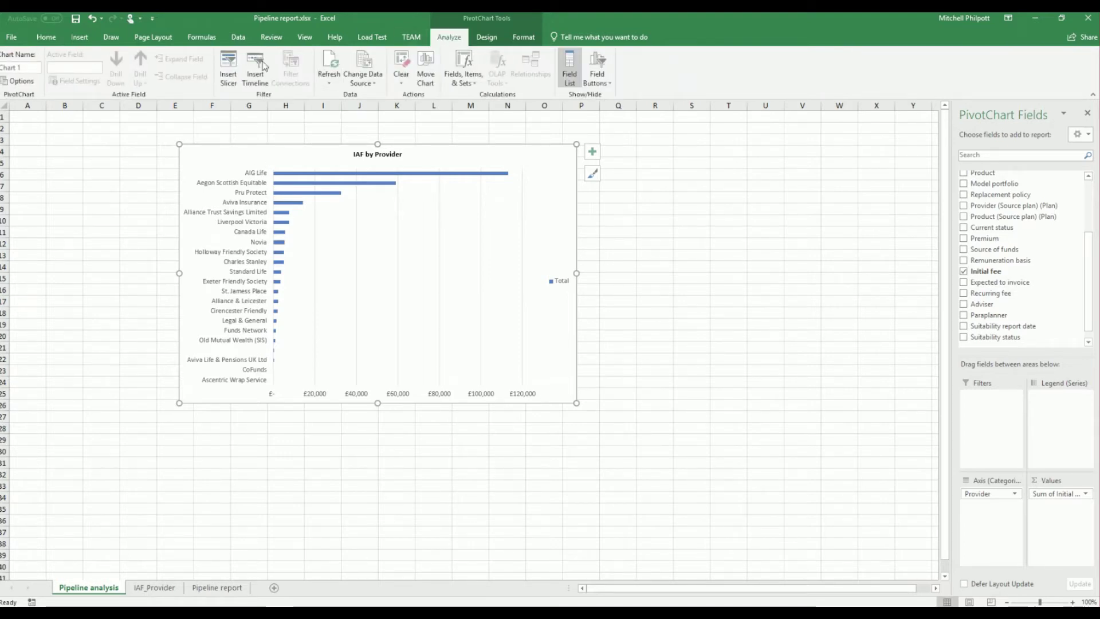
click(230, 76)
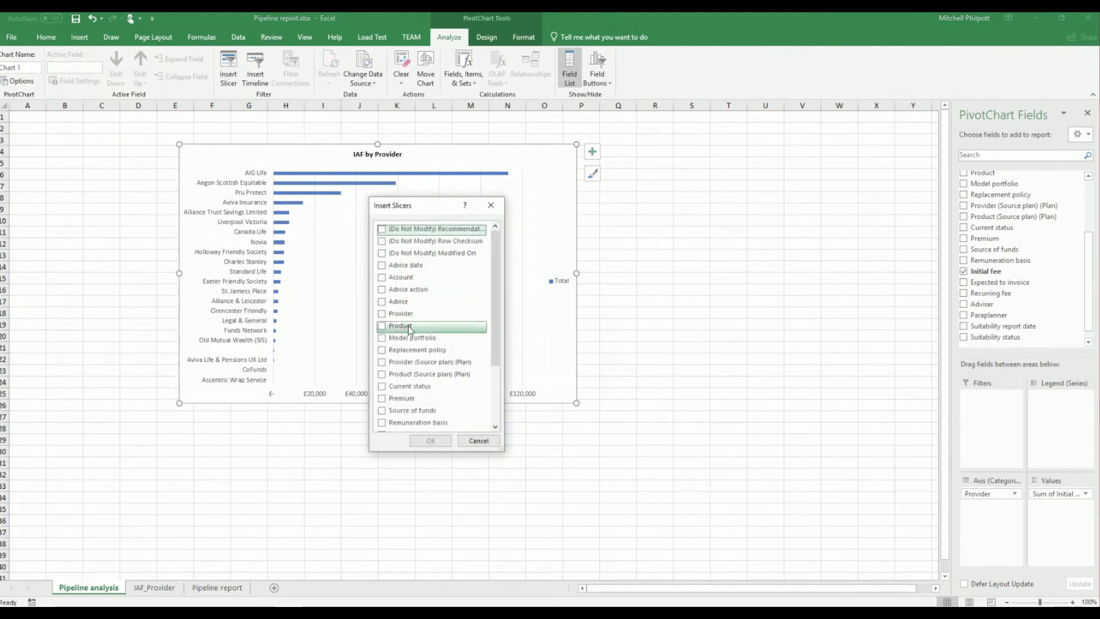
drag(495, 312, 498, 270)
drag(496, 337, 506, 399)
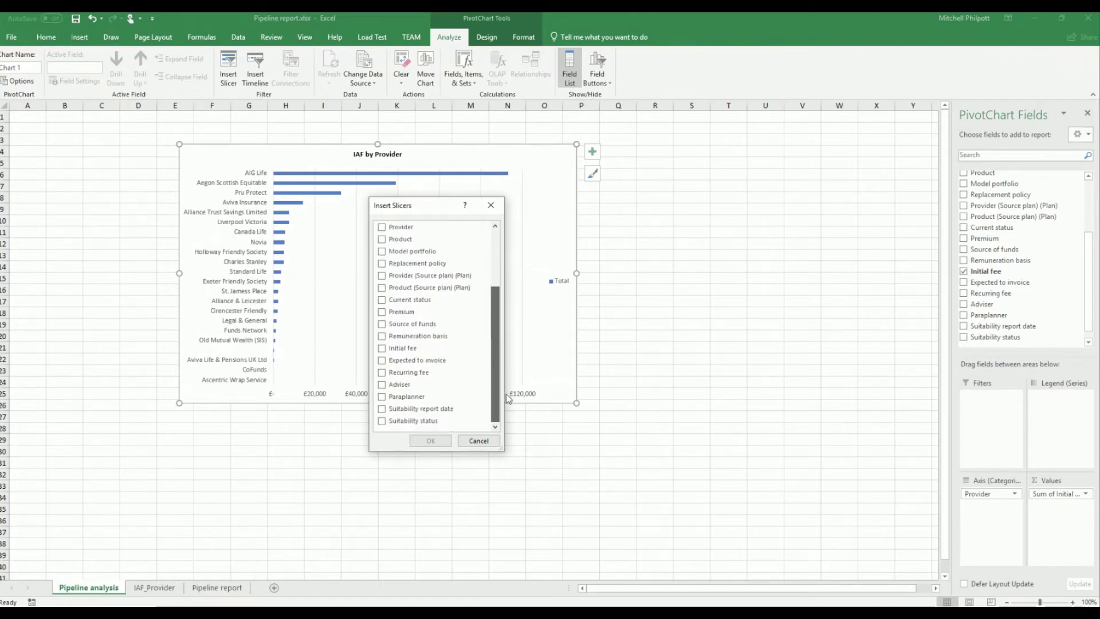
click(437, 386)
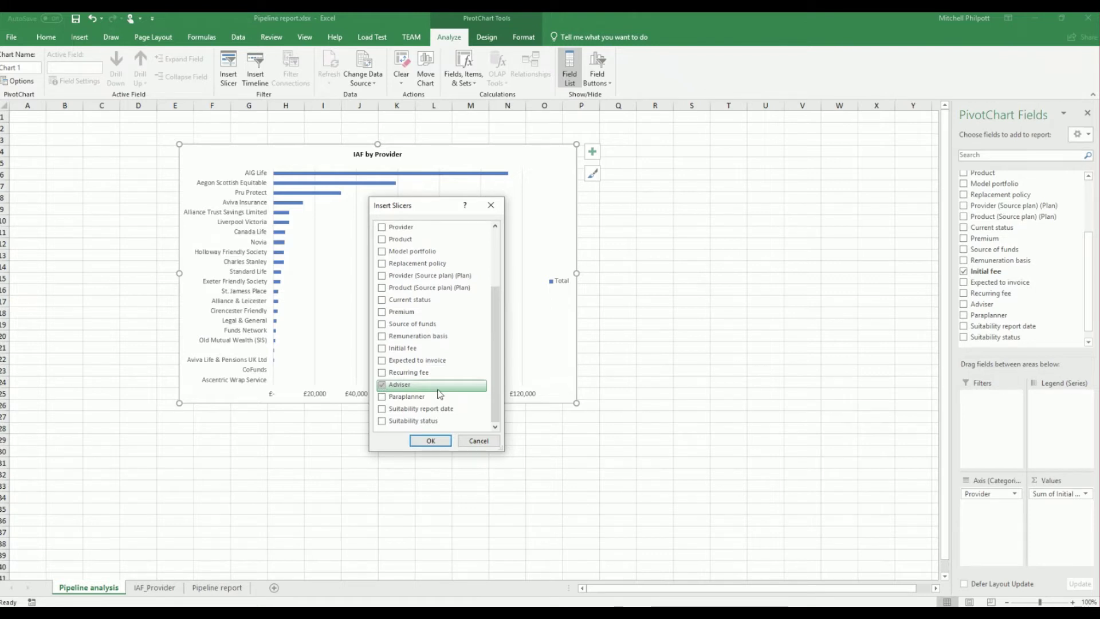
click(421, 336)
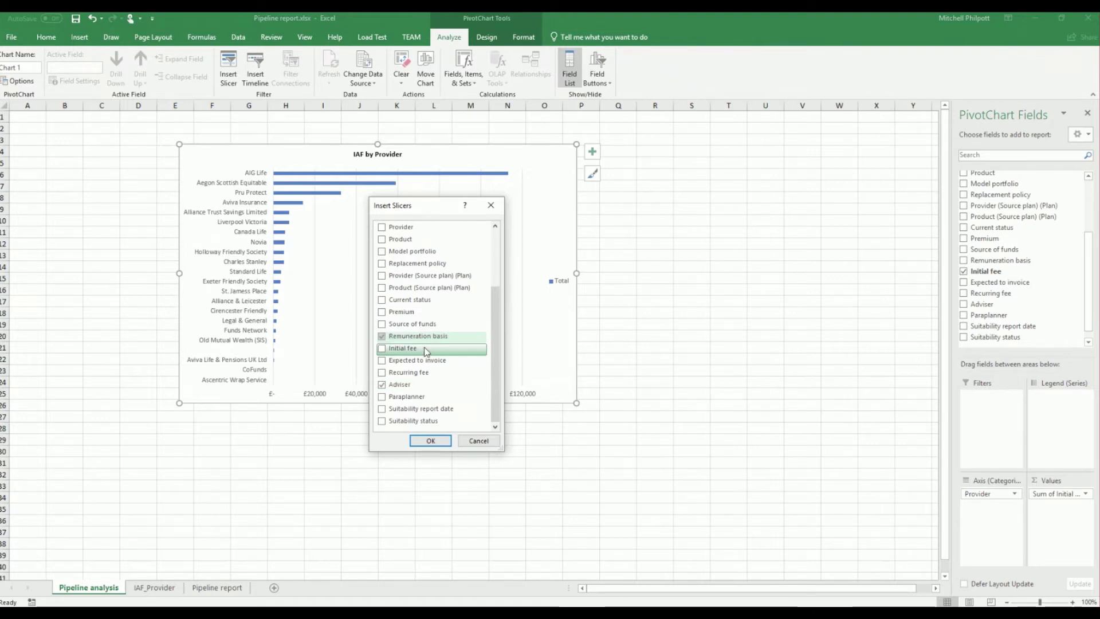
click(427, 300)
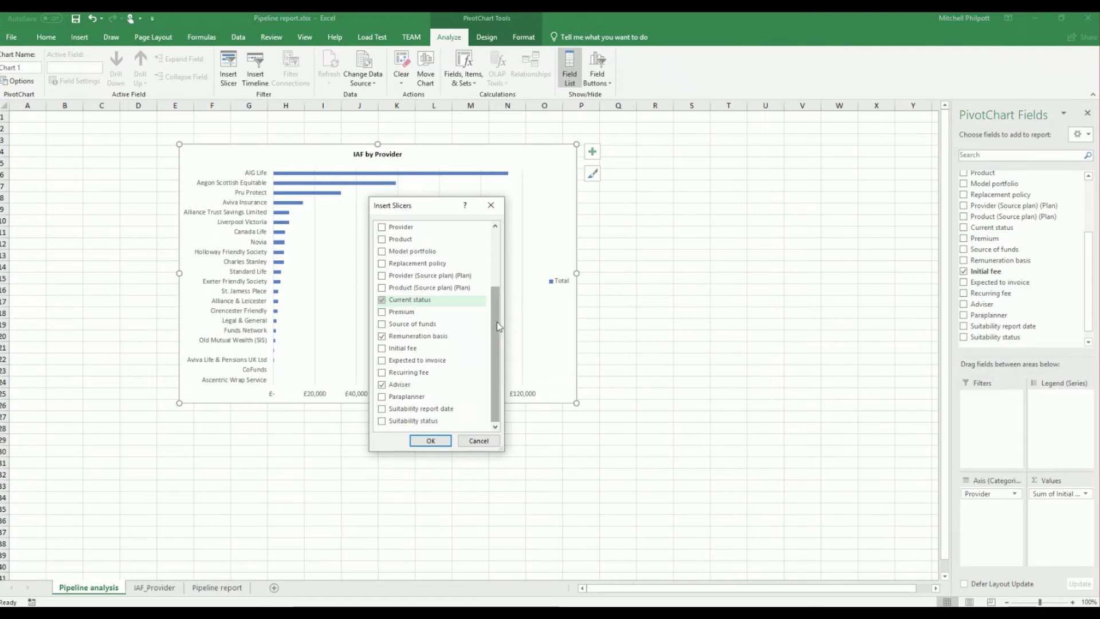
click(382, 243)
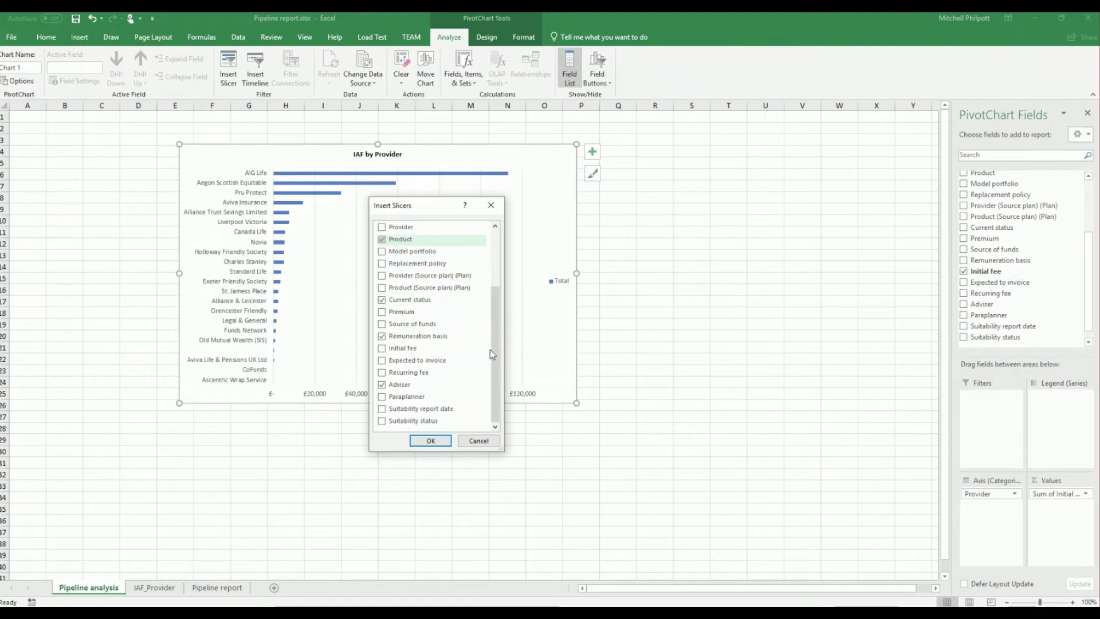
drag(494, 350, 497, 297)
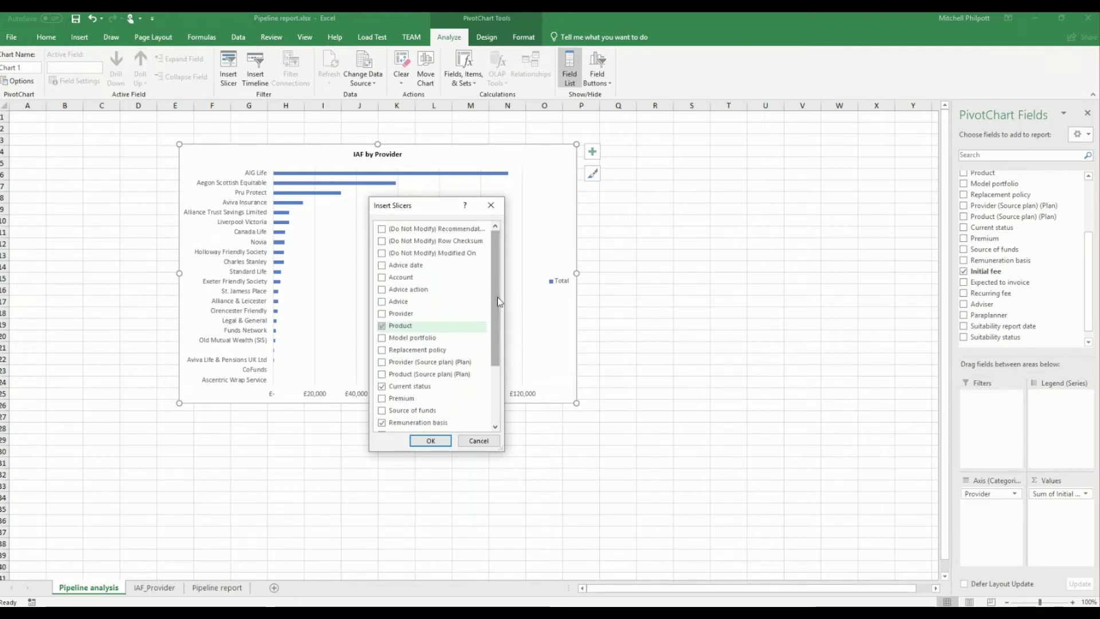
click(444, 440)
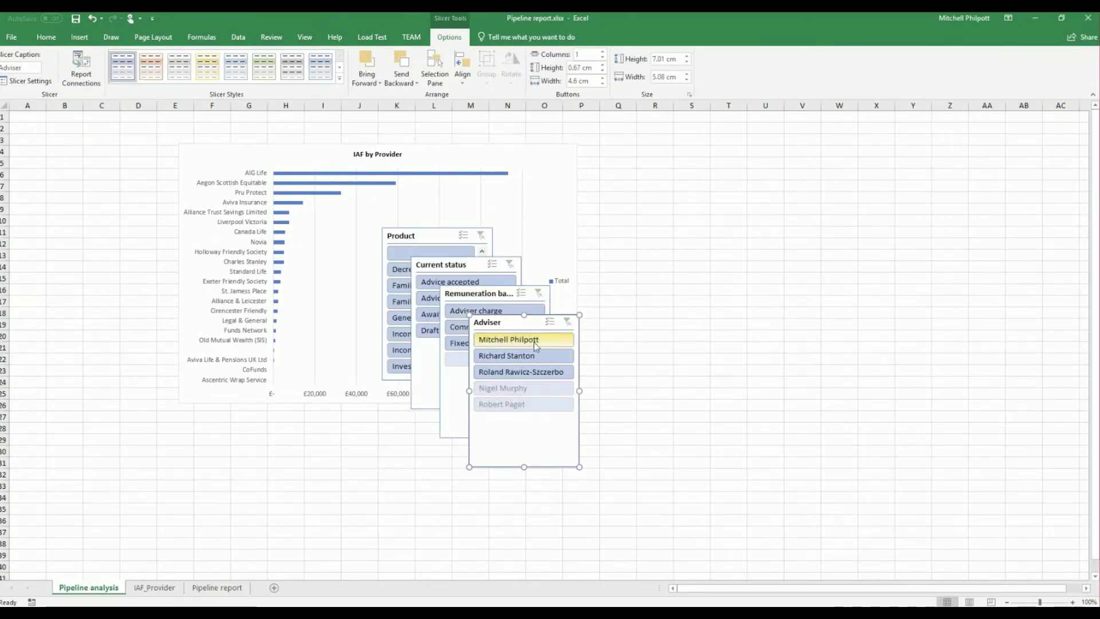
- Arrange the slicers in a two-by-two block beside the chart, Adviser and Remuneration basis above Current status and Product, moving the chart farther right
drag(498, 323, 39, 158)
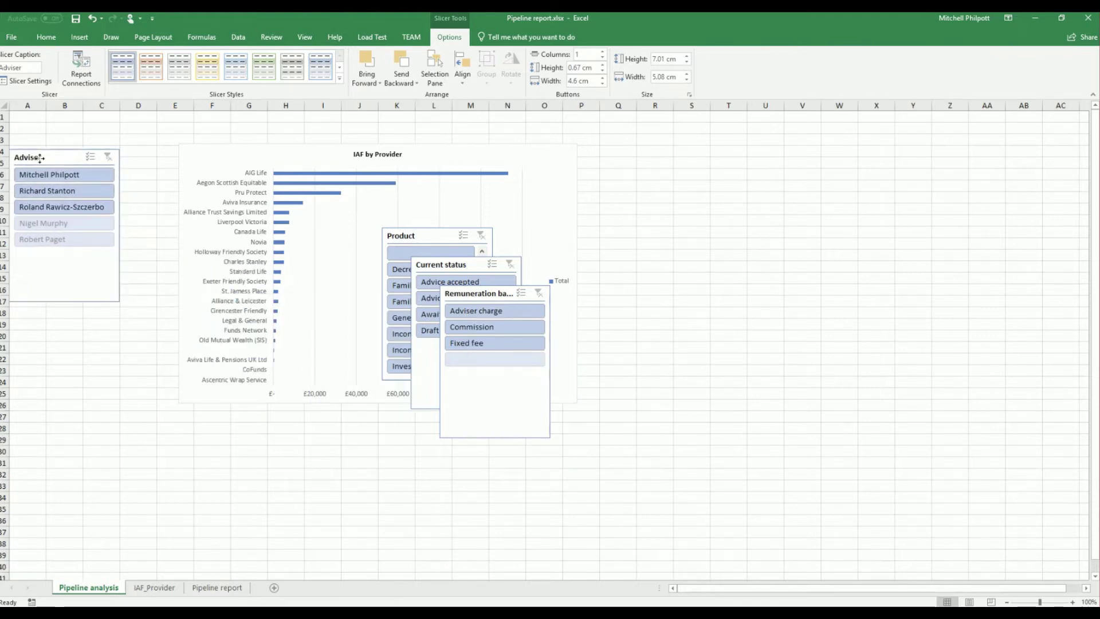
drag(335, 154, 625, 149)
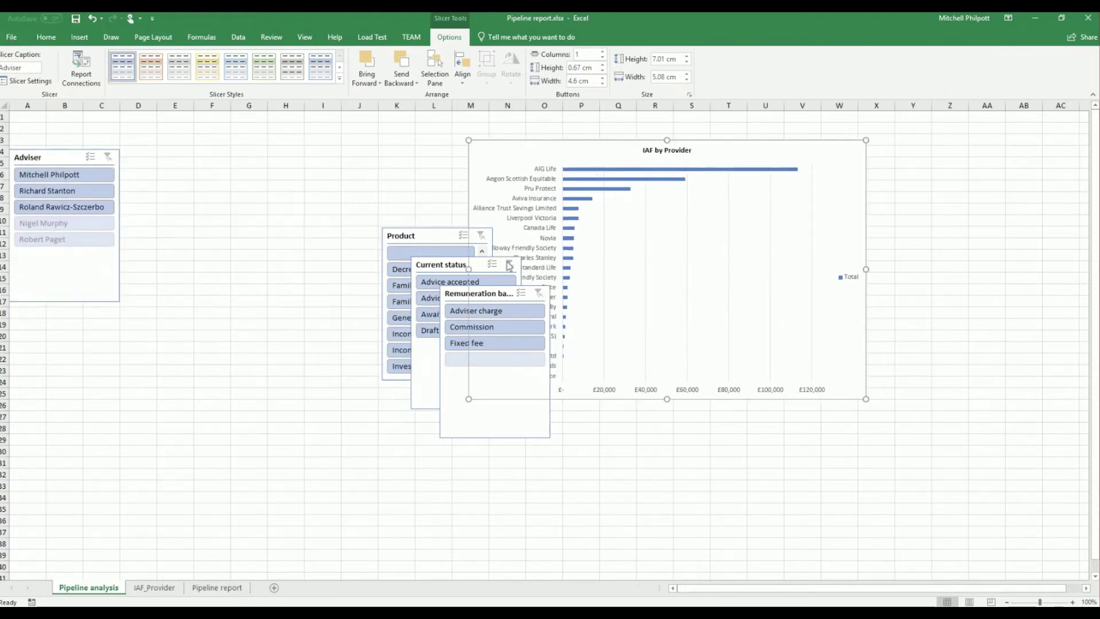
drag(456, 294, 137, 161)
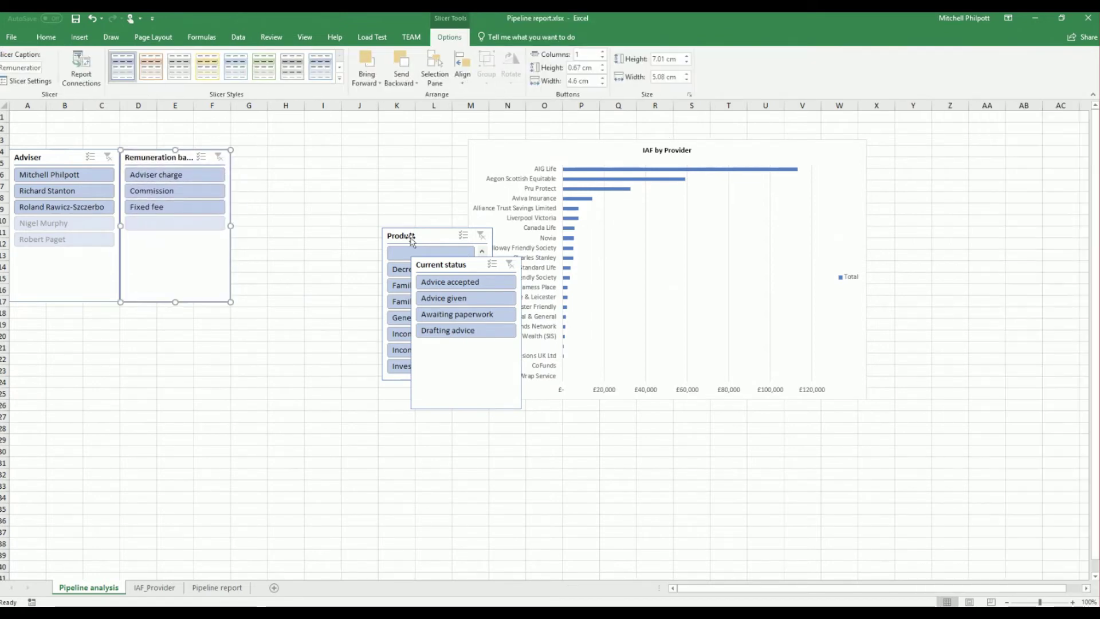
drag(453, 264, 35, 314)
drag(426, 235, 164, 309)
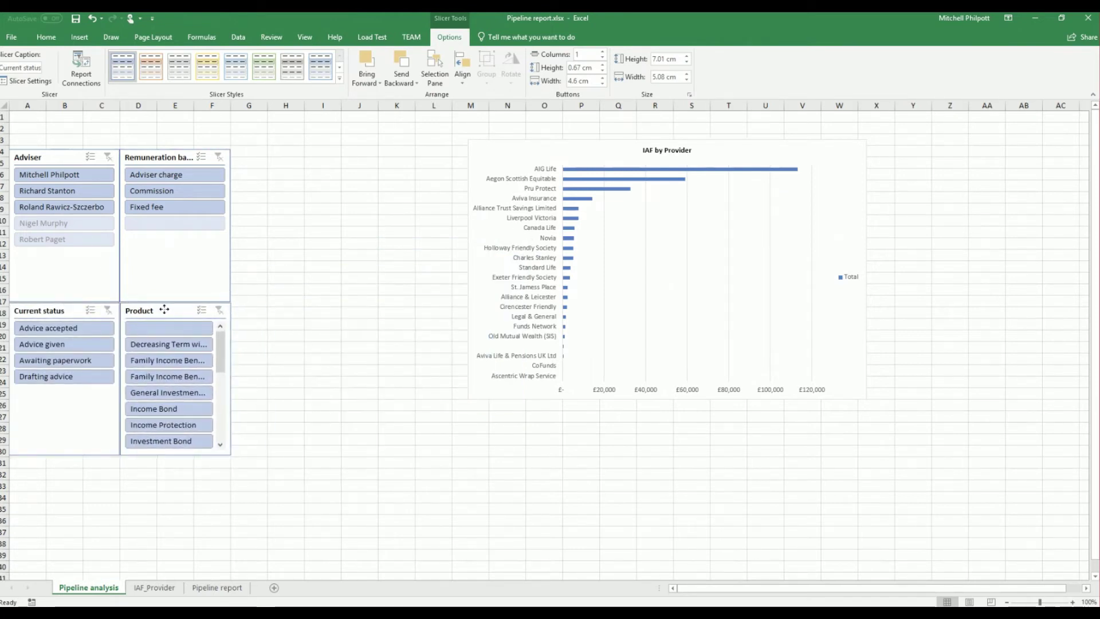
- Align the left edges of the Remuneration basis and Product slicers
drag(153, 157, 153, 156)
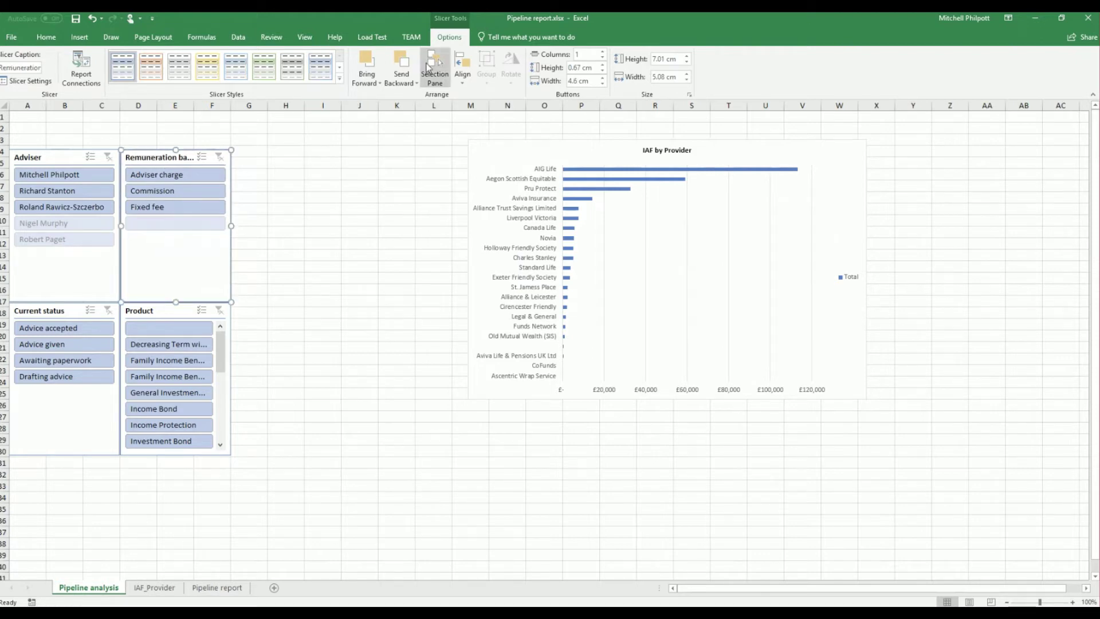
ctrl+click(179, 312)
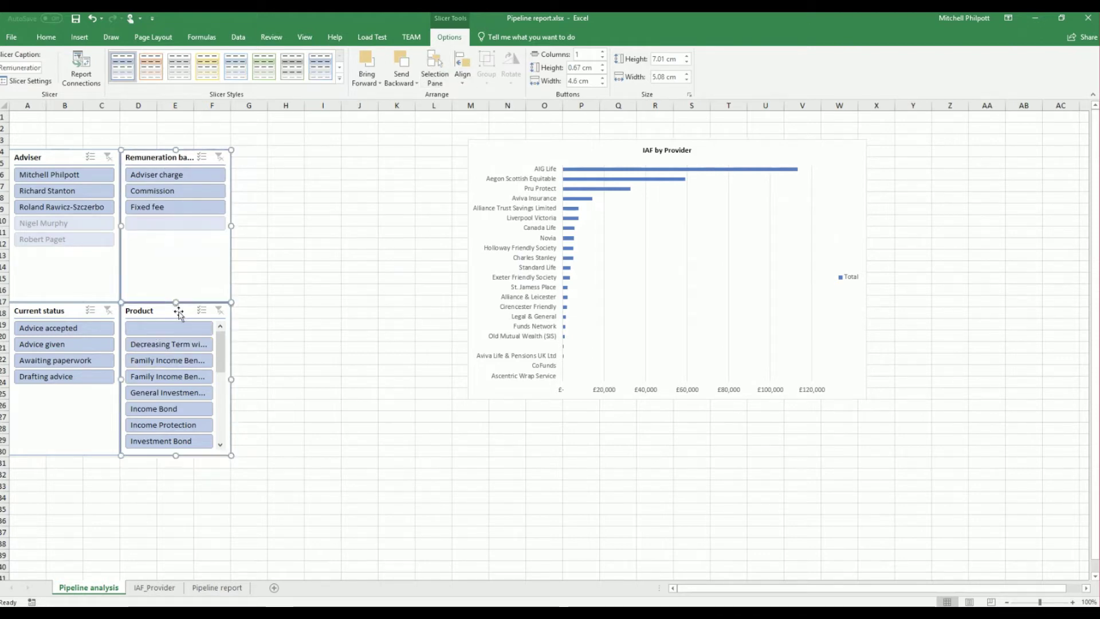
click(464, 78)
click(475, 95)
click(273, 185)
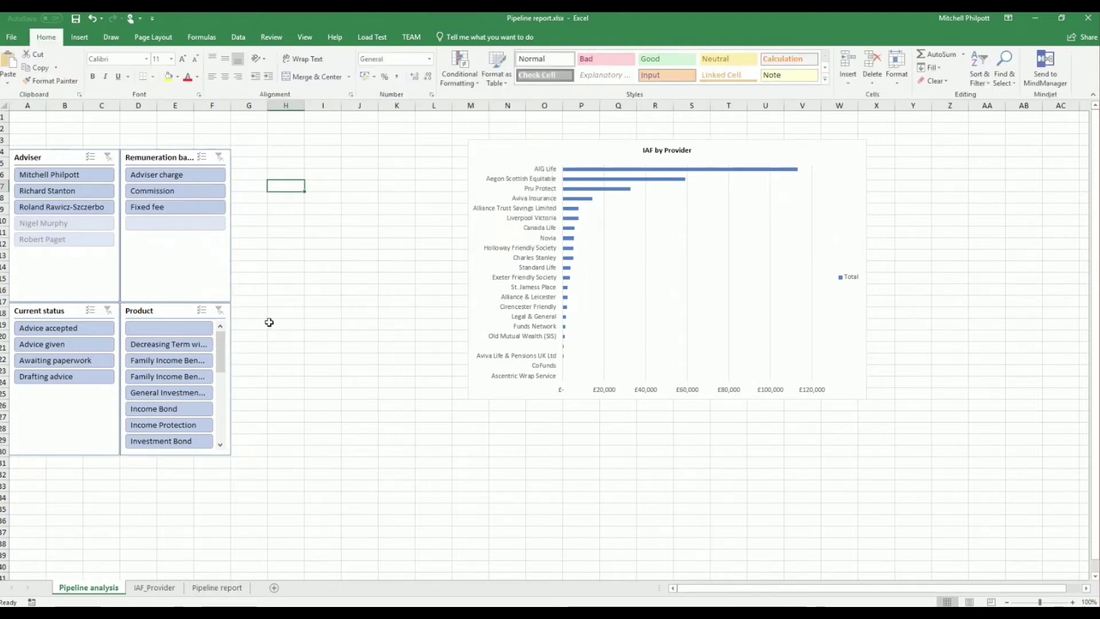
- Set the height of the Remuneration basis and Adviser slicers to 5 cm each
click(193, 276)
drag(176, 302, 177, 255)
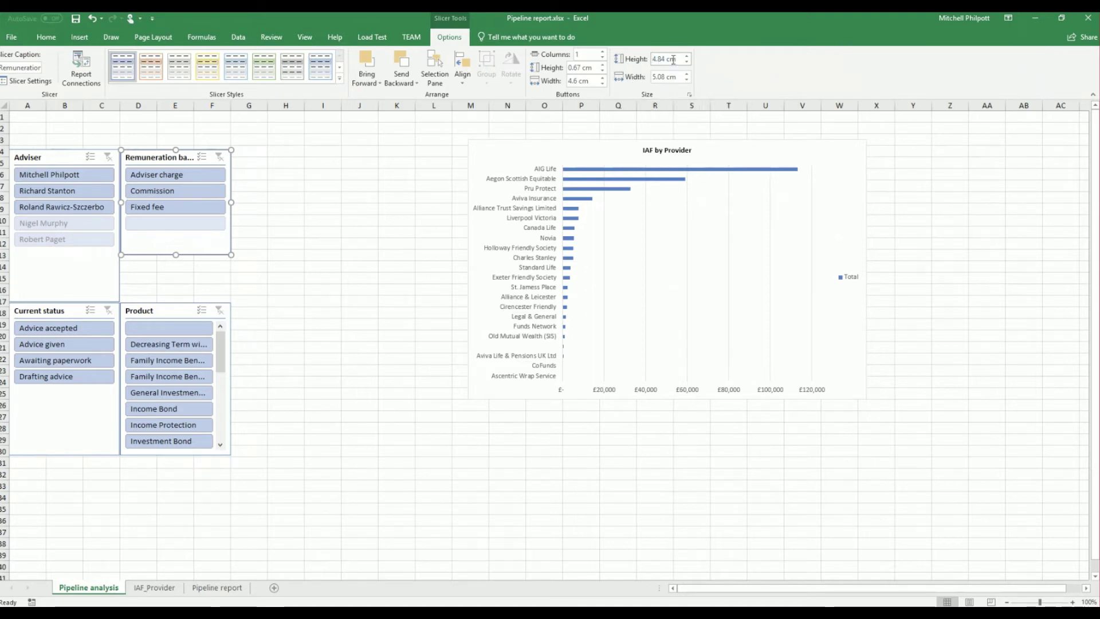
drag(665, 59, 637, 61)
text(5)
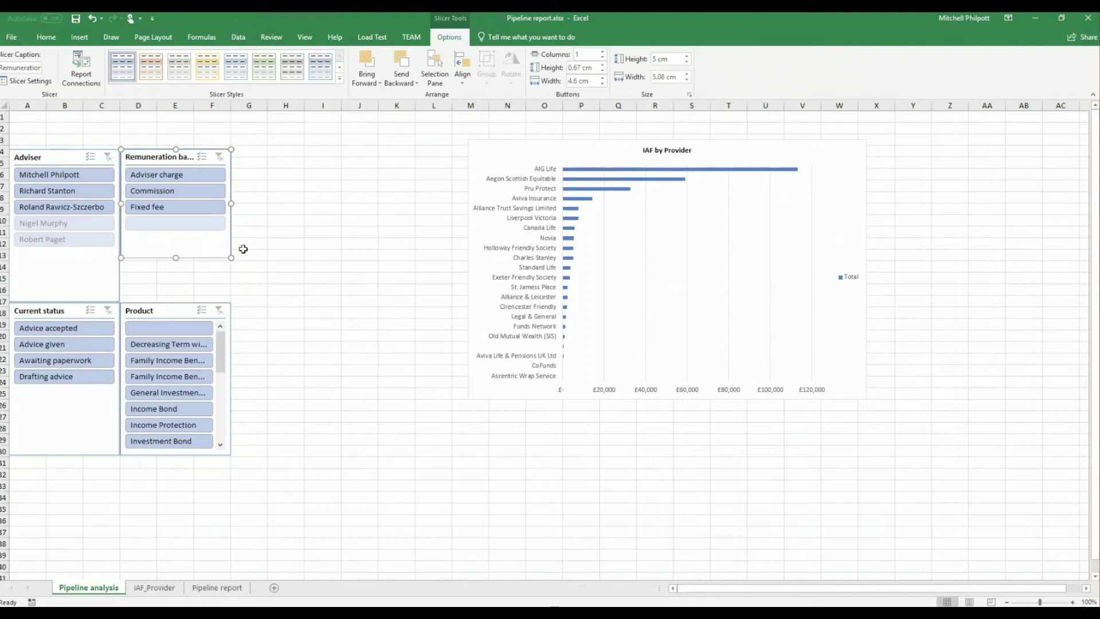
click(98, 273)
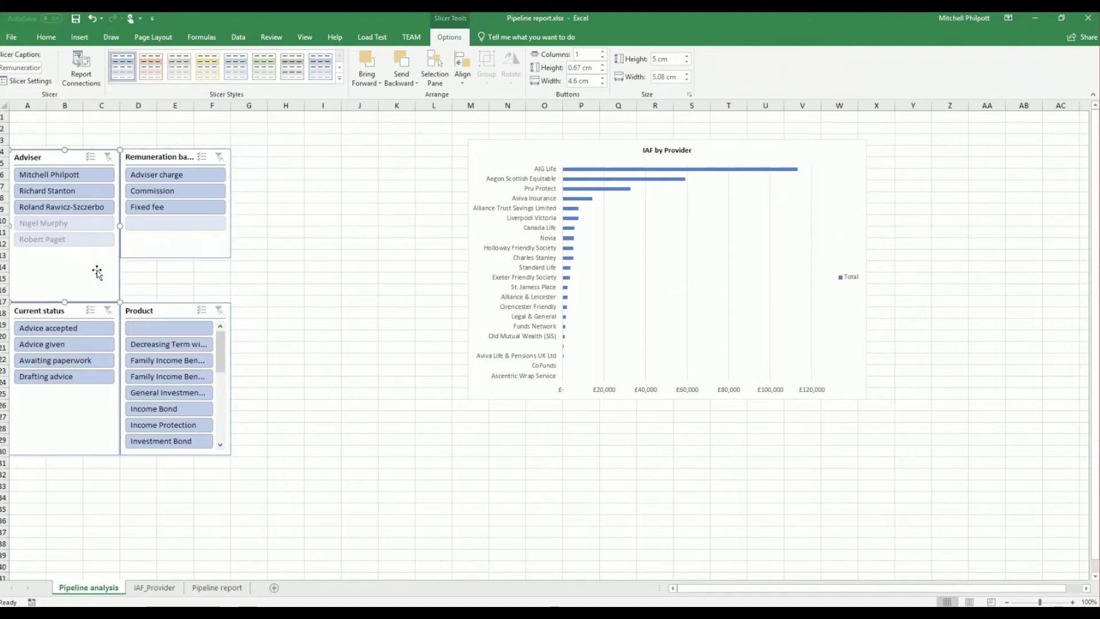
click(664, 59)
text(5)
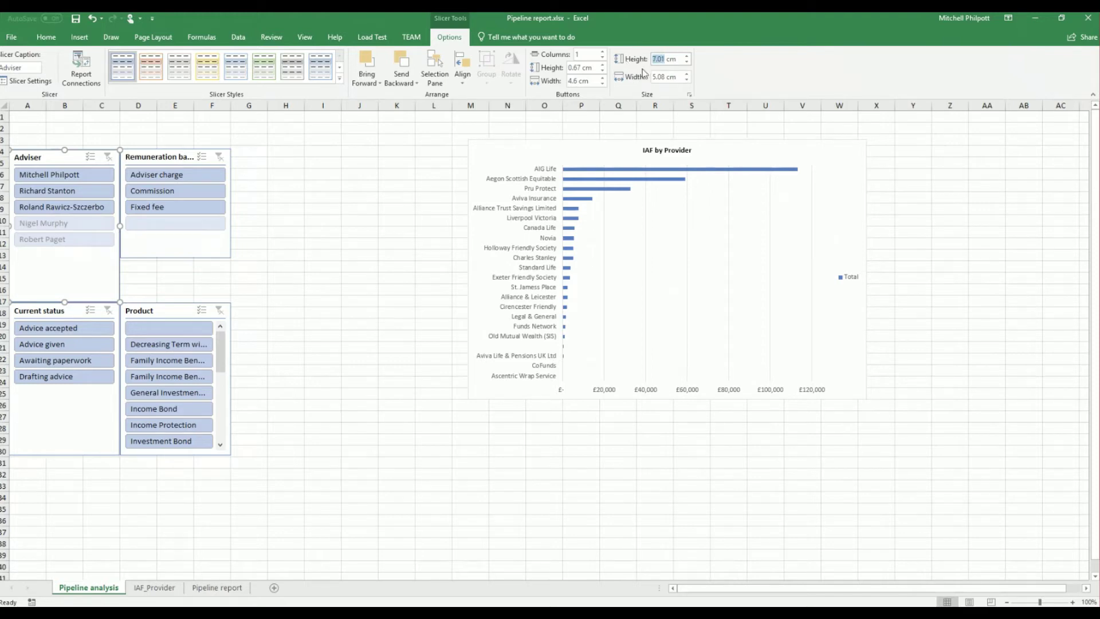
key(Return)
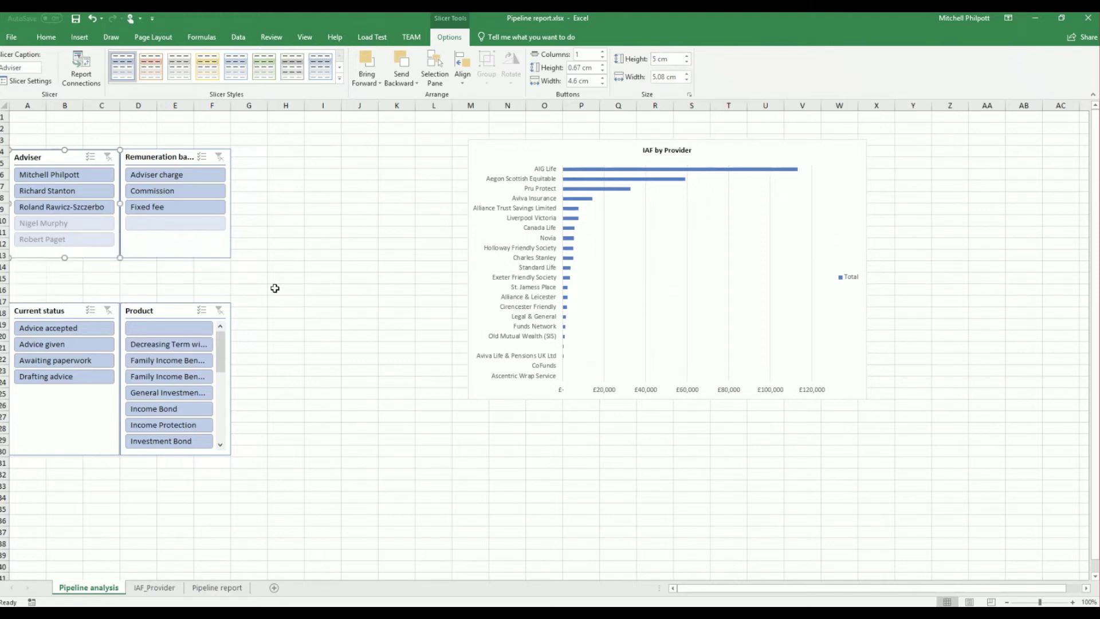
- Move the Current status and Product slicers up together, directly beneath the Adviser and Remuneration basis slicers
click(74, 309)
ctrl+click(165, 311)
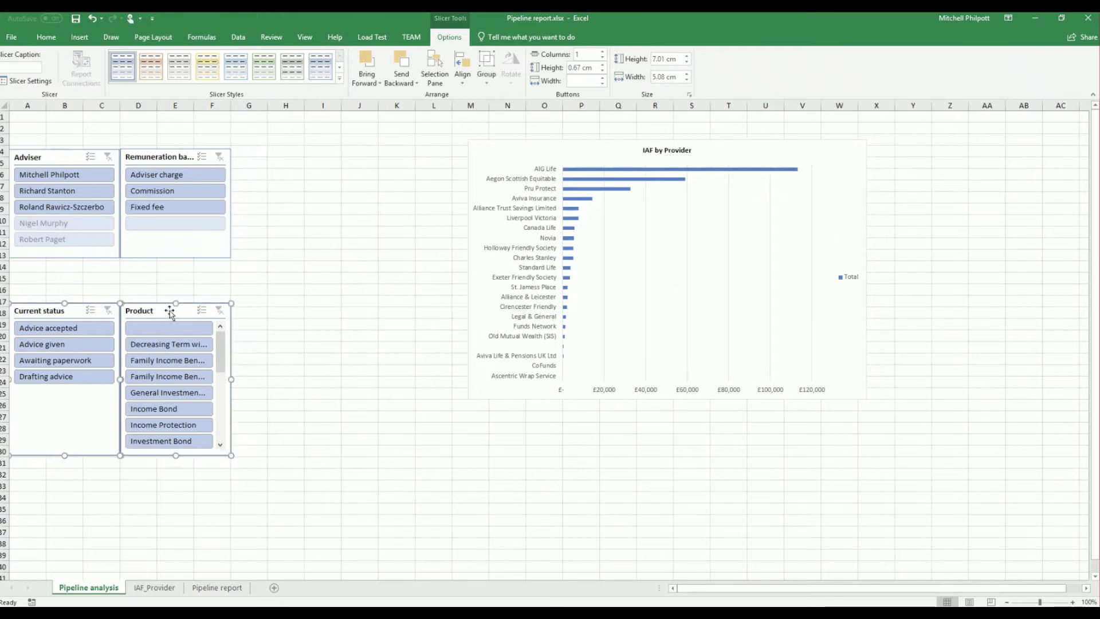
drag(172, 310, 175, 268)
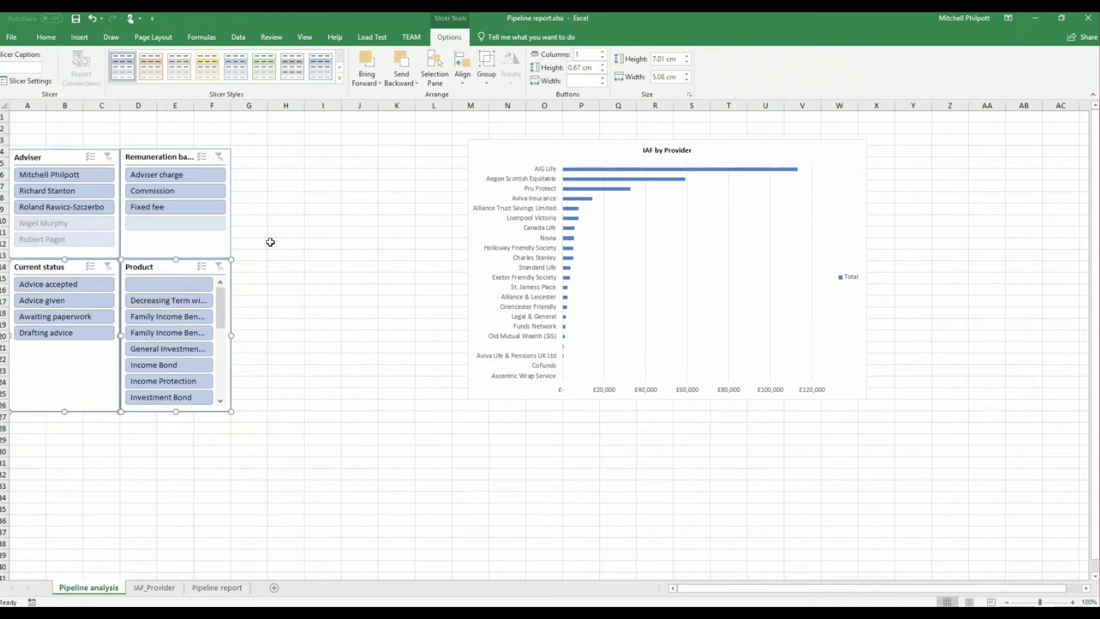
click(270, 241)
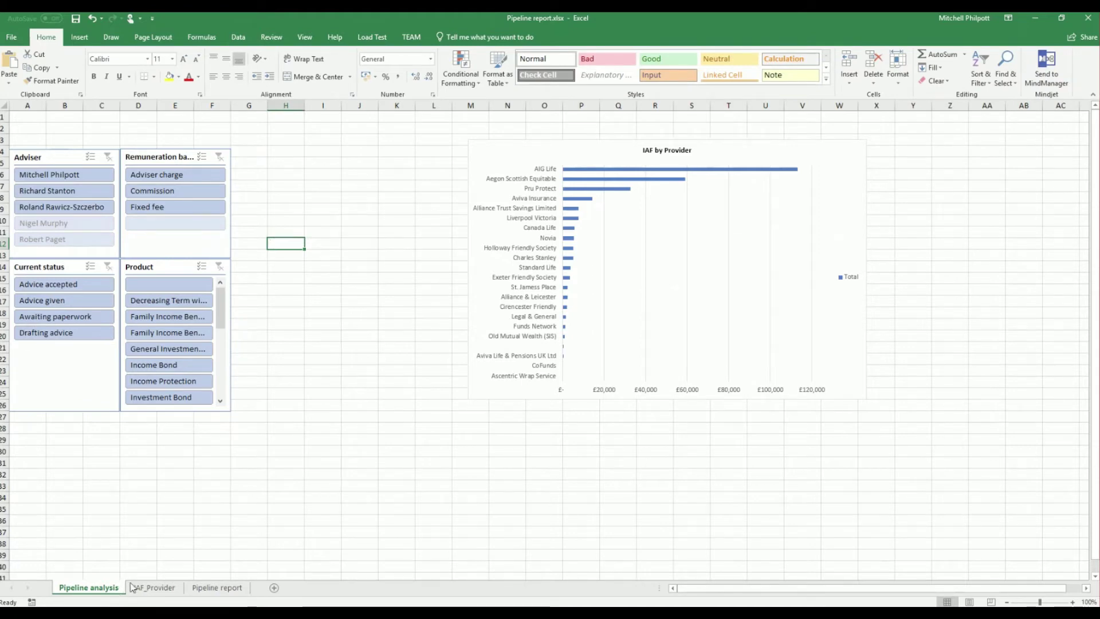
- Check the filter choices of the Adviser column on the Pipeline report sheet without applying a filter, and return to Pipeline analysis
click(204, 589)
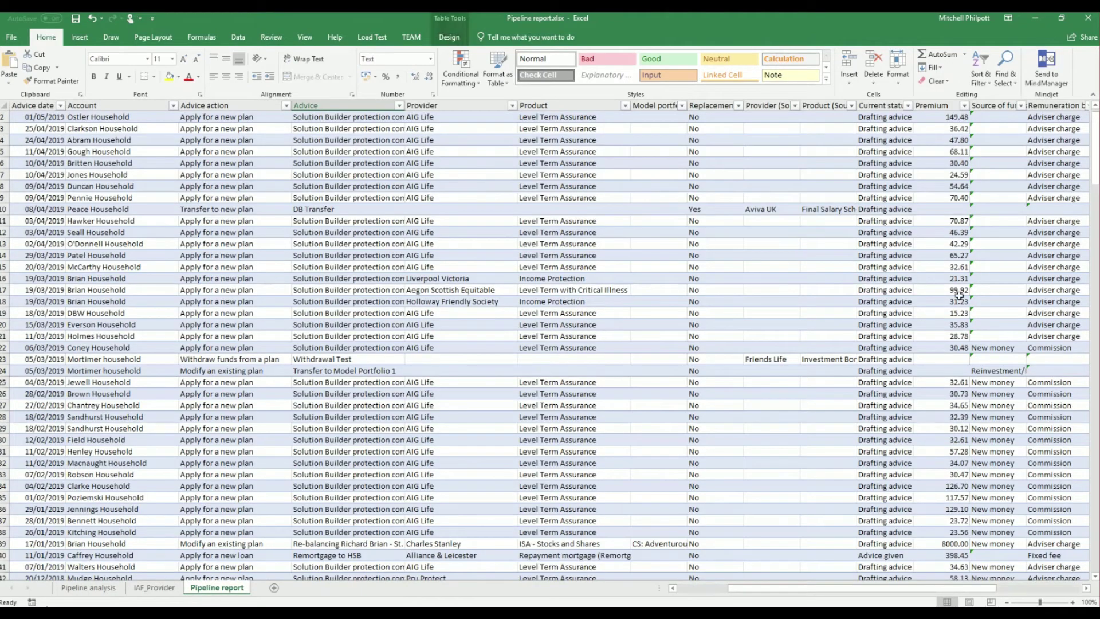
drag(906, 590, 967, 590)
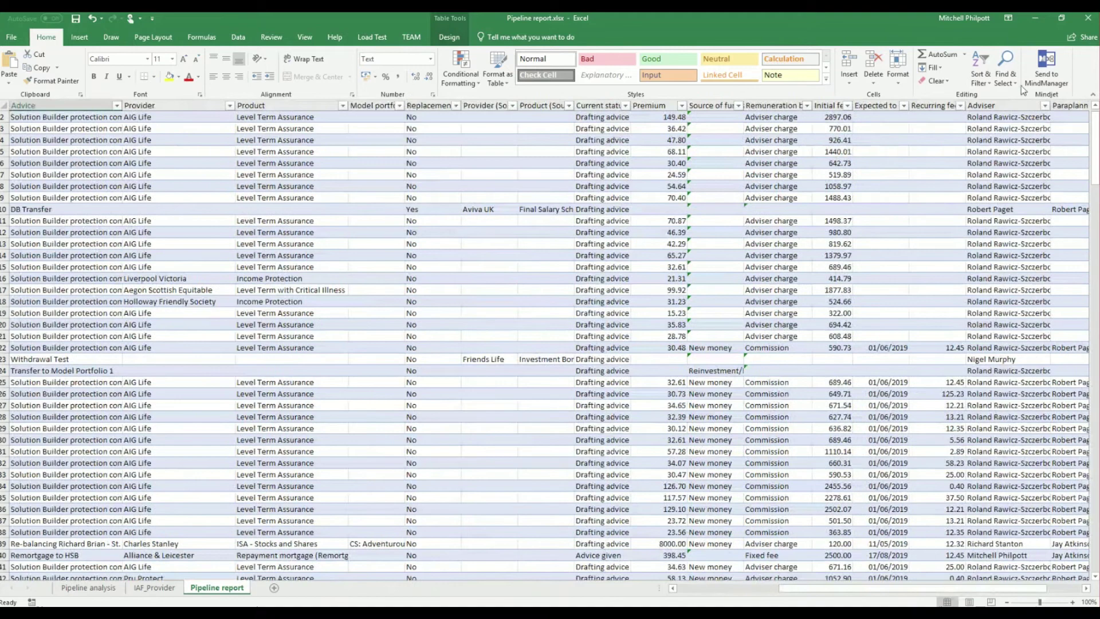
click(1045, 106)
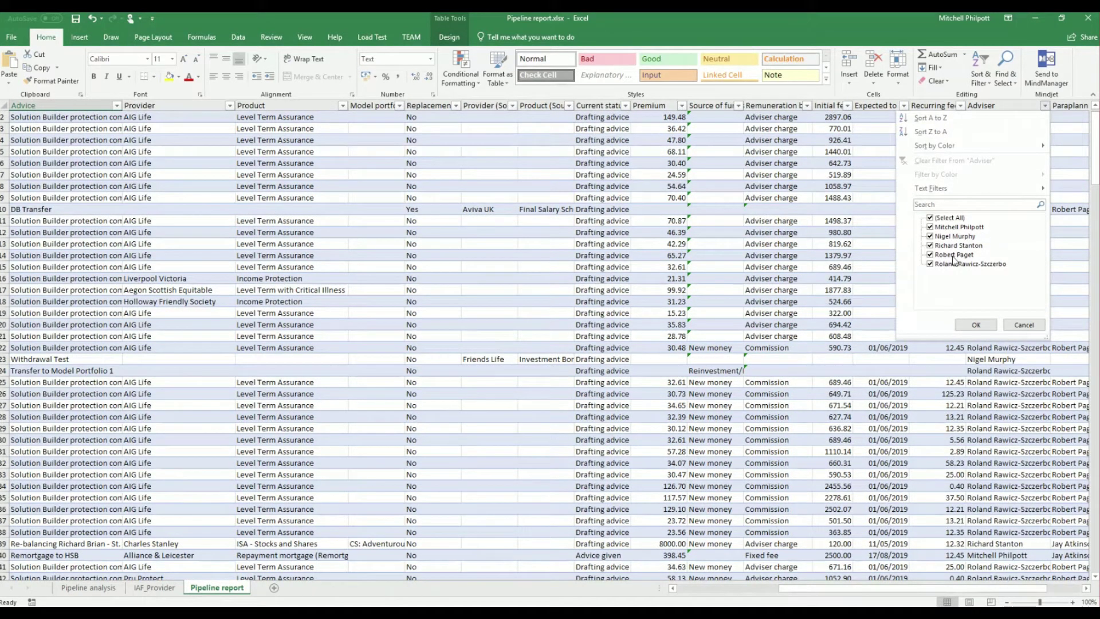
click(1024, 325)
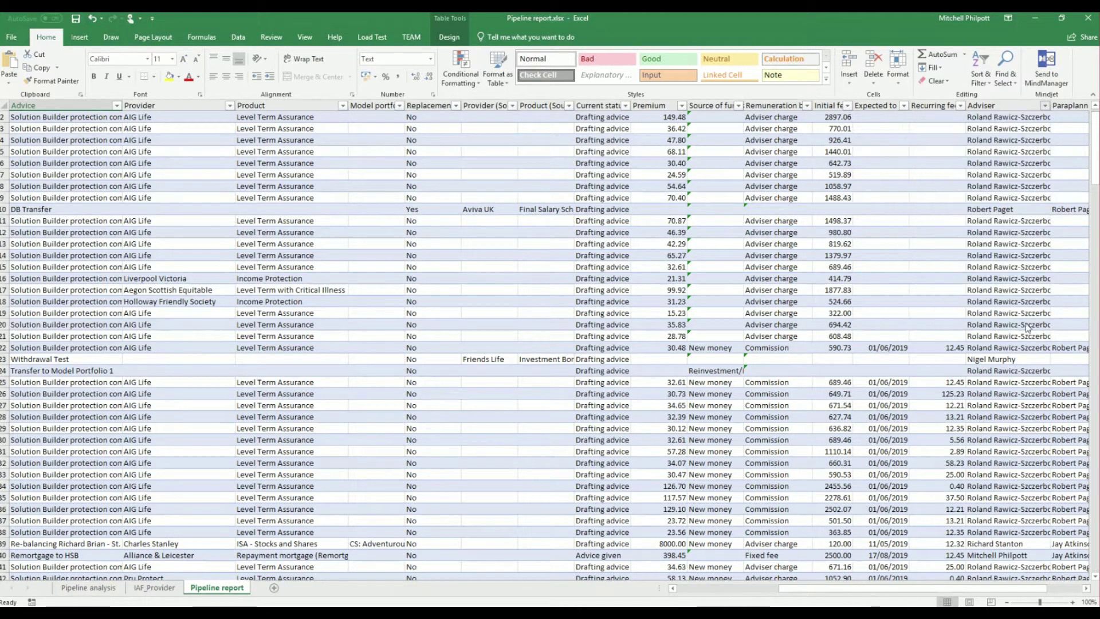
click(88, 587)
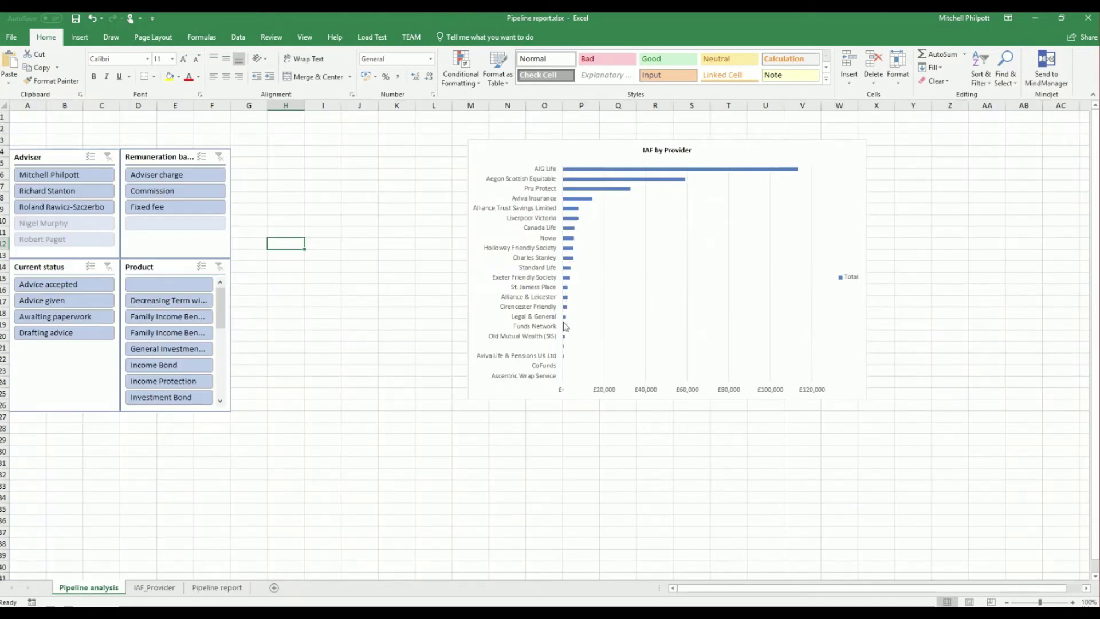
- Filter the chart in turn by the last listed adviser, the blank remuneration basis and the blank product, clearing each filter before the next
click(55, 241)
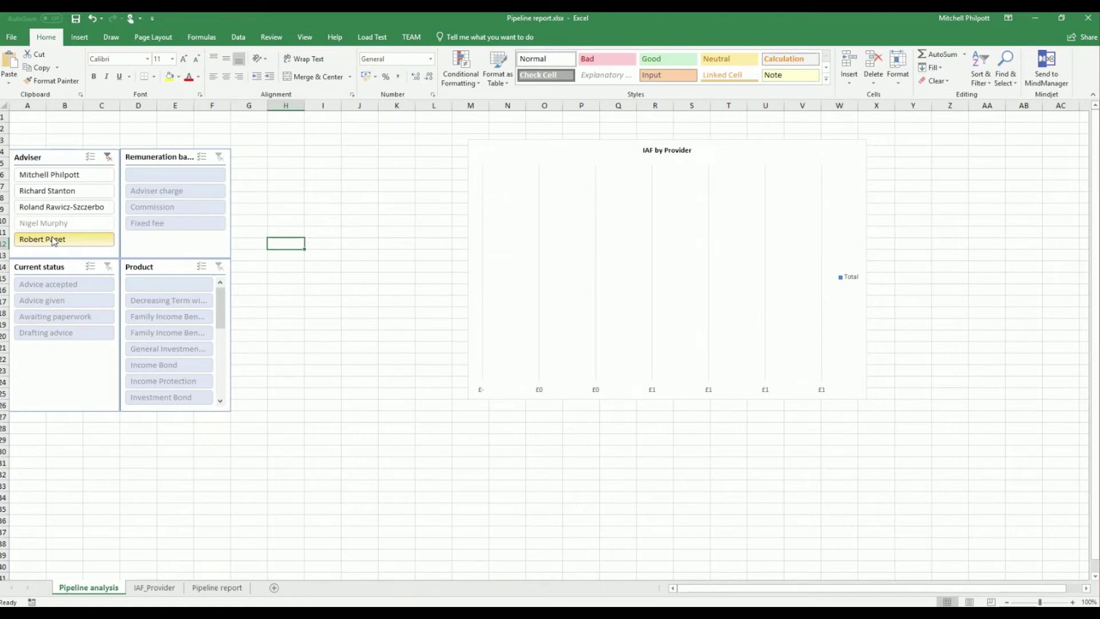
click(108, 158)
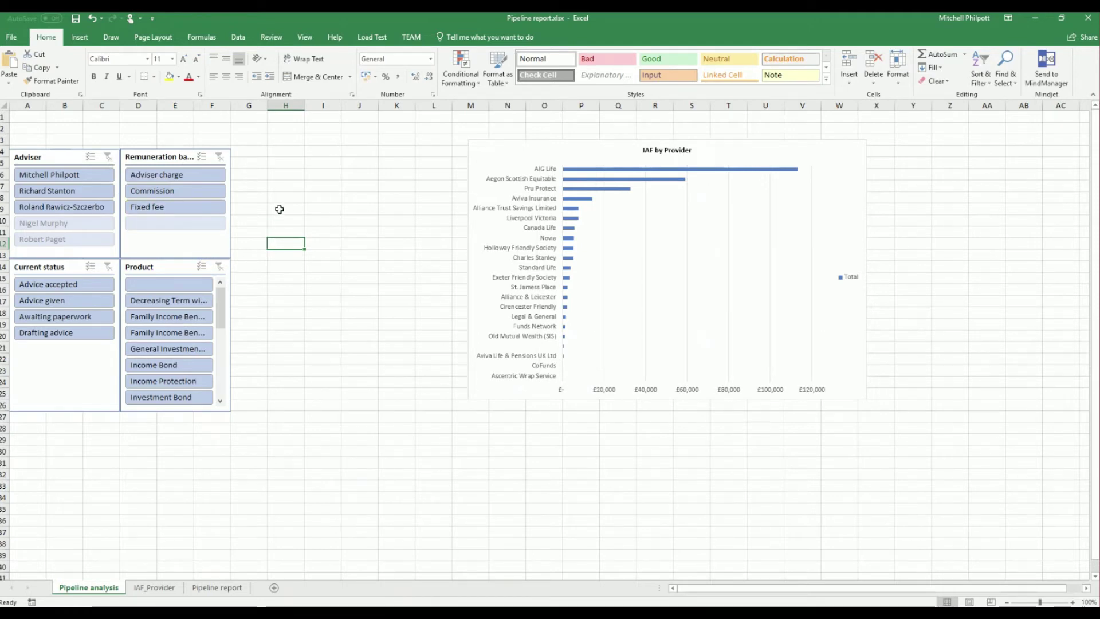
click(193, 229)
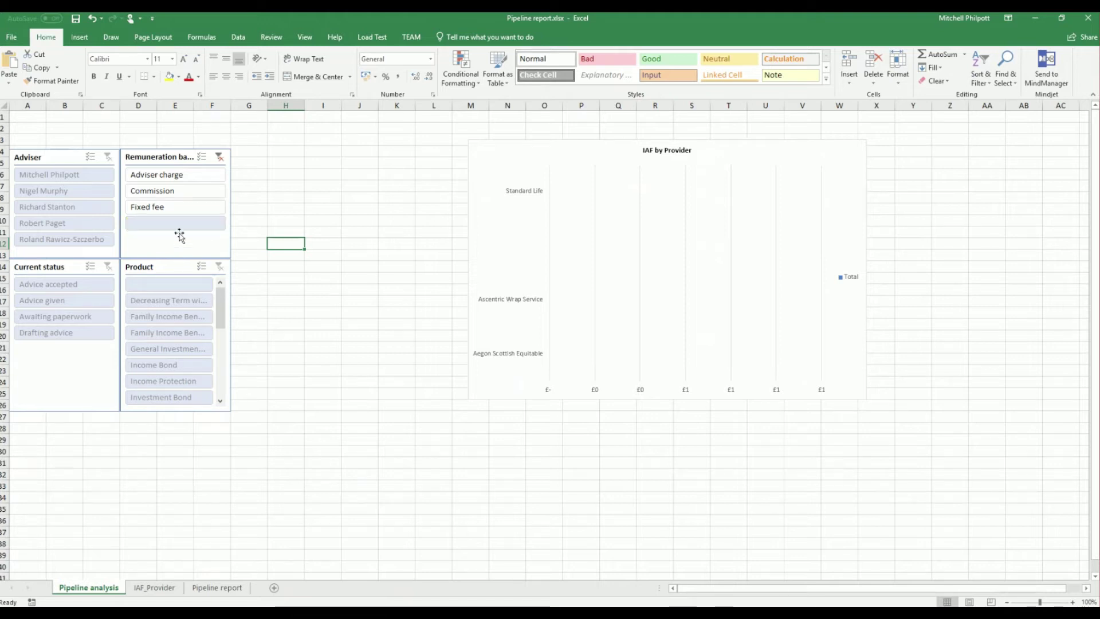
click(219, 156)
click(172, 287)
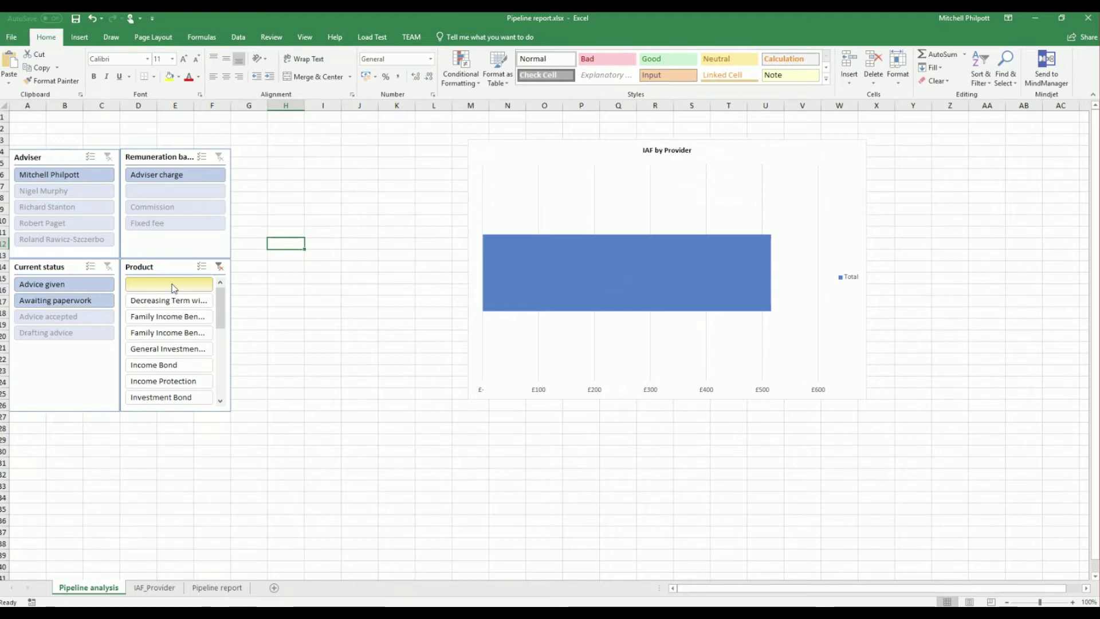
click(219, 268)
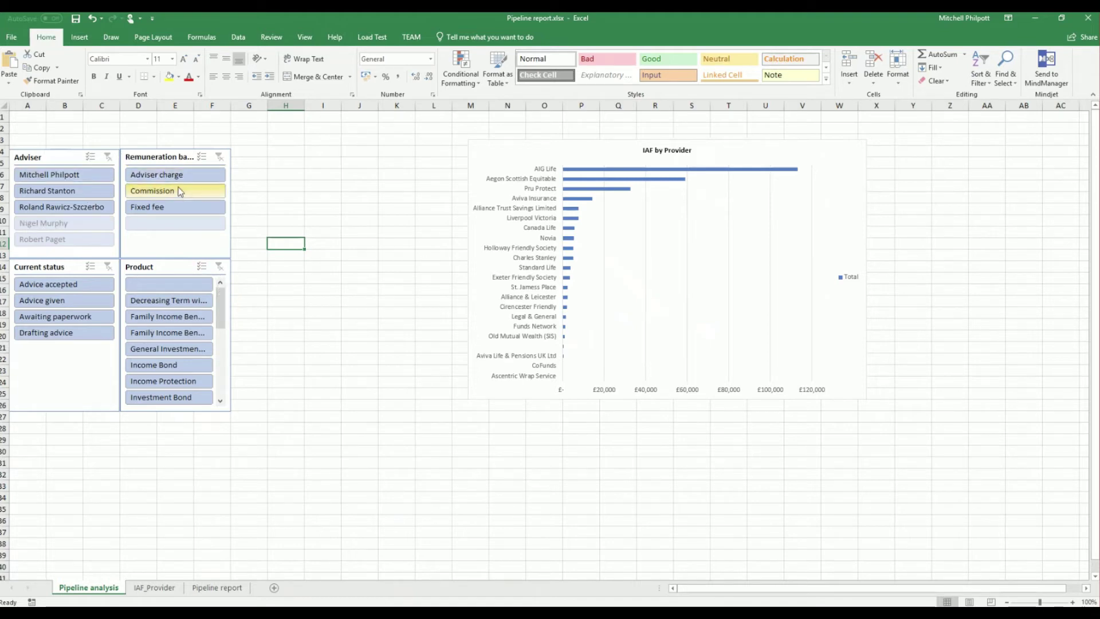
- Filter the chart by the first listed adviser, Adviser charge and Advice given together, and clear all three slicer filters
click(71, 179)
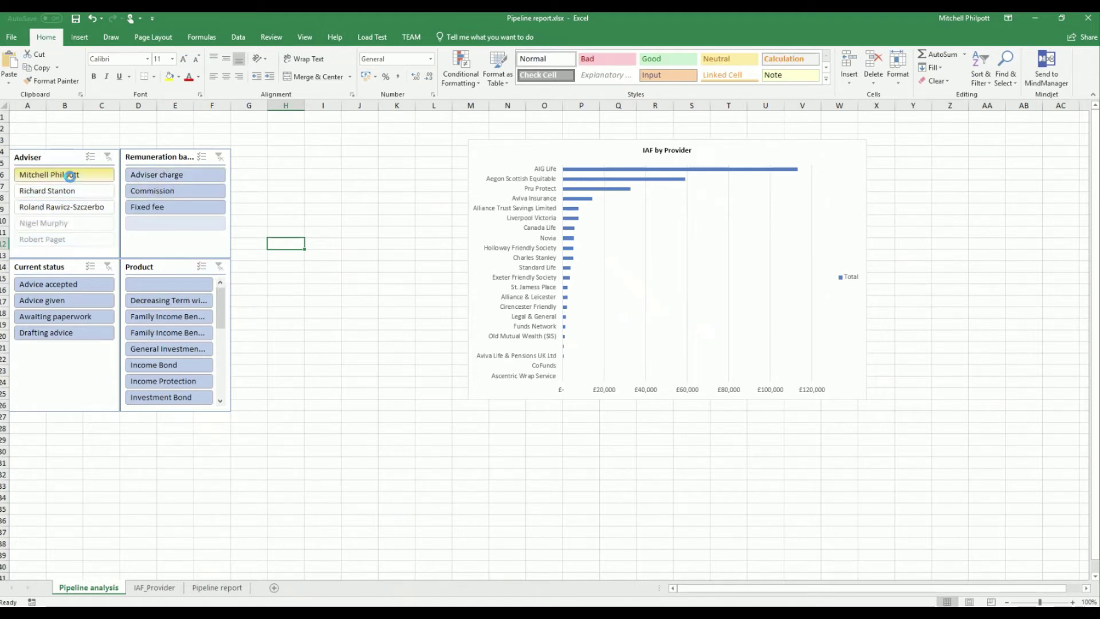
click(169, 178)
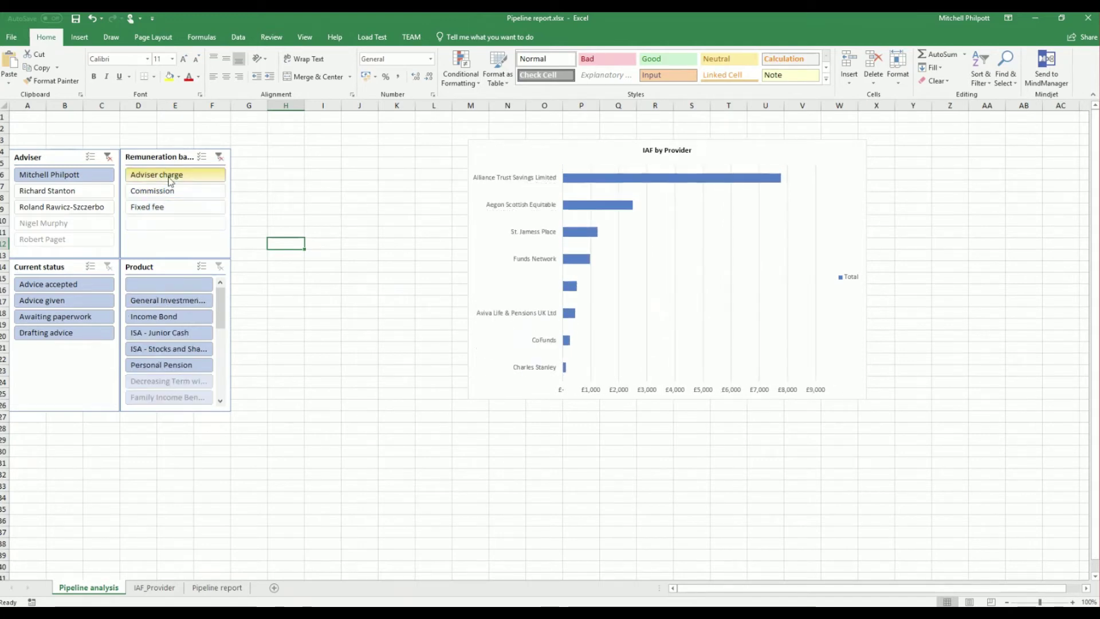
click(84, 301)
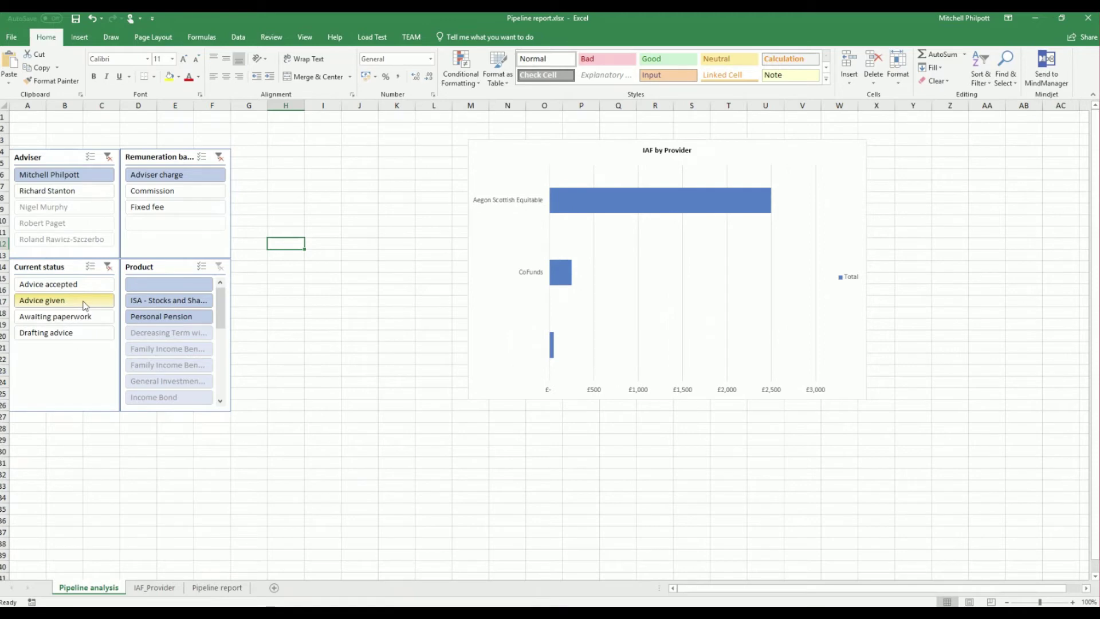
click(108, 267)
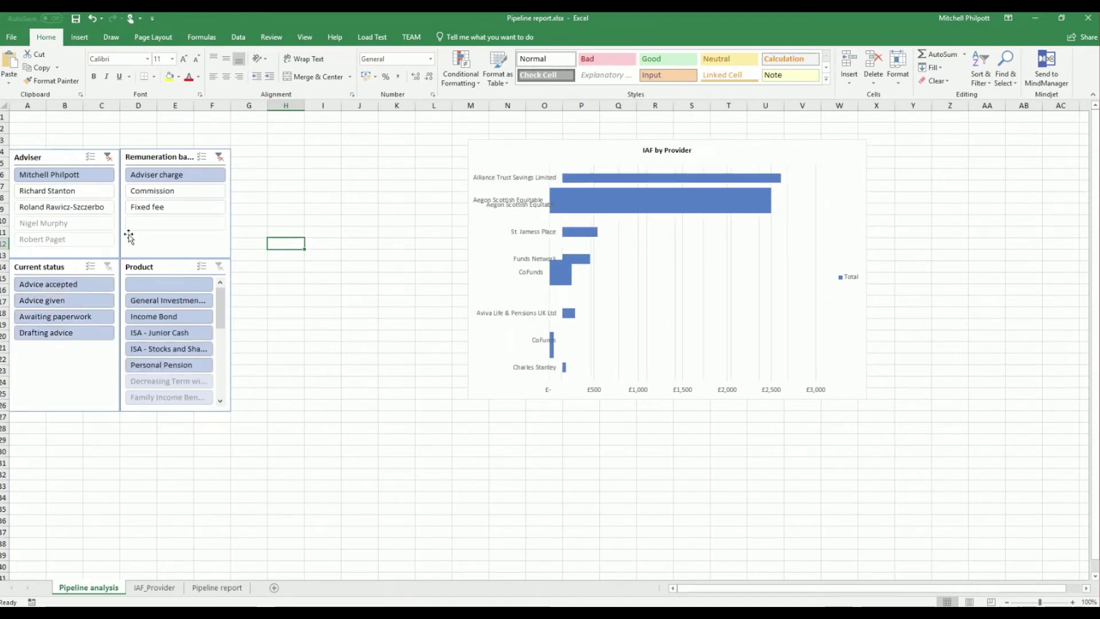
click(220, 156)
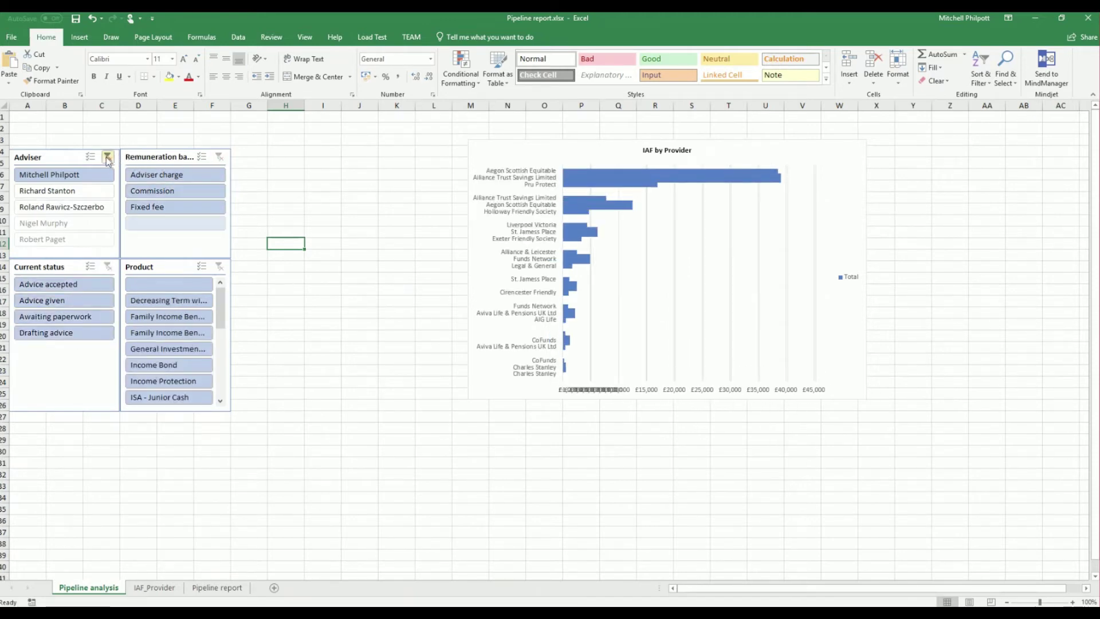
click(107, 157)
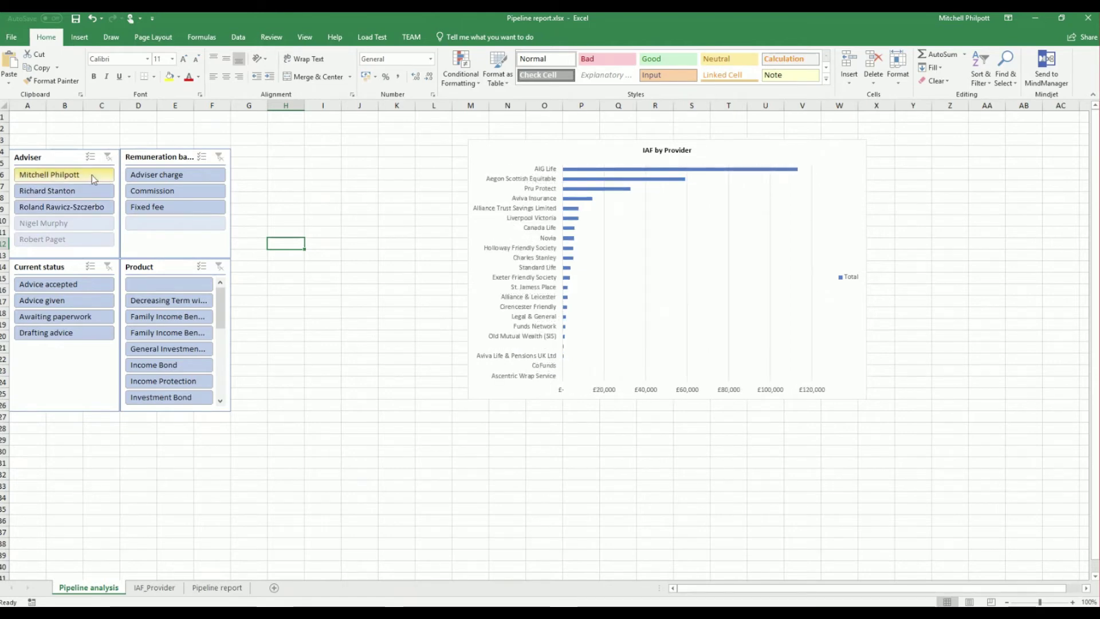
- Insert an Advice date timeline for the IAF by Provider chart and place it between the slicers and the chart
click(508, 153)
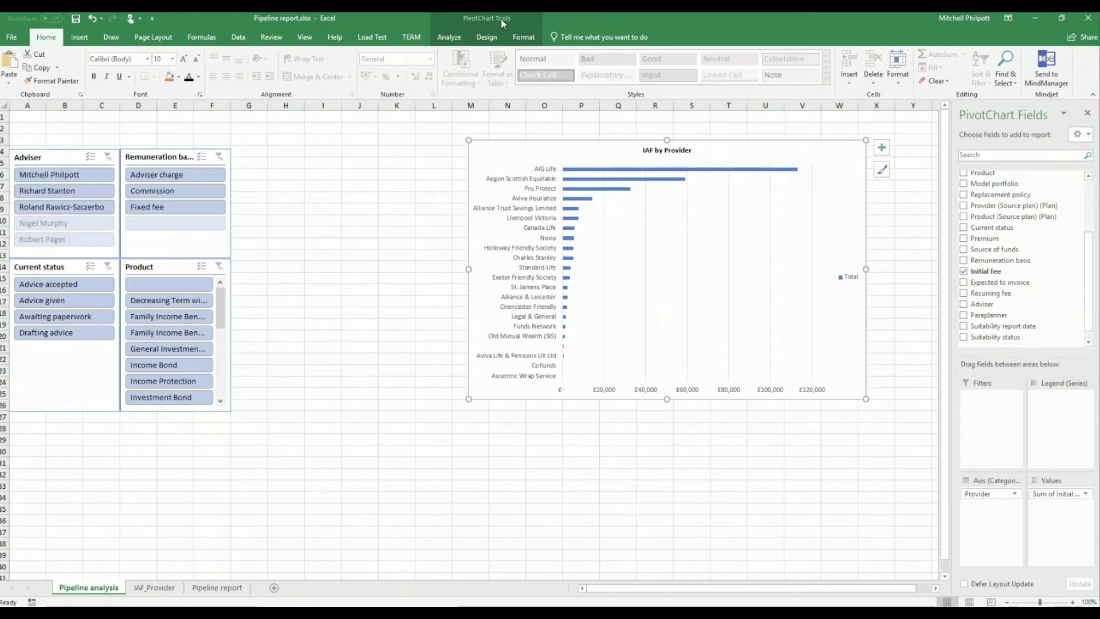
click(449, 37)
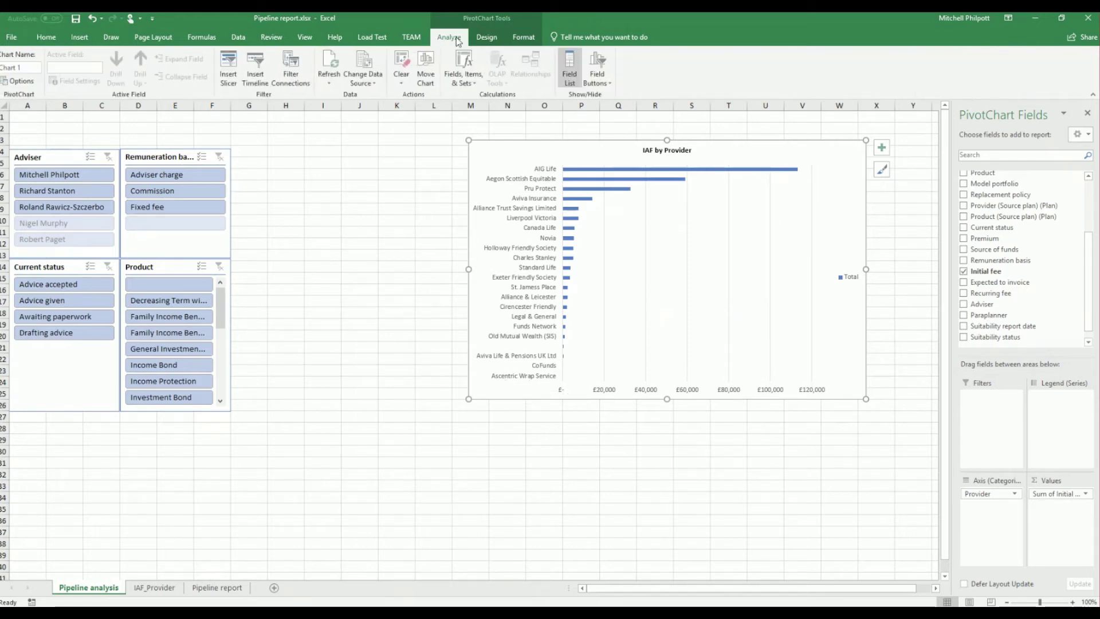
click(259, 74)
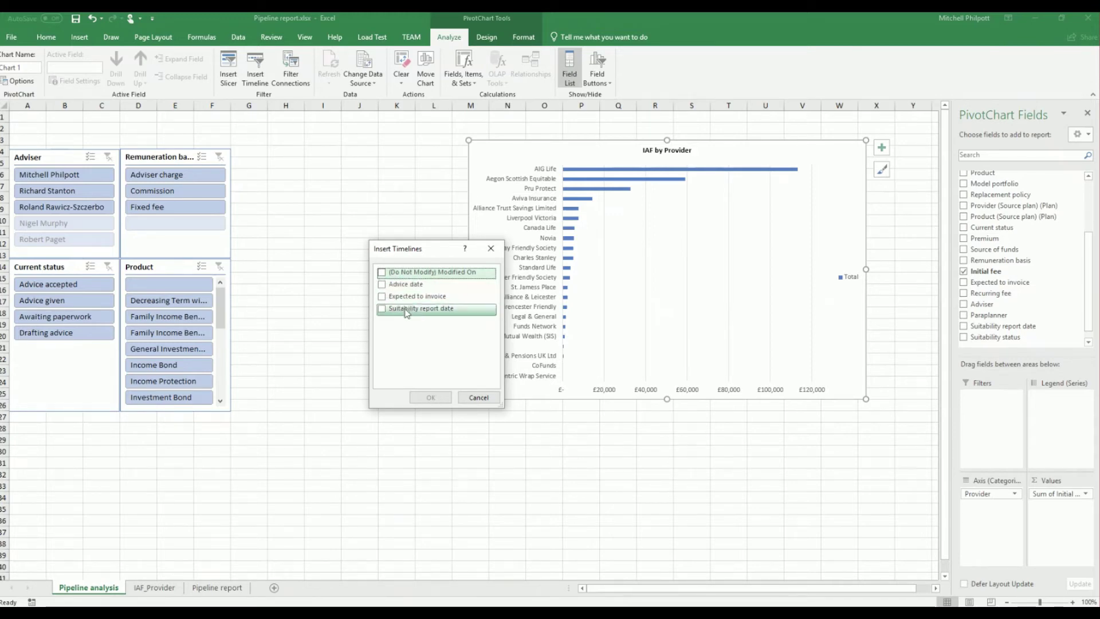
click(382, 285)
click(430, 397)
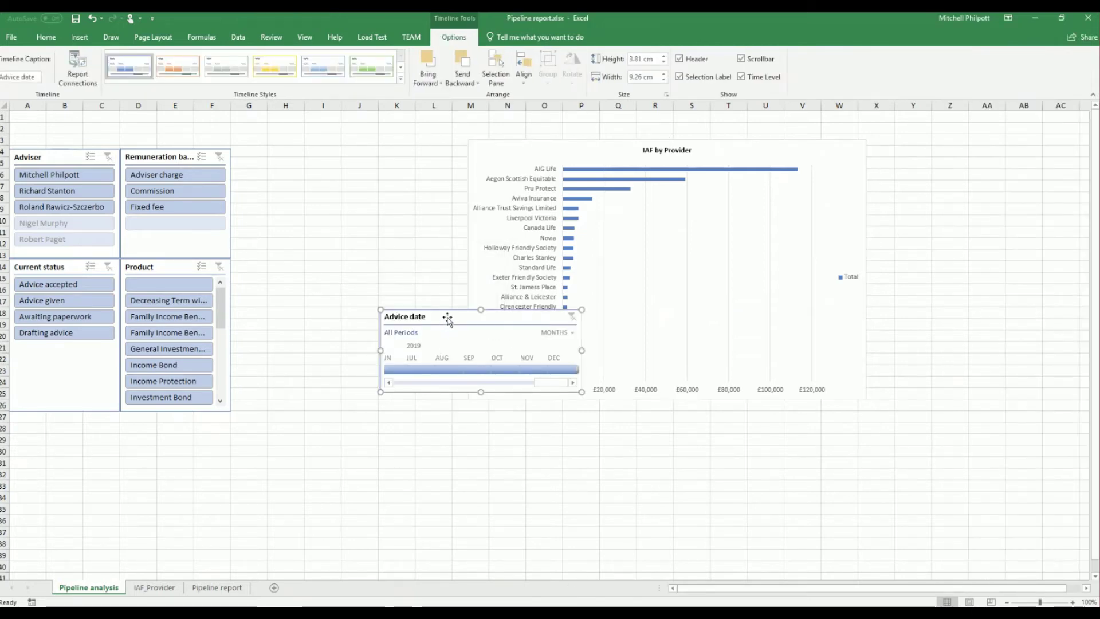
drag(447, 319, 344, 145)
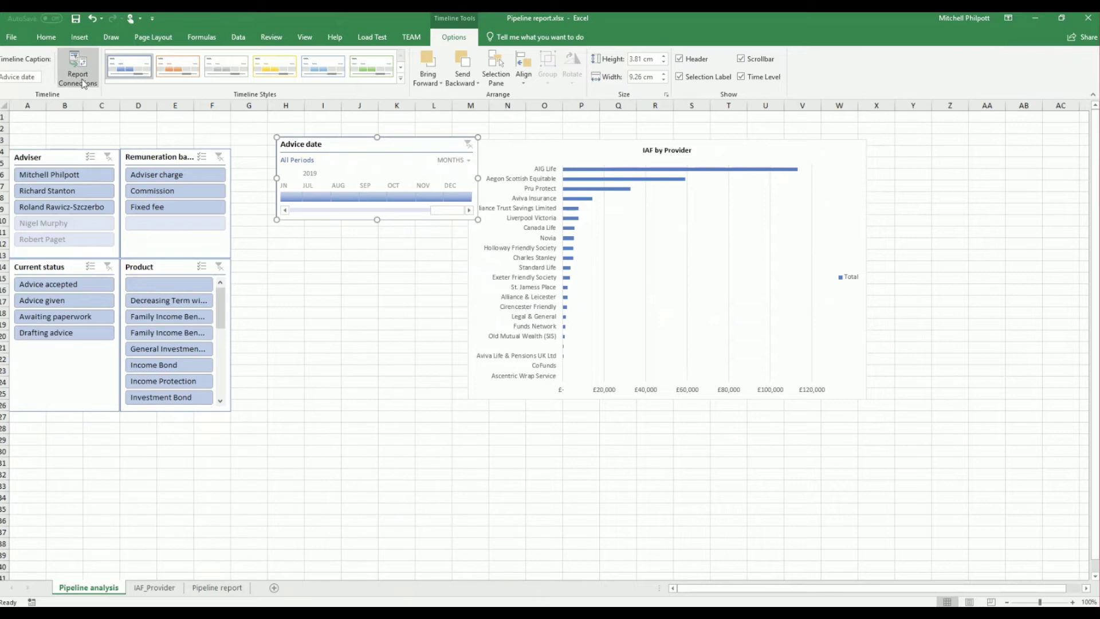
- Check which PivotTables the Advice date timeline is connected to, and leave its report connections without changes
click(57, 158)
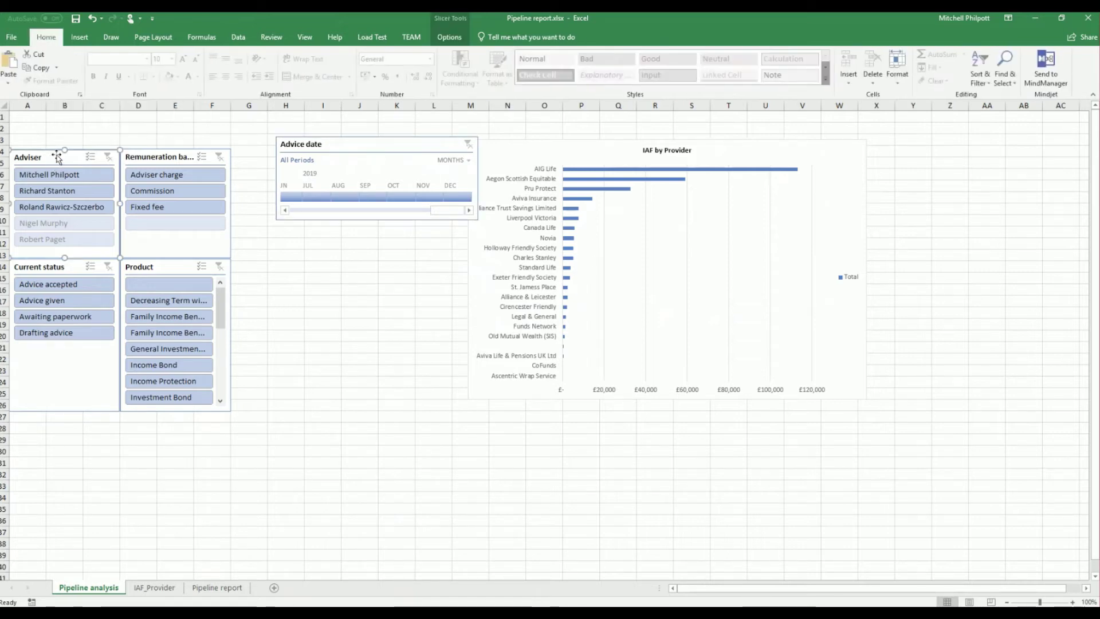
click(458, 38)
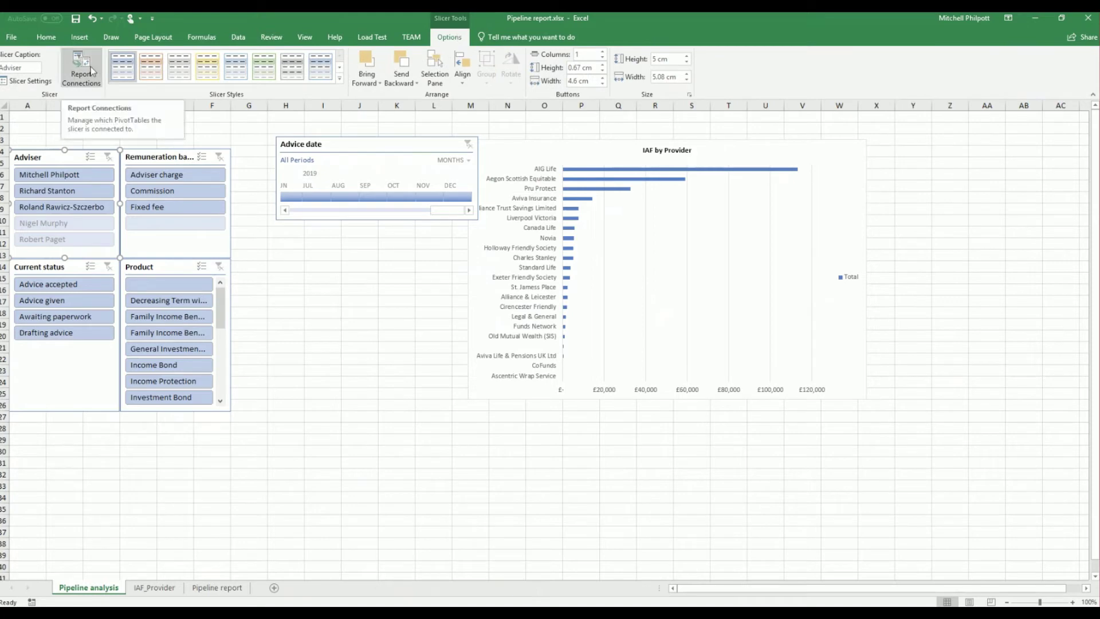
click(142, 150)
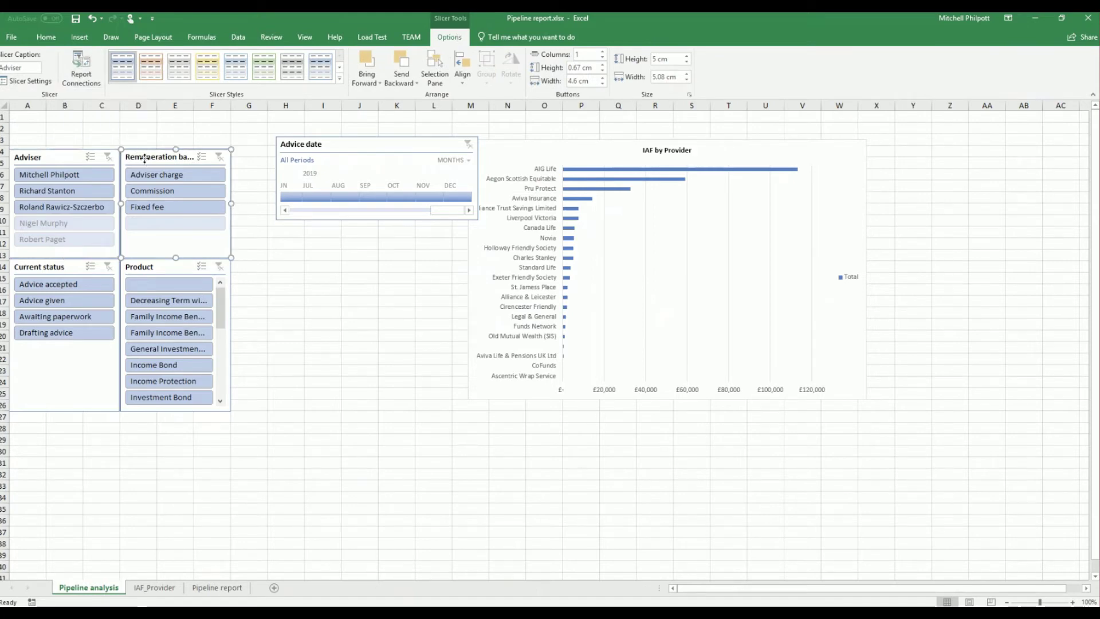
click(52, 156)
click(357, 148)
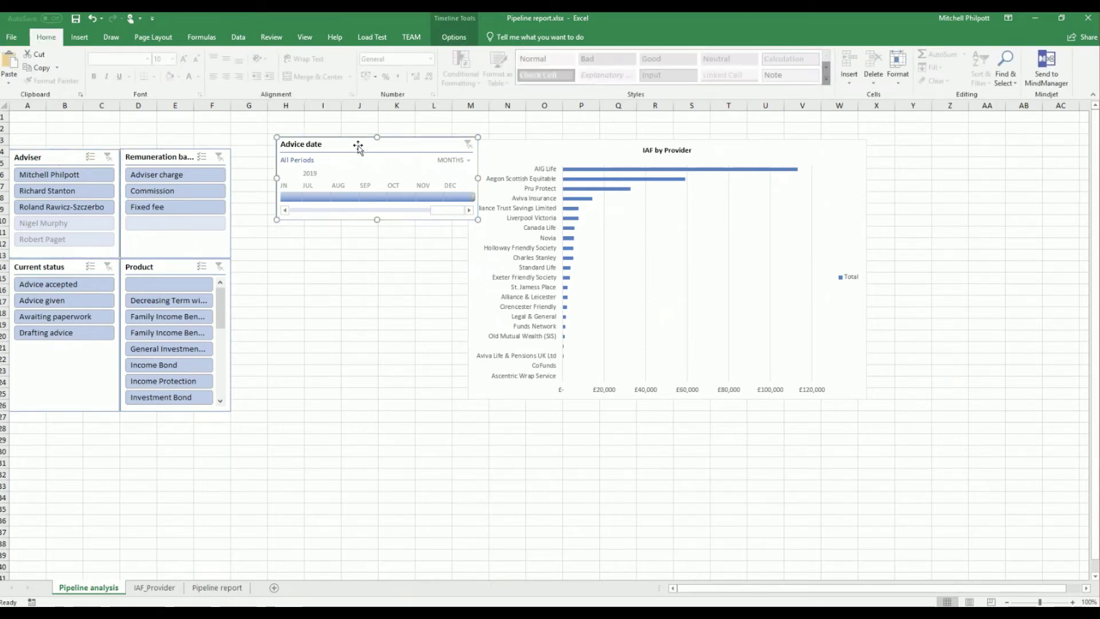
click(452, 38)
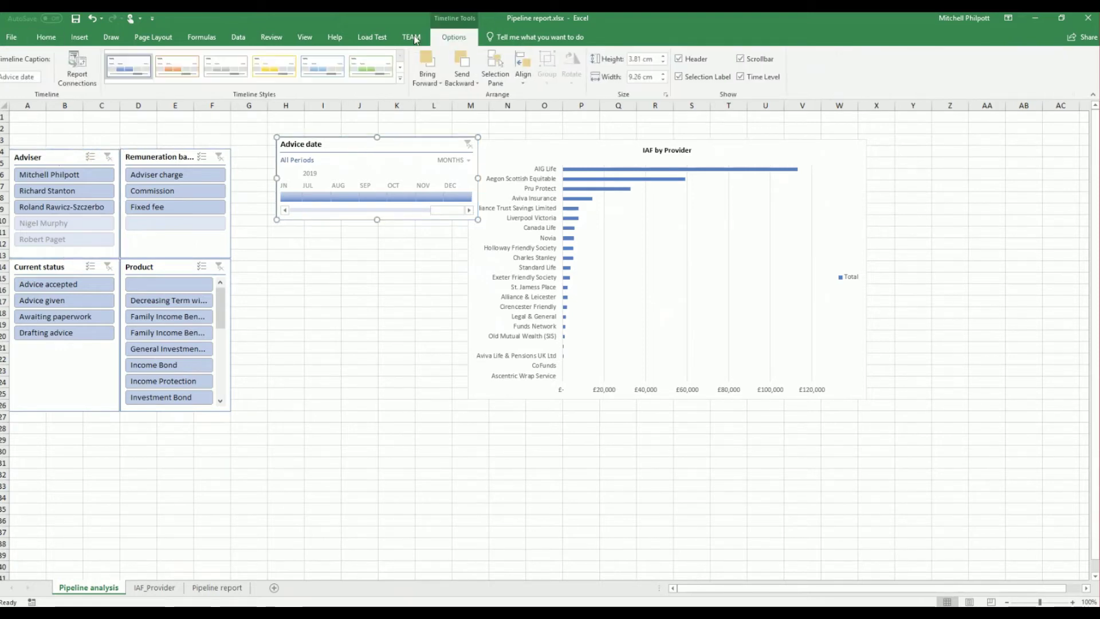
click(81, 68)
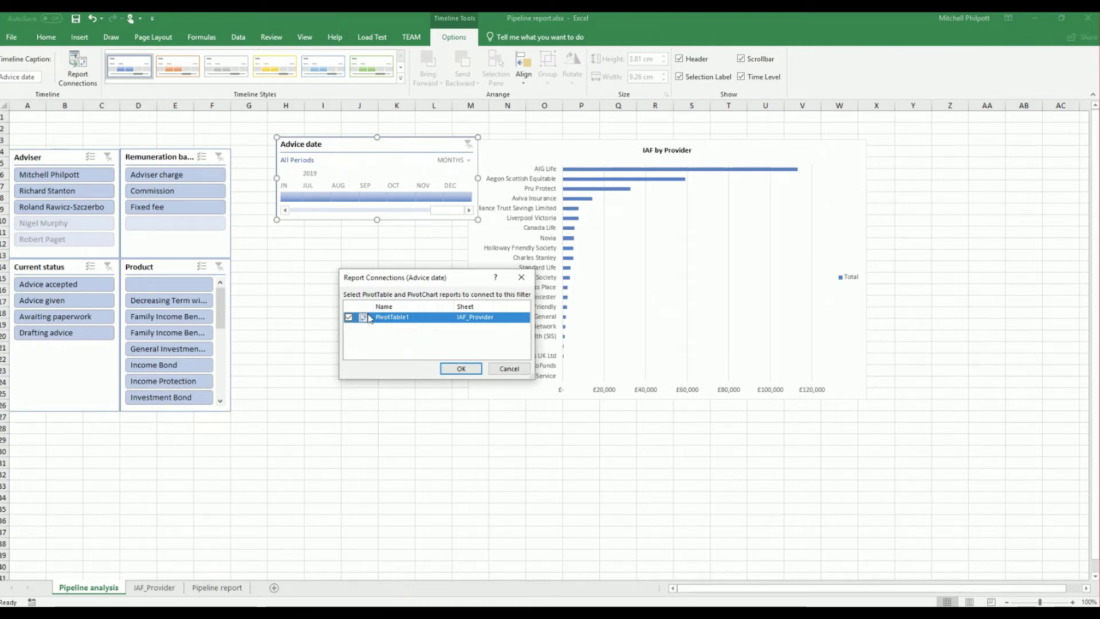
click(508, 369)
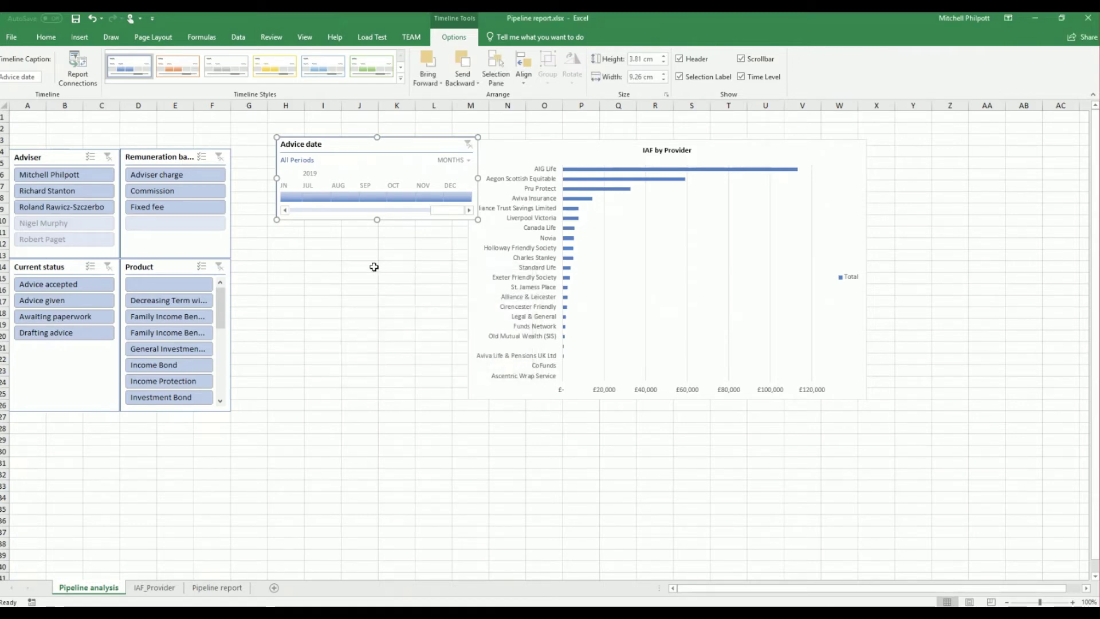
- Move the four slicers down together, place the Advice date timeline above them and widen it to their combined width
click(51, 158)
ctrl+click(145, 158)
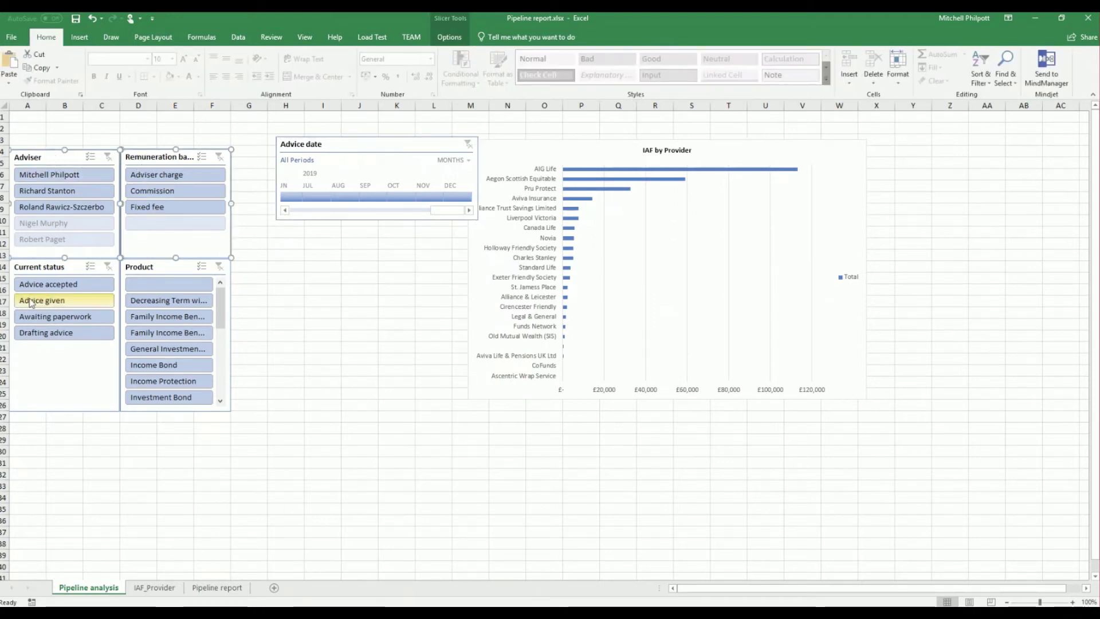
ctrl+click(68, 268)
ctrl+click(164, 269)
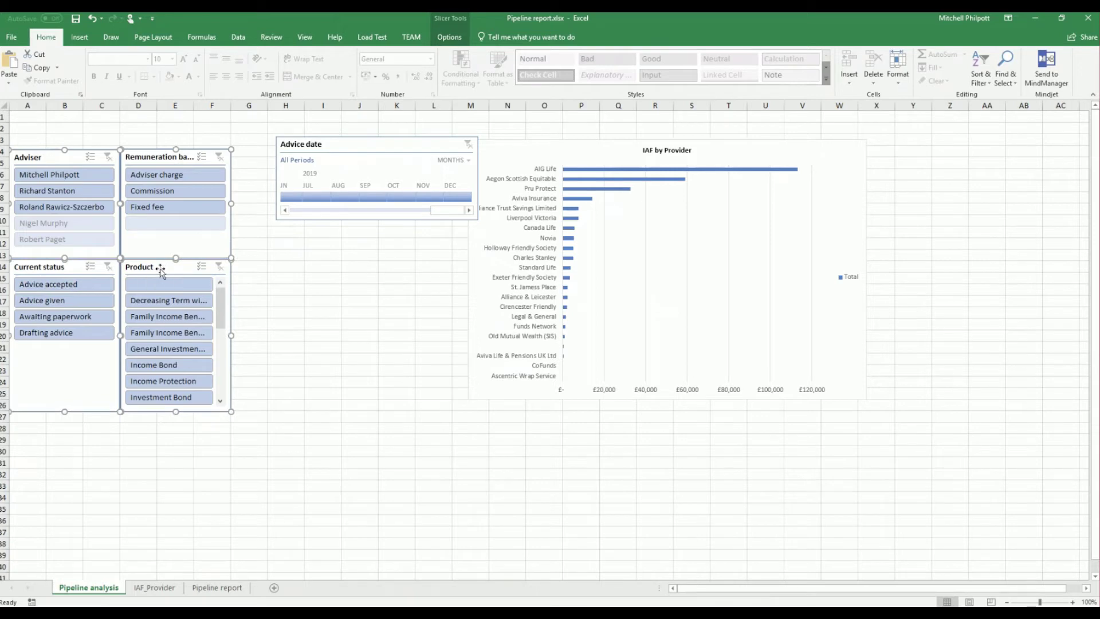
drag(161, 272, 161, 315)
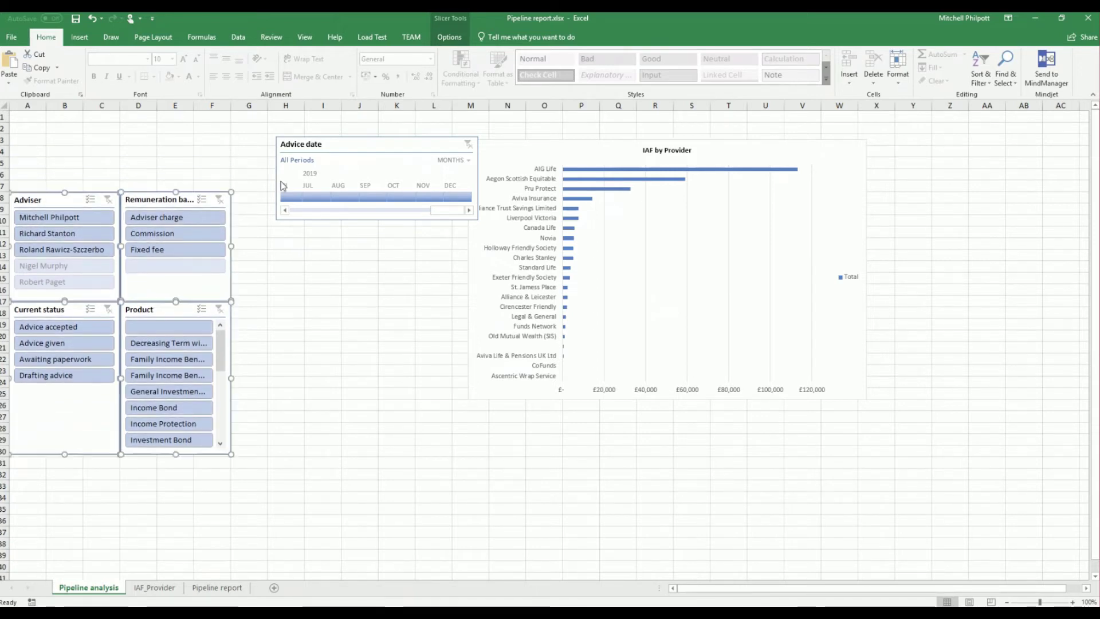
drag(351, 144, 81, 117)
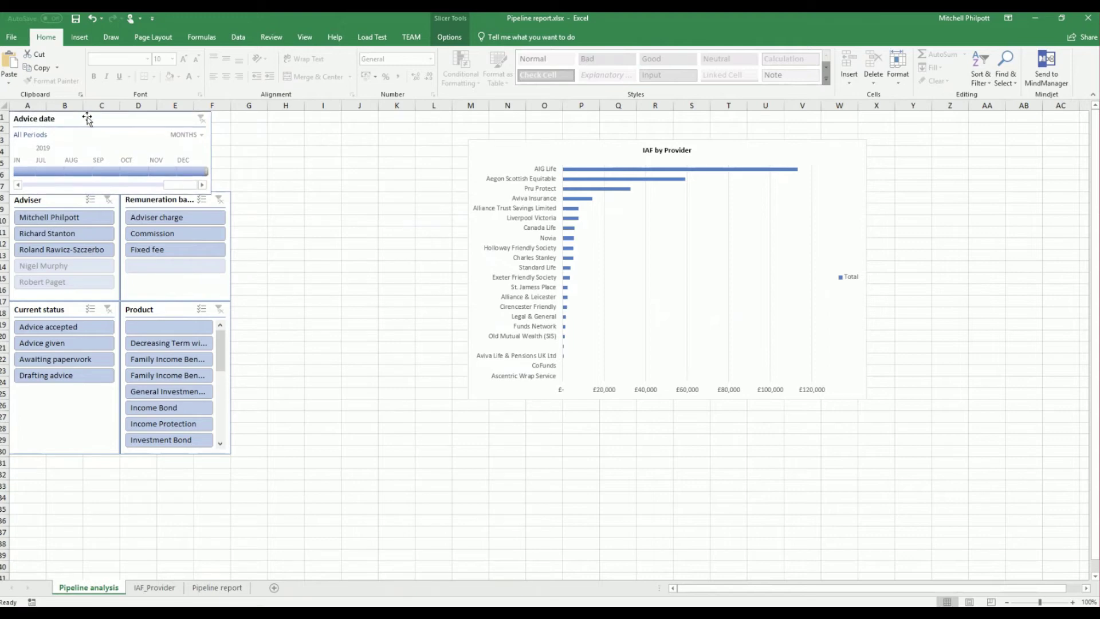
drag(207, 152, 230, 152)
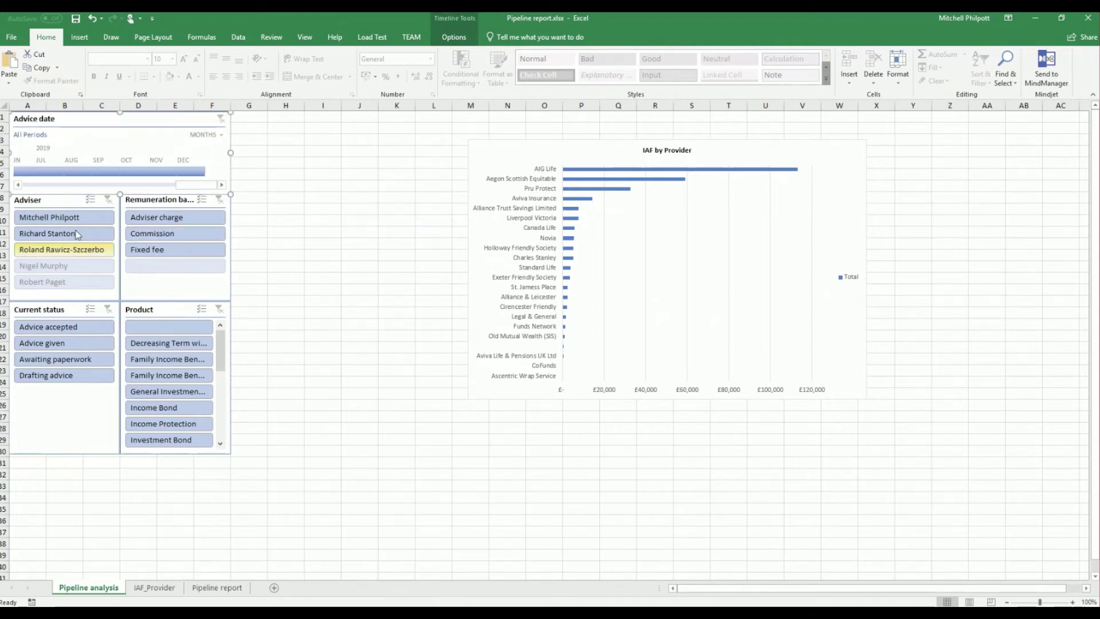
- Nudge the four slicers down to sit just beneath the Advice date timeline, and move the IAF by Provider chart next to them
click(55, 202)
ctrl+click(40, 309)
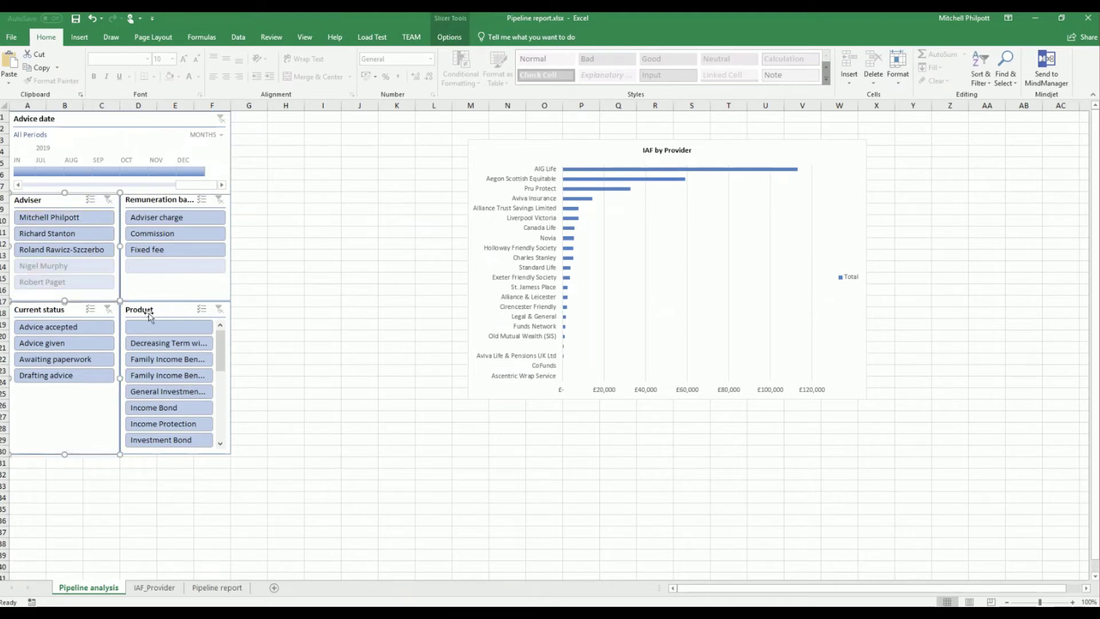
ctrl+click(146, 311)
ctrl+click(146, 200)
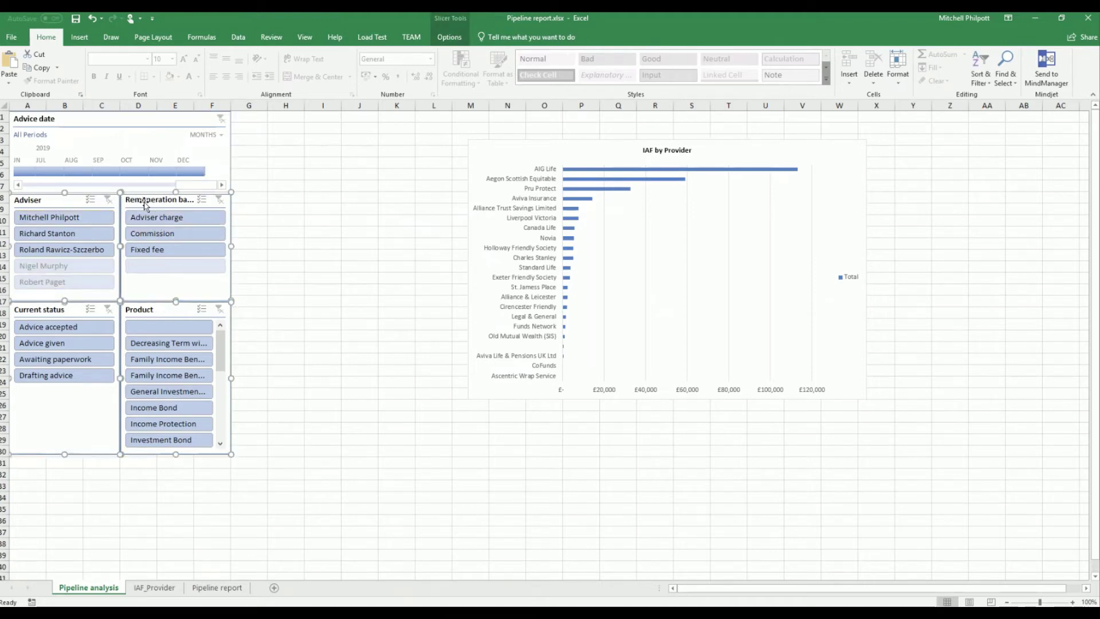
drag(144, 202, 145, 206)
click(309, 224)
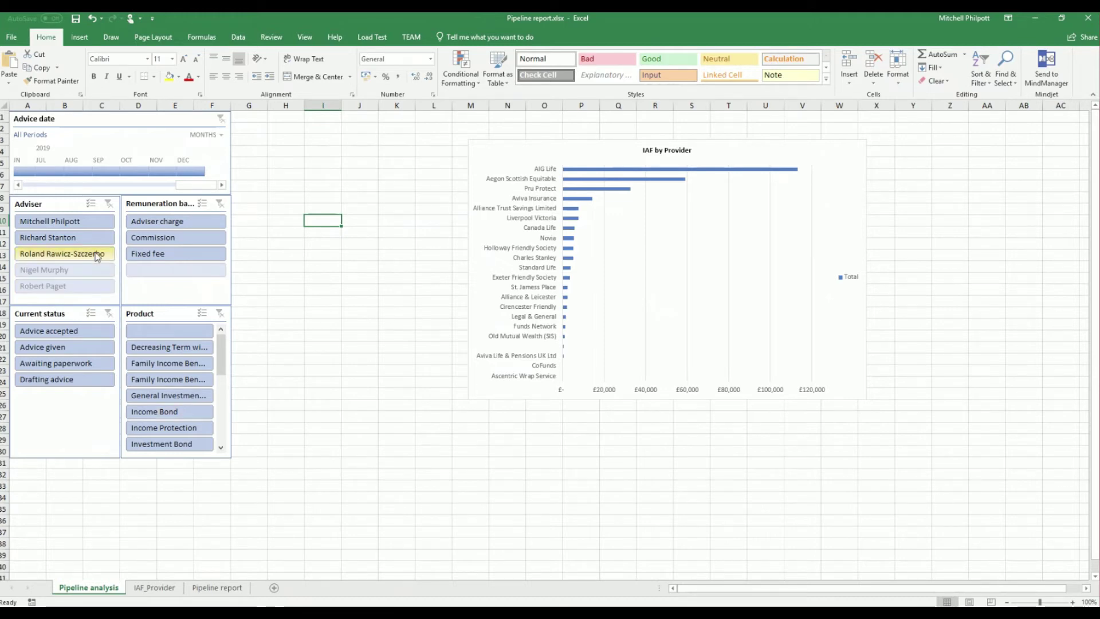
drag(575, 155, 354, 155)
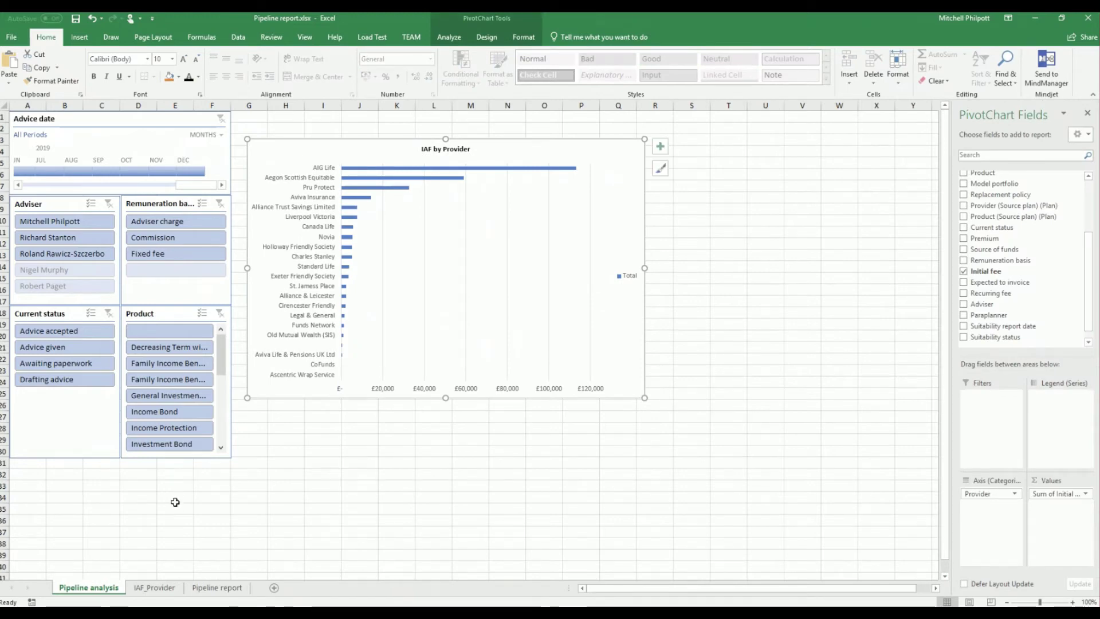
- Create a PivotTable from the Pipeline report table on a new worksheet, with Source of funds as rows and the sum of Premium as values
click(217, 587)
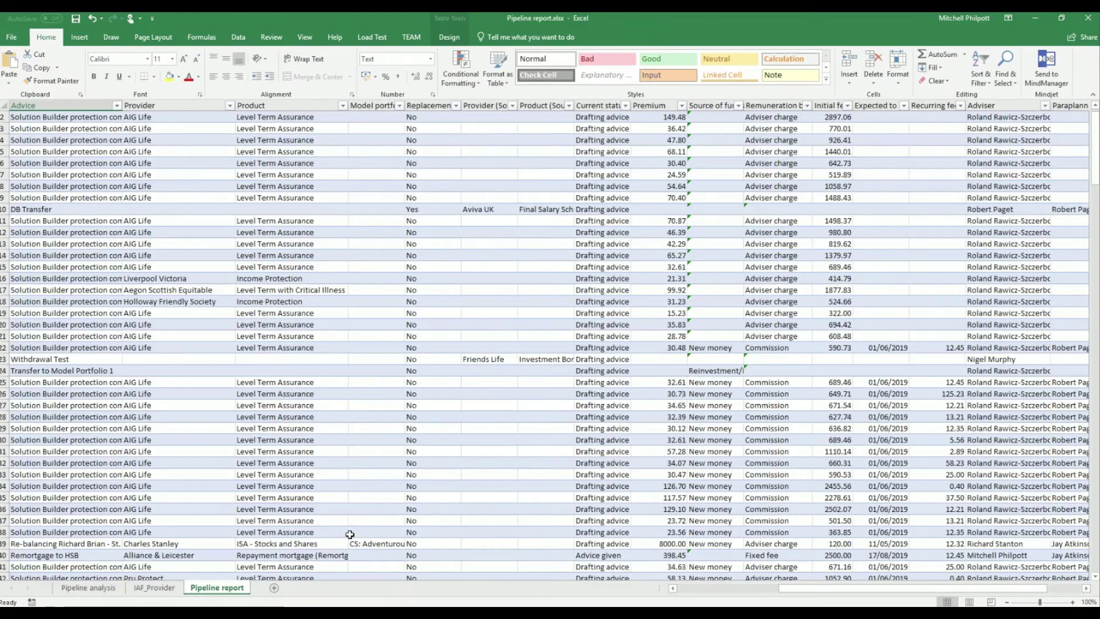
click(195, 267)
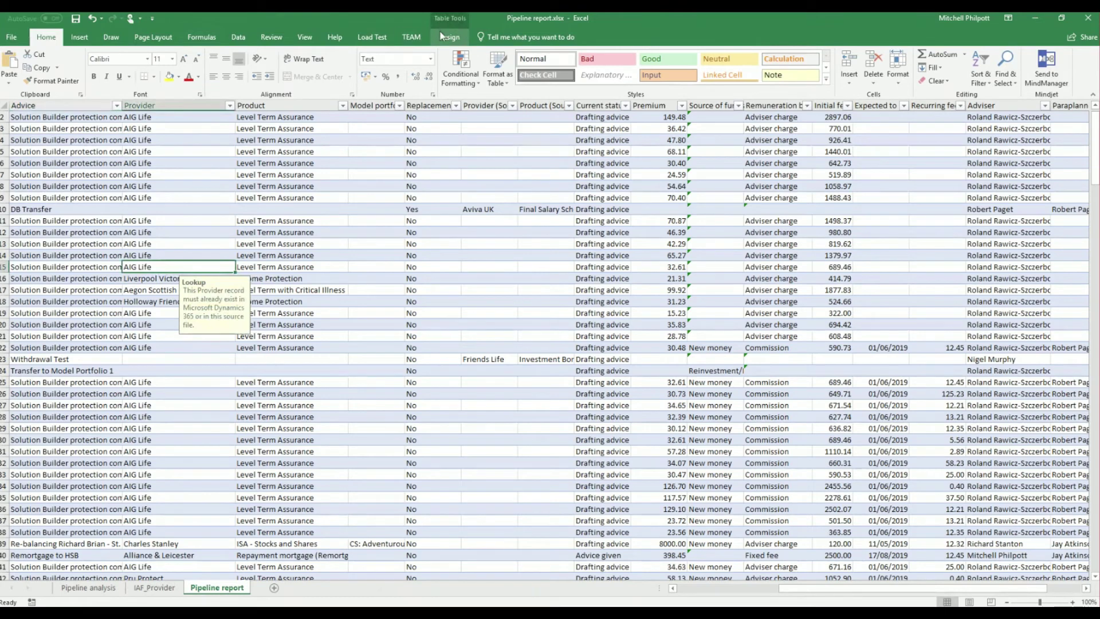
click(80, 38)
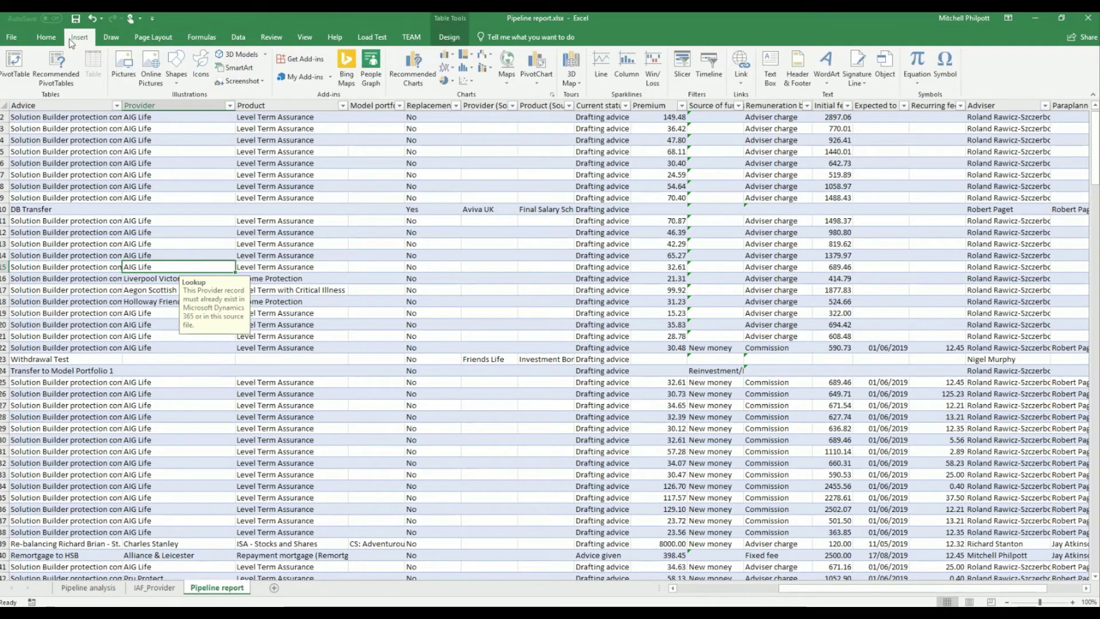
click(14, 67)
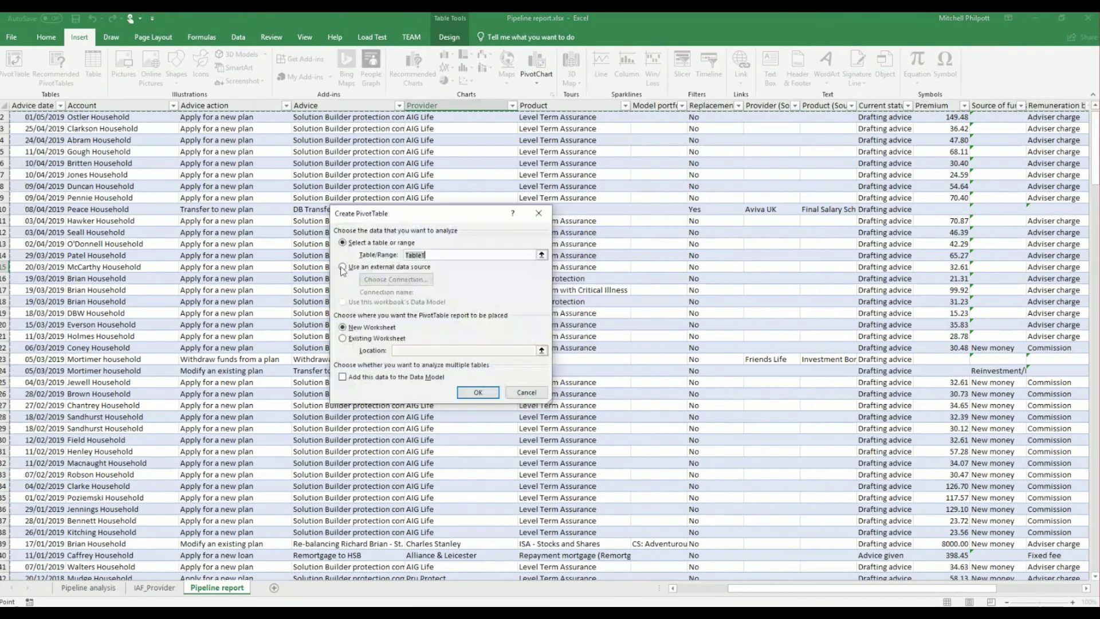
click(477, 394)
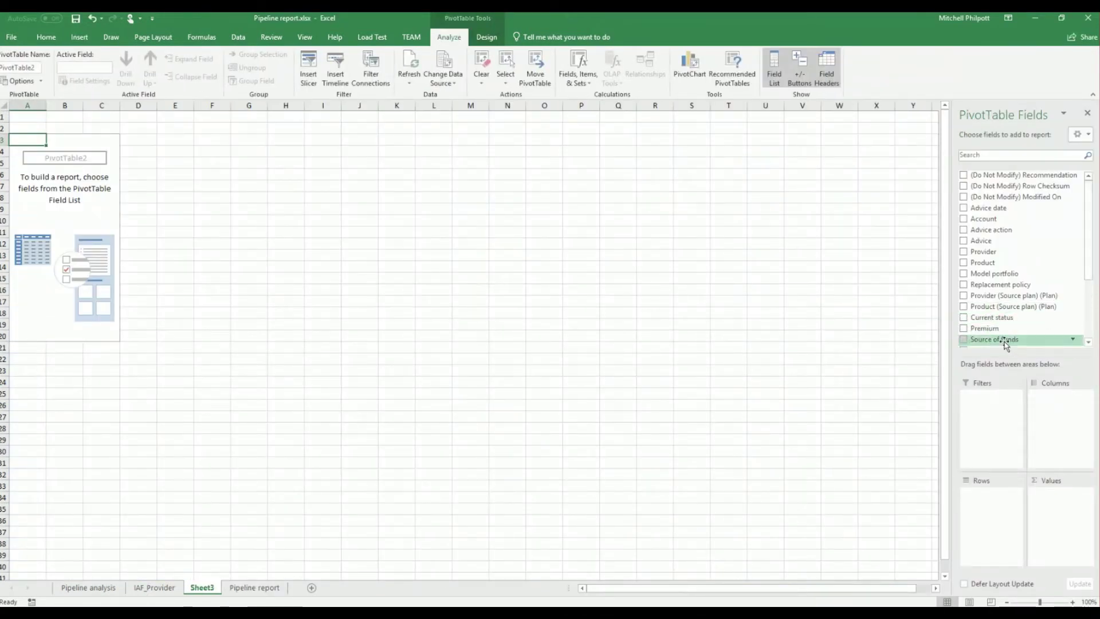
drag(997, 329, 1039, 513)
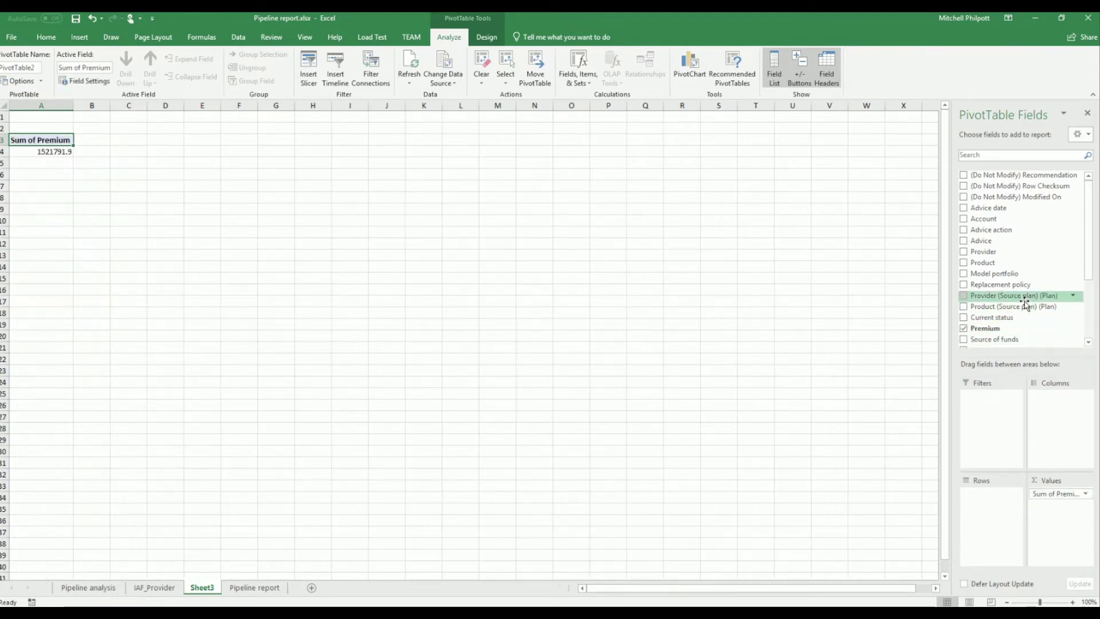
drag(1009, 341, 1001, 518)
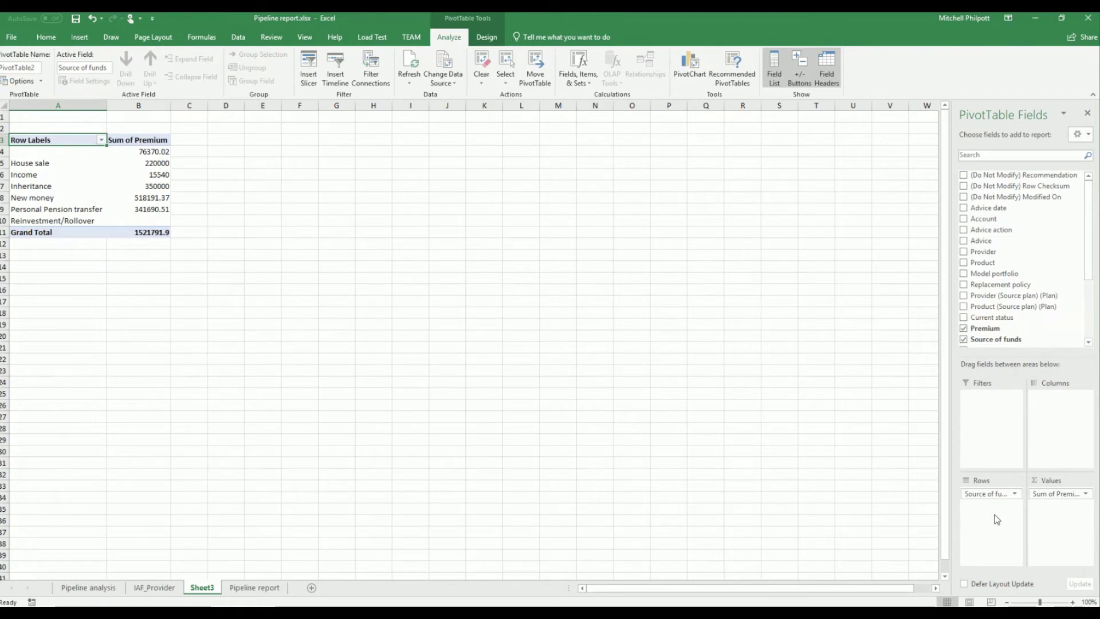
- Sort the Source of funds rows in ascending order by Sum of Premium
click(101, 141)
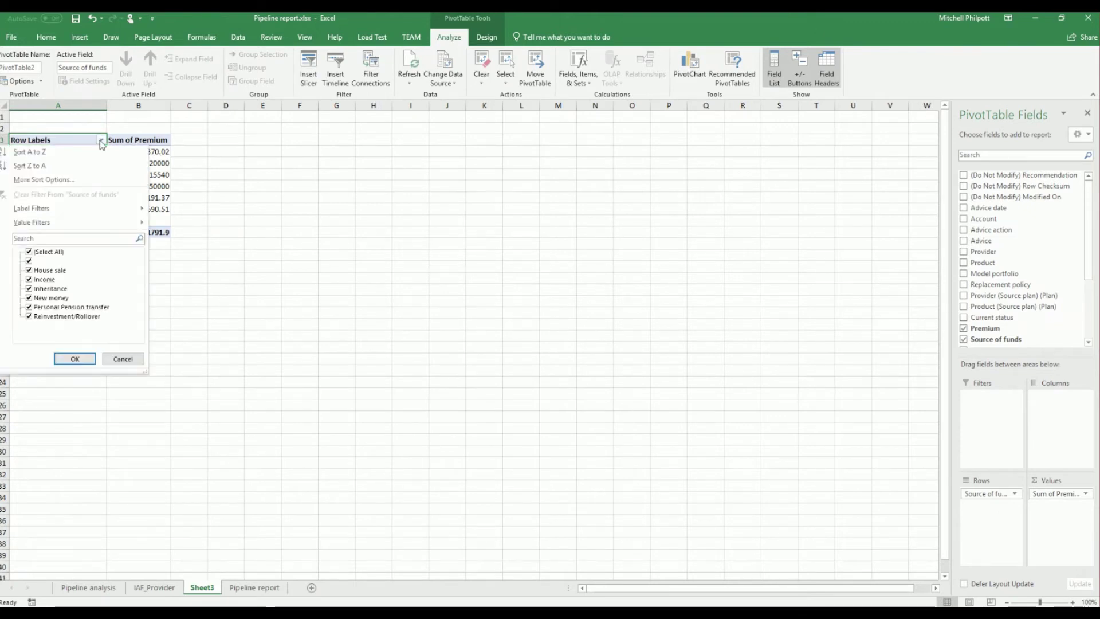
click(64, 181)
click(370, 265)
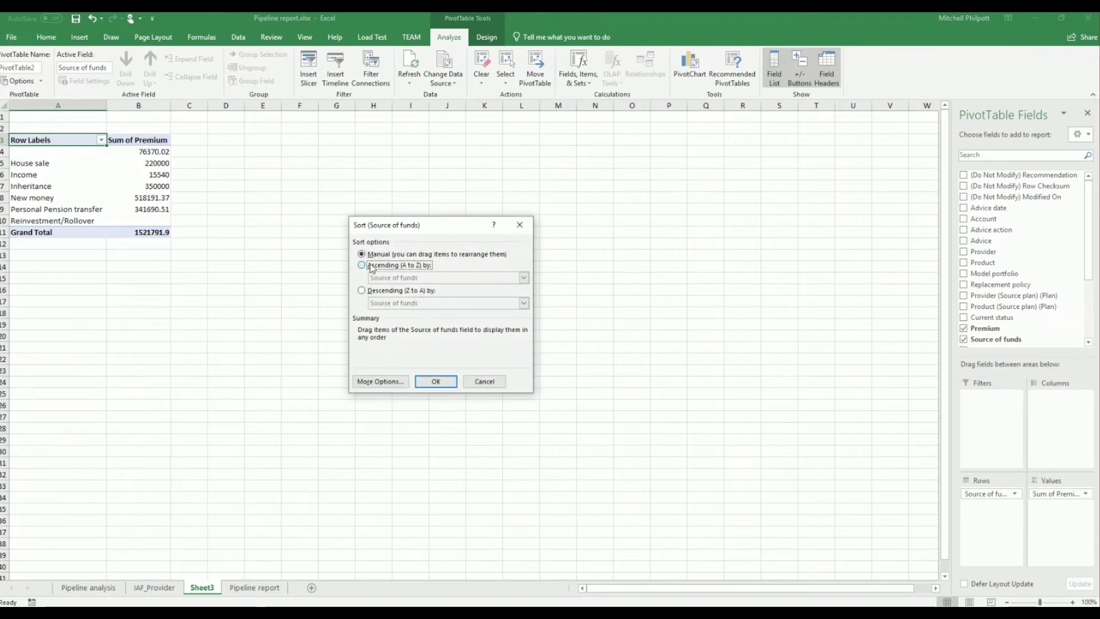
click(417, 278)
click(417, 293)
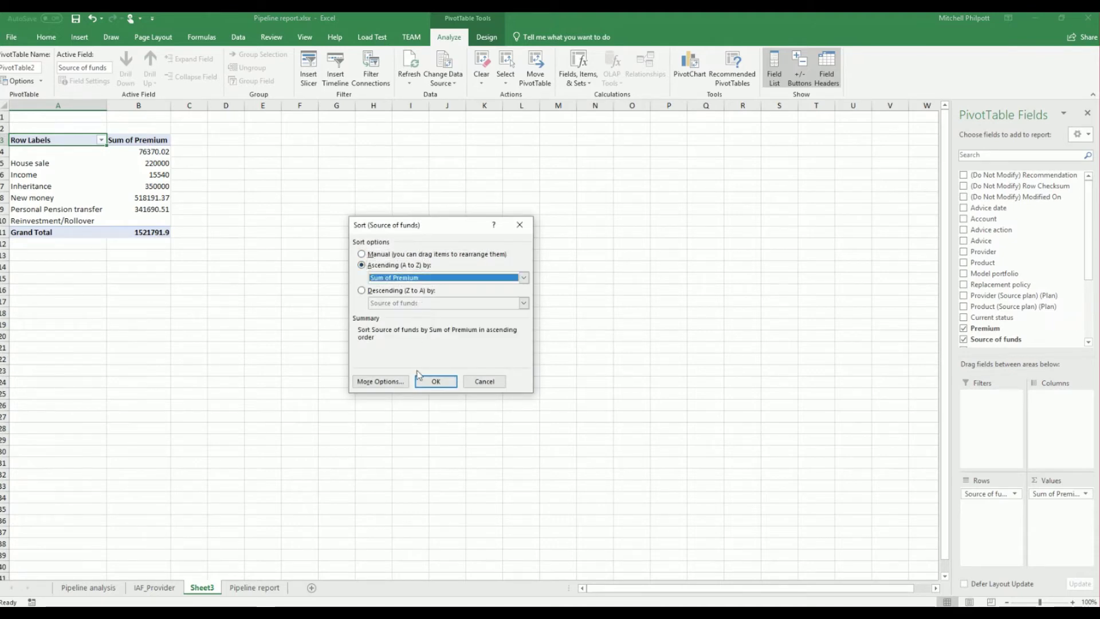
click(436, 382)
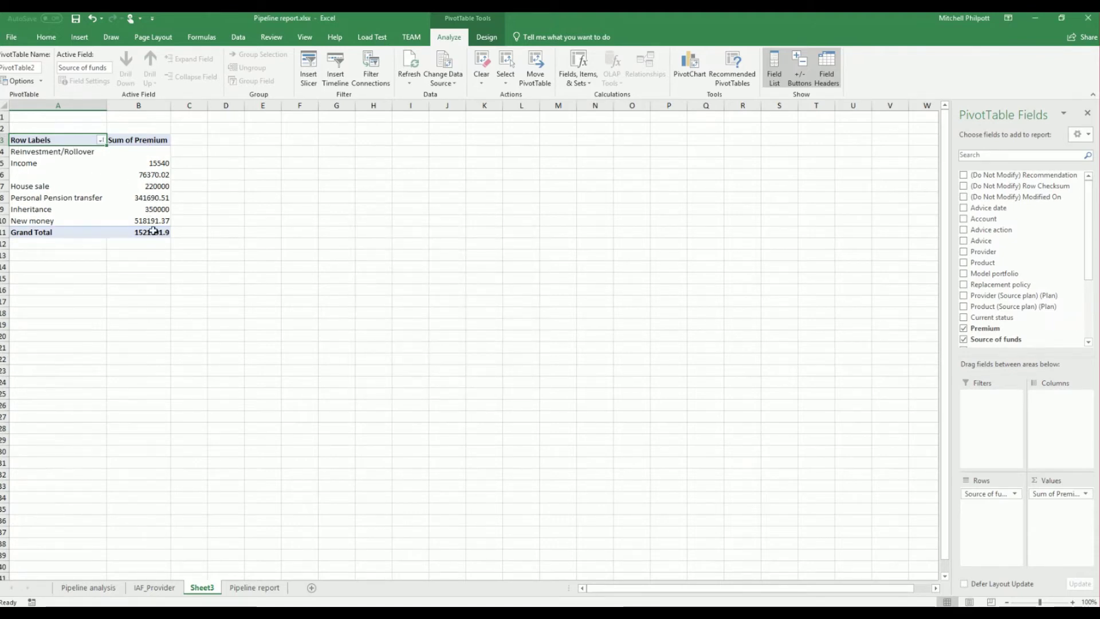
- Format all Sum of Premium values, including the grand total, as pounds in accounting format without decimals
drag(154, 230, 160, 152)
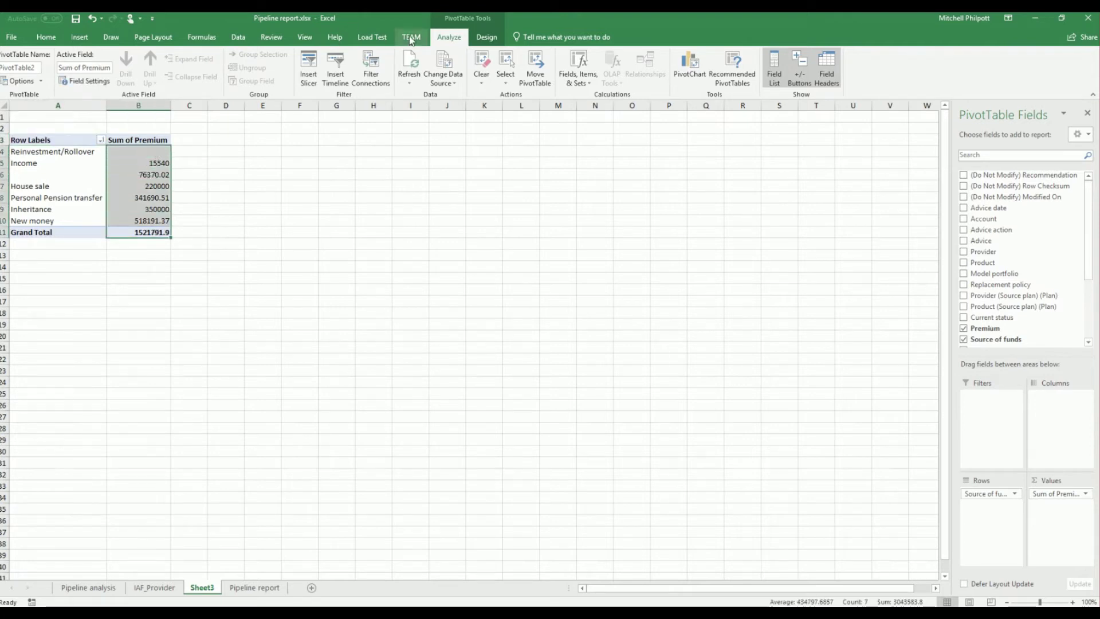
click(46, 36)
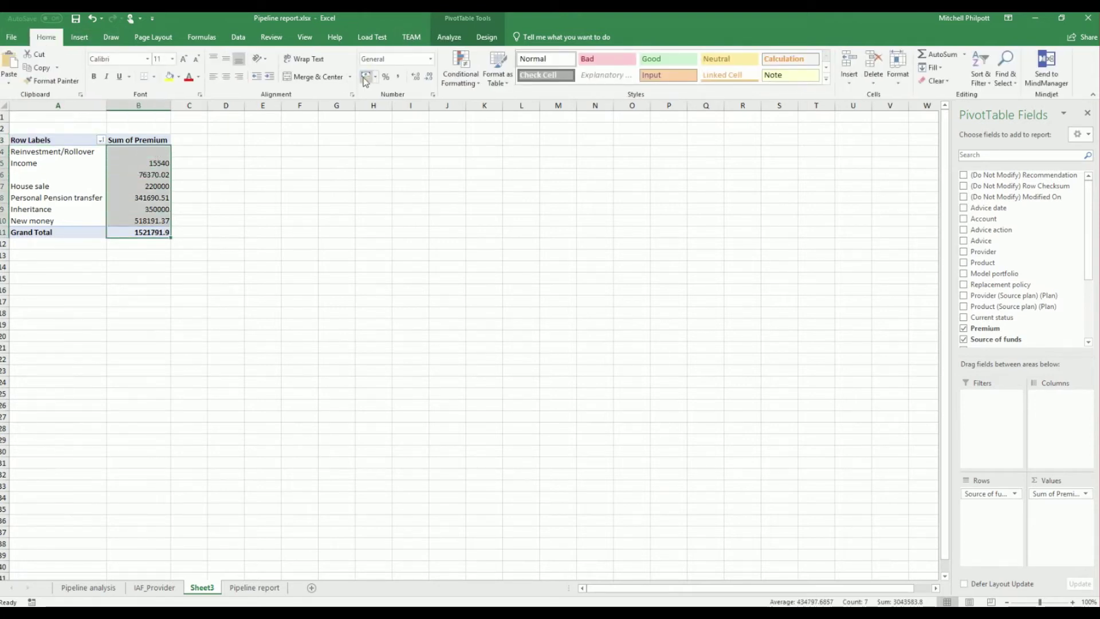
click(365, 79)
click(429, 77)
click(429, 78)
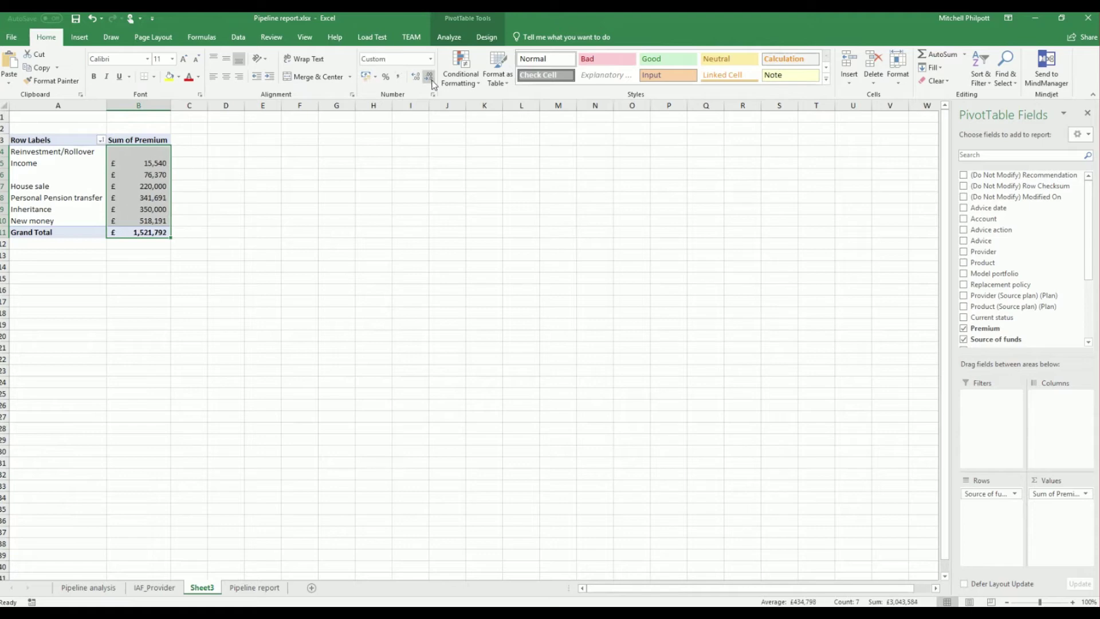
- Insert a Clustered Bar PivotChart of the premium data, place it beside the PivotTable and widen it to about 16.4 cm
click(141, 200)
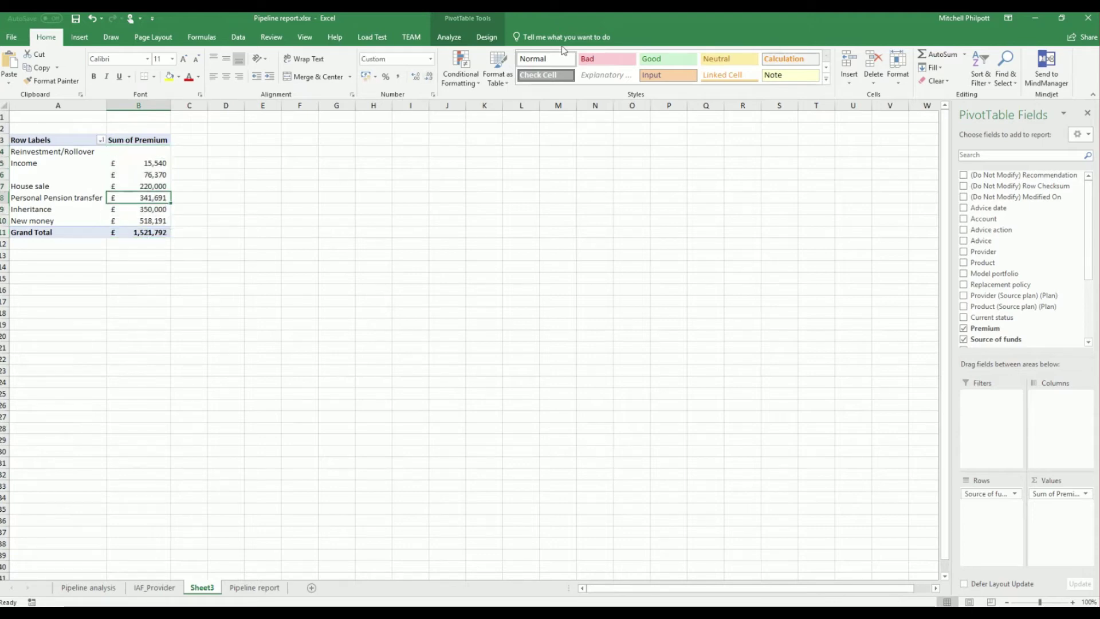
click(448, 37)
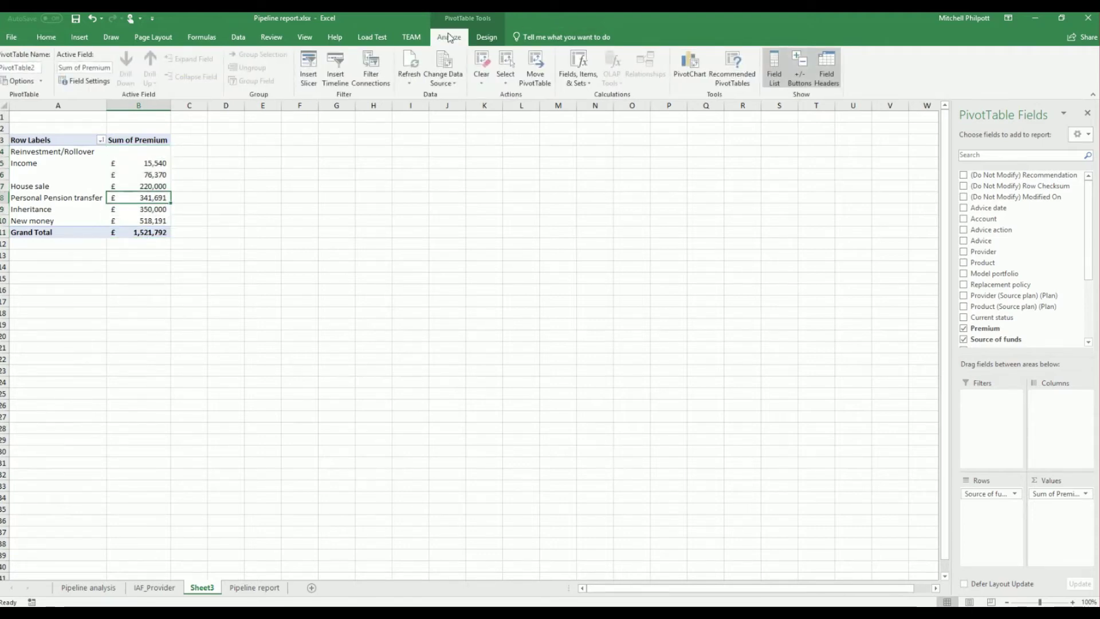
click(690, 69)
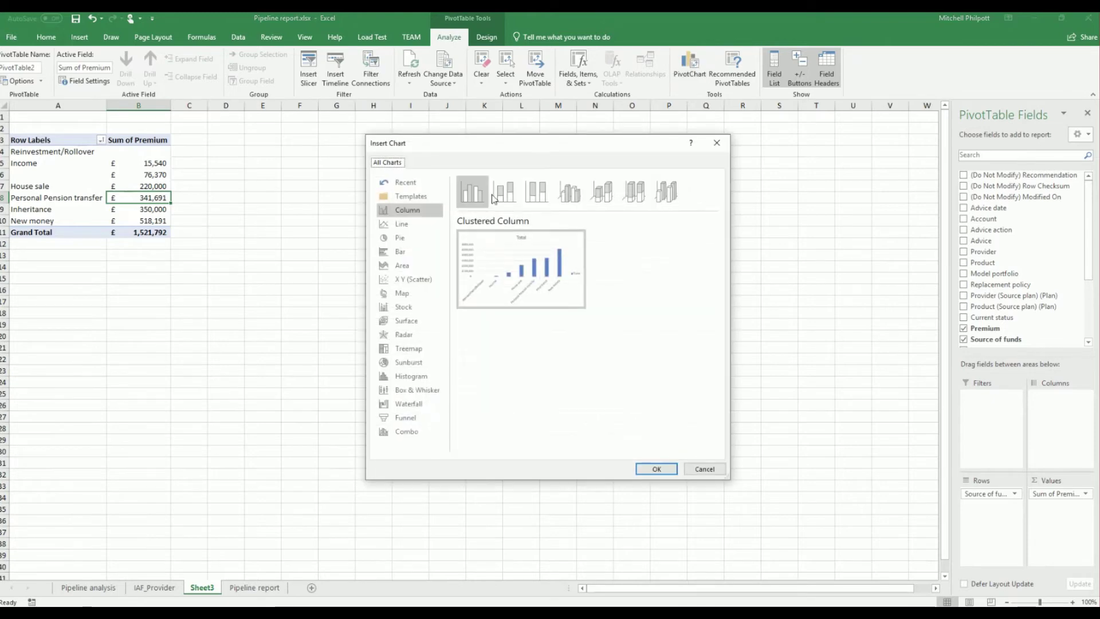
click(403, 254)
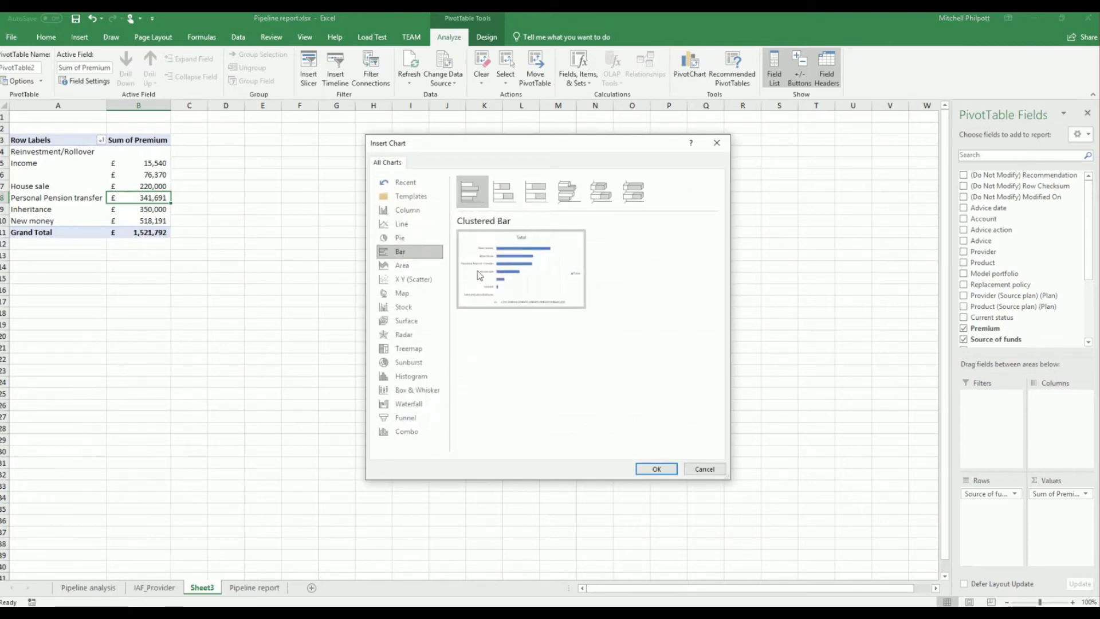
mouse_move(498, 278)
click(656, 469)
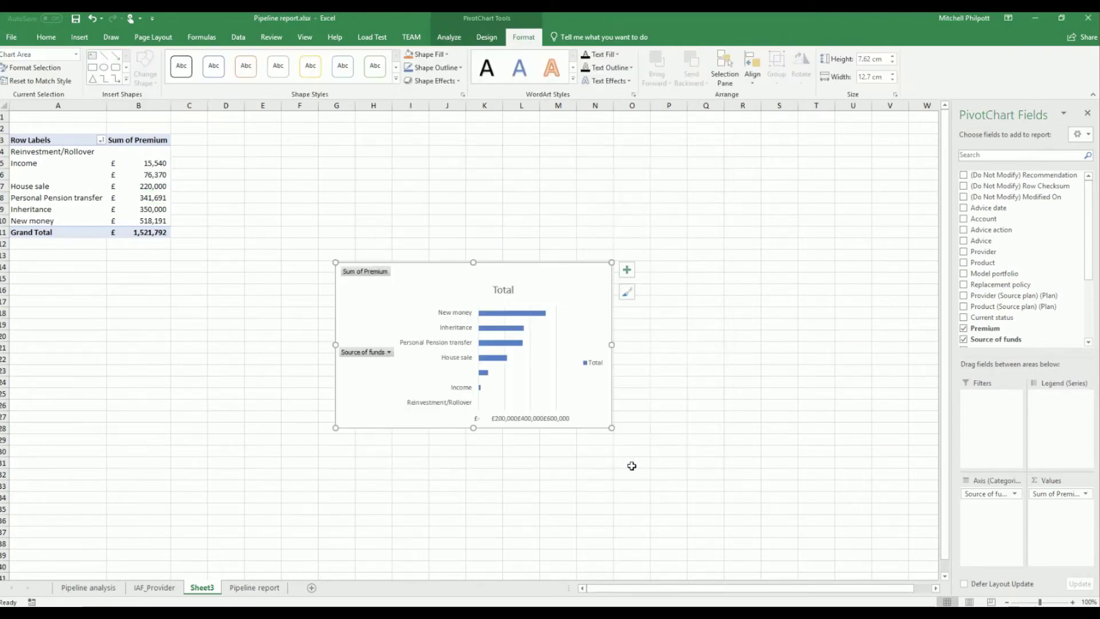
drag(414, 273, 275, 142)
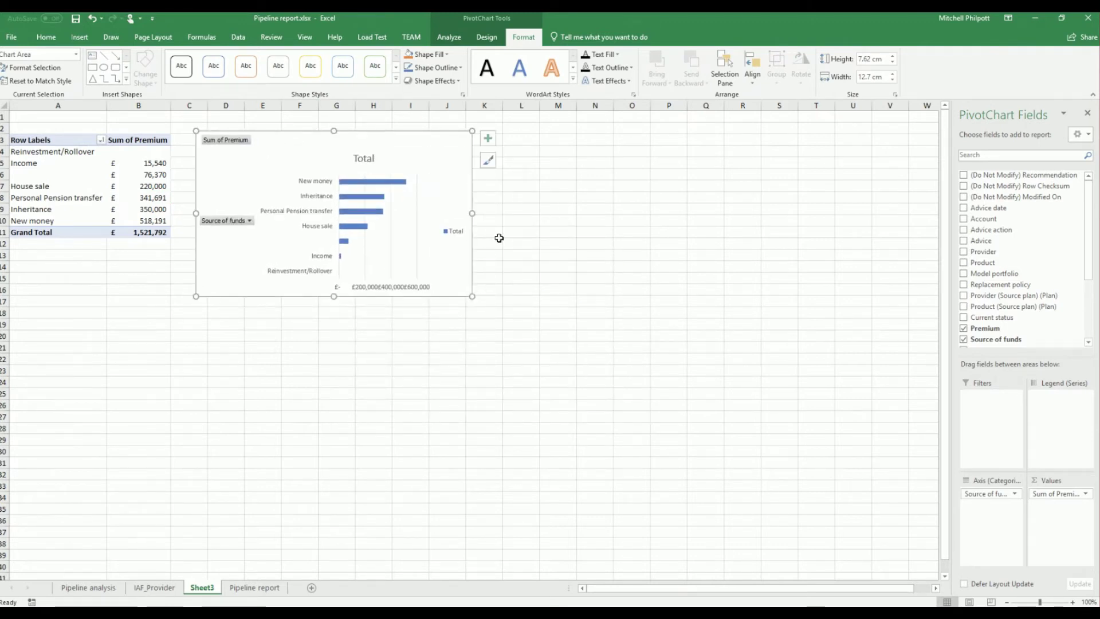
drag(471, 213, 553, 215)
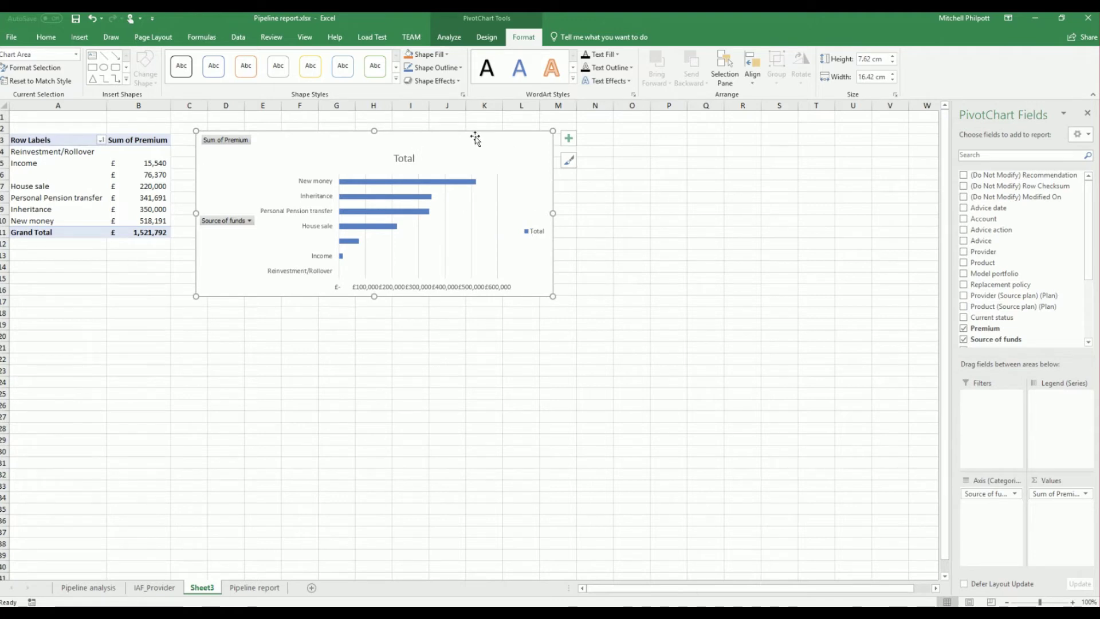
- Add Outside End data labels to the bar chart and hide all its field buttons
click(486, 38)
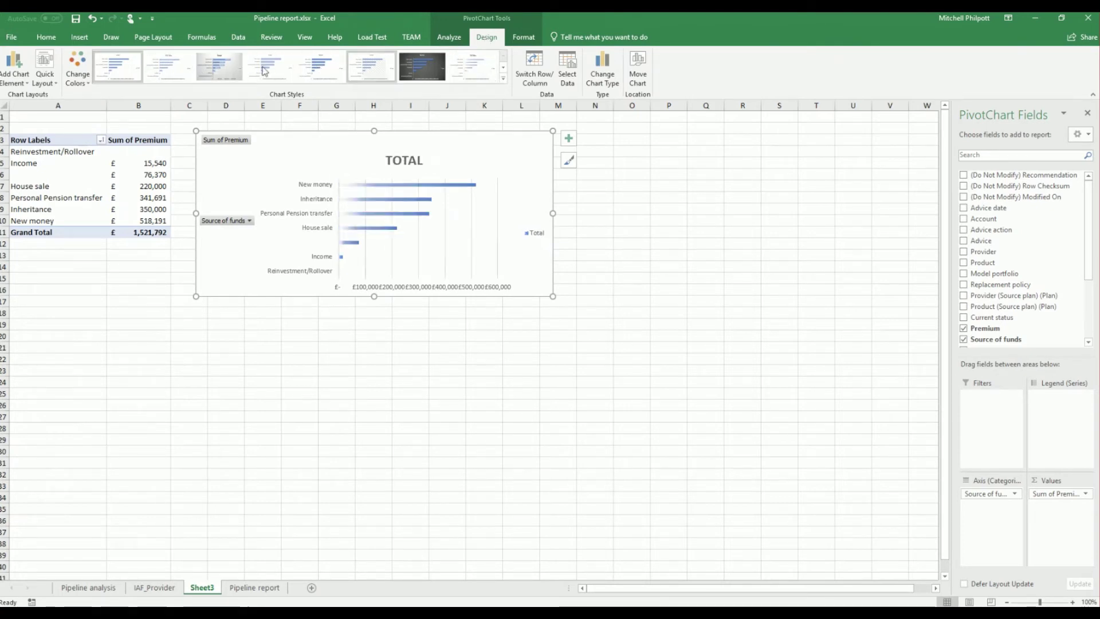
click(15, 79)
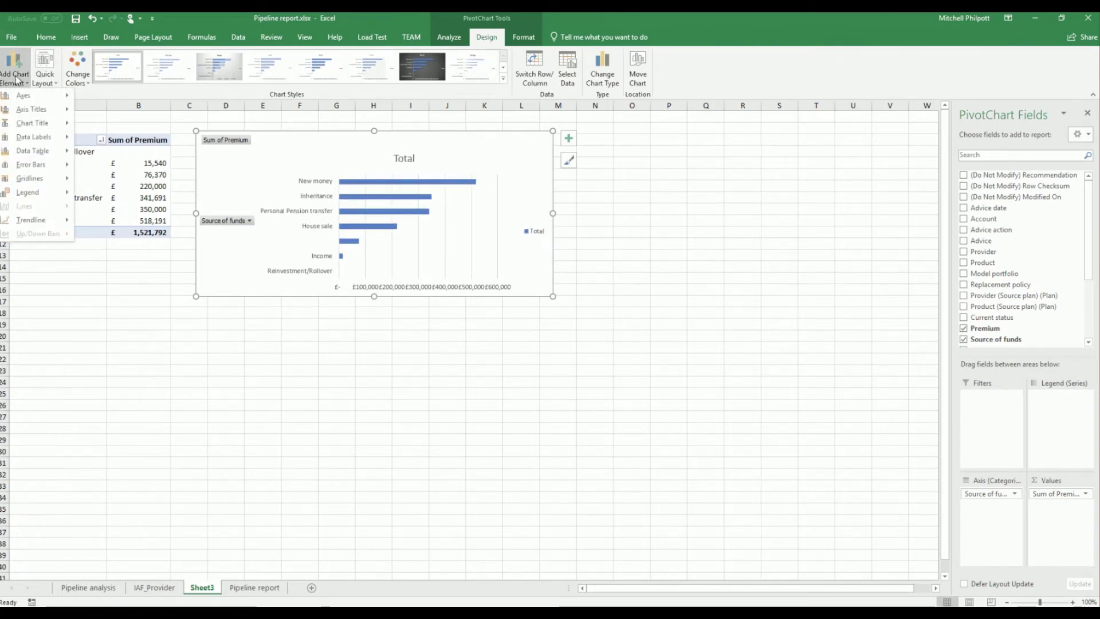
mouse_move(33, 140)
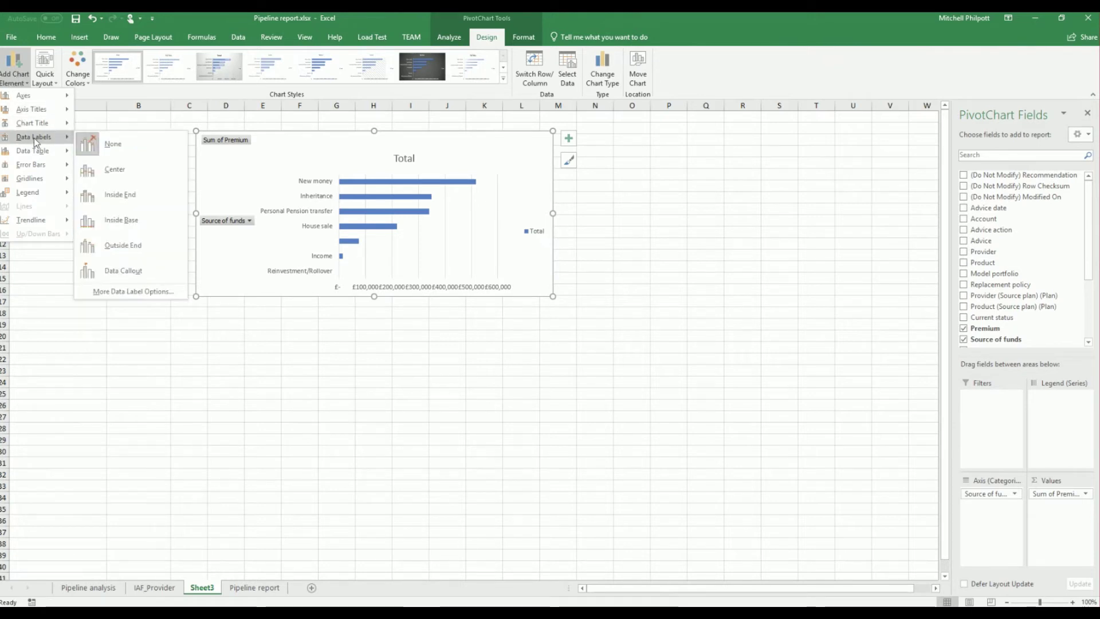
click(138, 246)
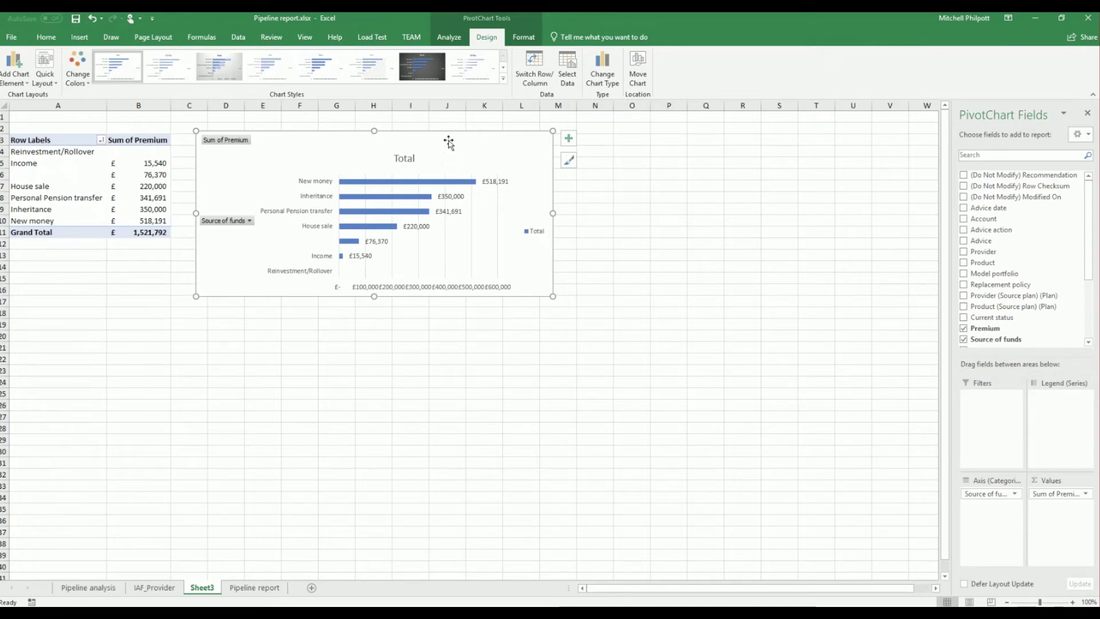
click(448, 37)
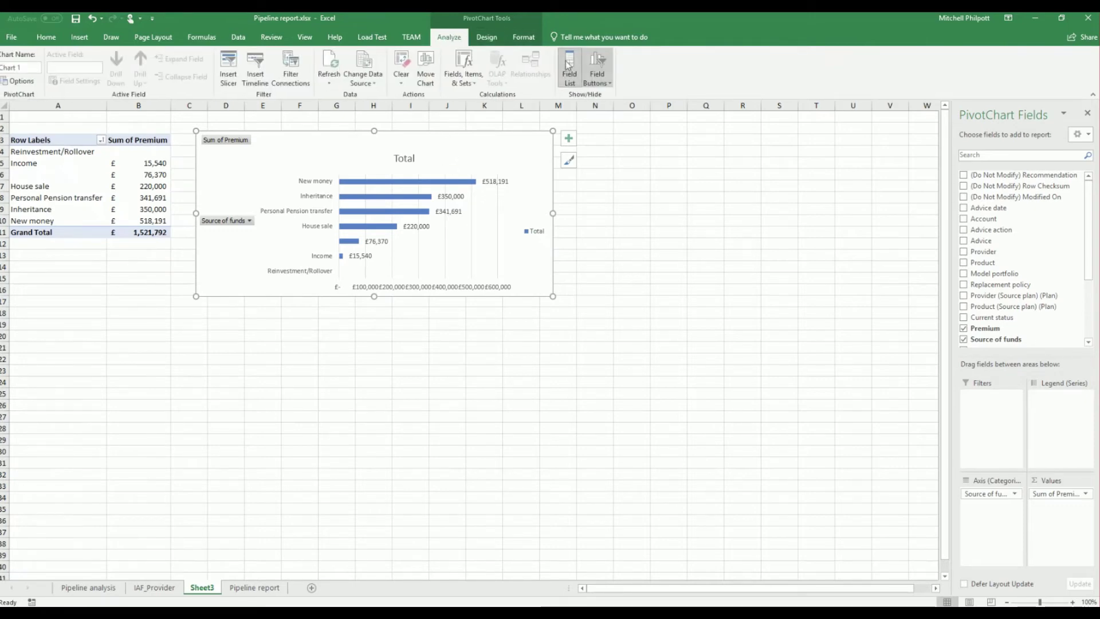
click(602, 60)
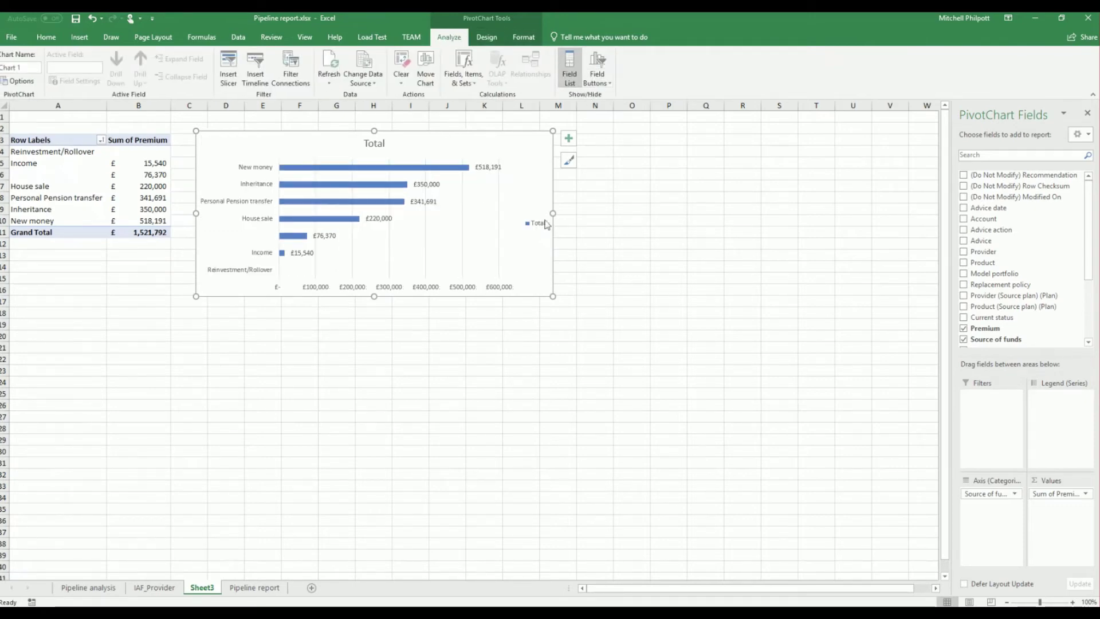
- Enlarge the bar chart in both width and height, and remove its legend
drag(558, 296, 599, 328)
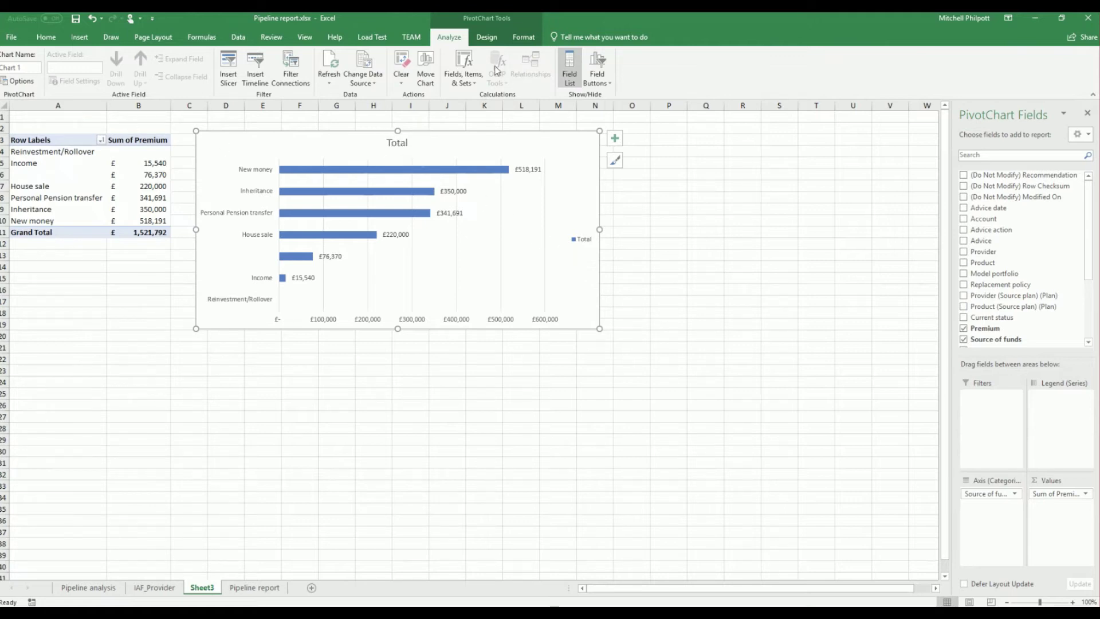
click(486, 36)
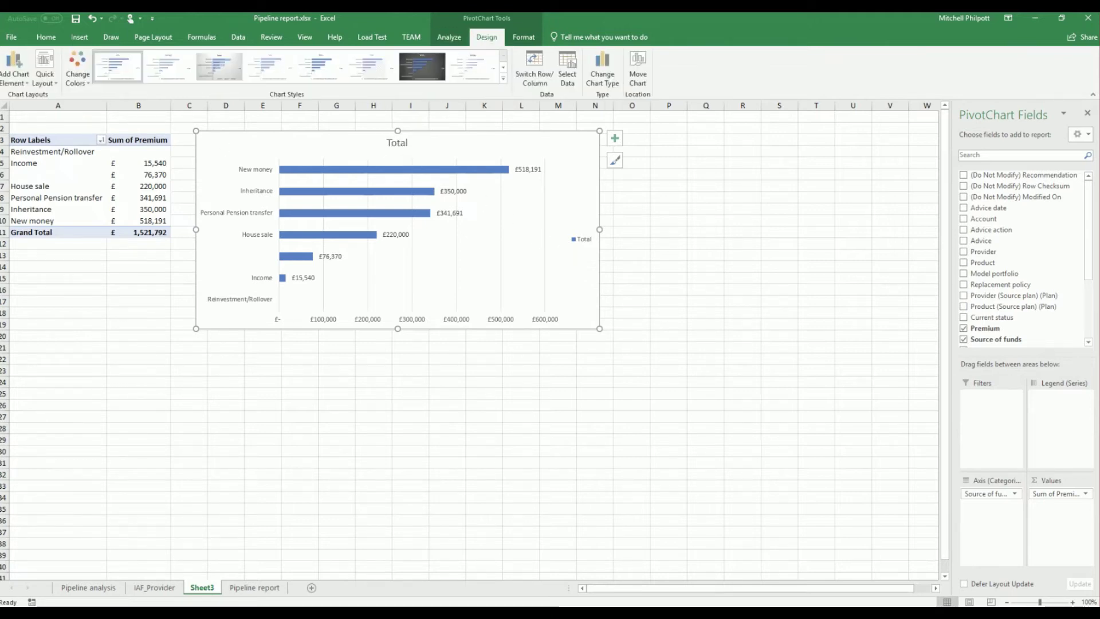
click(12, 83)
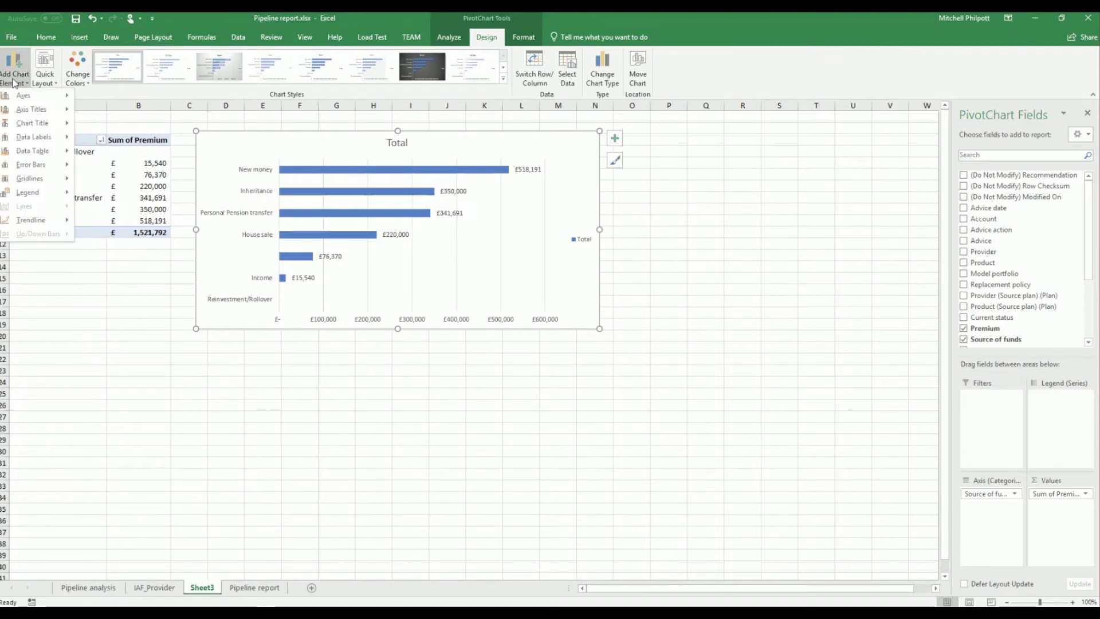
mouse_move(30, 197)
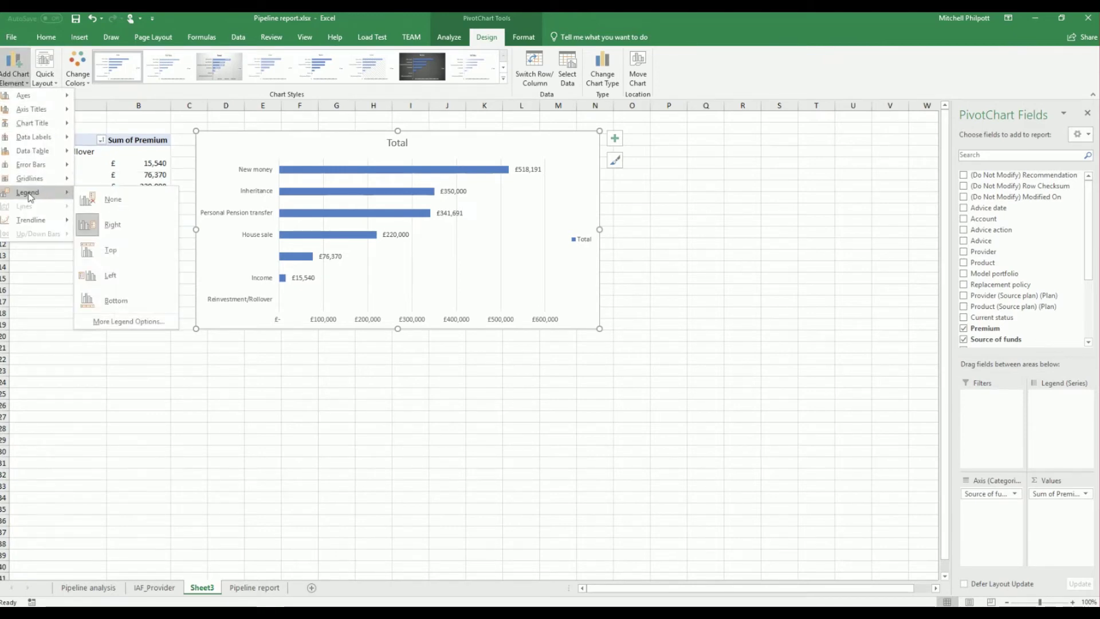
click(119, 198)
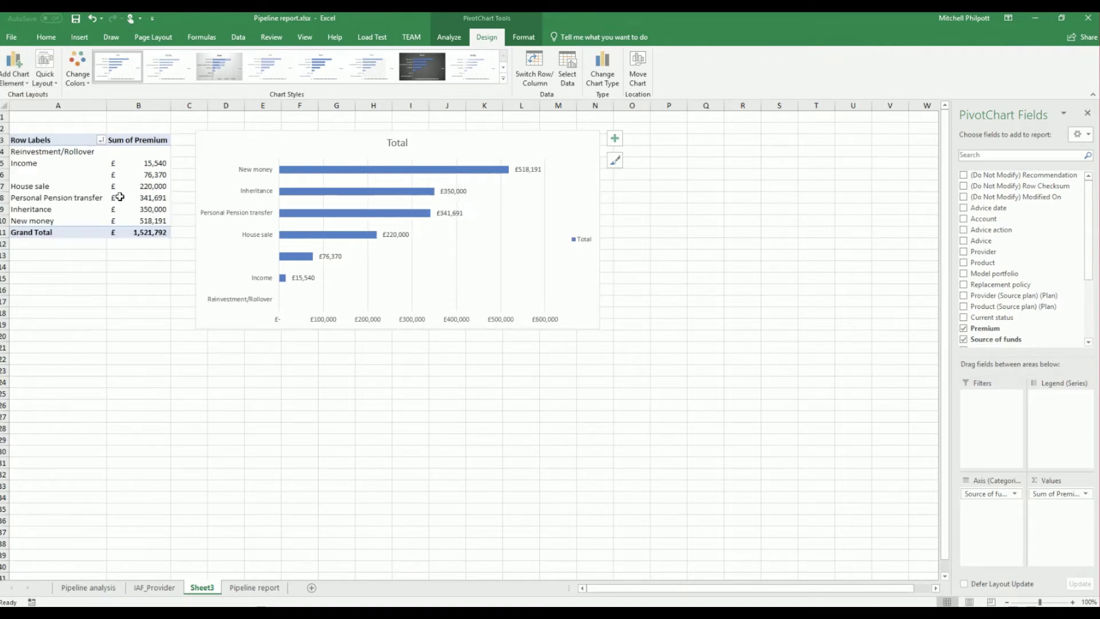
- Replace the chart title with "Premium by source of funds"
double_click(398, 142)
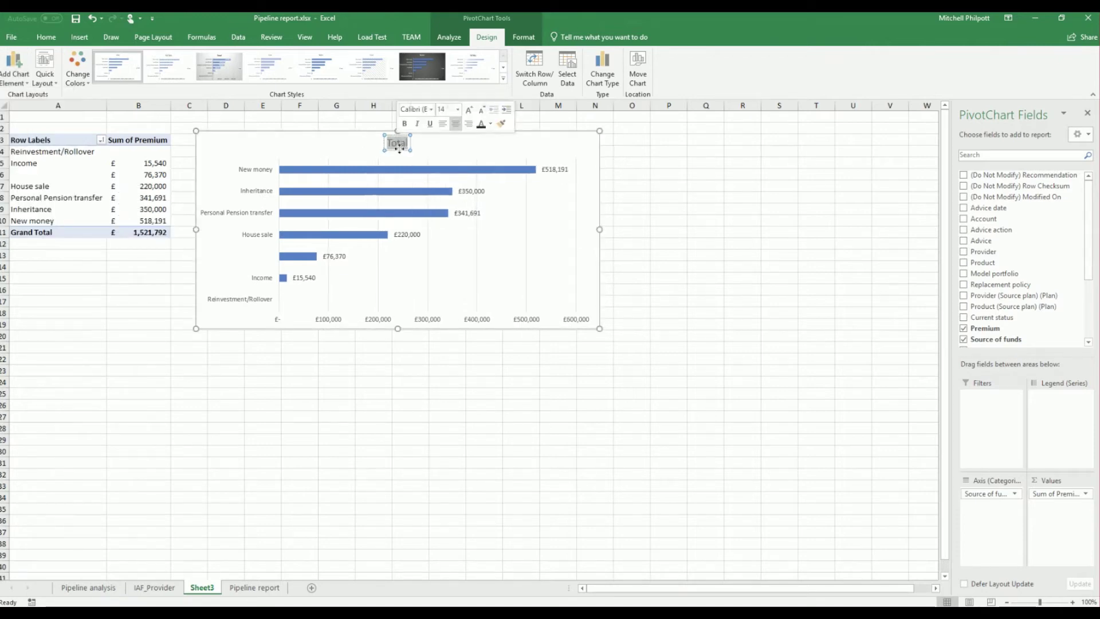
text(Pre)
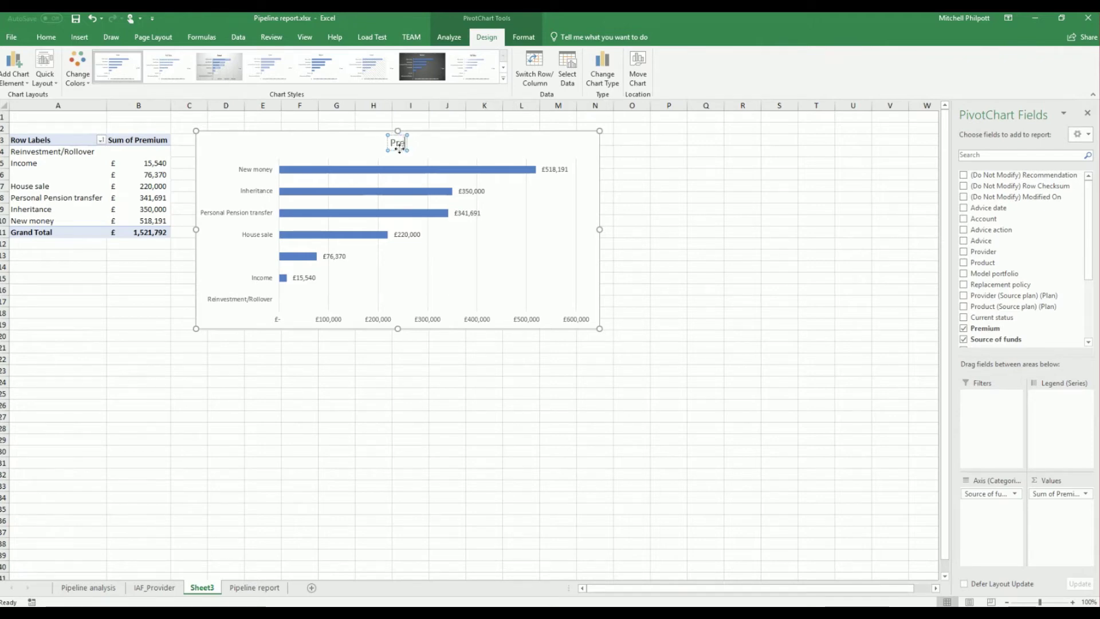
text(mium by sou)
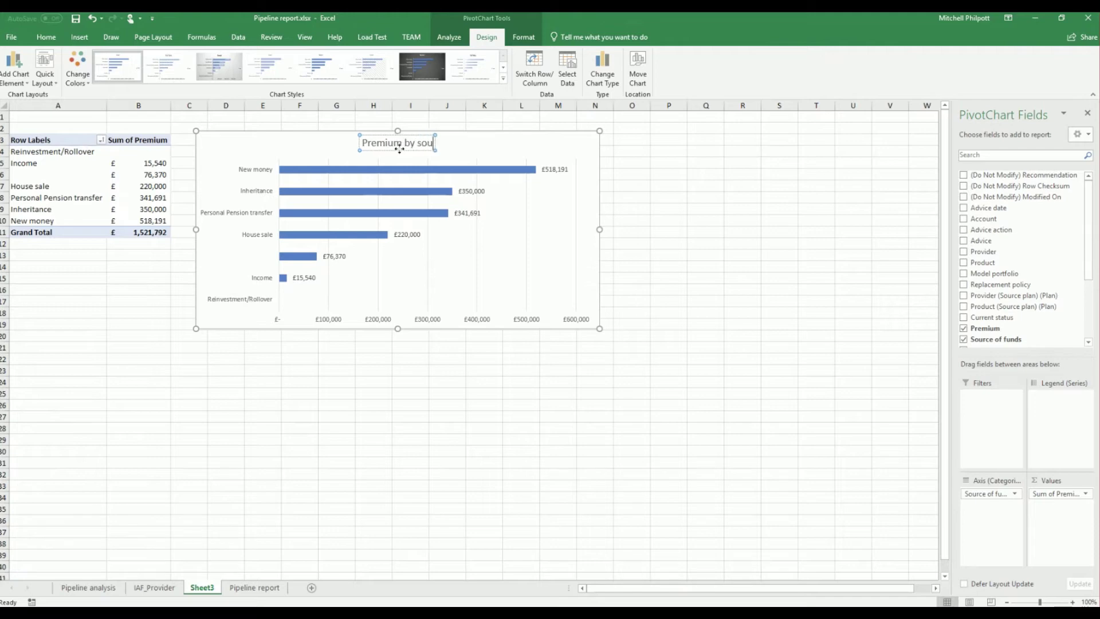
text(rce of funds)
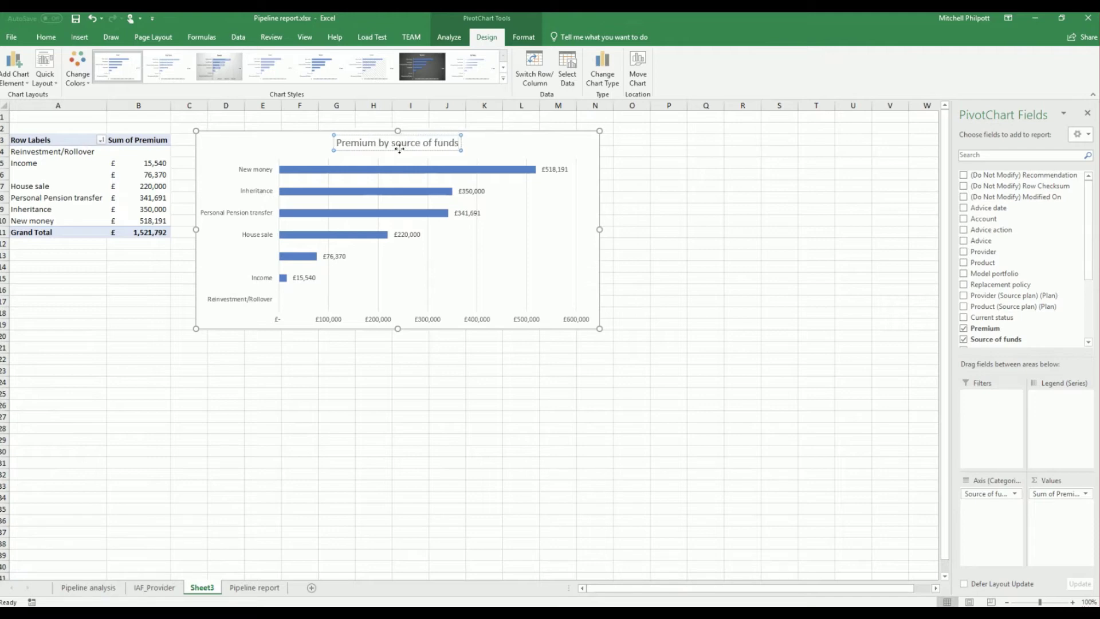
- Format the whole chart title as bold black text at font size 11
triple_click(392, 141)
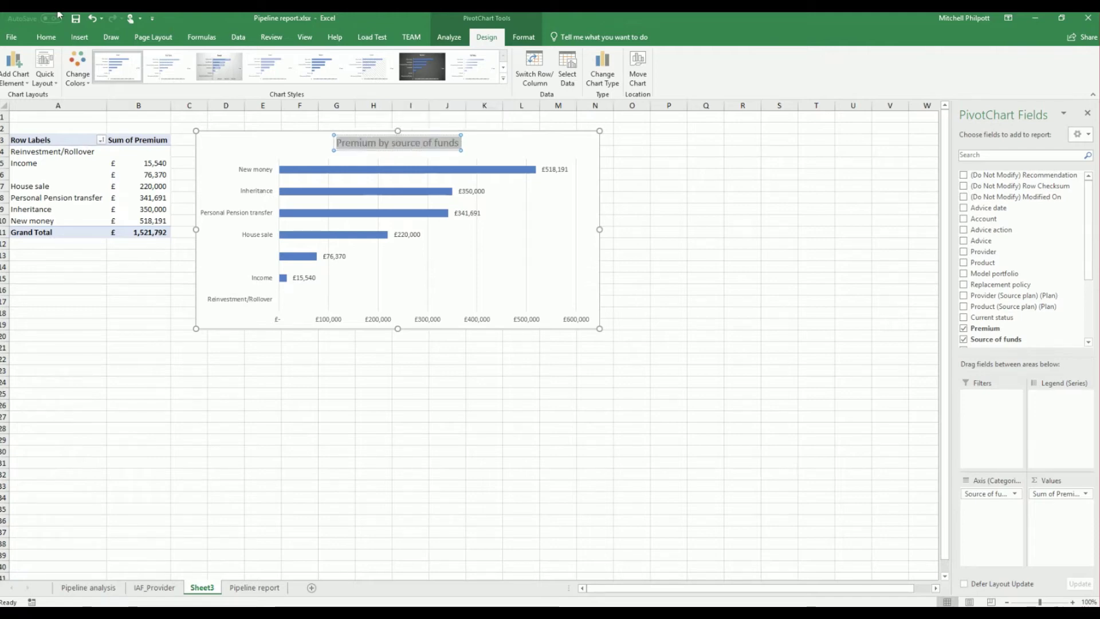
click(48, 38)
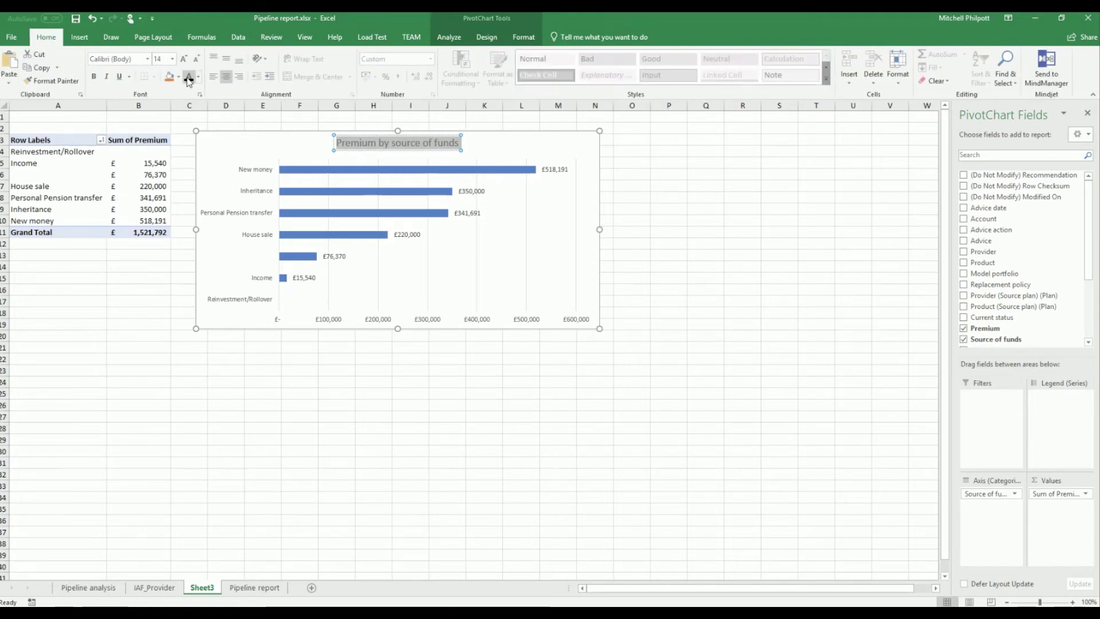
click(196, 59)
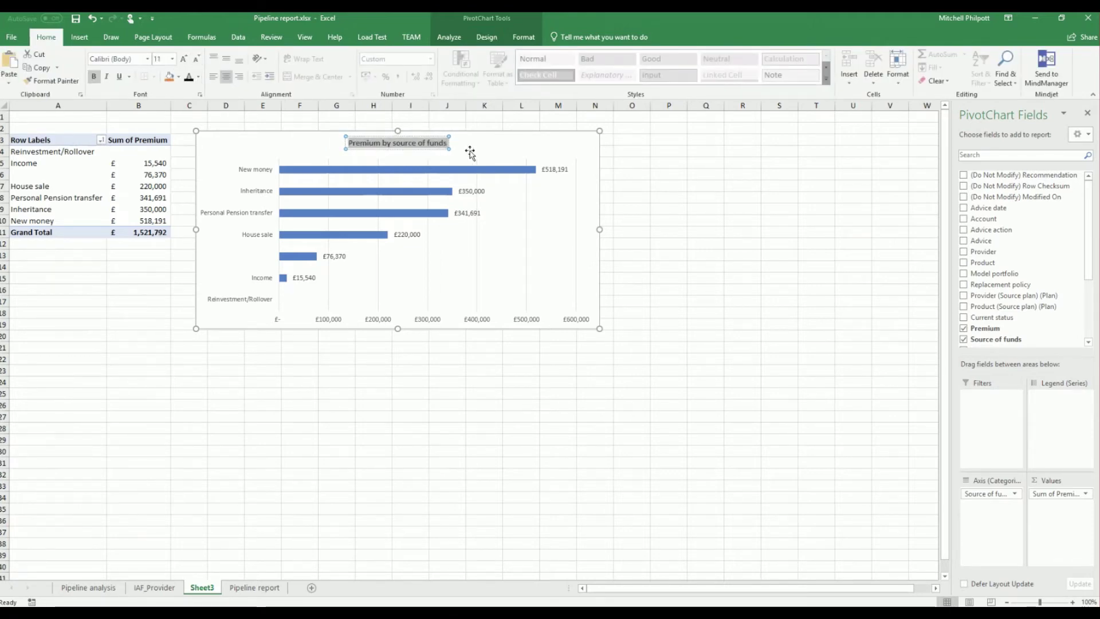
- Apply the sixth chart style, with the shaded plot area, to the Premium by source of funds chart
click(501, 156)
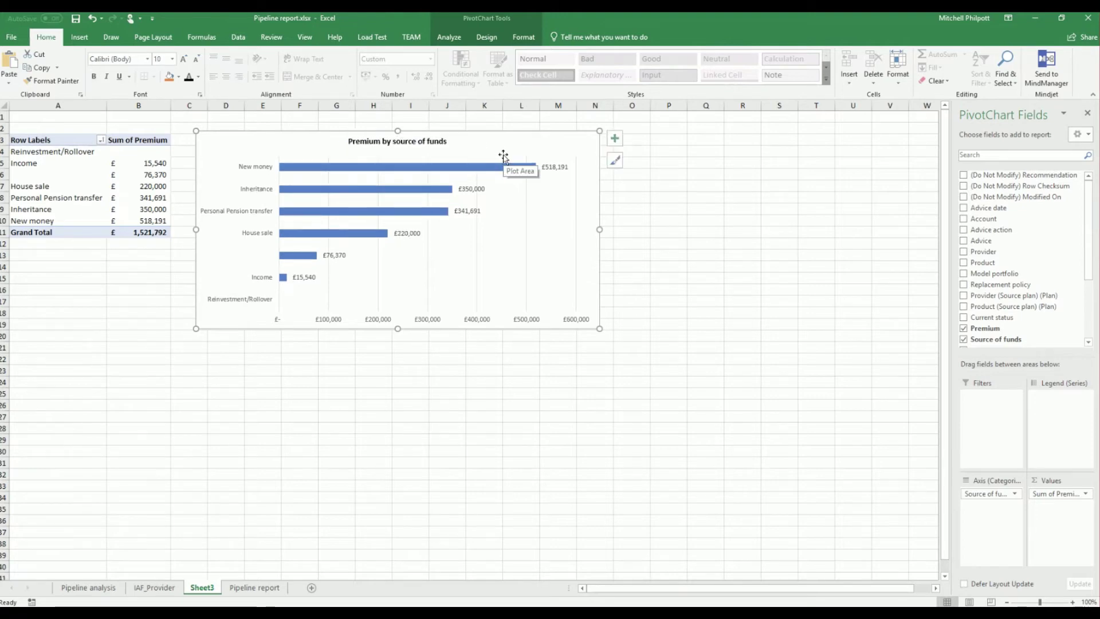
click(486, 37)
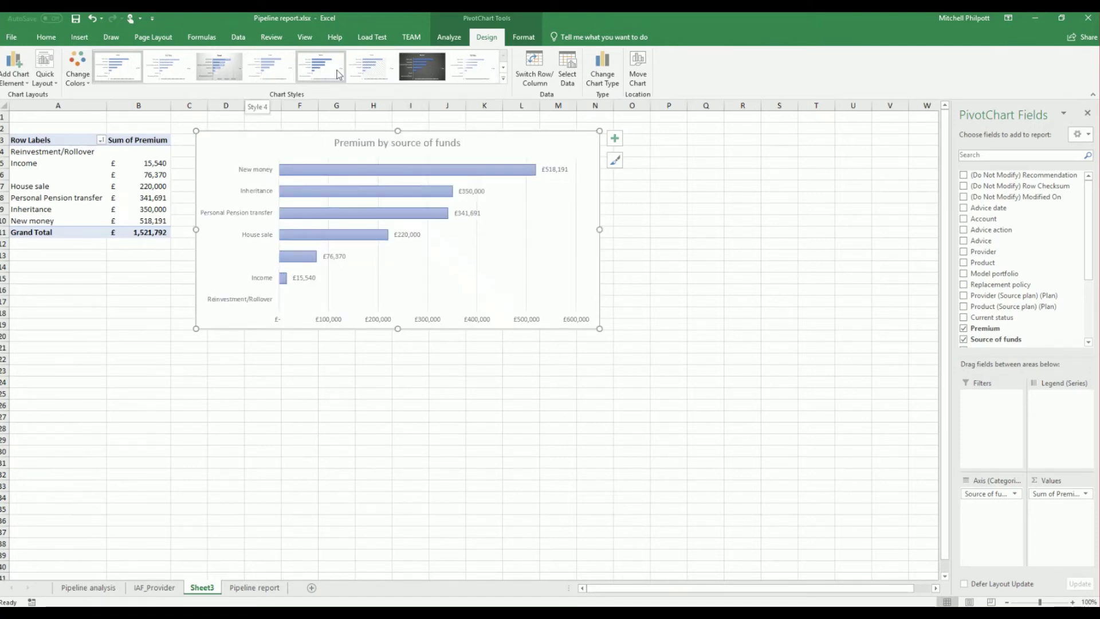
click(369, 74)
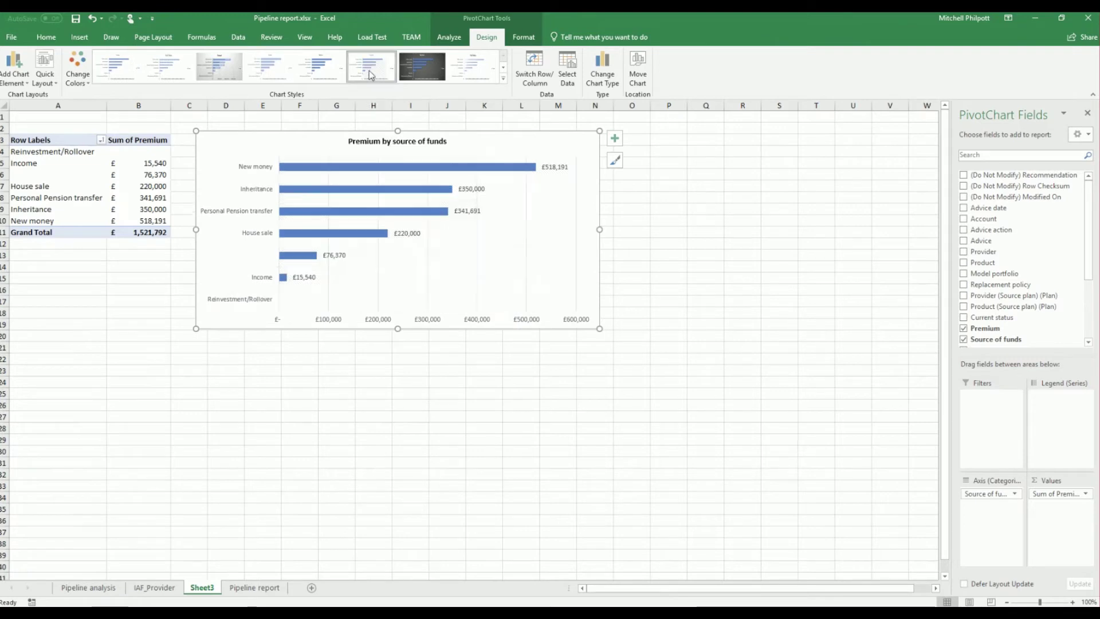
- Format the Premium by source of funds chart title as black 12 pt text in the Calibri body font
click(359, 145)
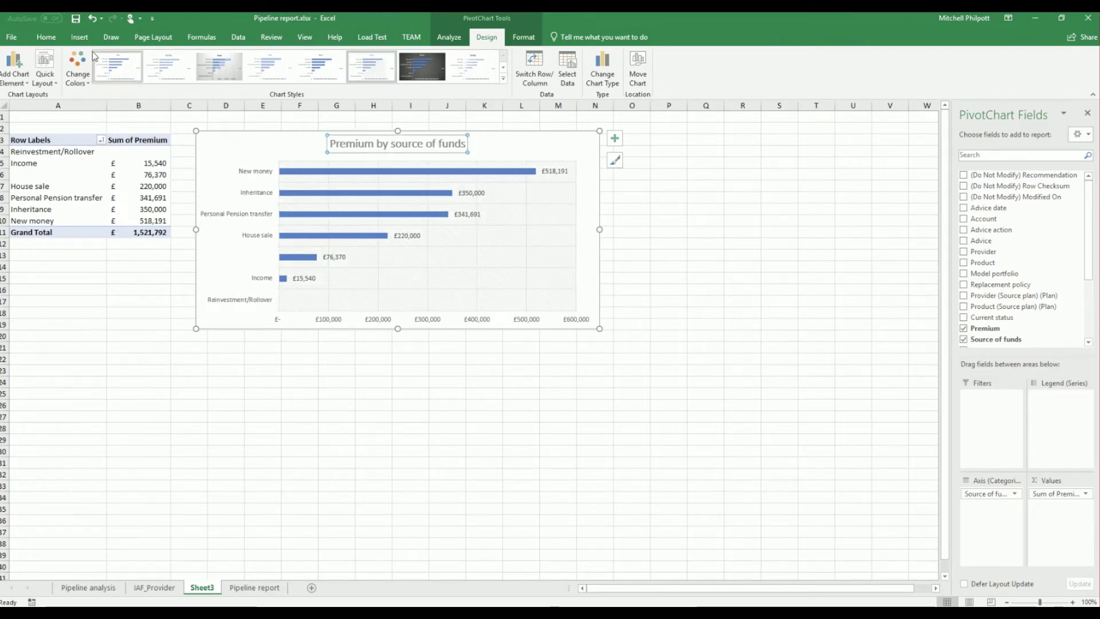
click(49, 36)
click(196, 61)
click(196, 62)
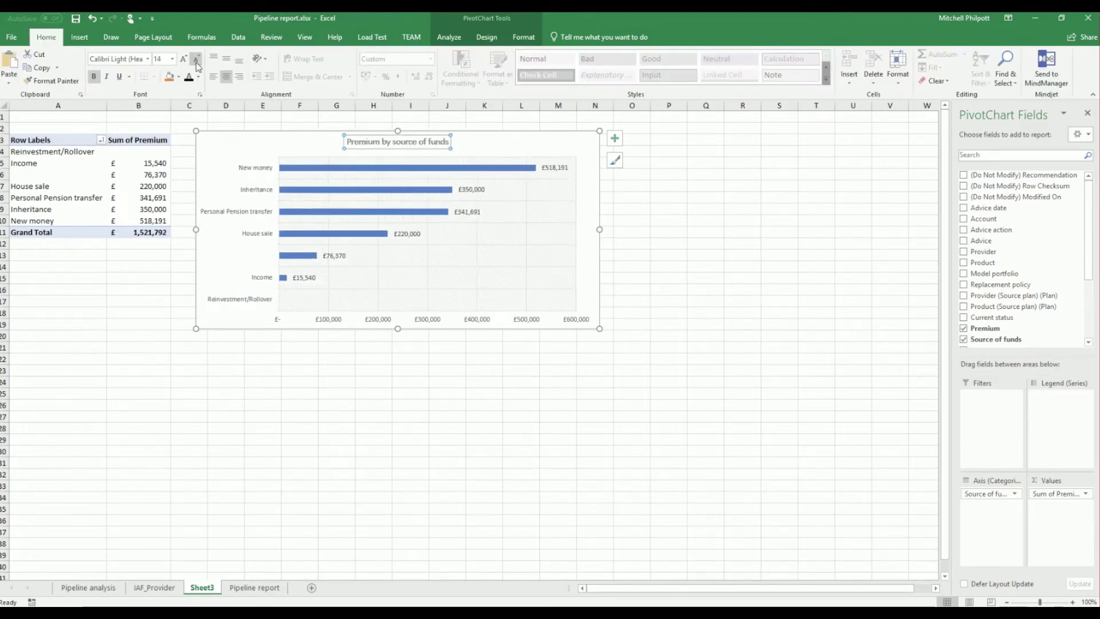
click(189, 84)
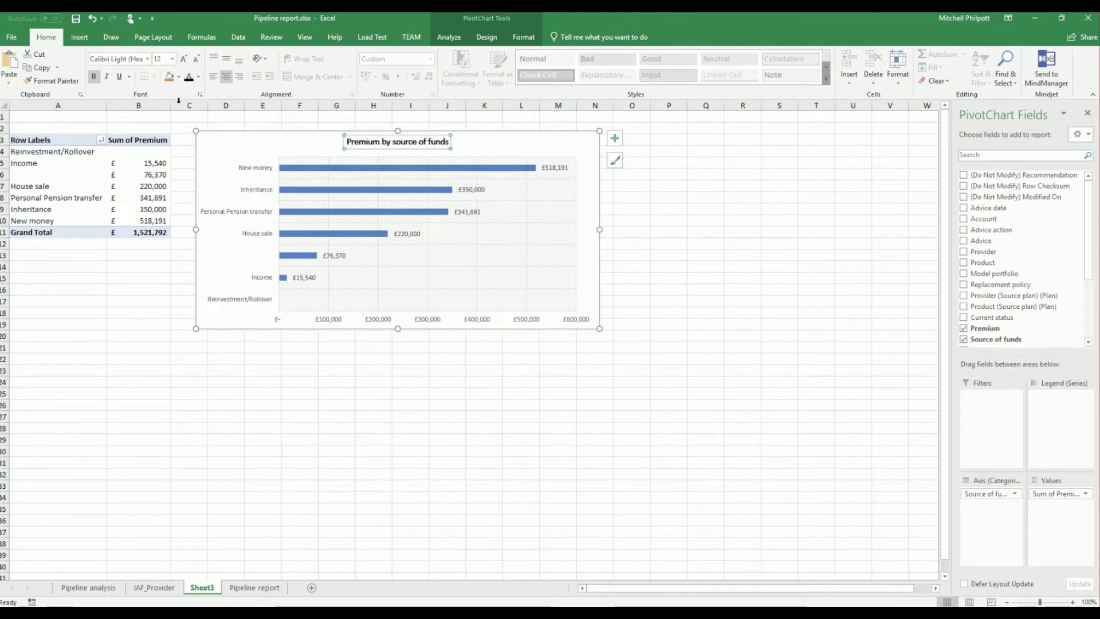
click(148, 59)
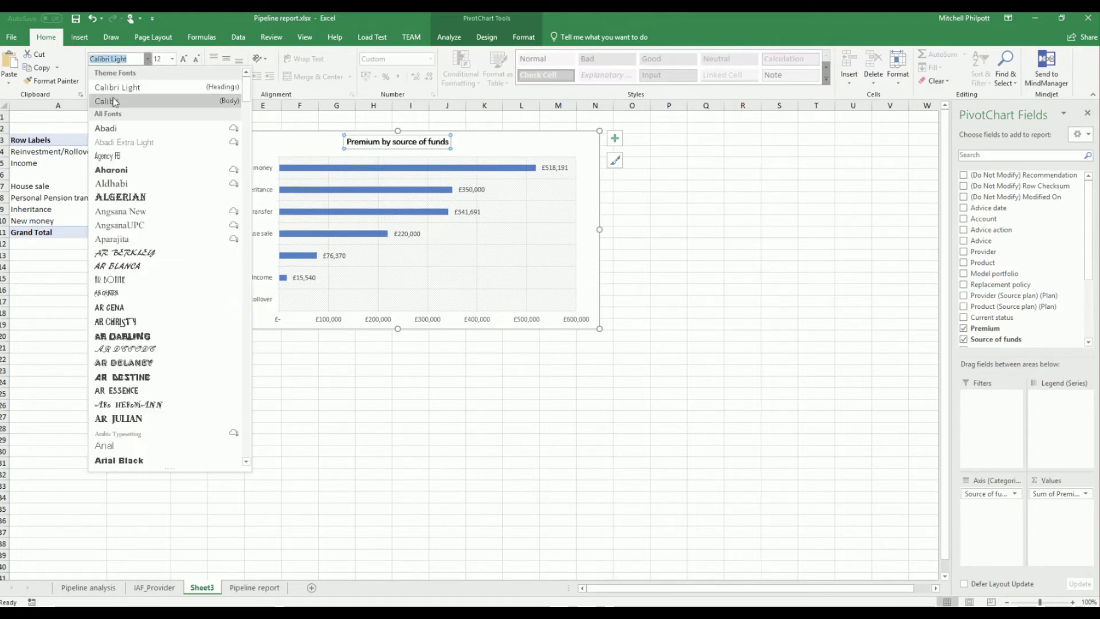
click(189, 103)
click(527, 147)
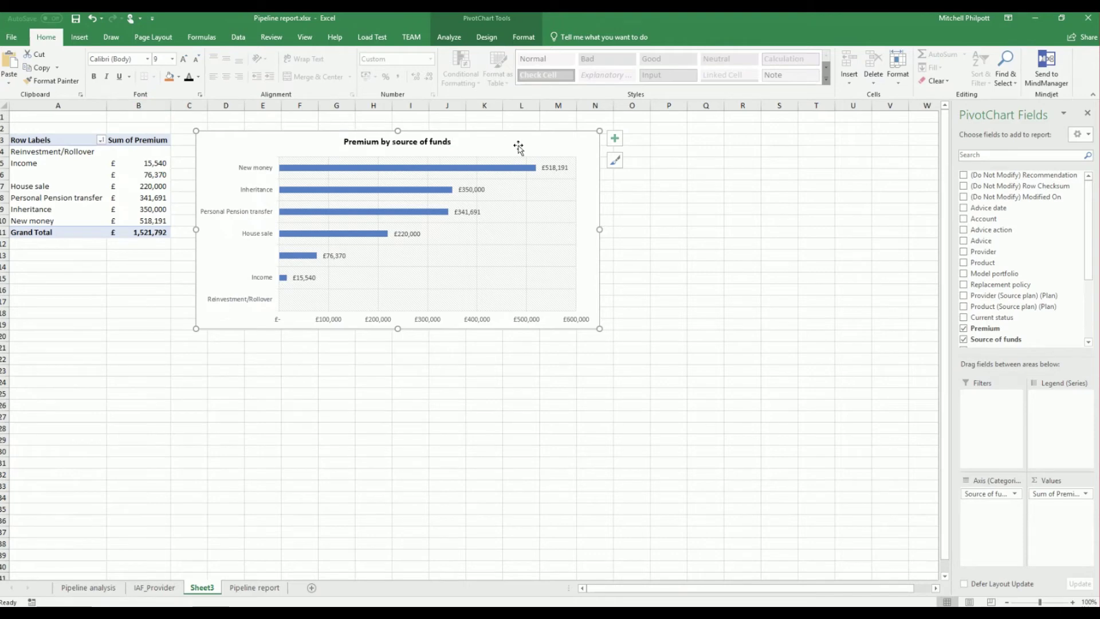
- Move the Premium by source of funds chart to the Pipeline analysis sheet as an embedded object
right_click(510, 145)
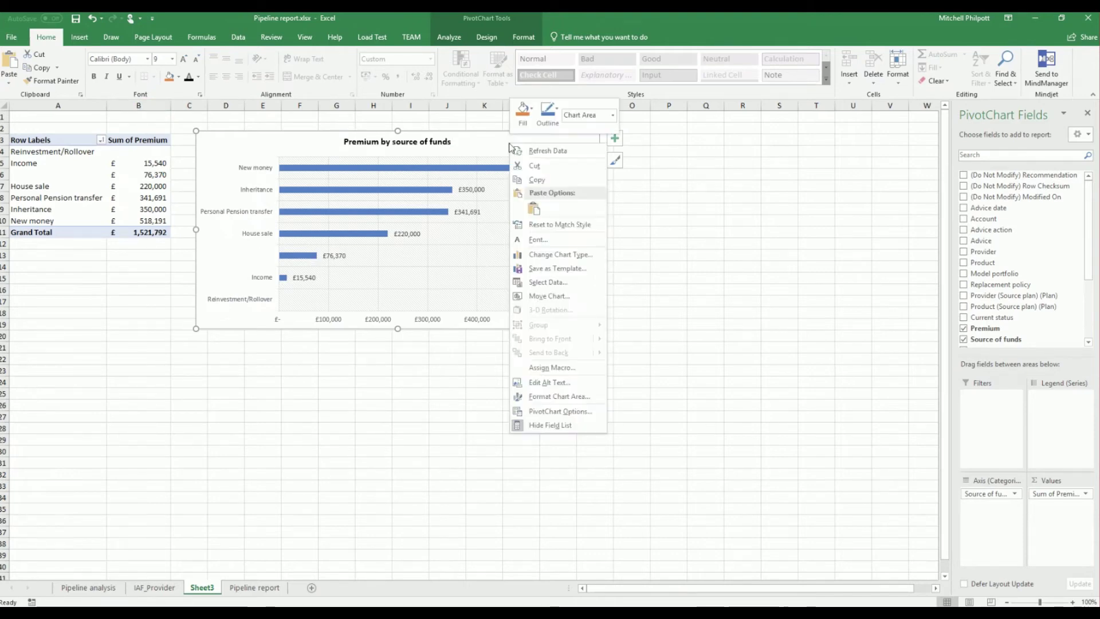
click(549, 296)
click(562, 307)
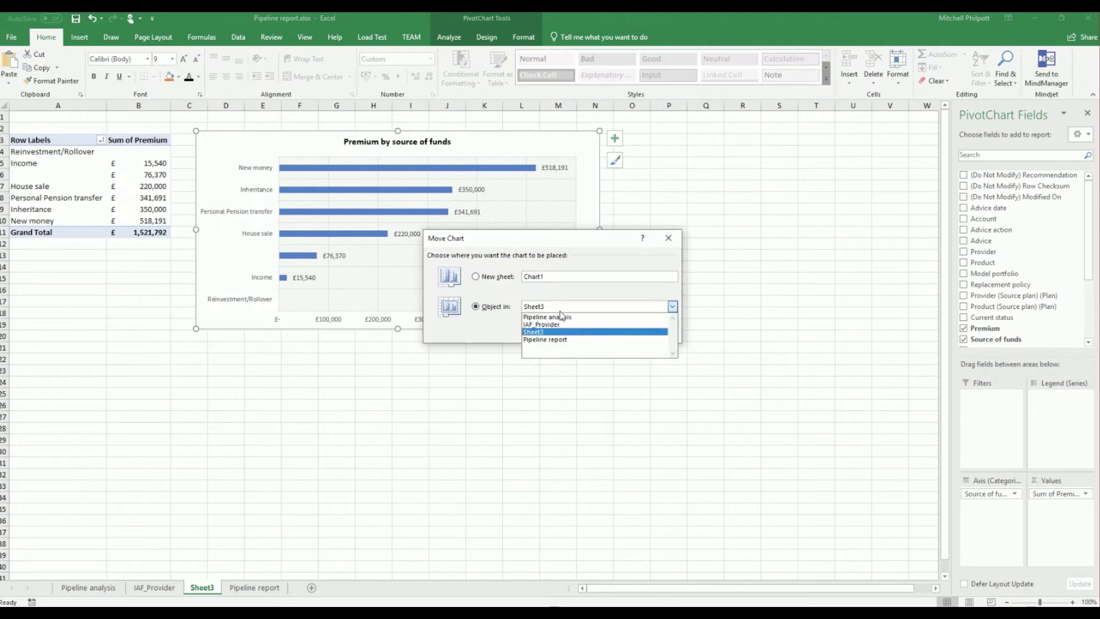
click(566, 332)
click(607, 334)
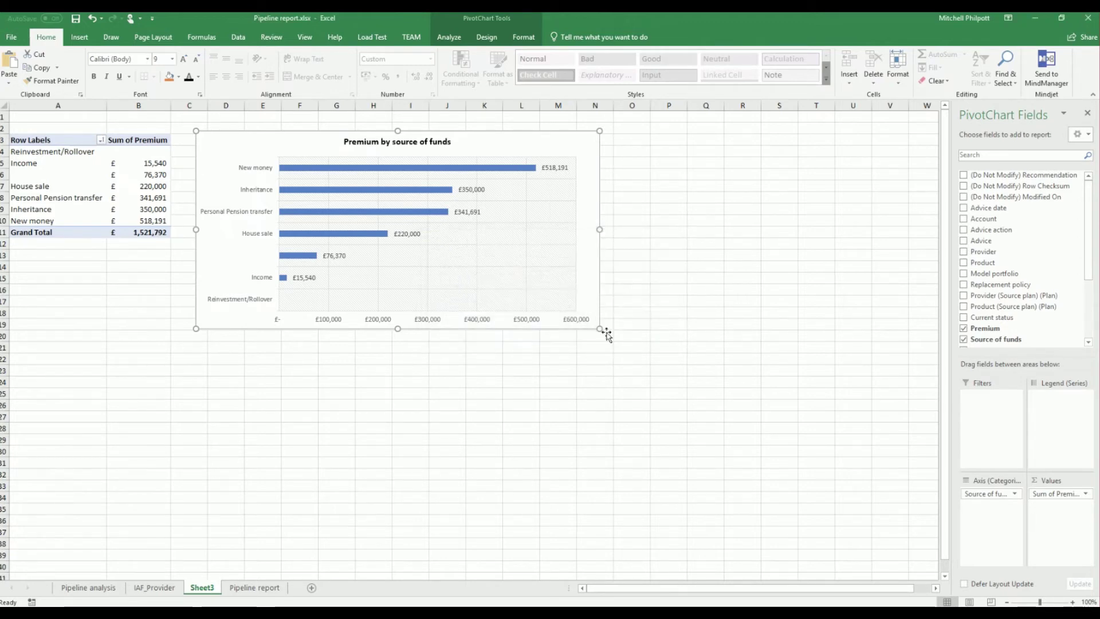
- Narrow the IAF by Provider chart and arrange it side by side with the Premium by source of funds chart, beside the slicers
drag(286, 141, 604, 145)
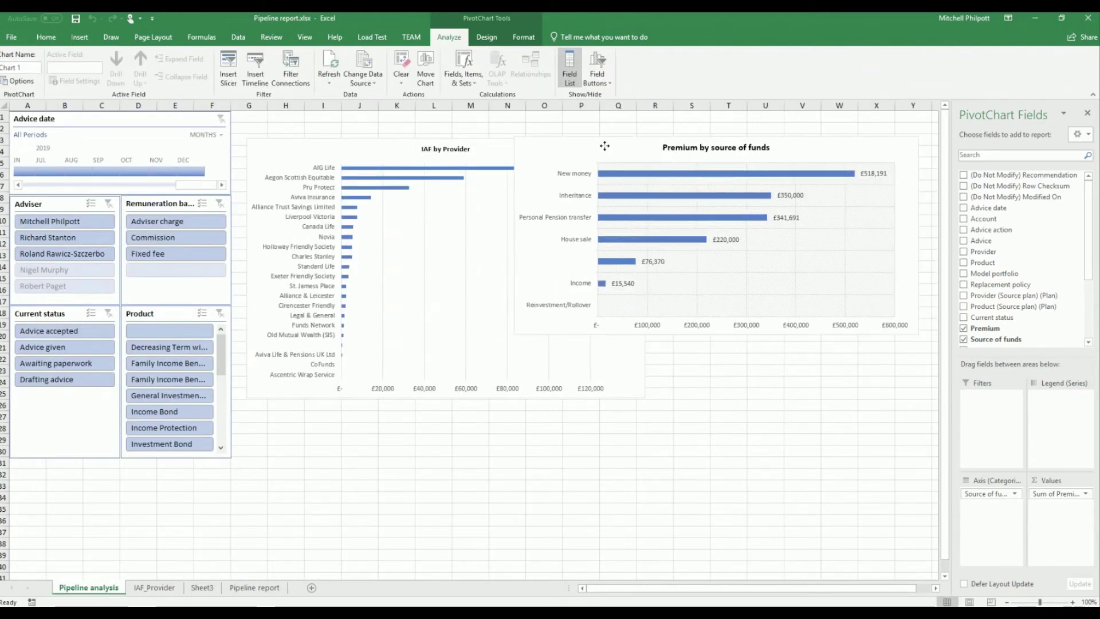
click(384, 164)
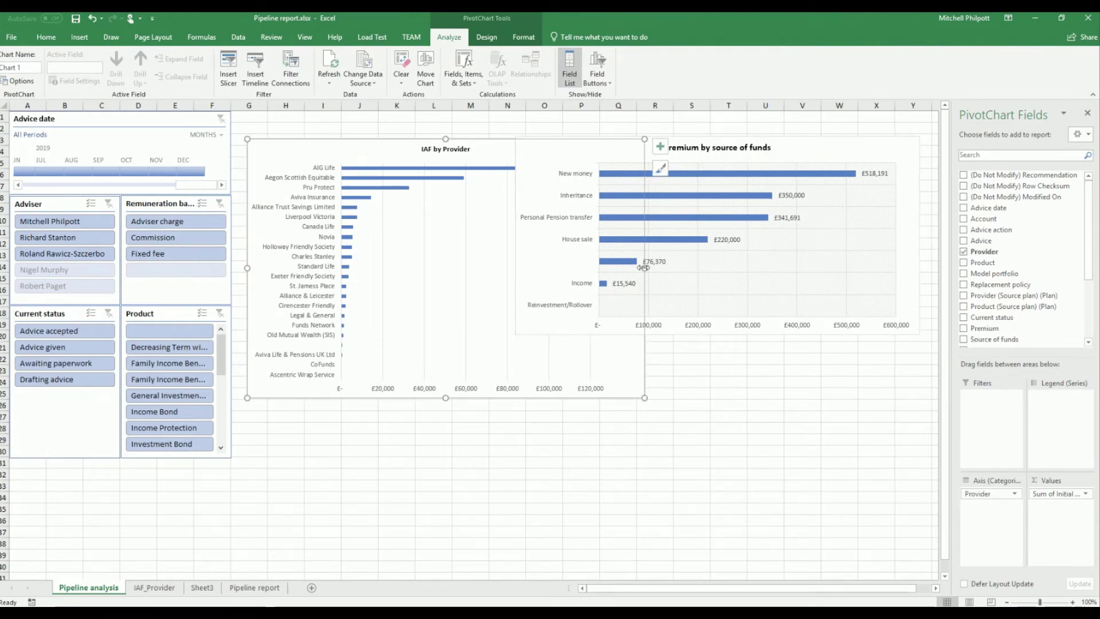
drag(644, 268, 543, 265)
drag(326, 149, 312, 134)
drag(615, 145, 630, 133)
click(588, 370)
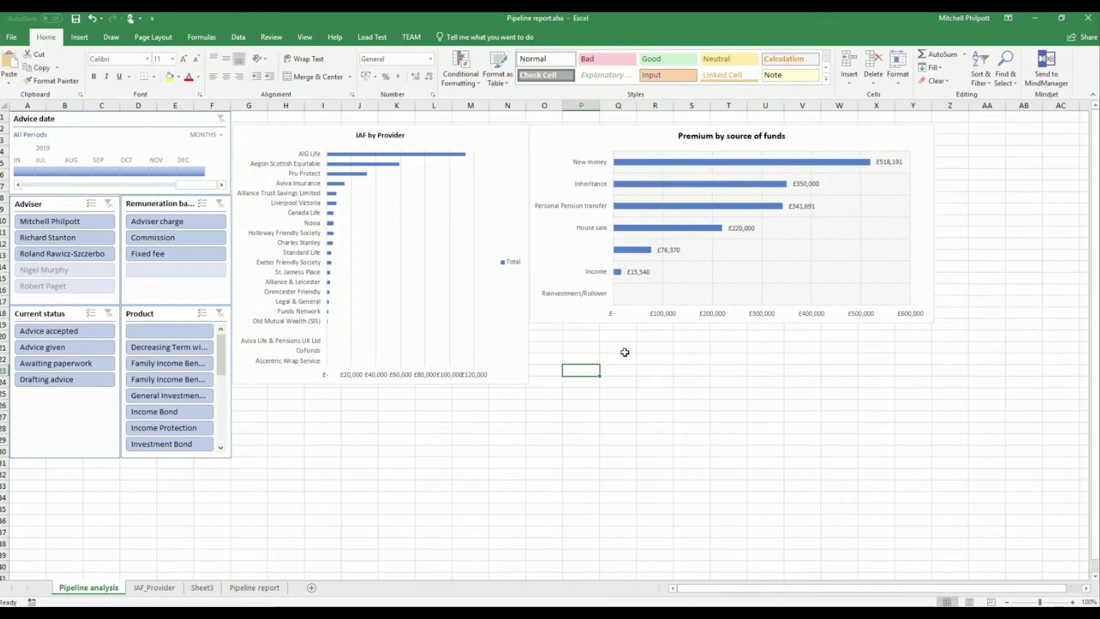
- Test the Product slicer by filtering to the Decreasing Term item, and clear its filter
click(148, 349)
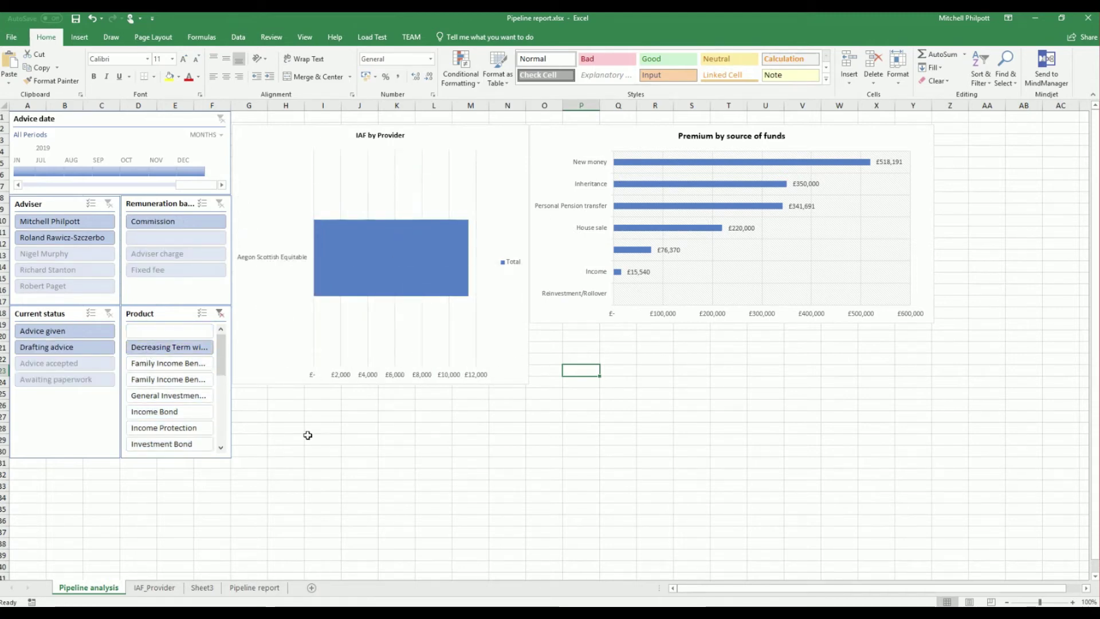
click(217, 312)
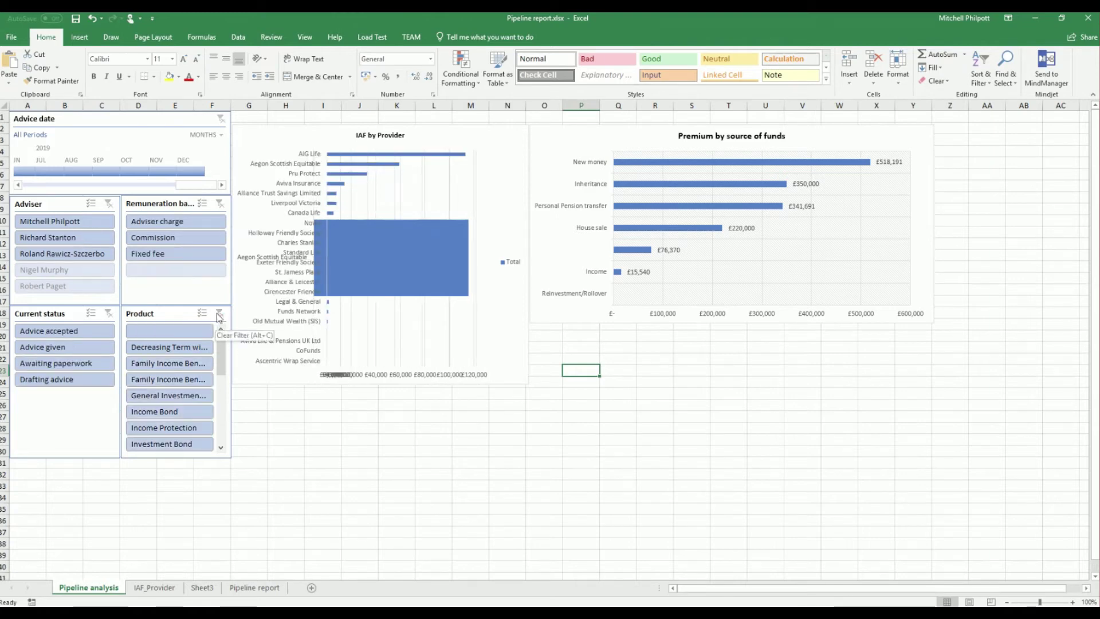
- Connect the Adviser slicer to PivotTable2 on Sheet3, and test it by filtering to one adviser and clearing the filter
click(67, 204)
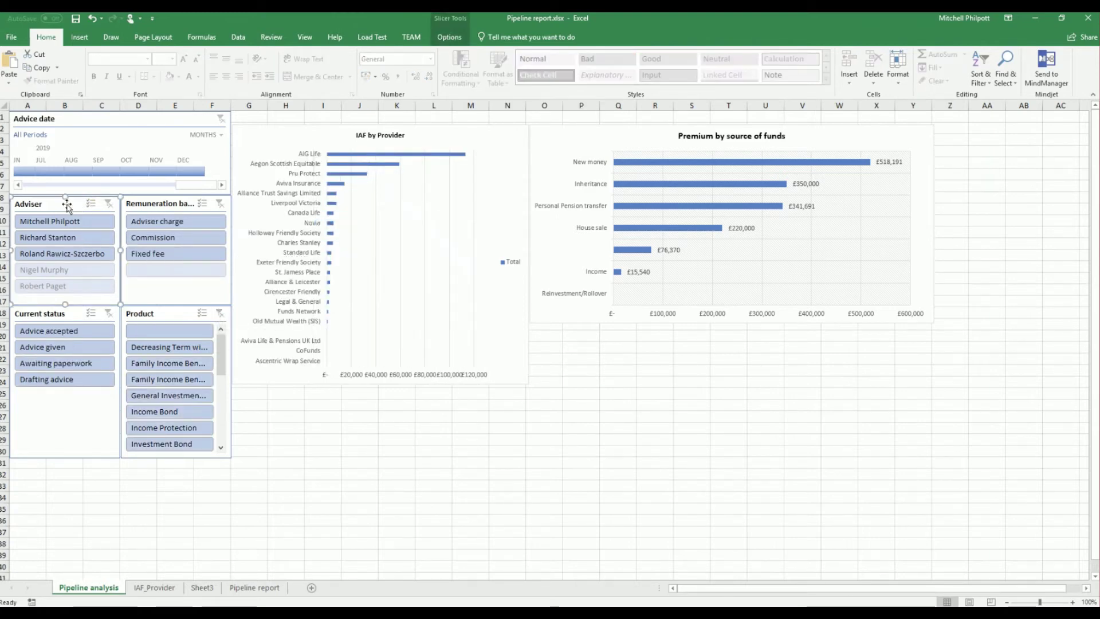
click(449, 37)
click(86, 69)
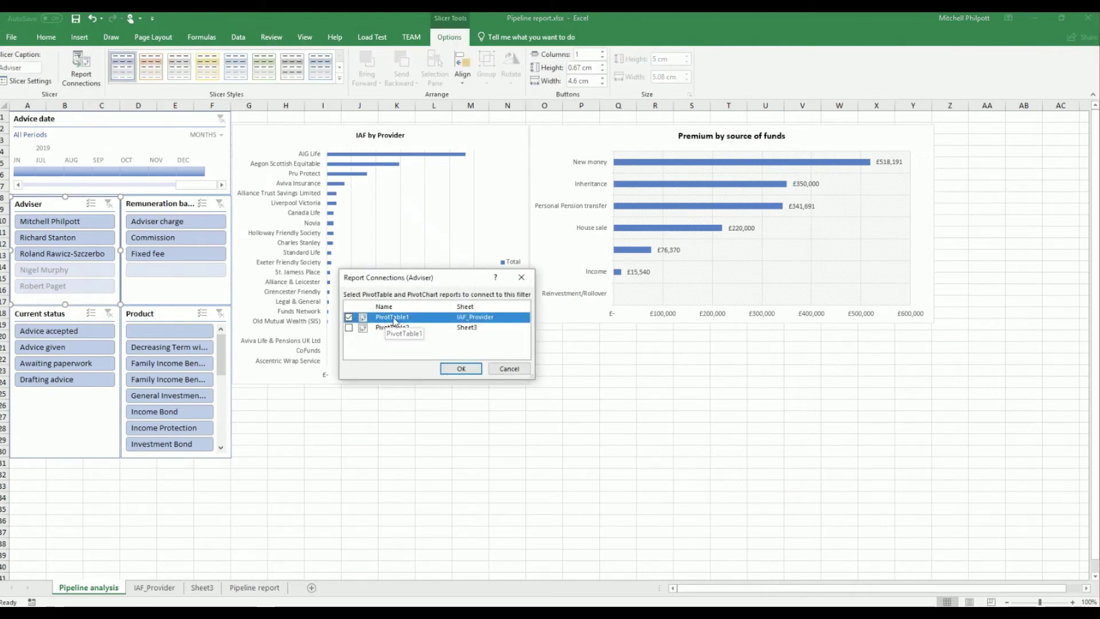
click(348, 327)
click(458, 368)
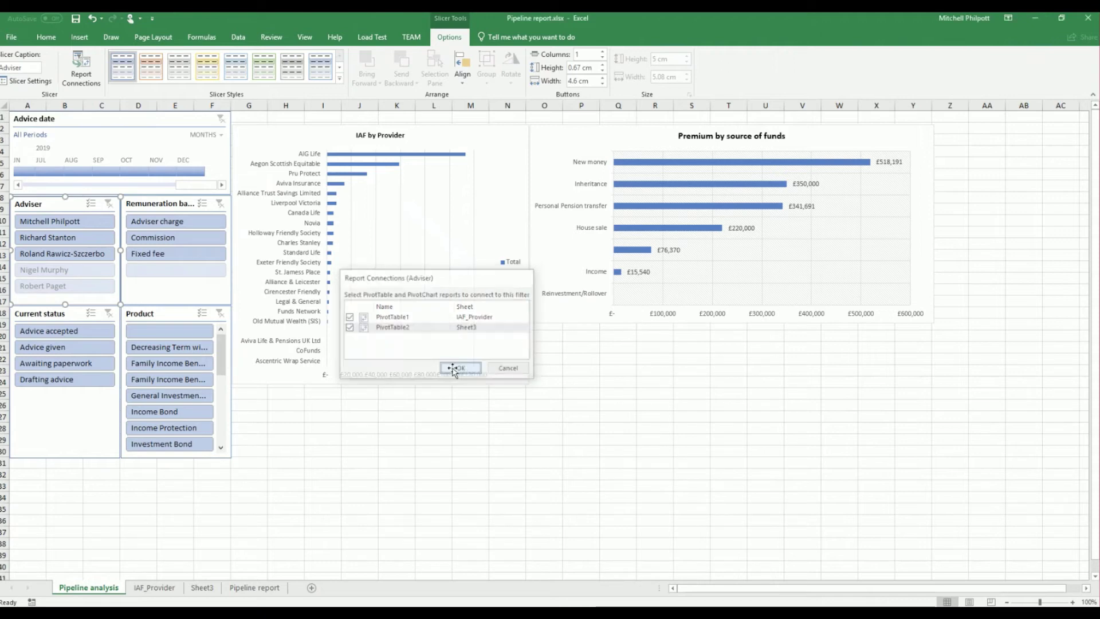
click(49, 238)
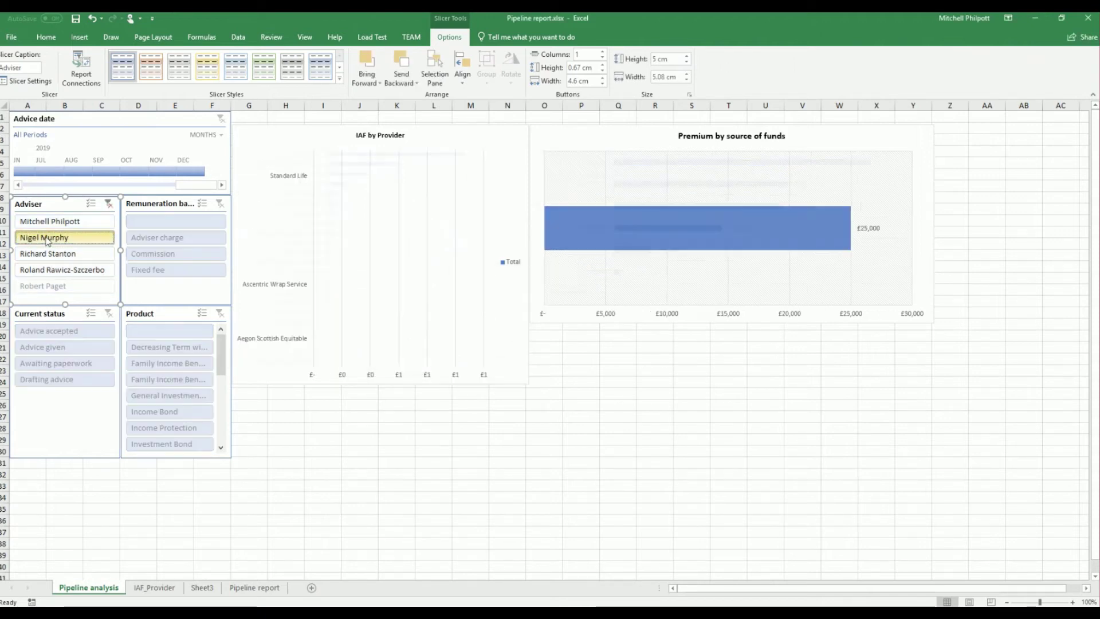
click(108, 204)
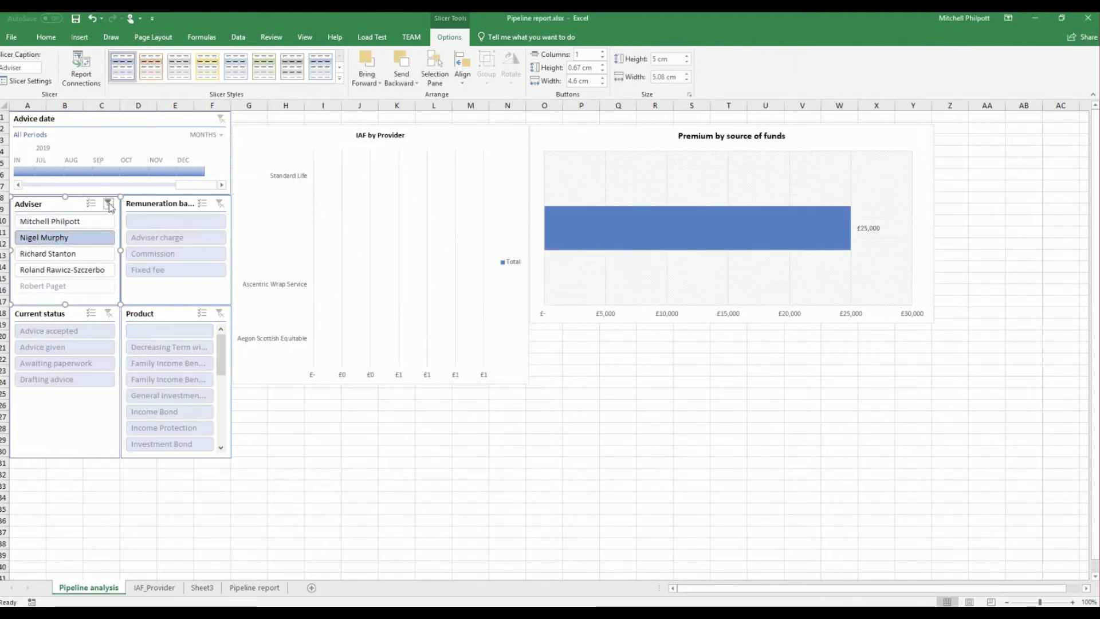
- Connect the Remuneration basis slicer to PivotTable2 on Sheet3 as well
click(146, 205)
click(81, 74)
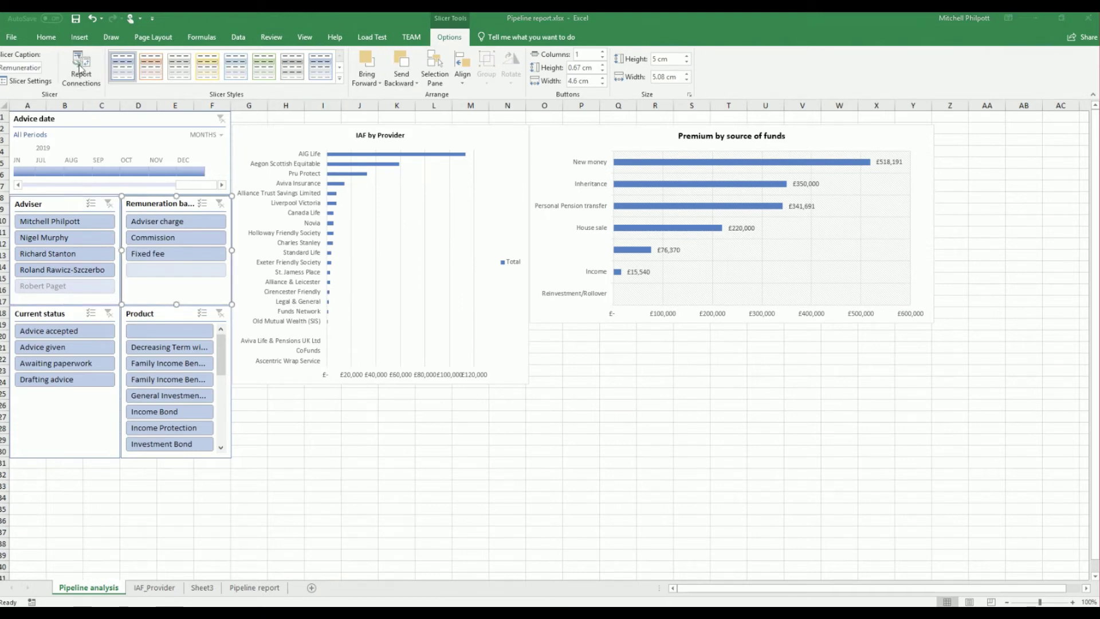
click(348, 327)
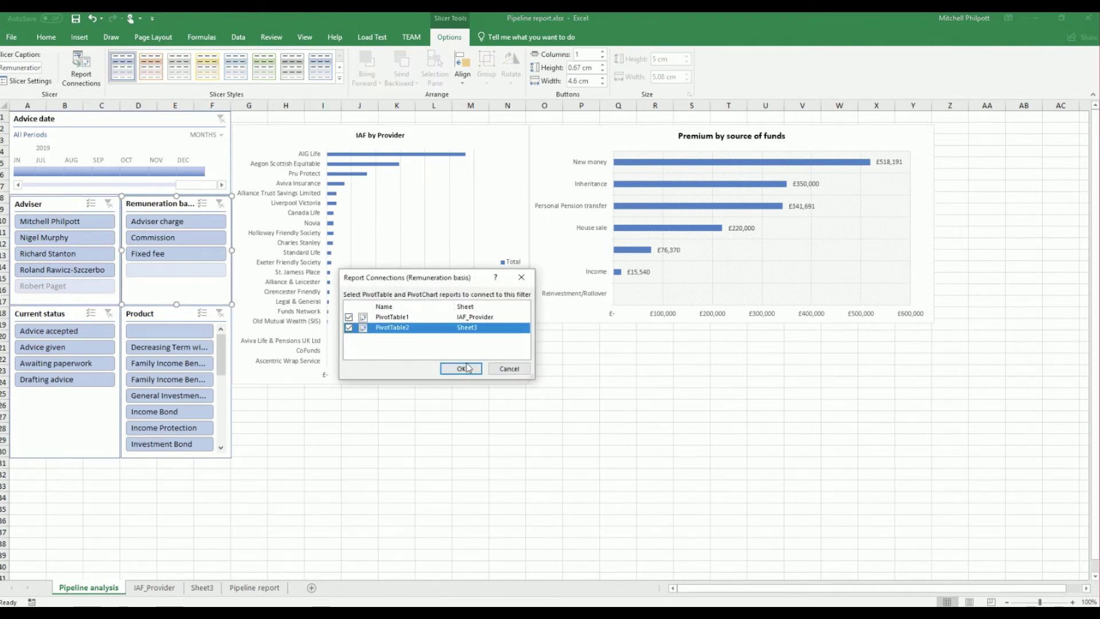
click(461, 368)
- Add PivotTable2 on Sheet3 to the report connections of the Product slicer
click(181, 315)
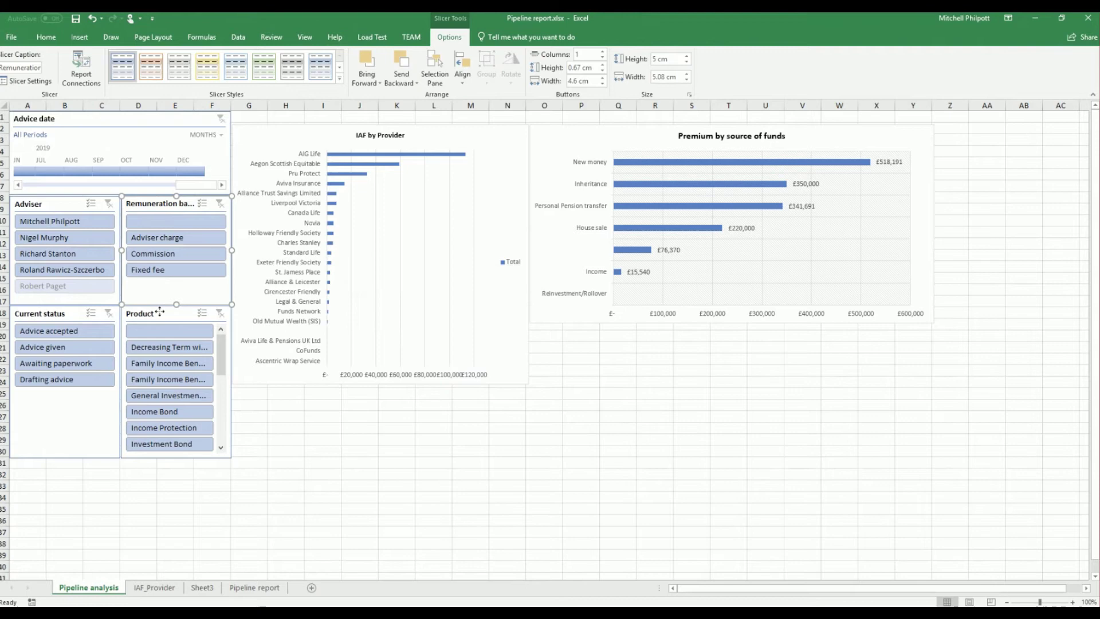
click(77, 72)
click(391, 327)
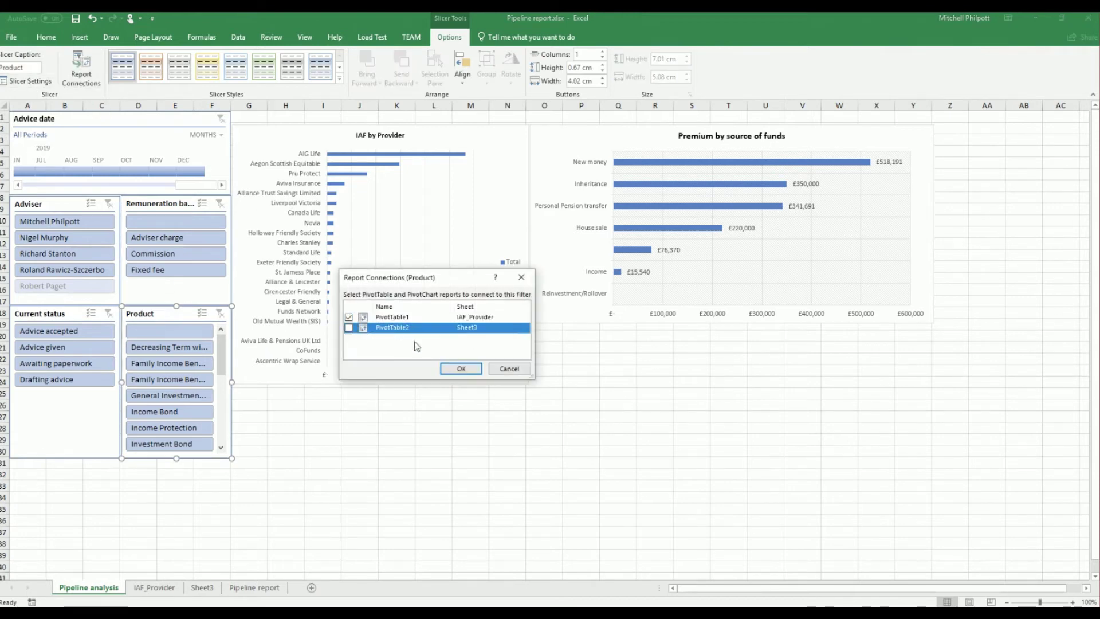
click(349, 328)
click(461, 368)
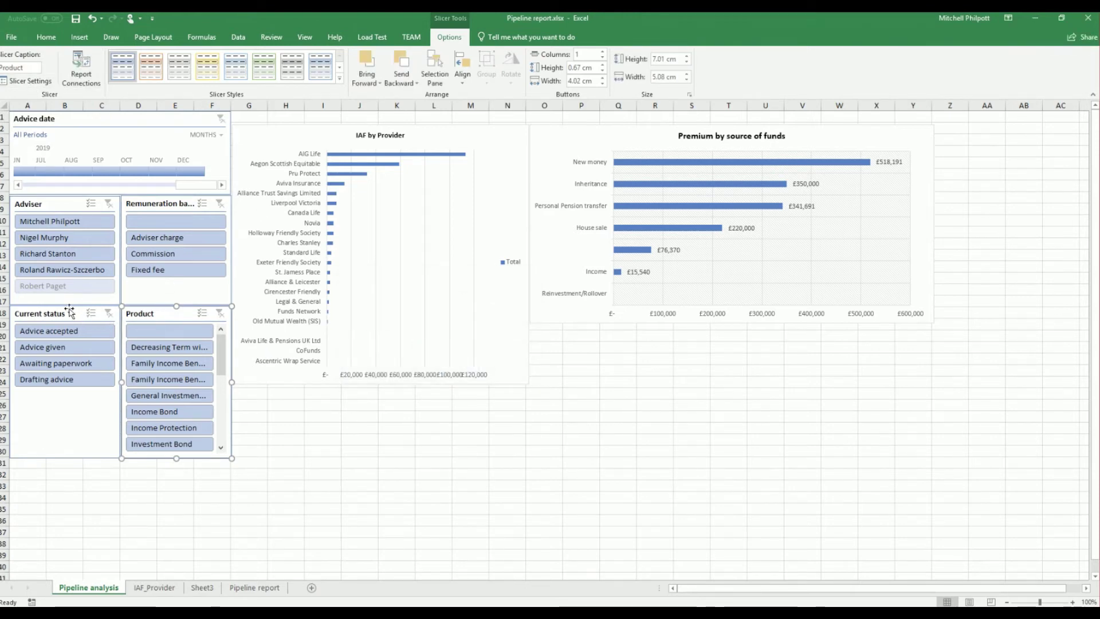
- Add PivotTable2 on Sheet3 to the report connections of the Current status slicer
click(69, 311)
click(81, 72)
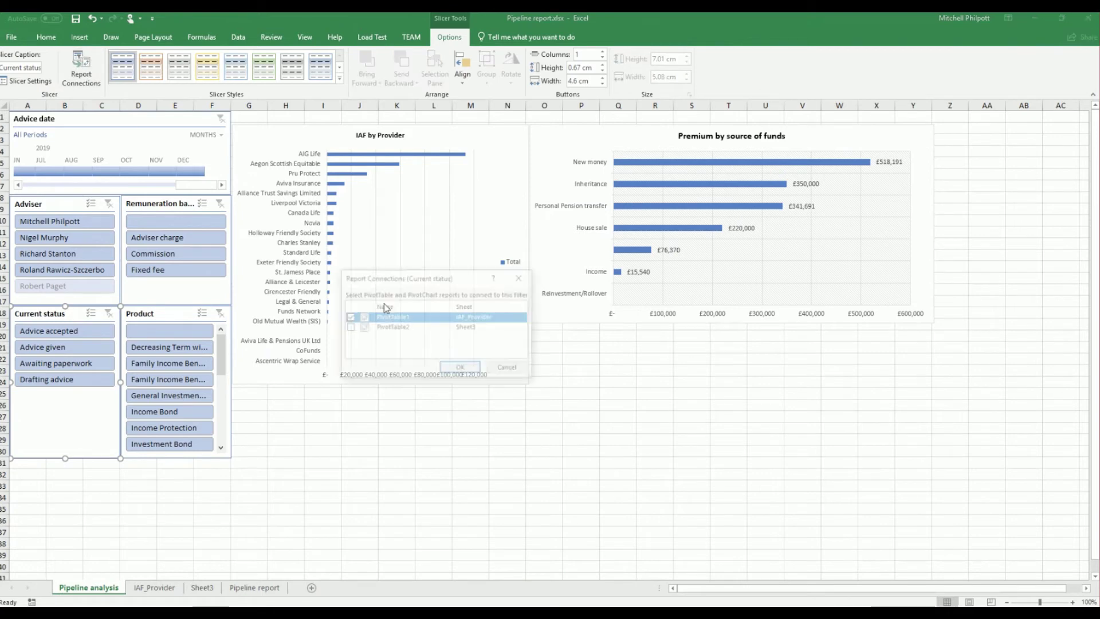
click(348, 328)
click(461, 368)
- Connect the Advice date timeline to PivotTable2 on Sheet3 in its report connections
click(150, 125)
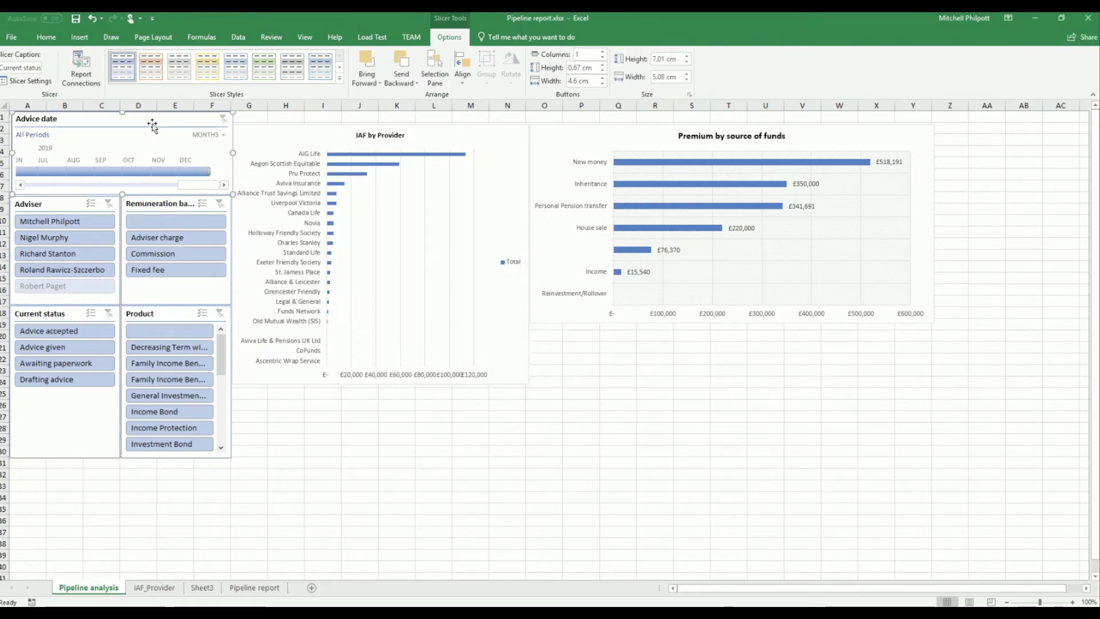
click(455, 37)
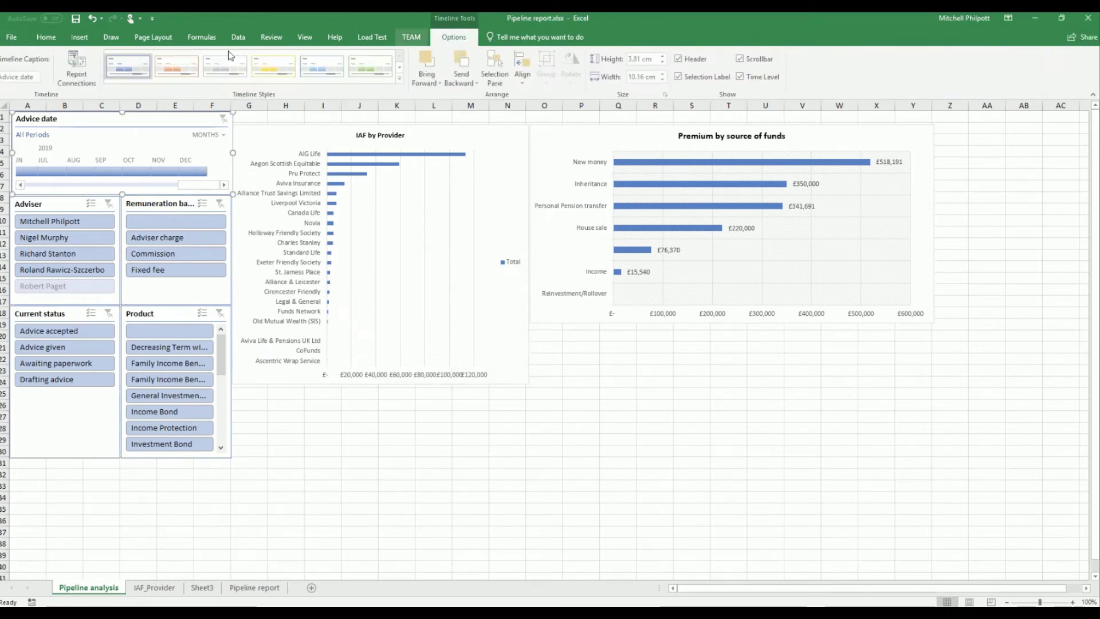
click(78, 68)
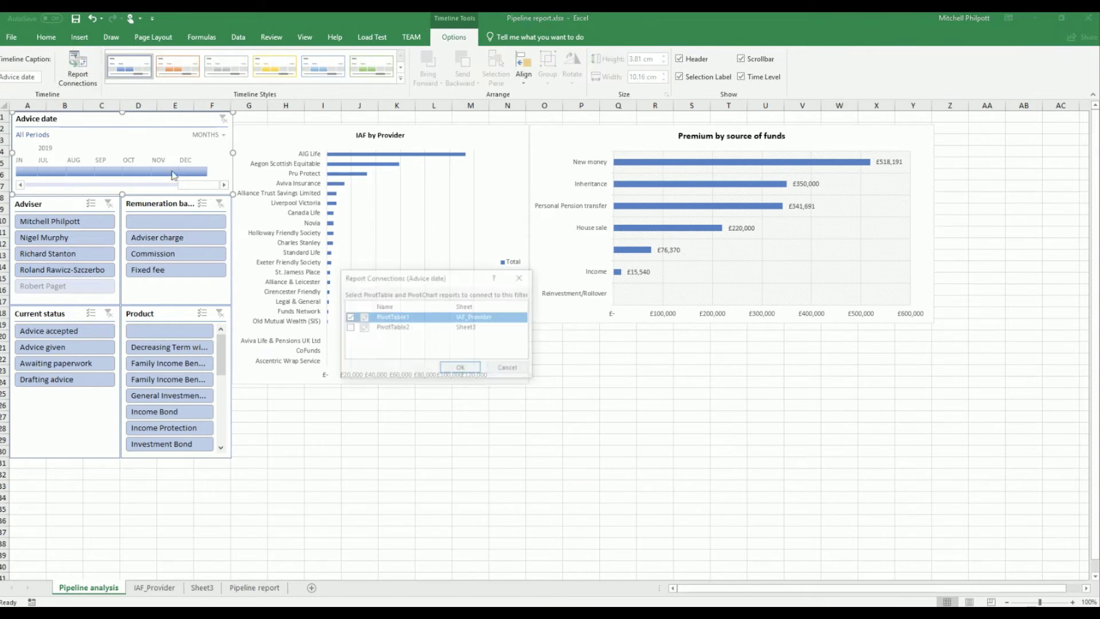
click(349, 328)
click(460, 369)
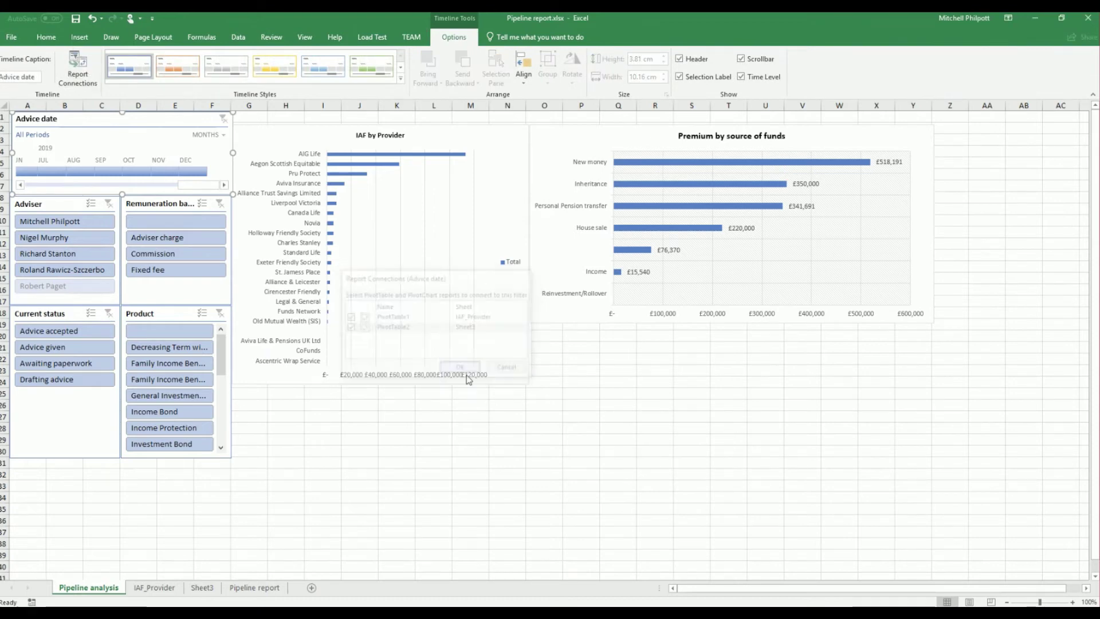
- Test both charts by filtering to Adviser charge and one adviser, and clear the slicer filters
click(177, 238)
click(96, 224)
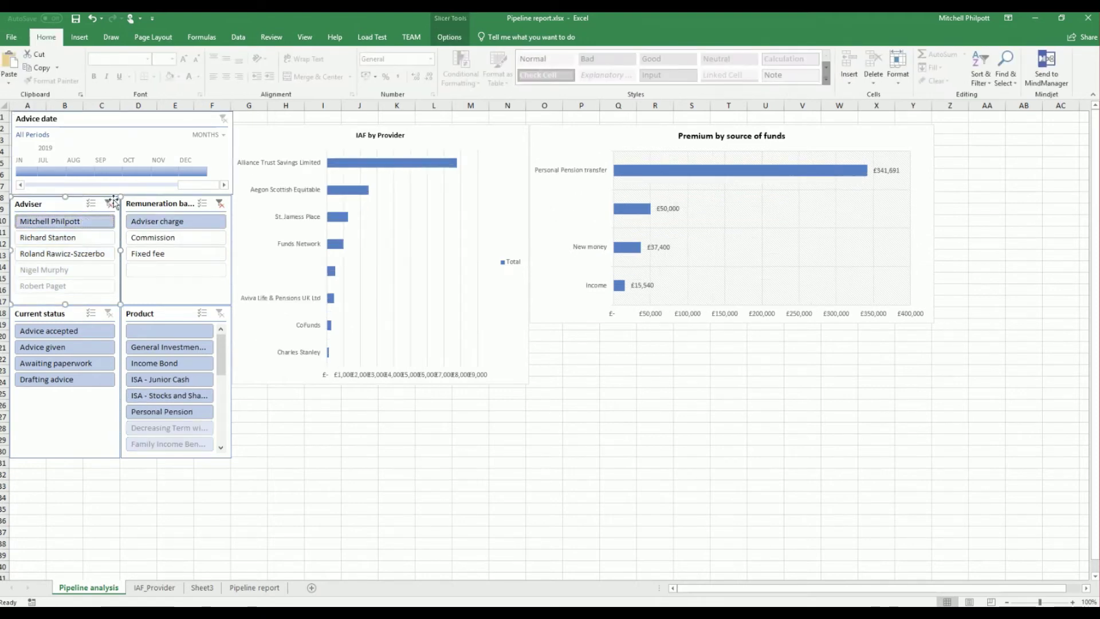
click(108, 203)
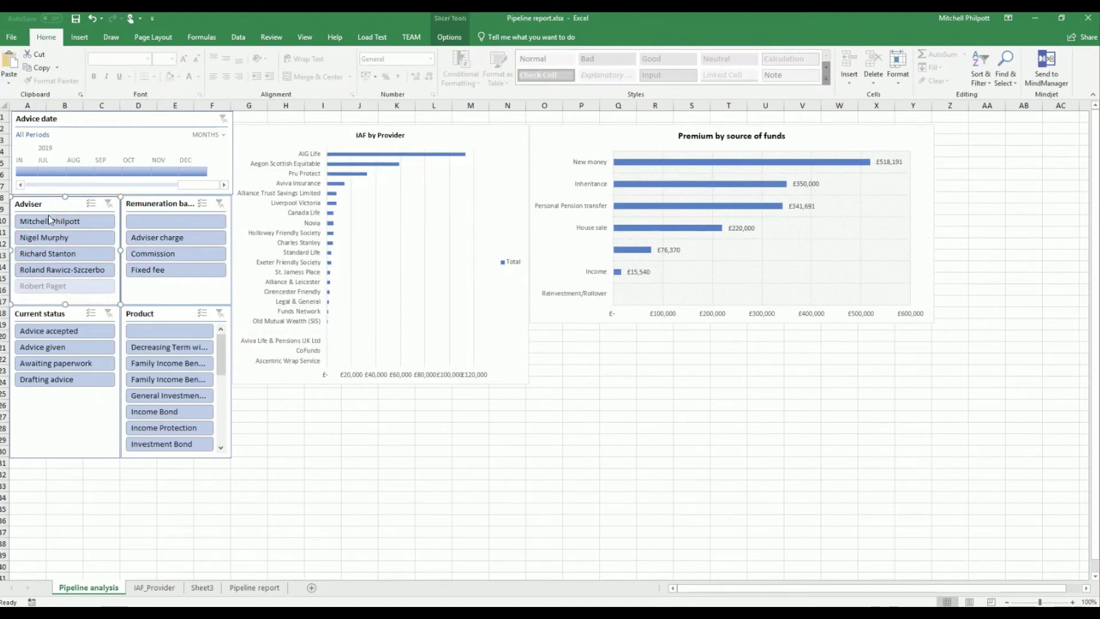
click(338, 441)
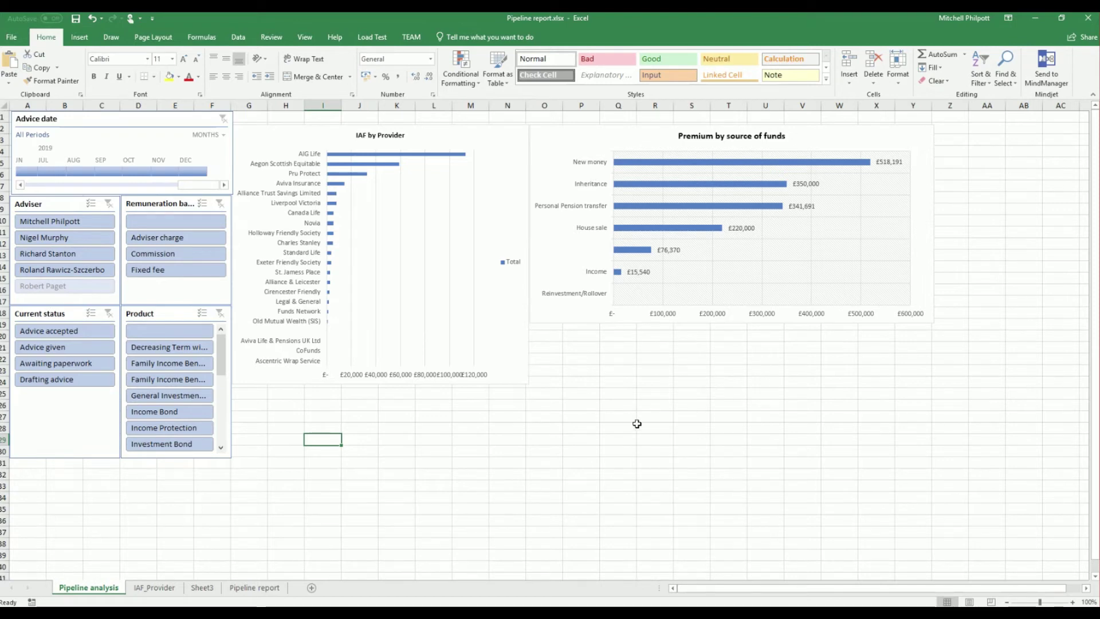
- Nudge the IAF by Provider and Premium by source of funds charts slightly away from the slicers and the sheet's upper edge
mouse_move(305, 129)
mouse_down()
mouse_move(327, 140)
mouse_move(308, 133)
mouse_up()
drag(575, 136, 578, 140)
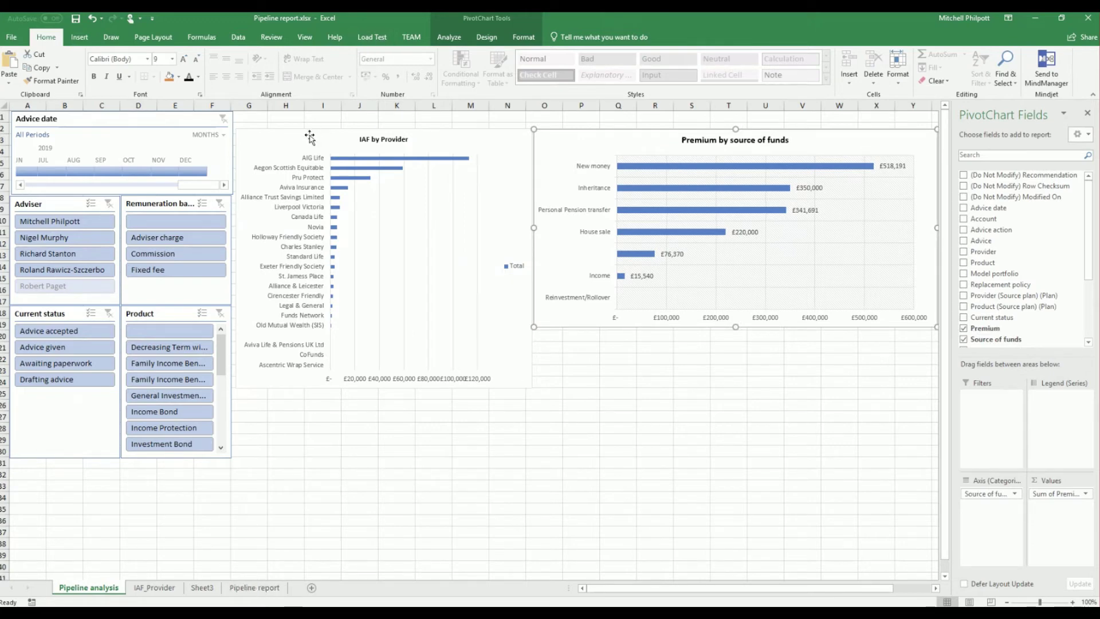
- Move the IAF by Provider and Premium by source of funds charts down to leave free rows above them
drag(309, 135, 314, 150)
mouse_move(614, 136)
mouse_down()
mouse_move(628, 173)
mouse_move(617, 150)
mouse_up()
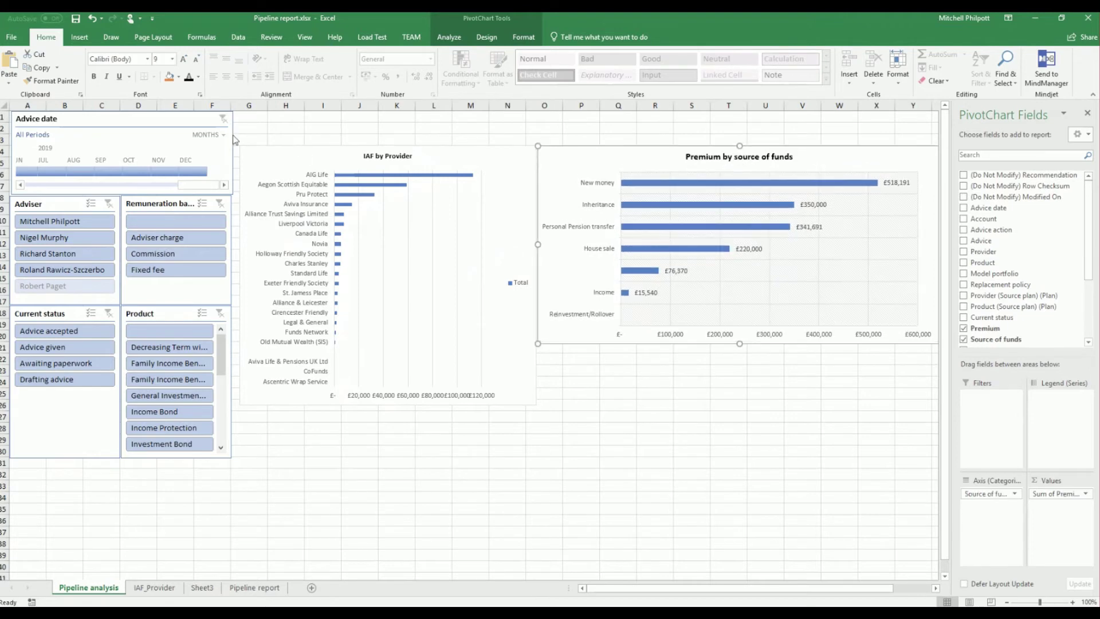
click(281, 125)
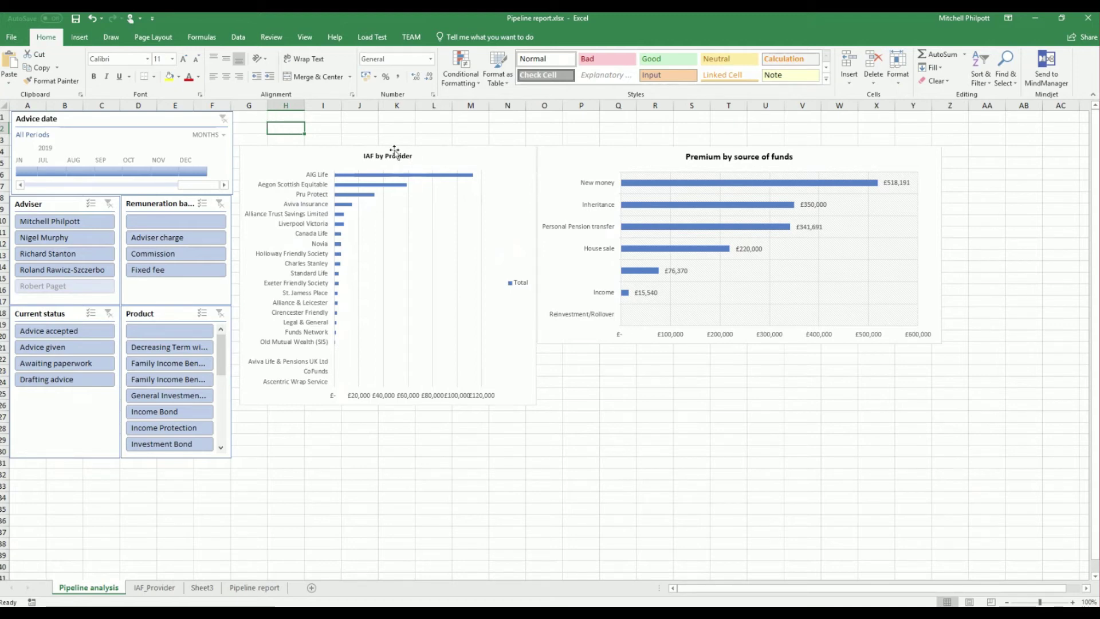
- Enter the label "Total IAF" in cell J2 above the IAF by Provider chart
click(364, 128)
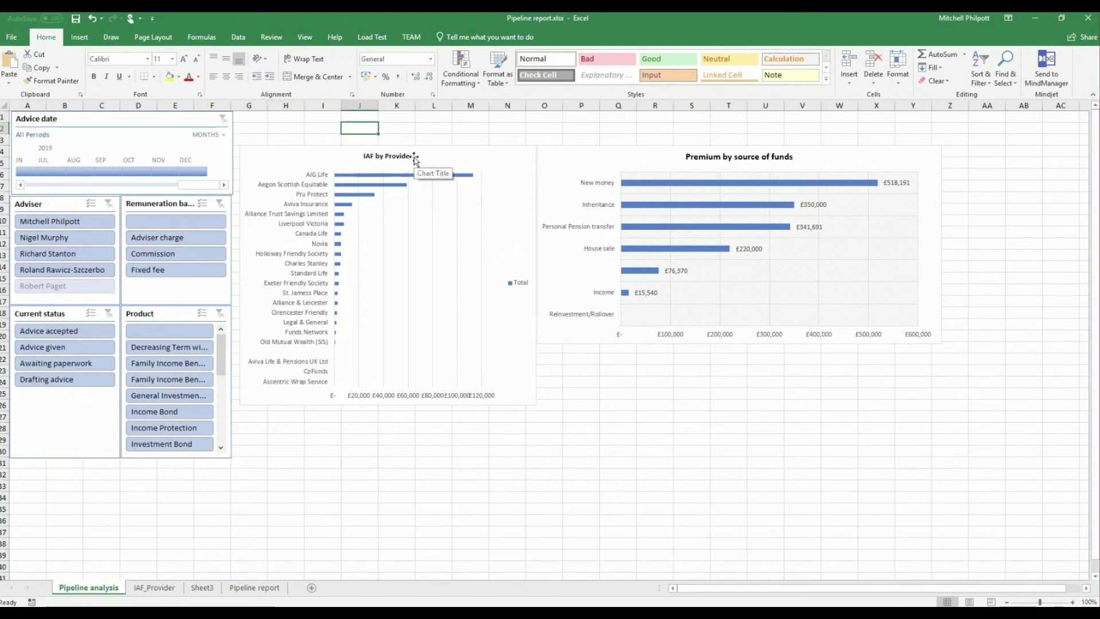
text(Total)
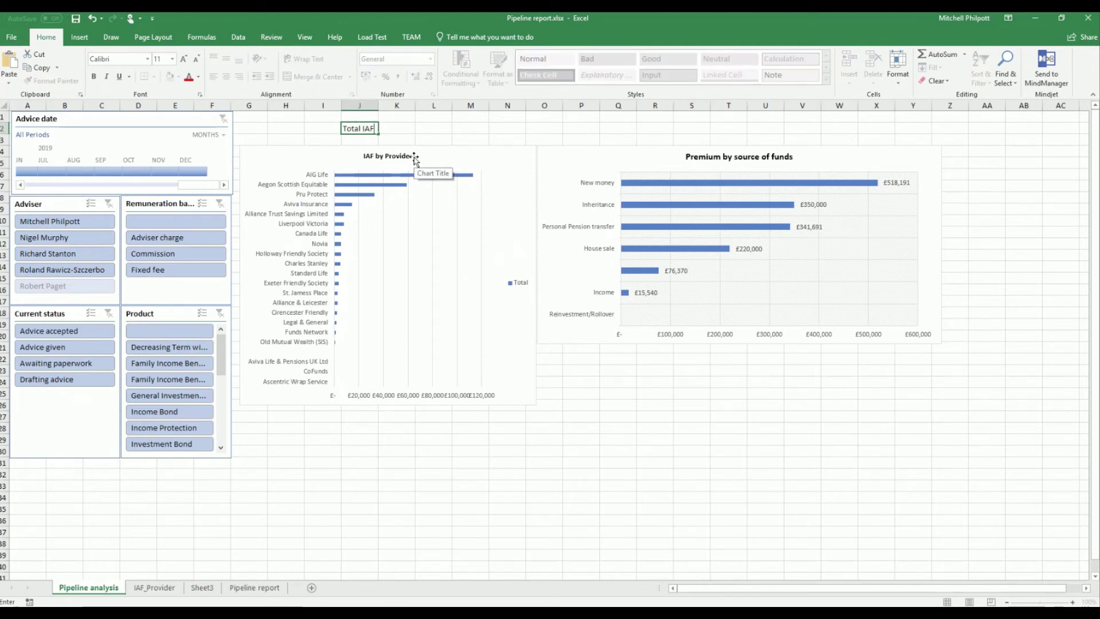
text( IAF)
key(Tab)
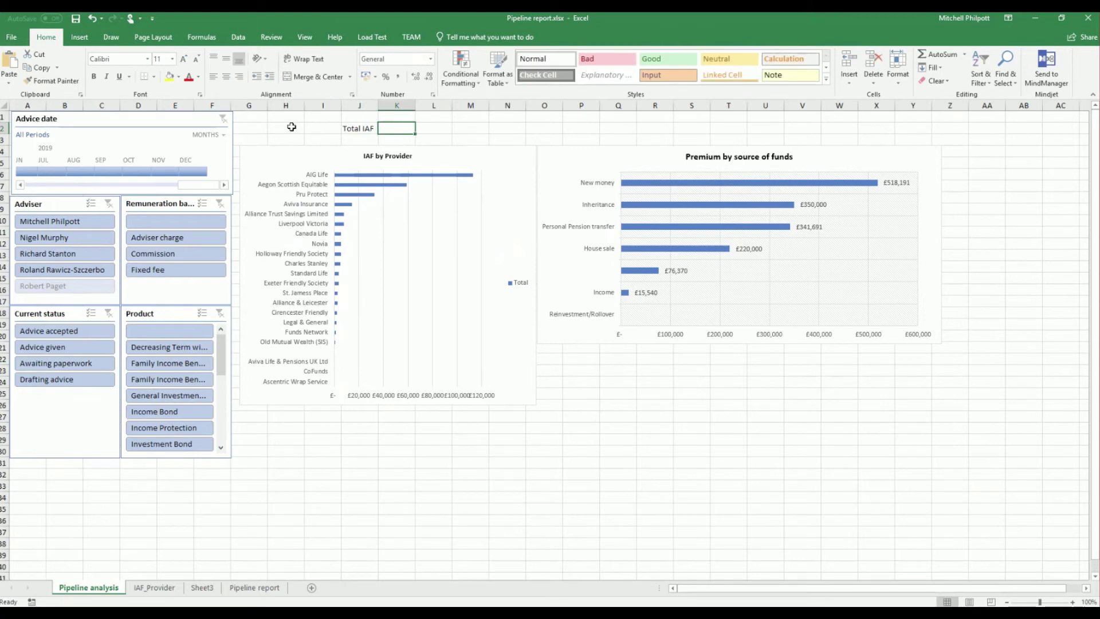
- Give cells H2:J2 a dark blue-grey fill and white text
drag(291, 126, 358, 130)
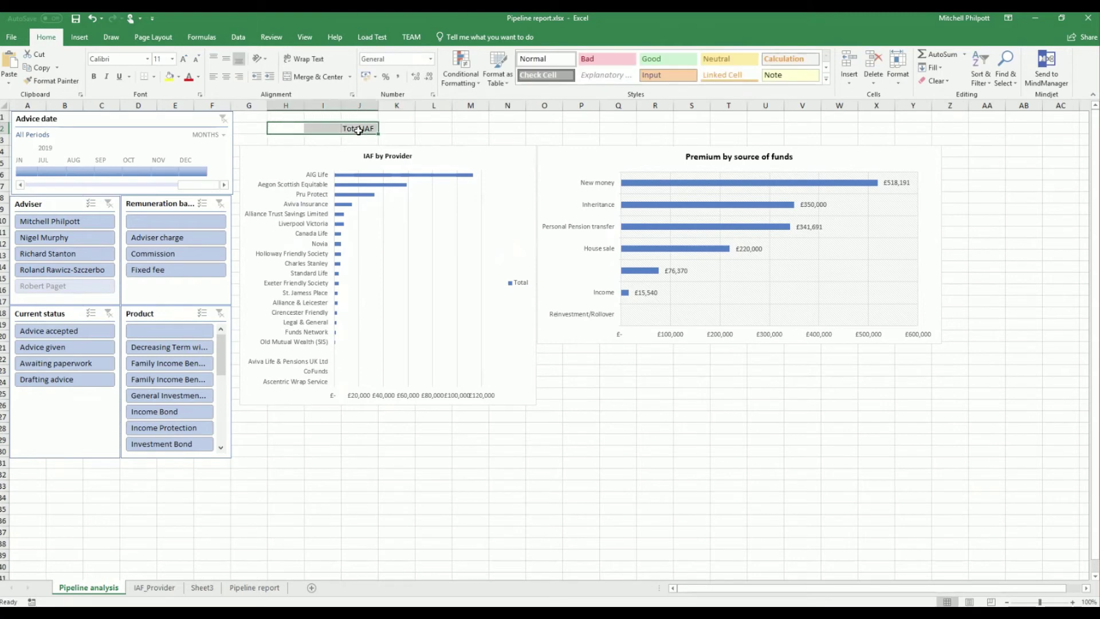
click(179, 76)
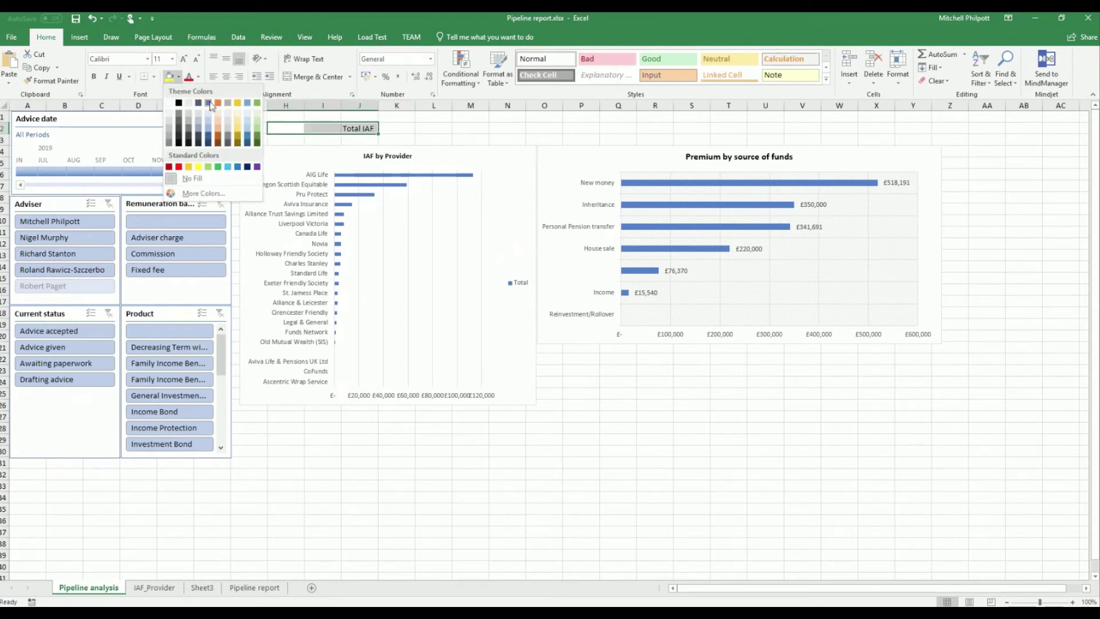
click(198, 102)
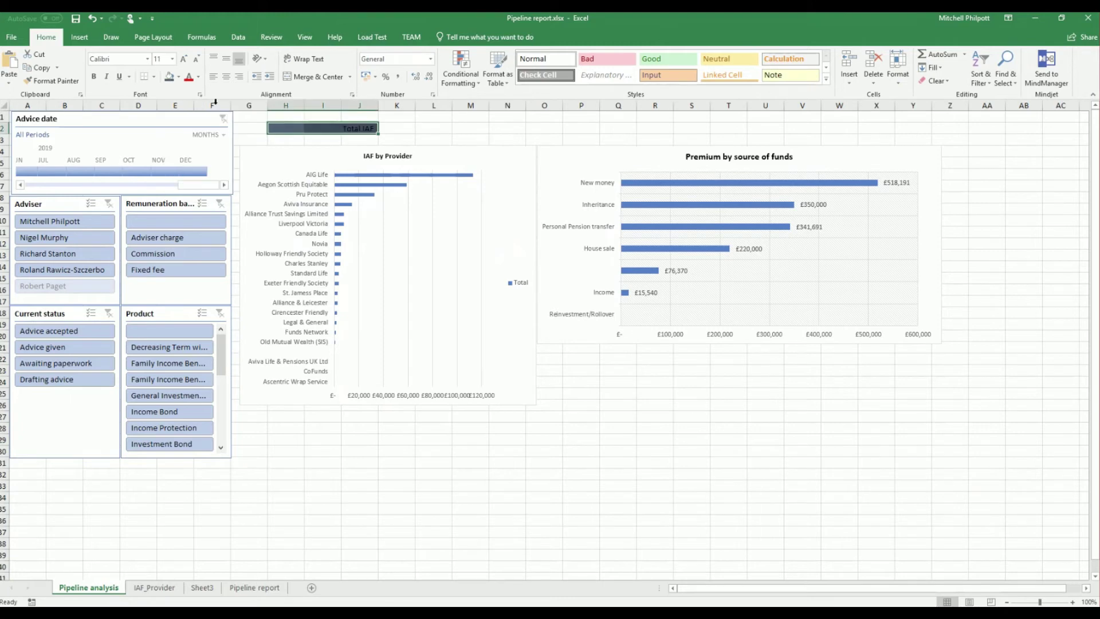
click(198, 76)
click(190, 117)
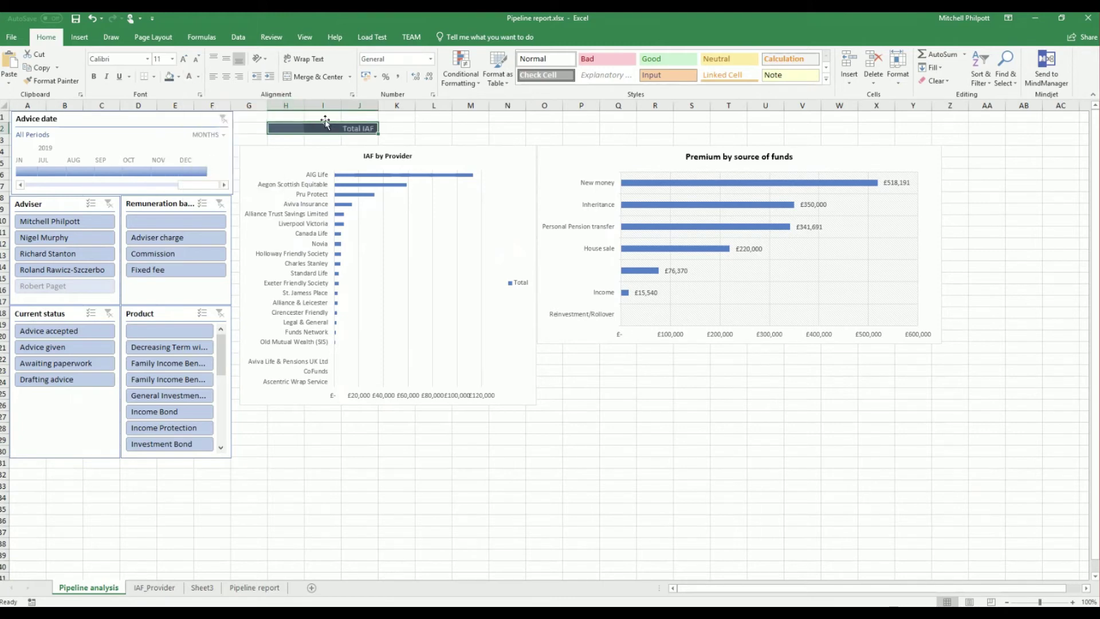
- Fill cell K2 beside the Total IAF label with light blue and widen column K slightly
click(399, 128)
click(179, 76)
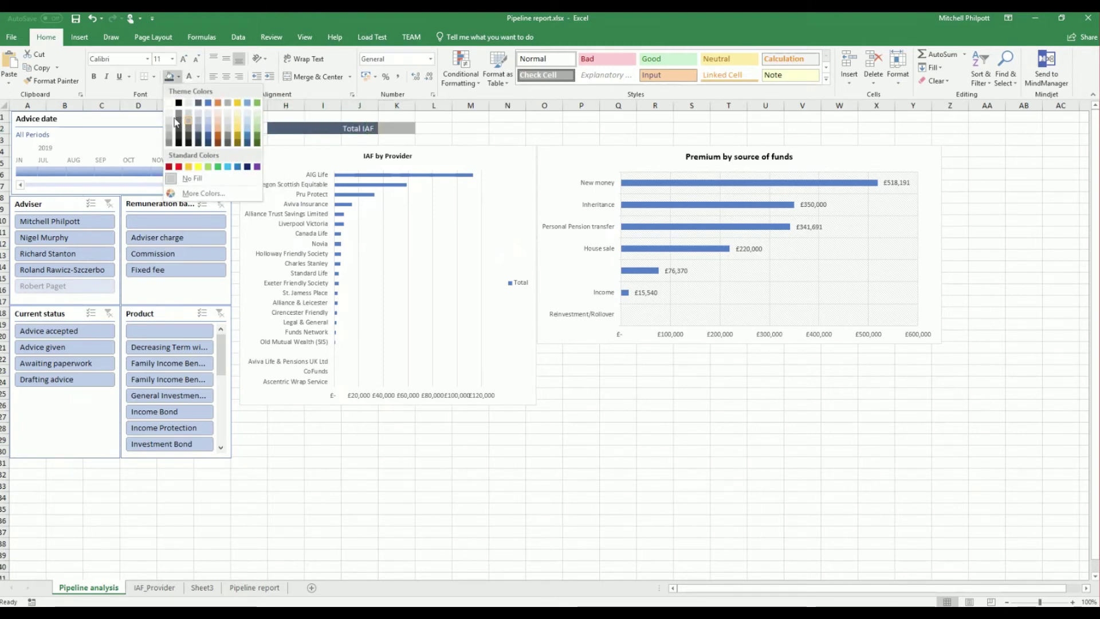
click(208, 111)
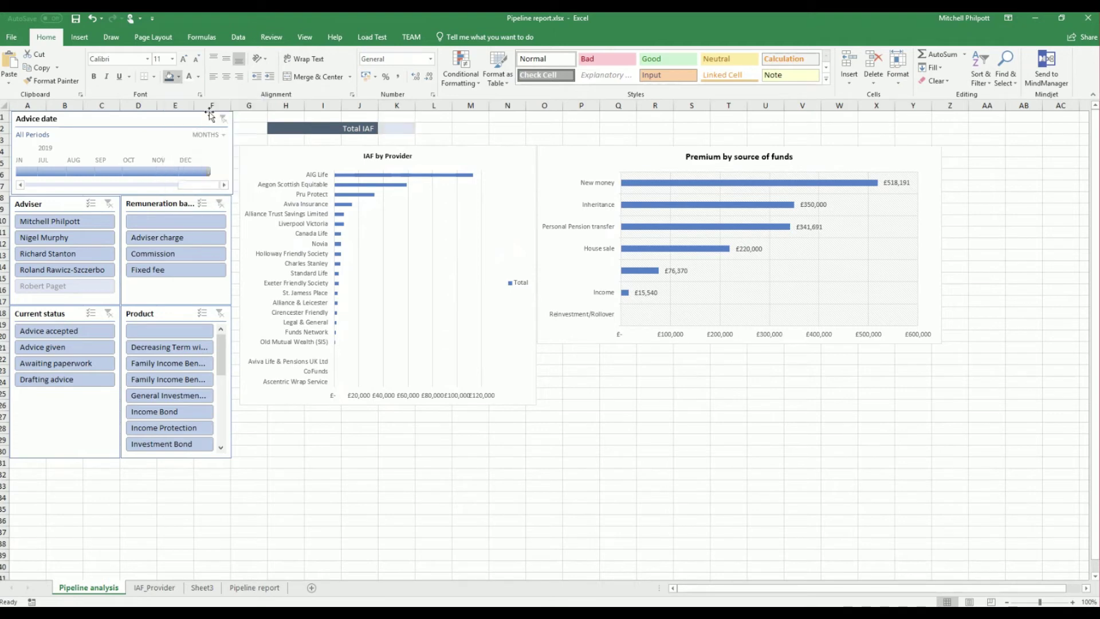
click(437, 128)
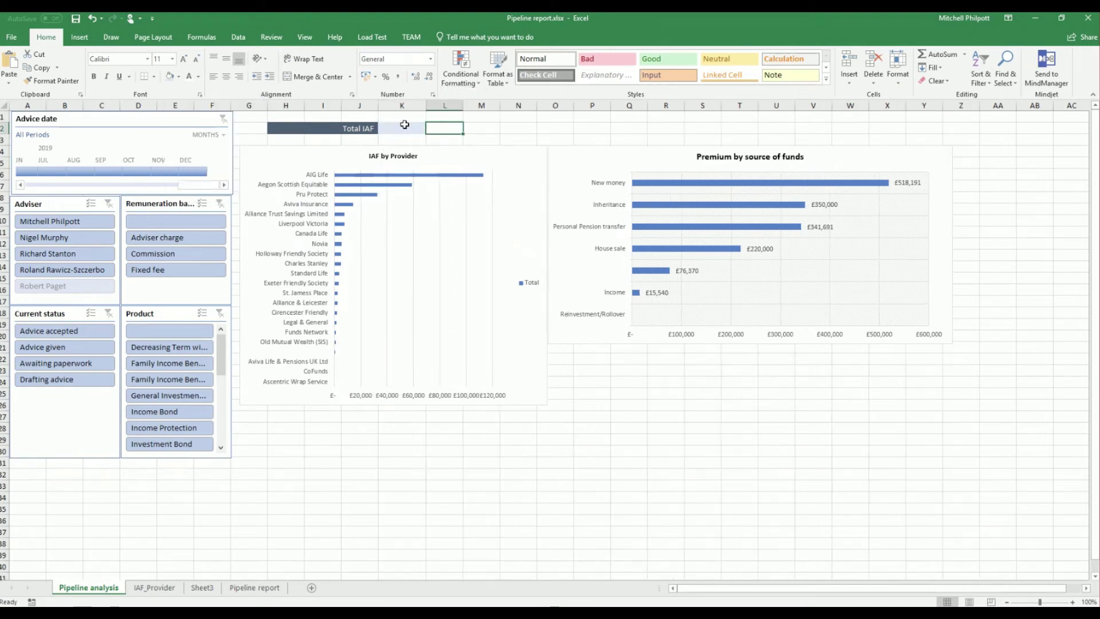
click(405, 125)
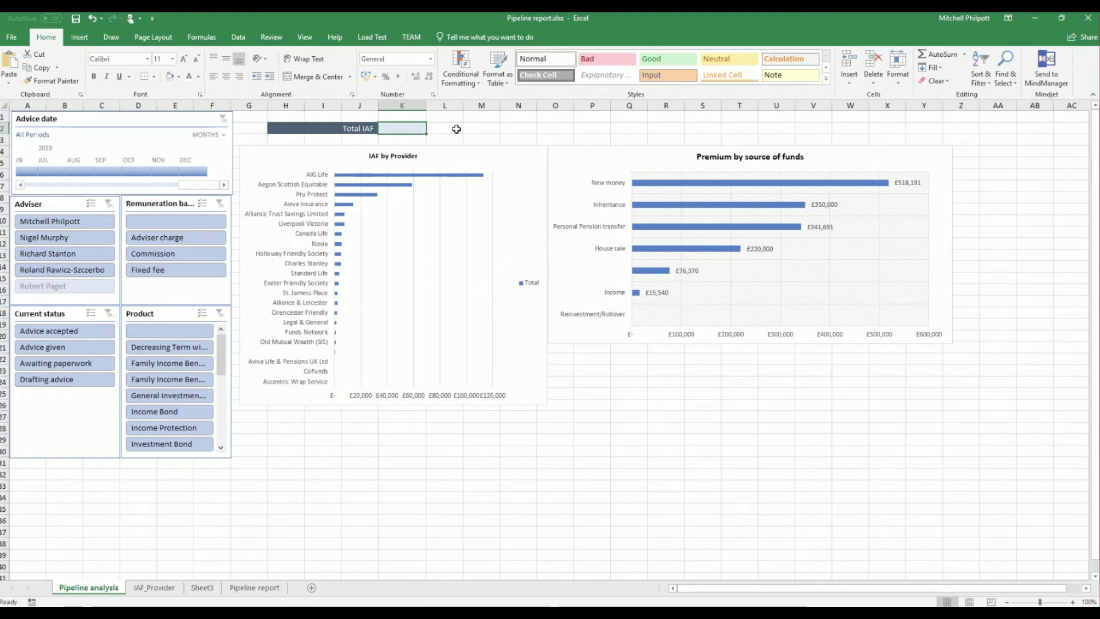
click(456, 129)
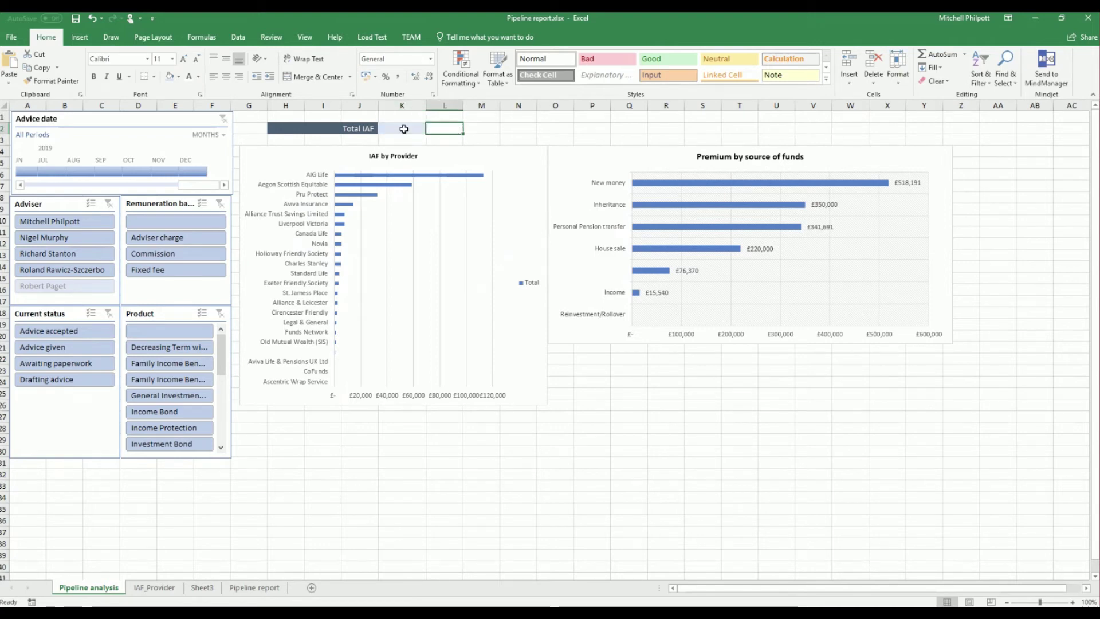
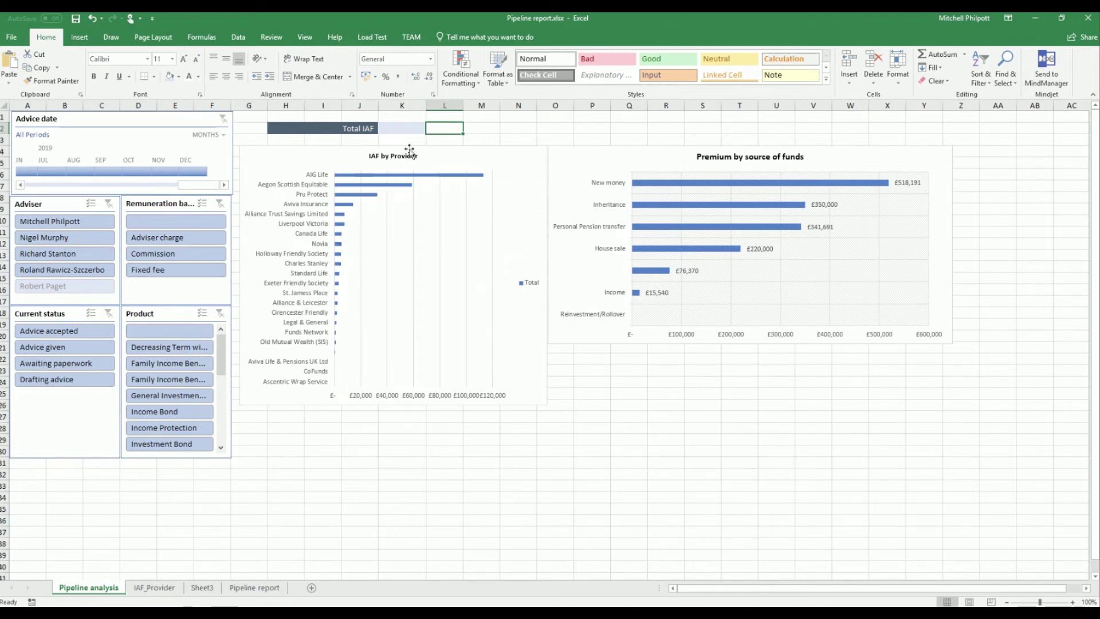
- Link cell K2 to the Grand Total of Sum of Initial fee on the IAF_Provider sheet with a formula
click(399, 127)
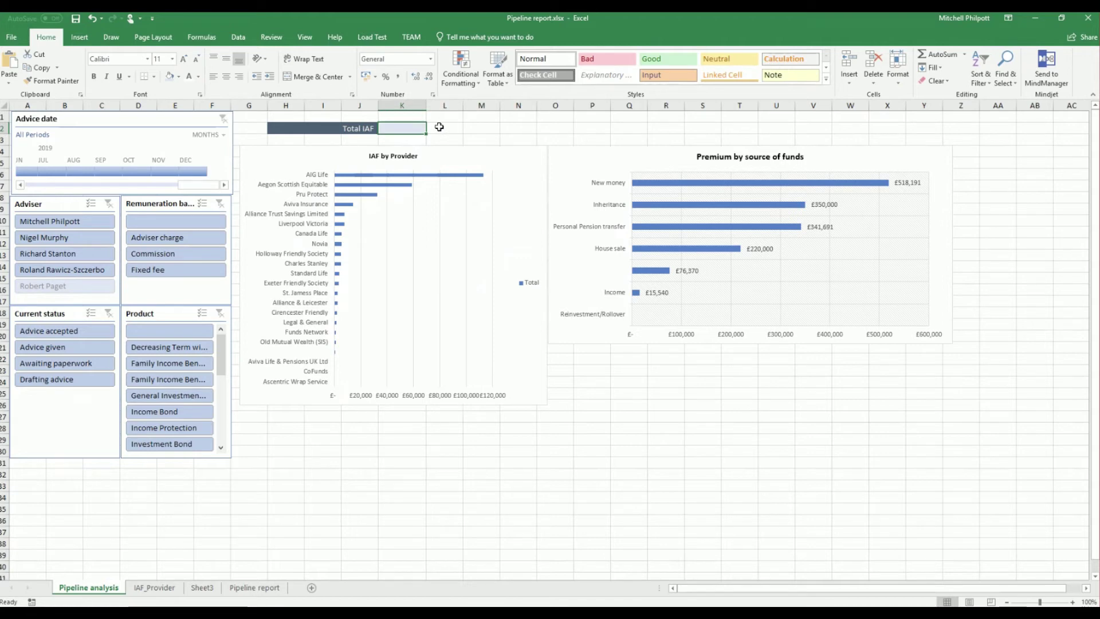
click(266, 585)
text(=)
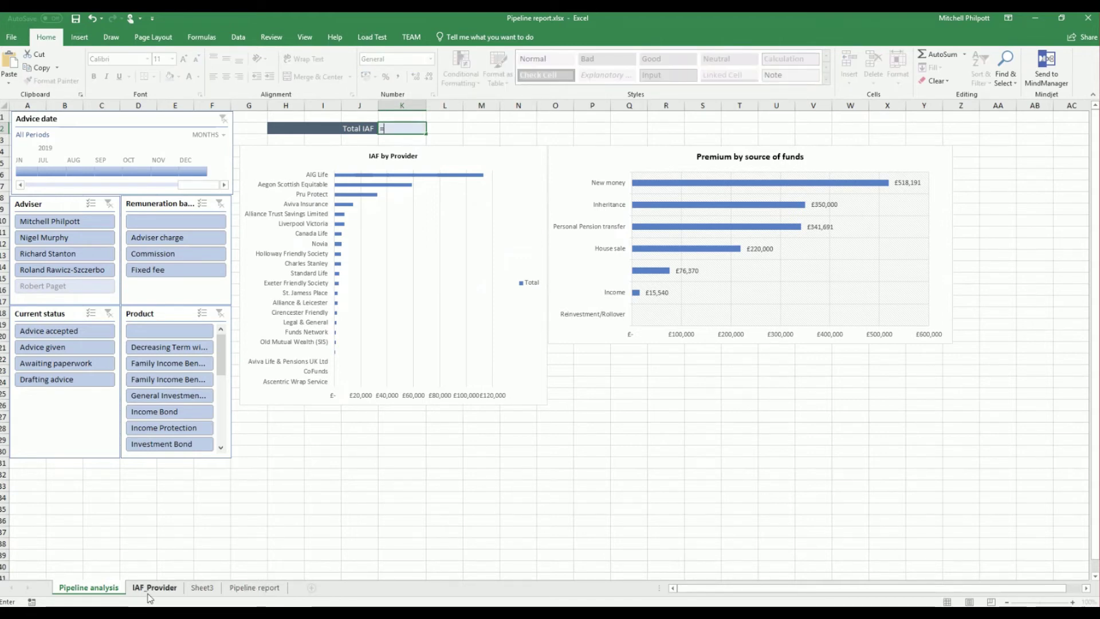
click(147, 588)
click(159, 405)
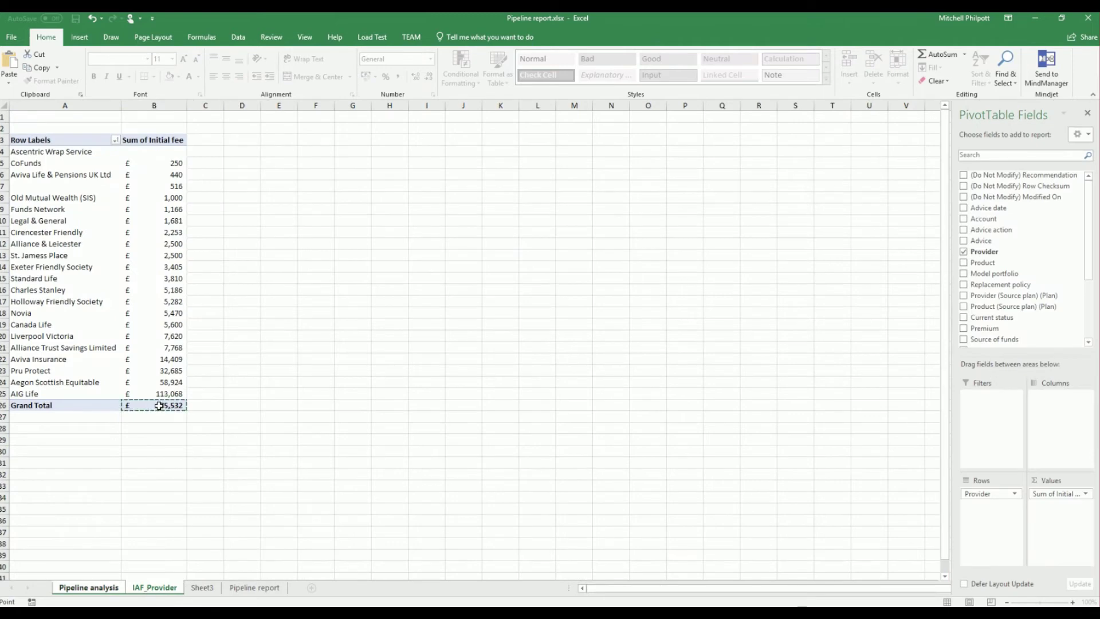
key(Return)
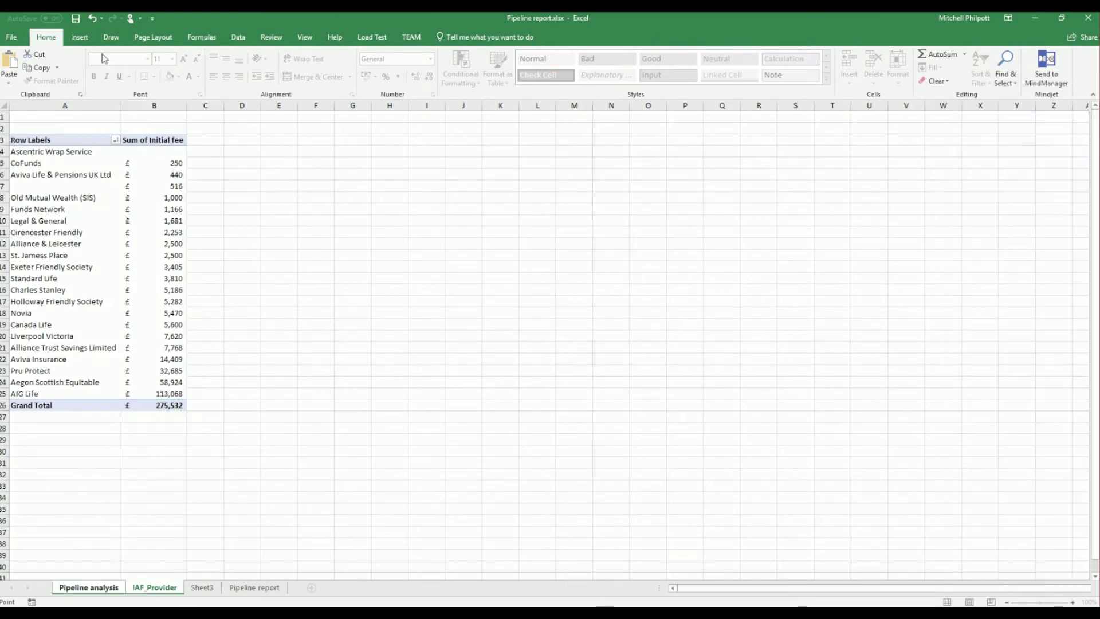
- Format the Total IAF value in K2 as pounds in accounting format without decimals
click(397, 125)
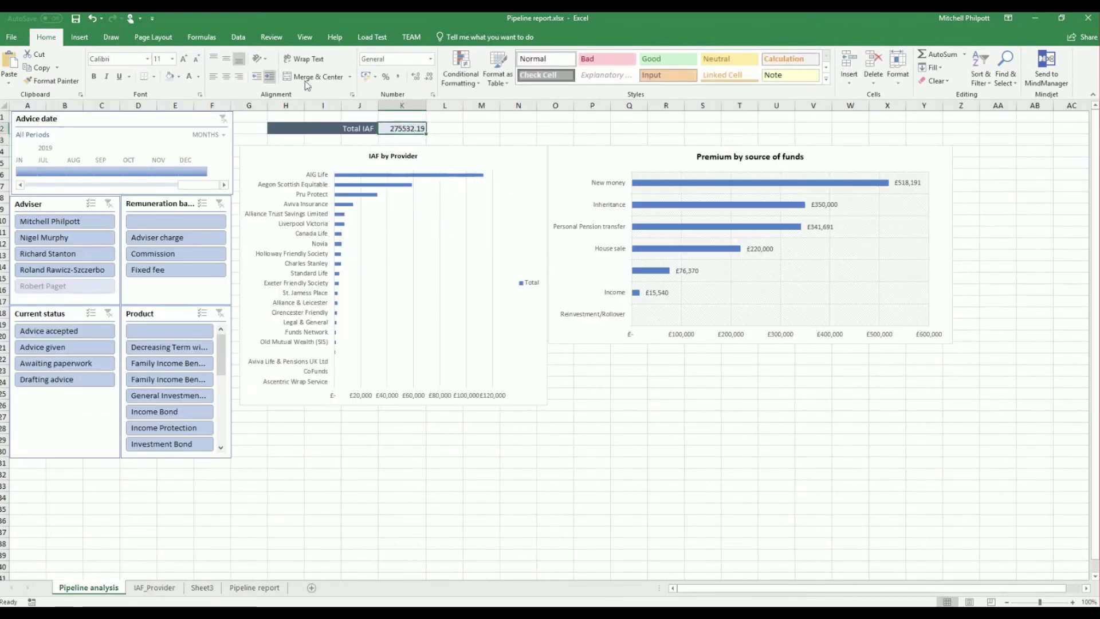
click(366, 76)
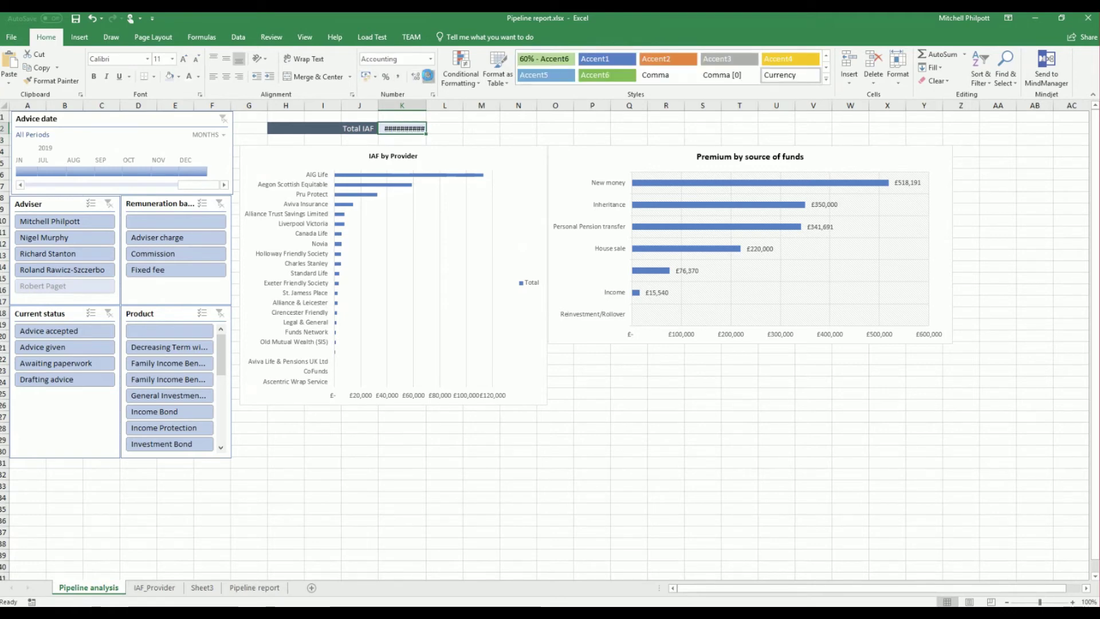
click(428, 76)
click(428, 76)
click(627, 417)
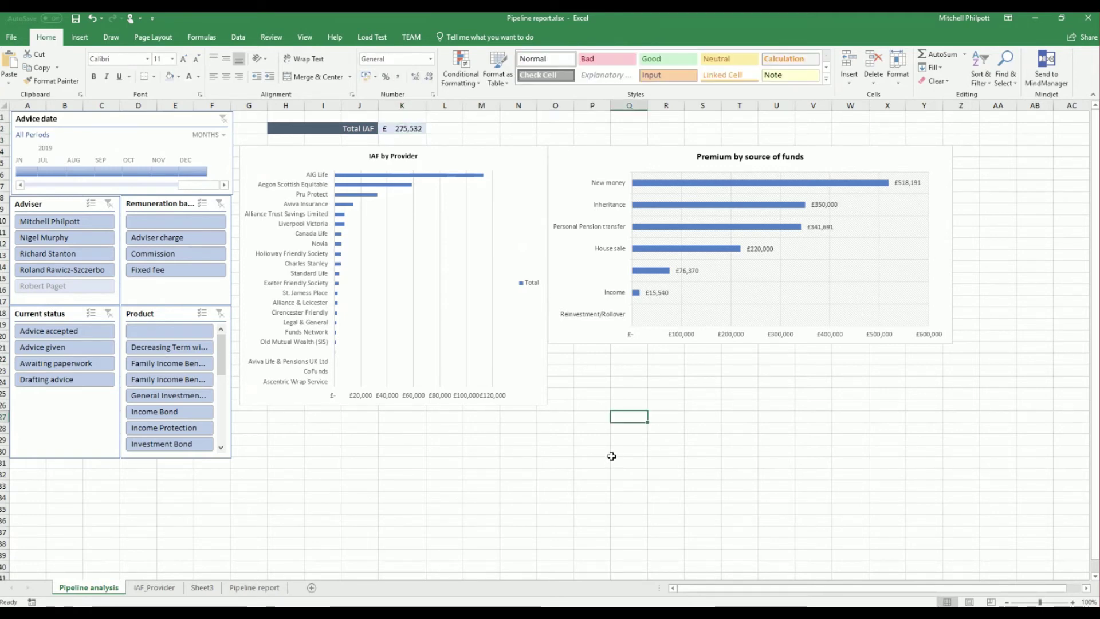
- Test the Total IAF figure by filtering to the first three advisers one at a time, and clear the Adviser filter
click(61, 223)
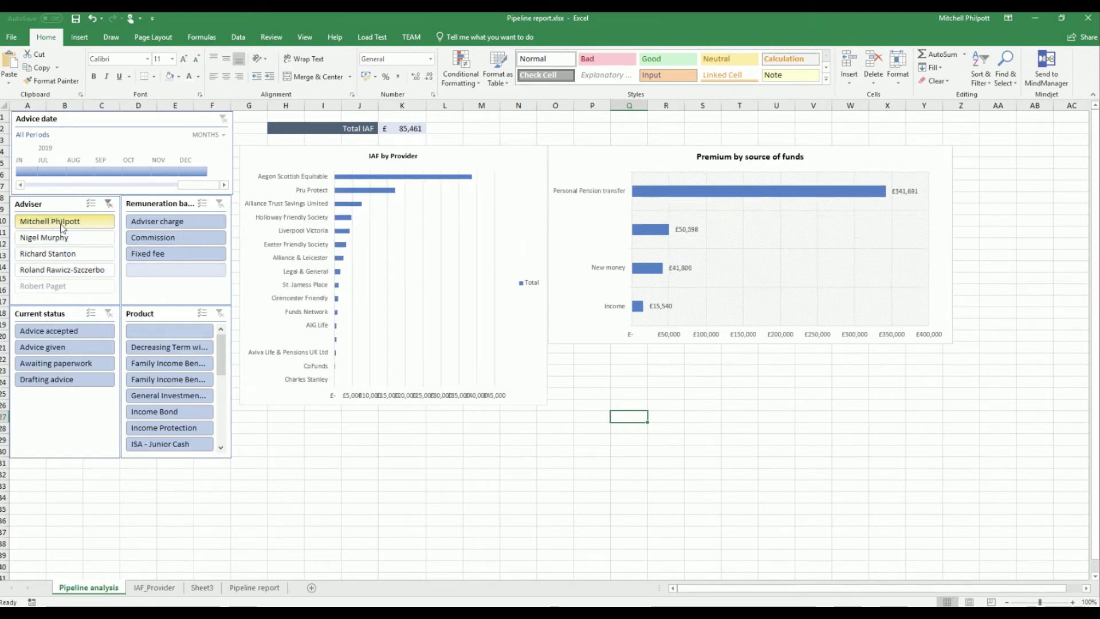
click(59, 238)
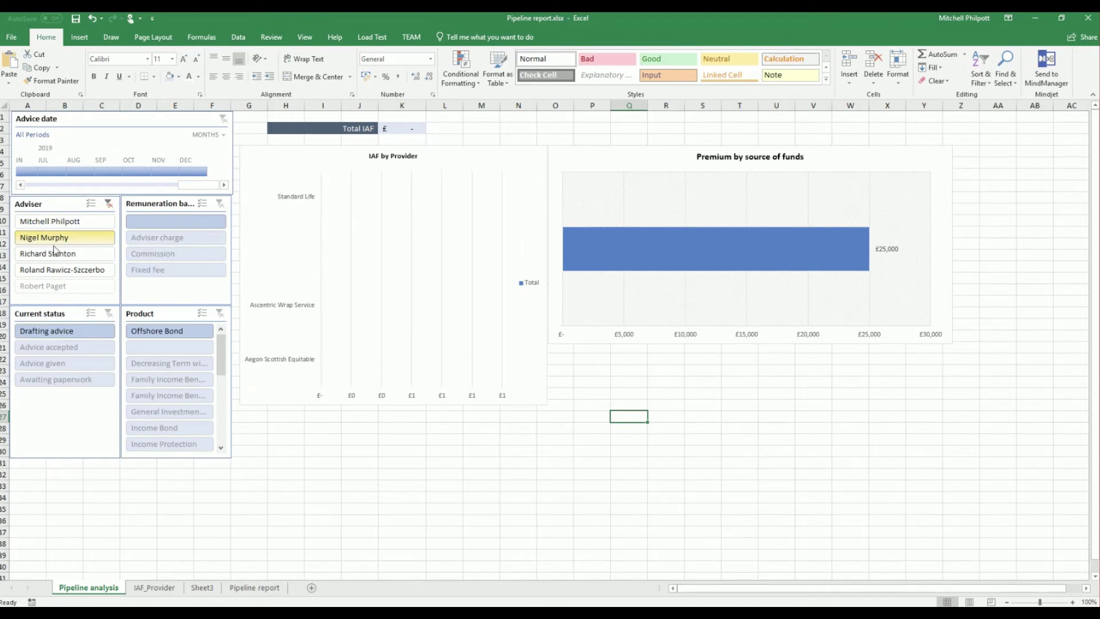
click(52, 258)
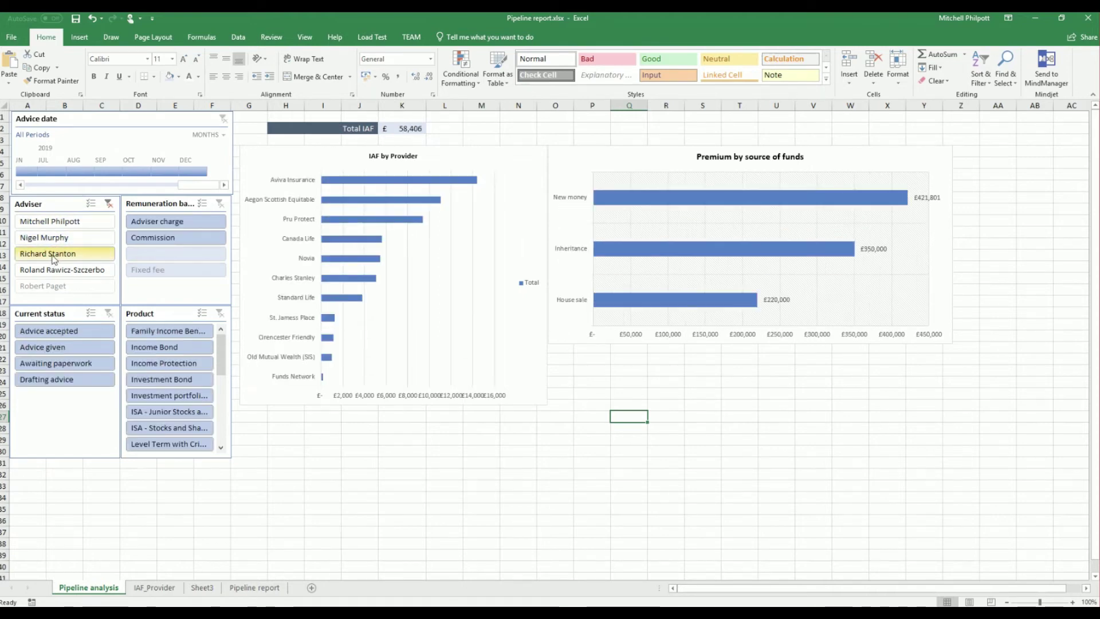
click(109, 204)
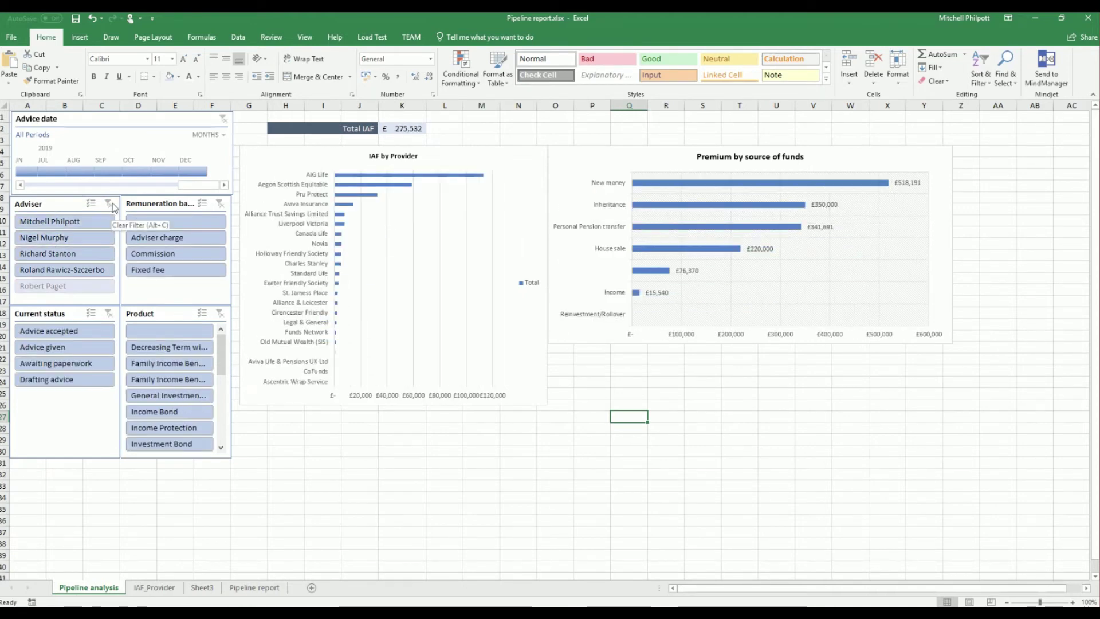
- Enter the label "Average IAF" in cell L2 and widen column L to fit it
click(449, 127)
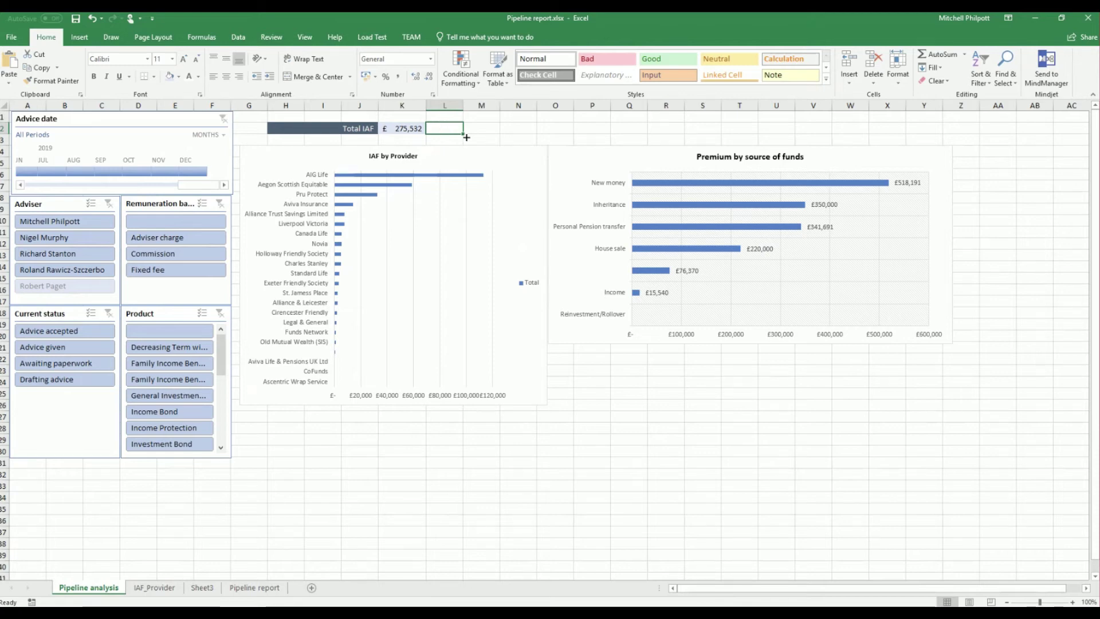
text(Aver)
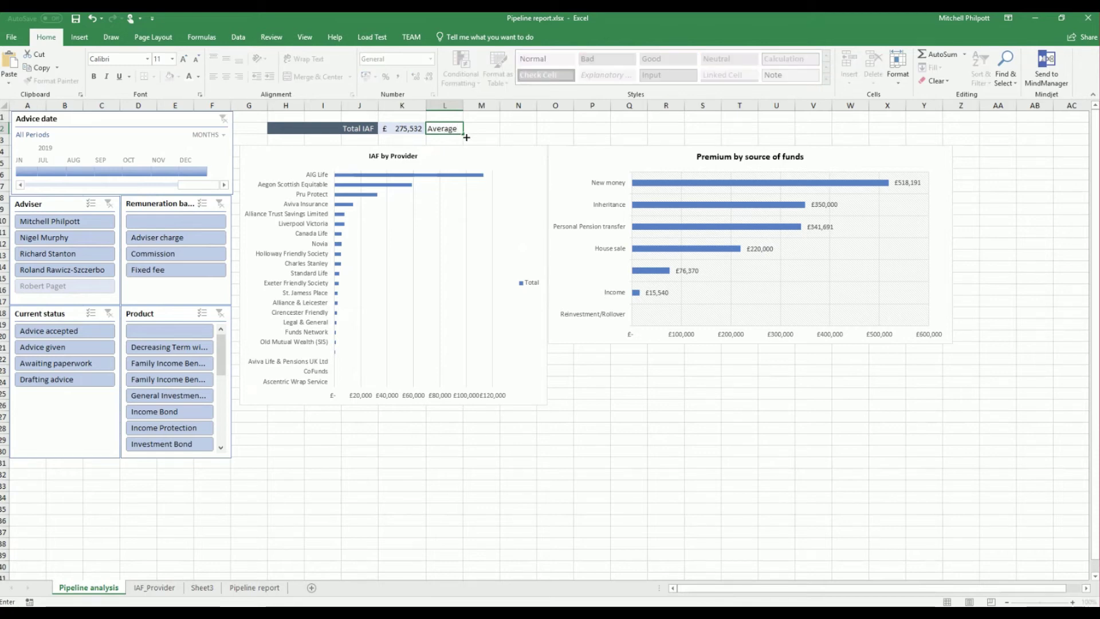
text(age IAF)
click(452, 105)
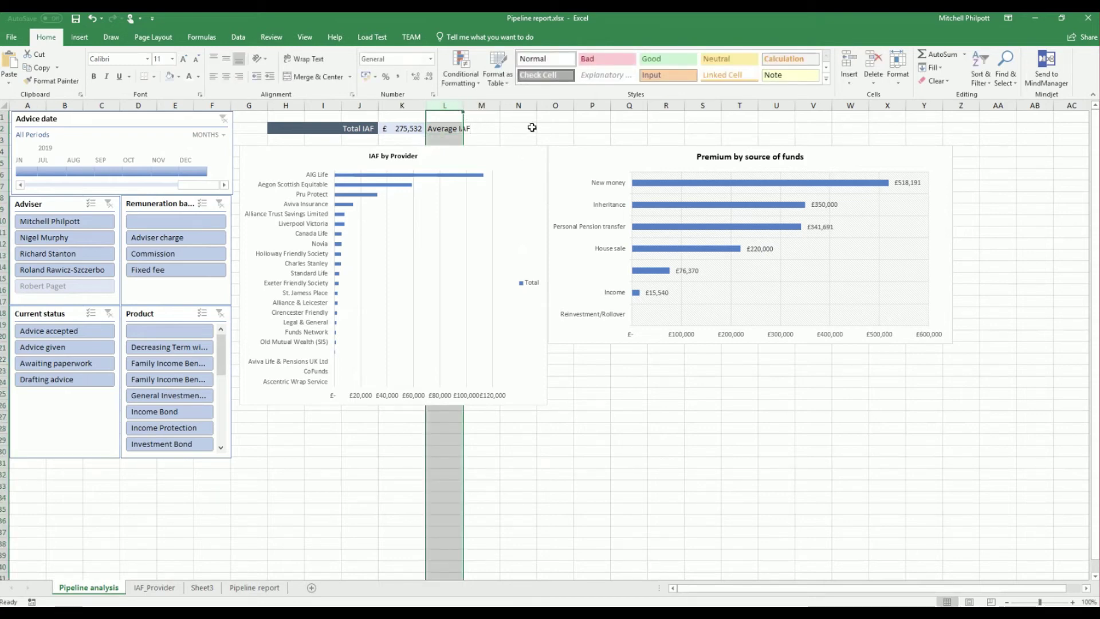
click(527, 128)
drag(464, 106, 487, 106)
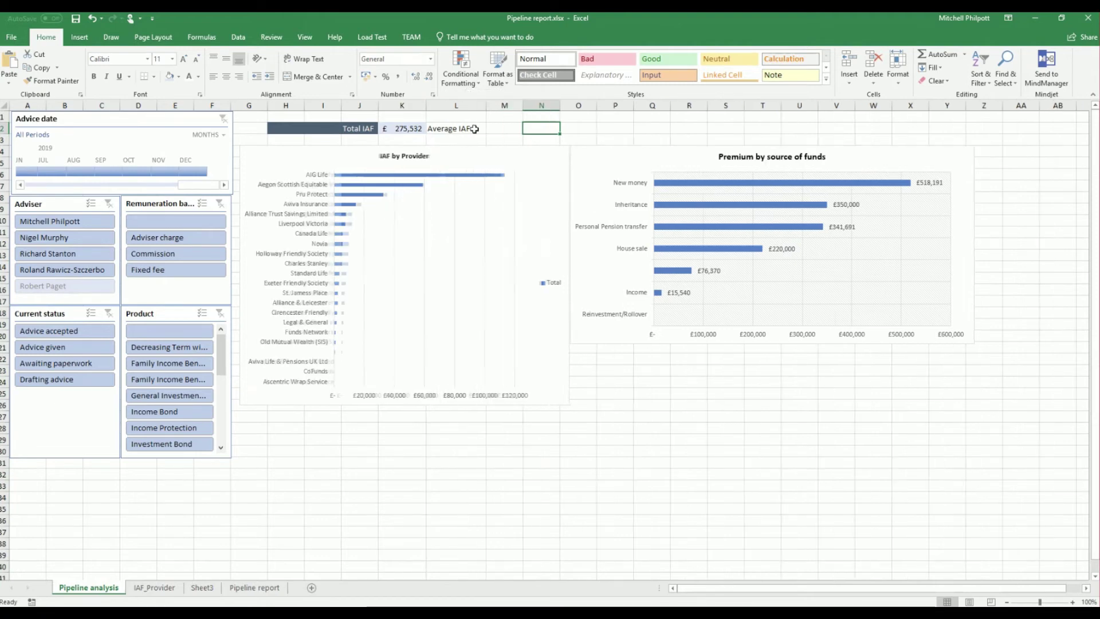
click(466, 129)
key(Tab)
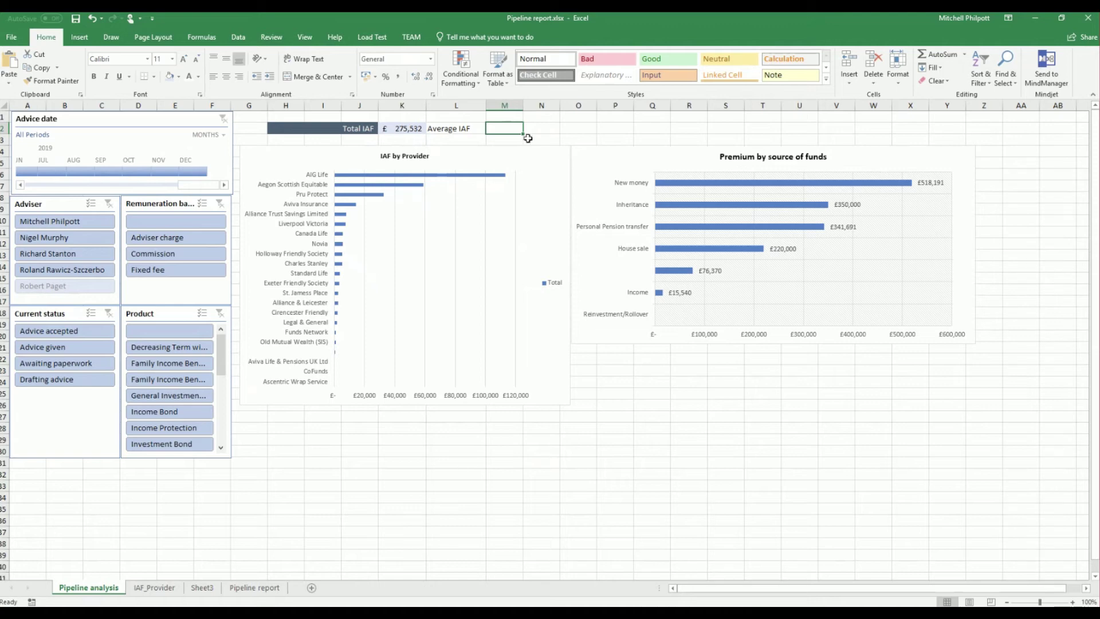
- Check the available summary calculations for Sum of Initial fee in the IAF_Provider sheet's pivot table
click(160, 589)
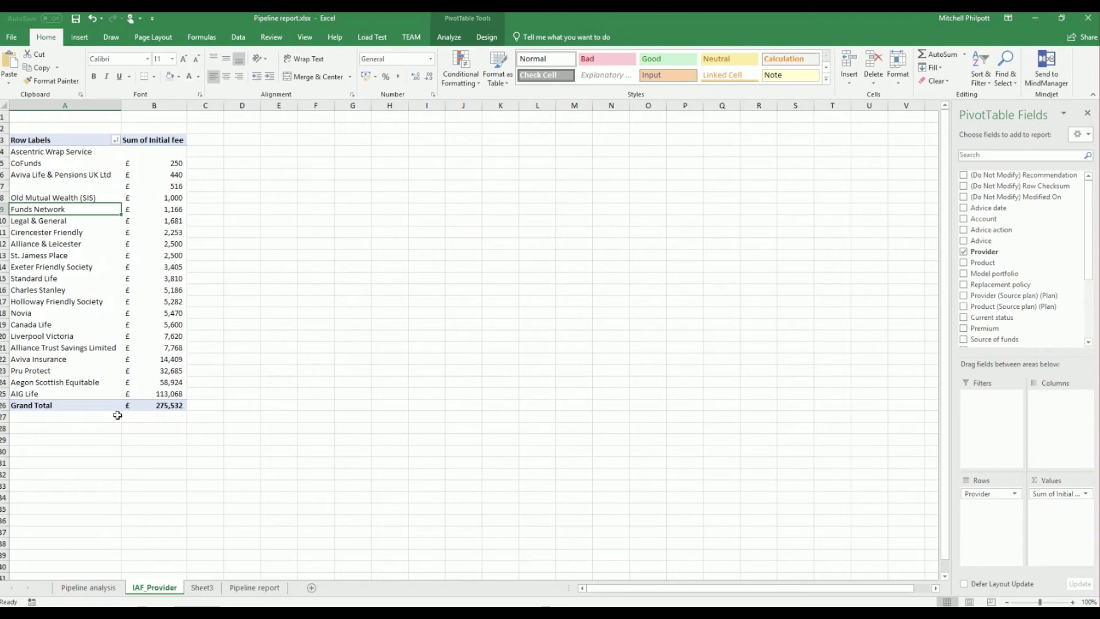
click(99, 407)
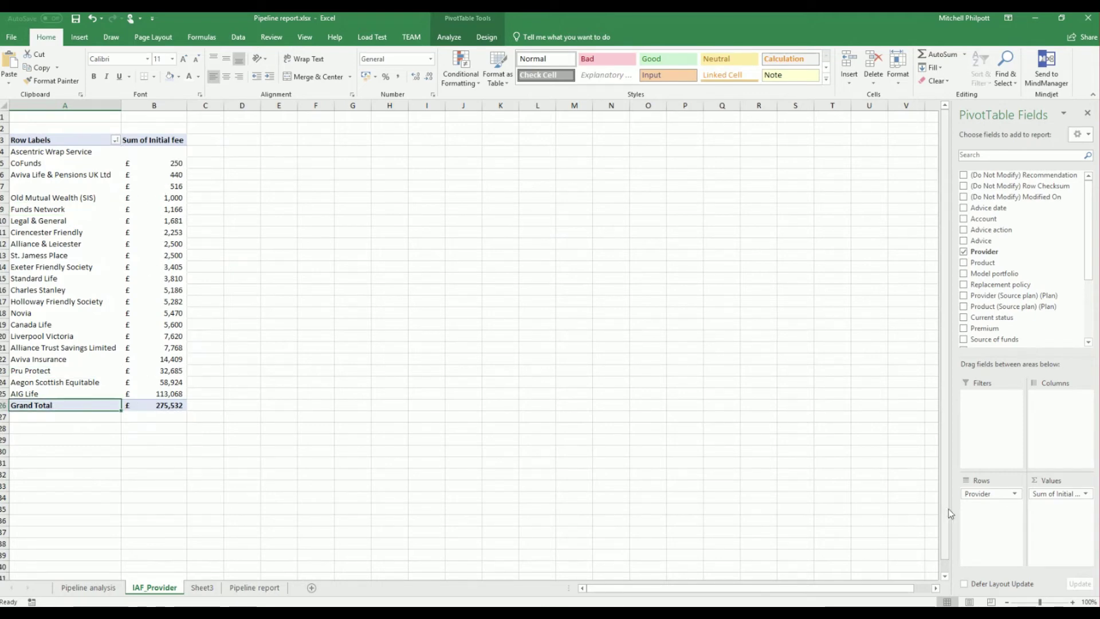
click(1086, 494)
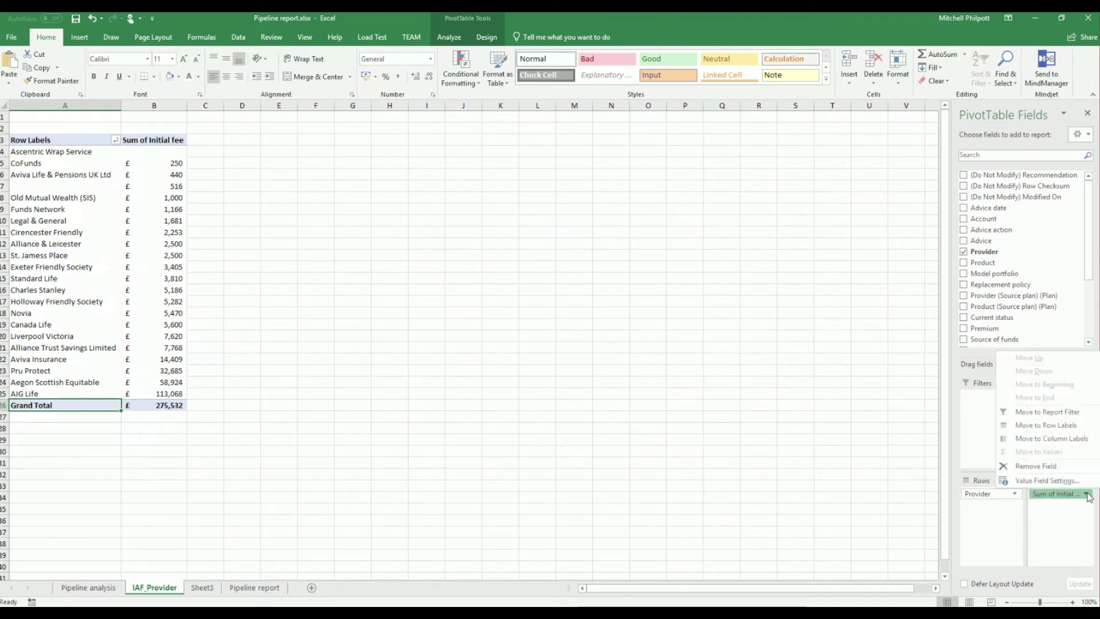
click(1048, 481)
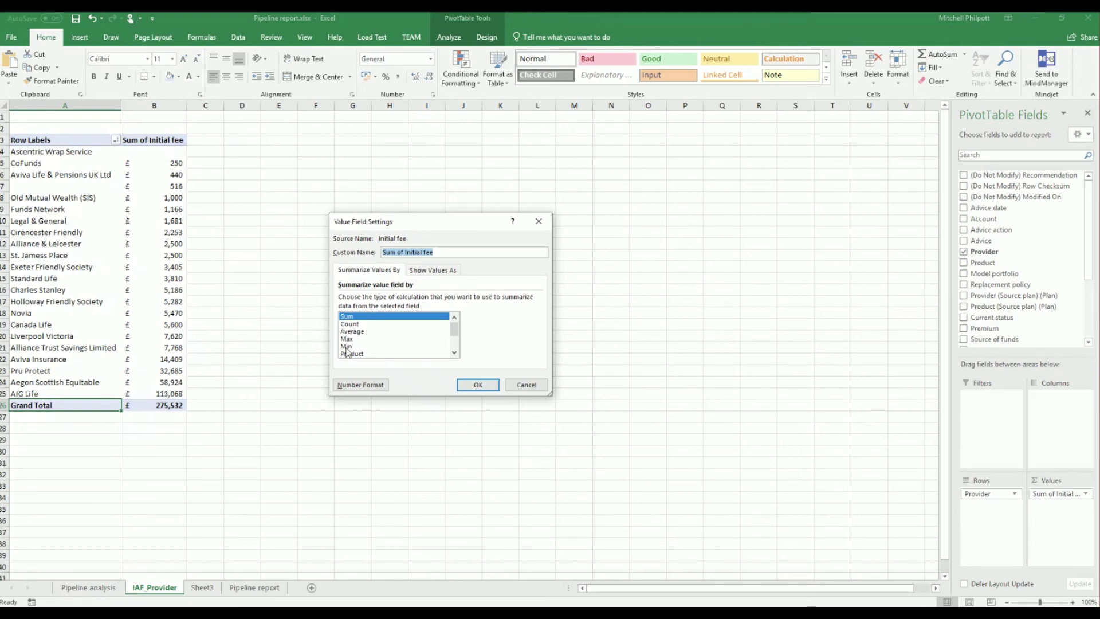
click(526, 385)
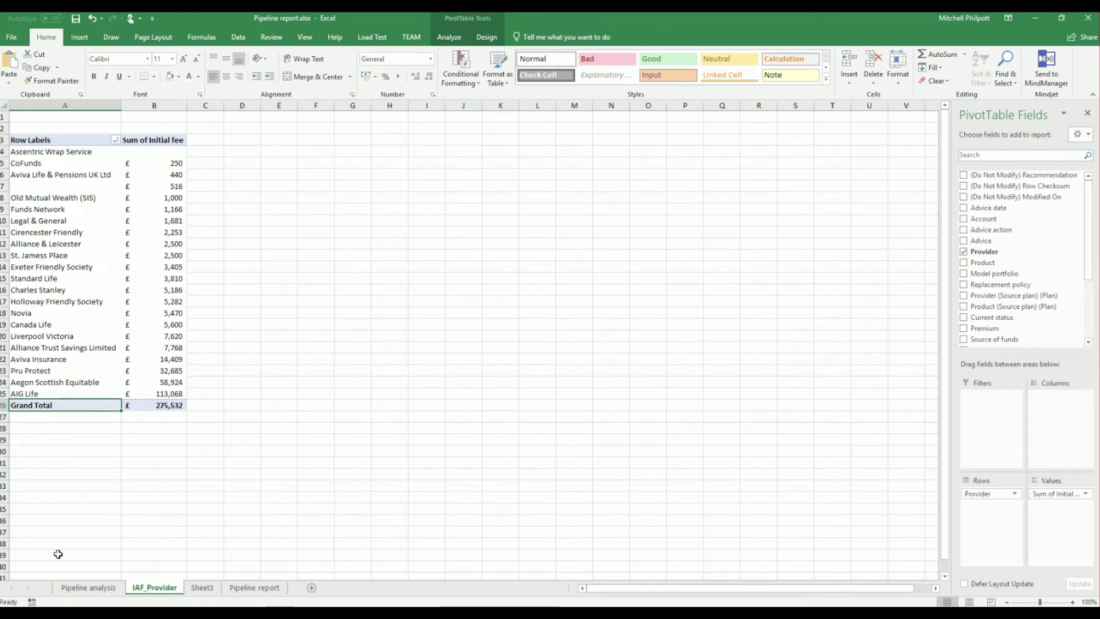
- Clear the "Average IAF" label from cell L2 on the Pipeline analysis sheet
click(88, 587)
click(455, 128)
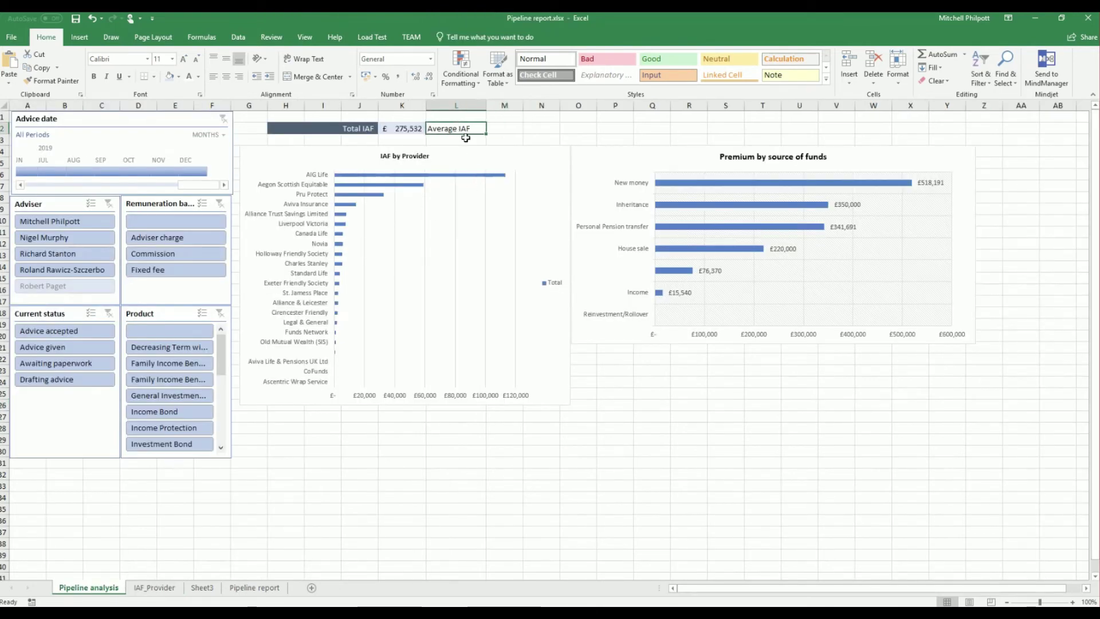
key(Delete)
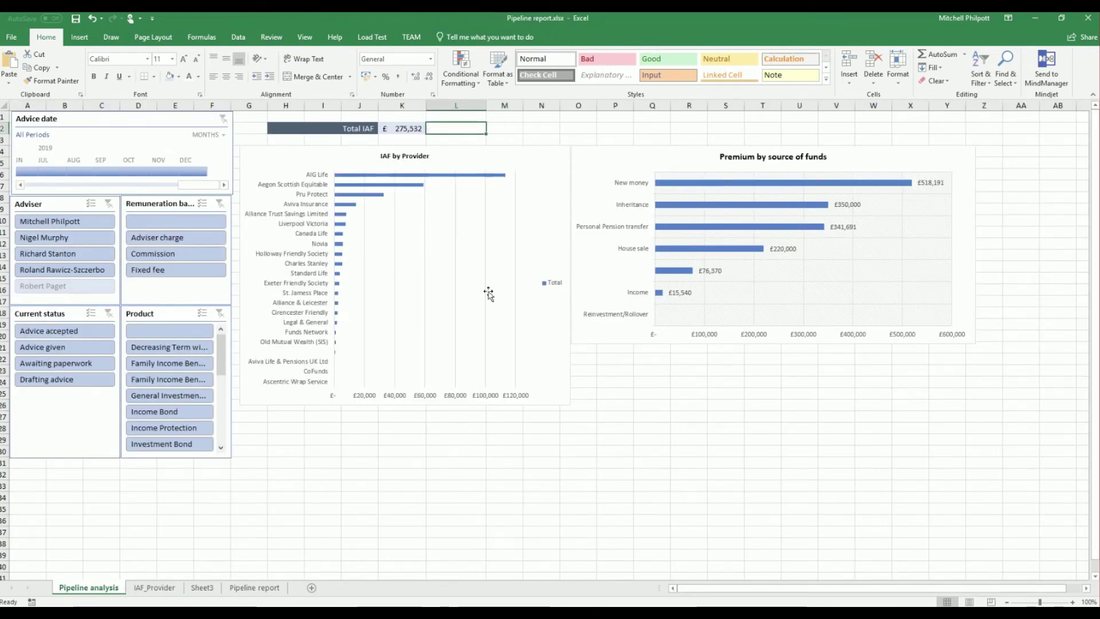
click(652, 381)
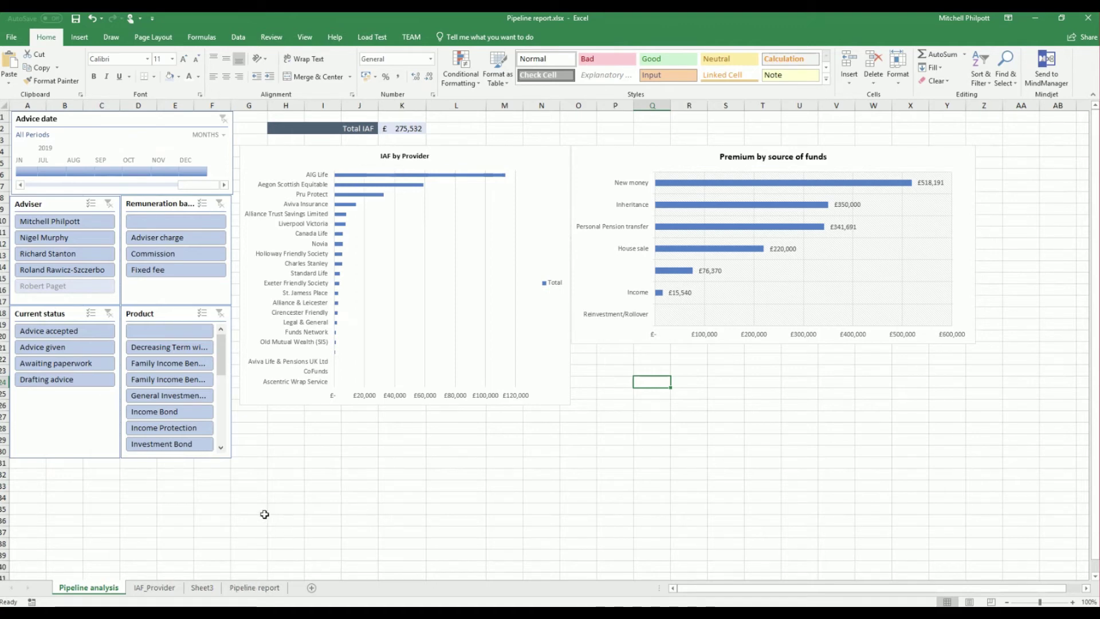
- Add a "Case size" column header in Y1 beside the Pipeline report table and widen column Y to fit it
click(259, 588)
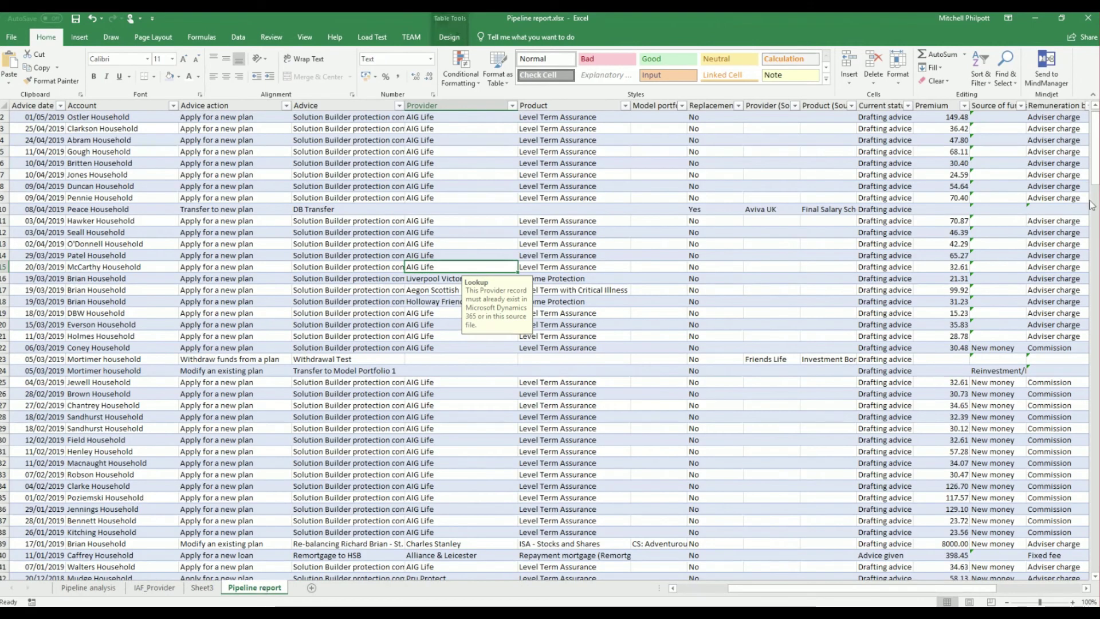
drag(1095, 173, 1093, 150)
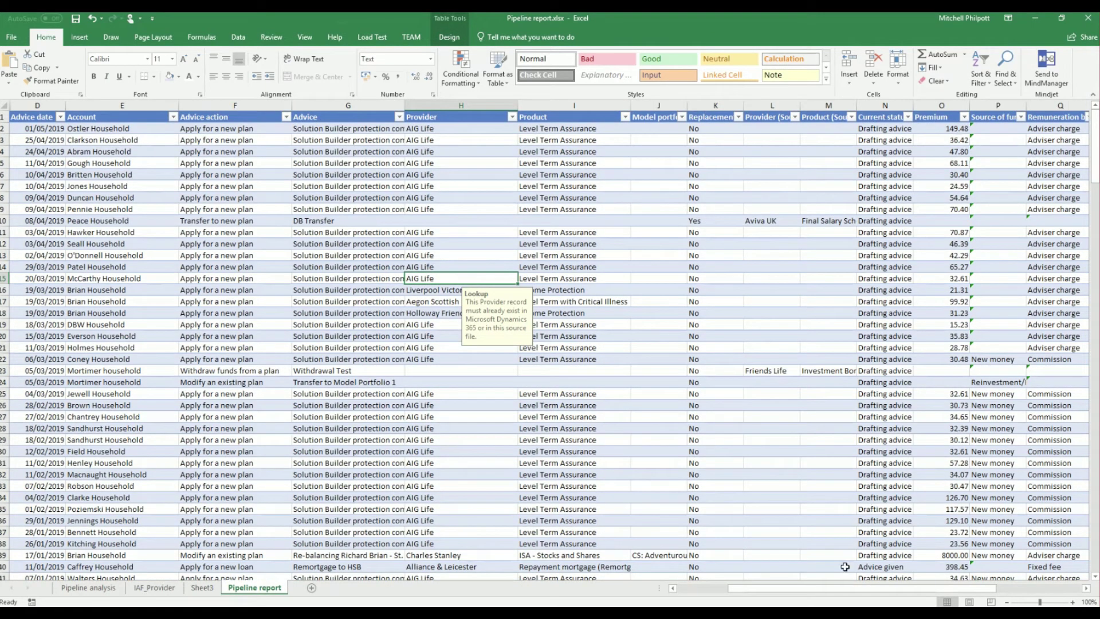
drag(840, 586, 937, 589)
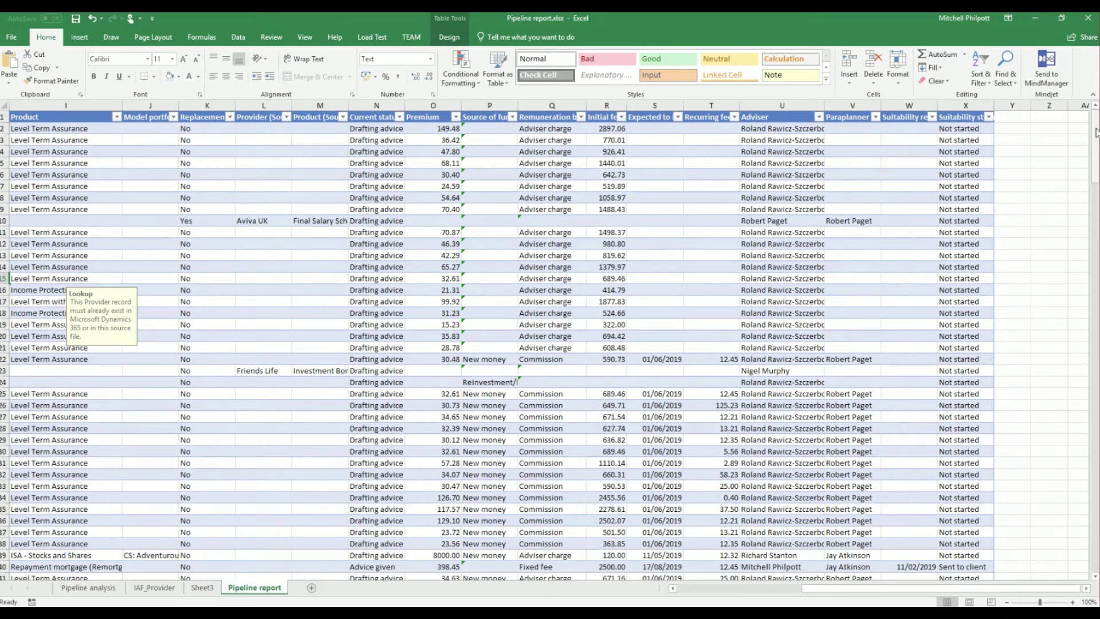
click(1019, 118)
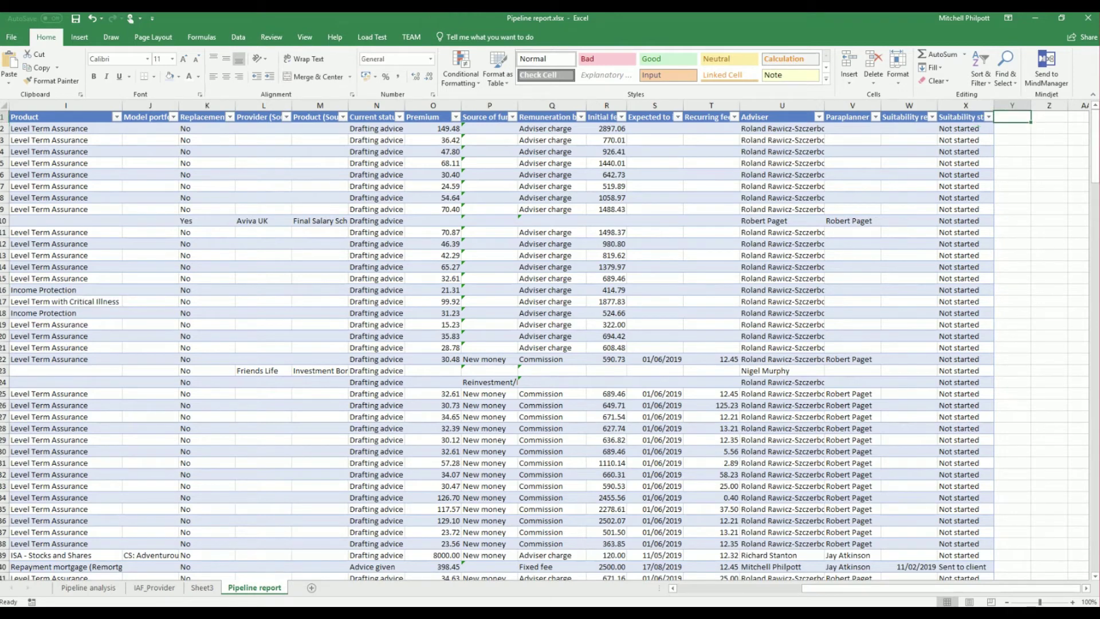
text(Case size)
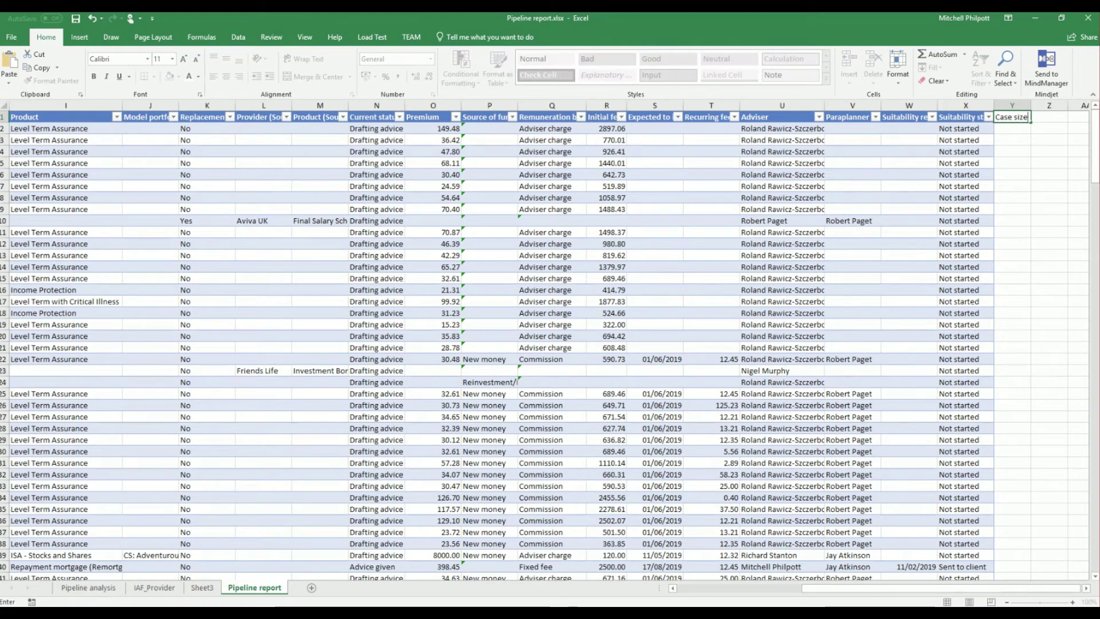
click(1051, 173)
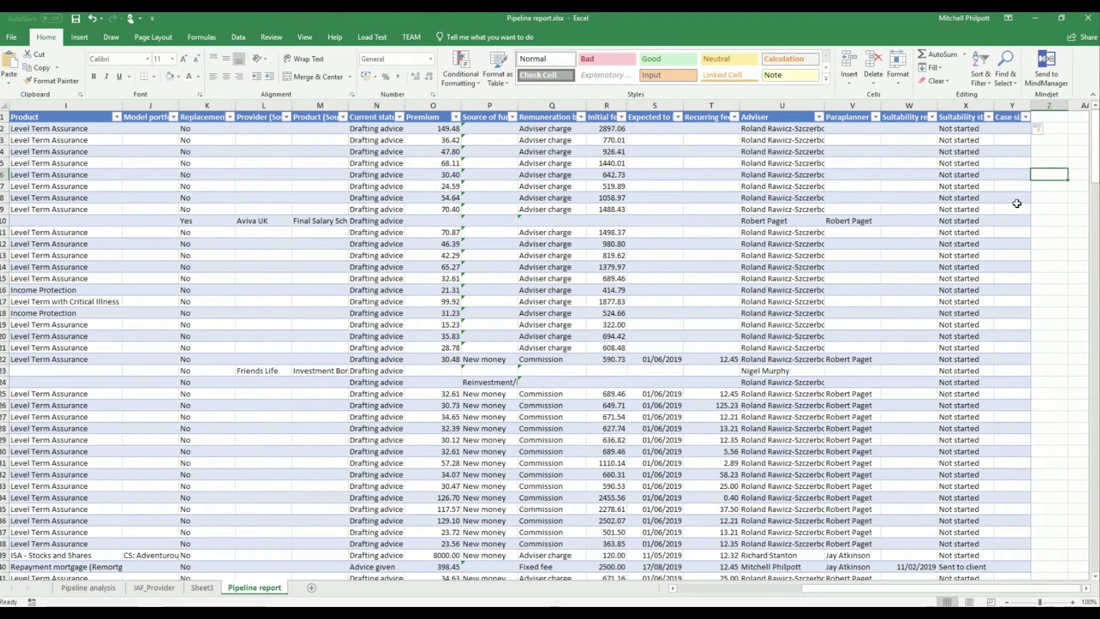
drag(1031, 106, 1053, 105)
- Select the first Case size cell, Y2, and display the formula bar
click(1021, 127)
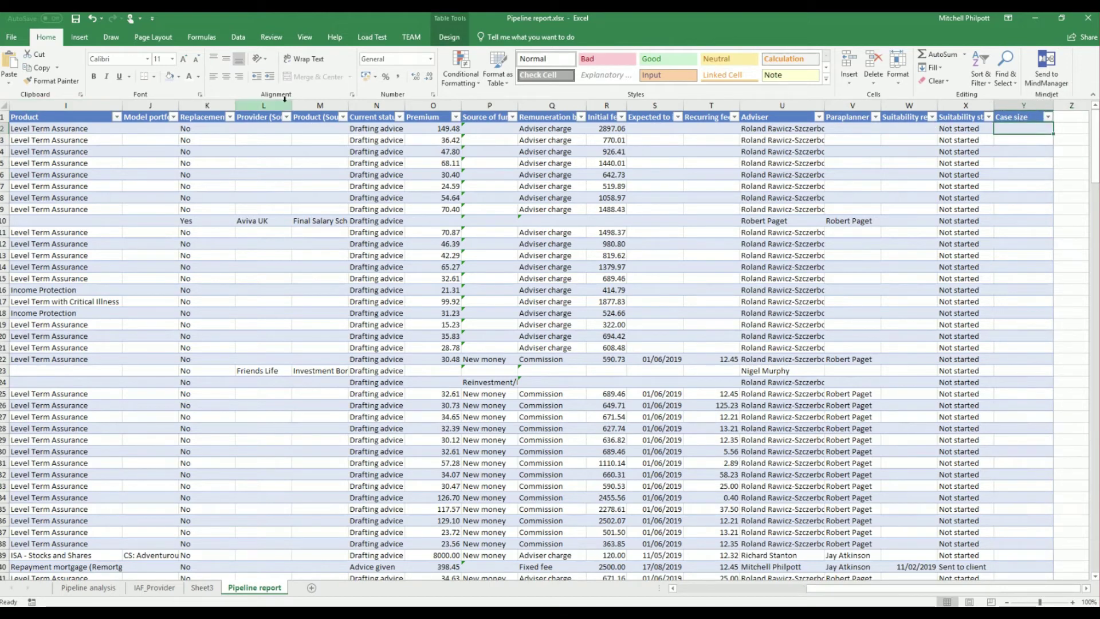
click(305, 37)
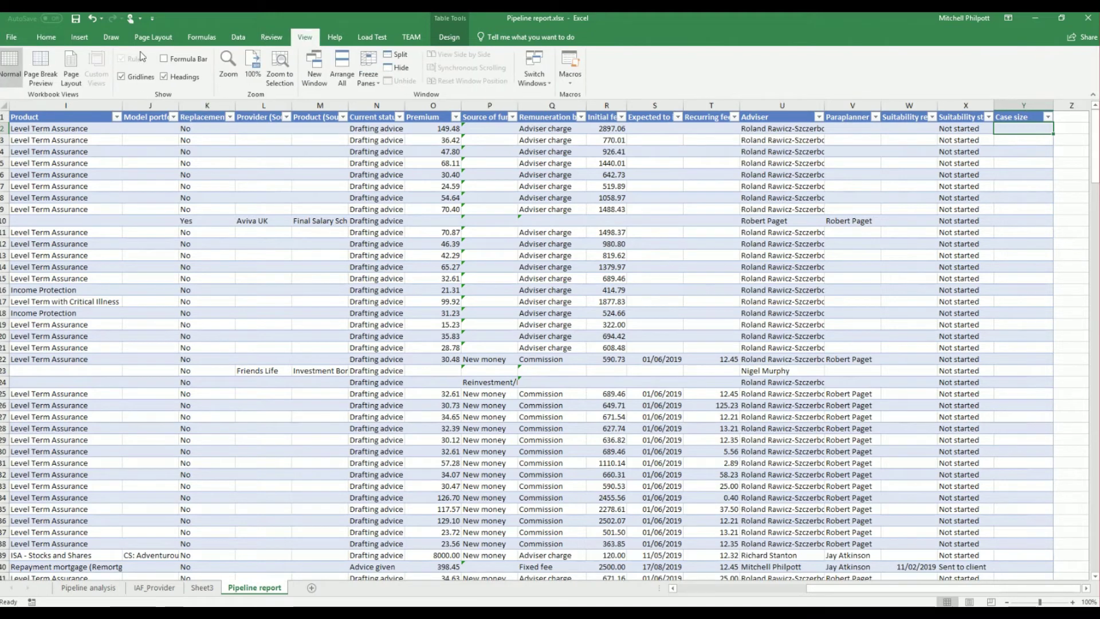
click(164, 58)
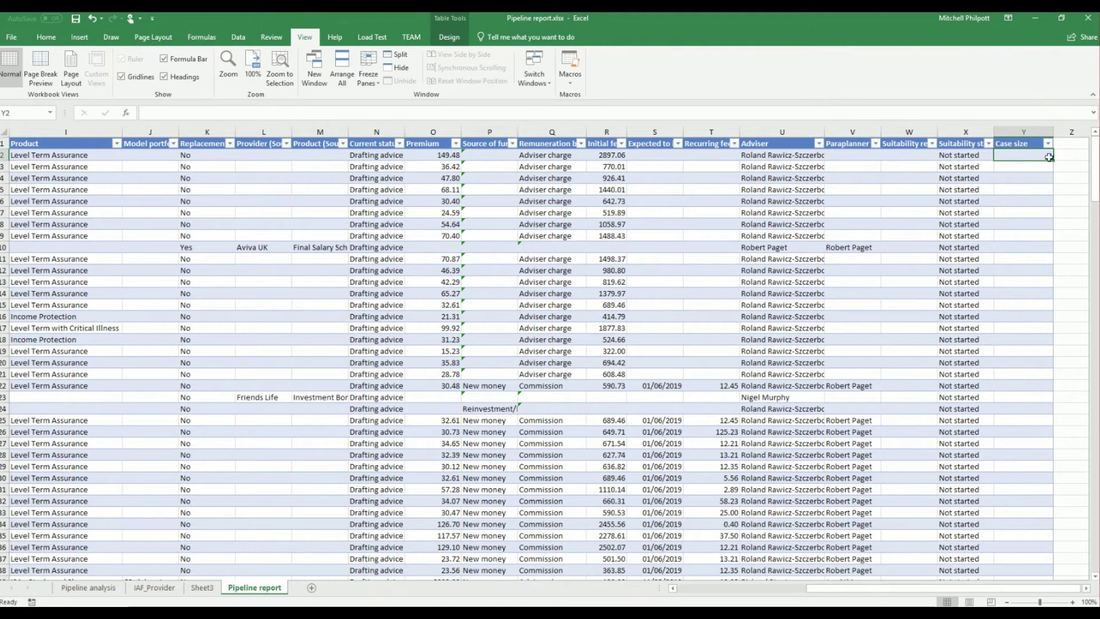
- Begin an IF formula in Y2 that tests whether the row's Initial fee is greater than 5000
click(535, 113)
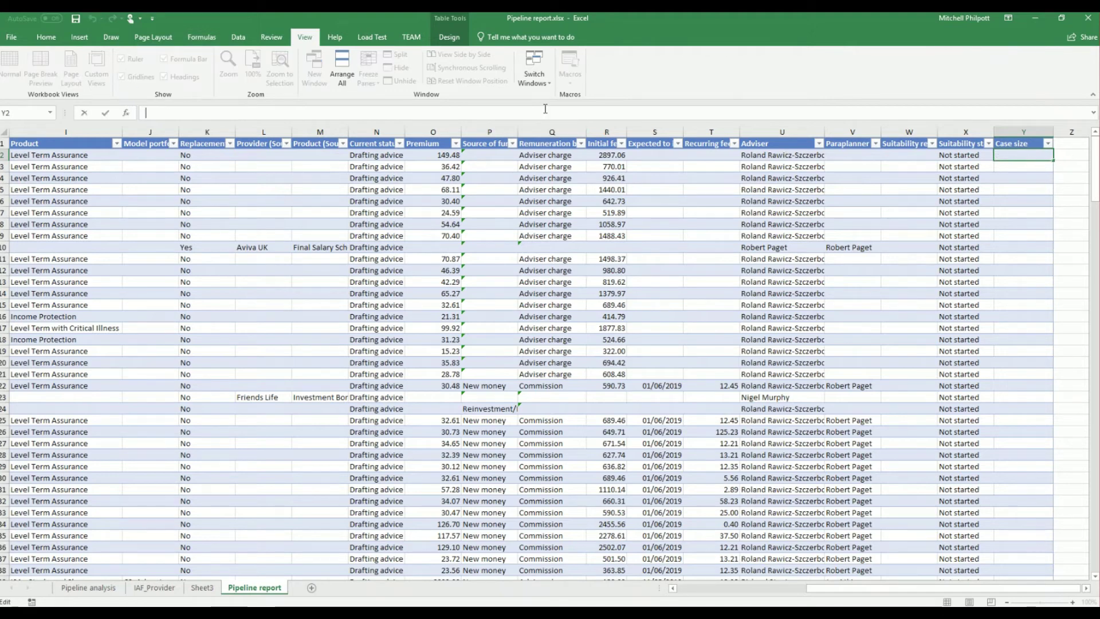
text(if()
key(BackSpace)
key(BackSpace)
key(BackSpace)
text(=)
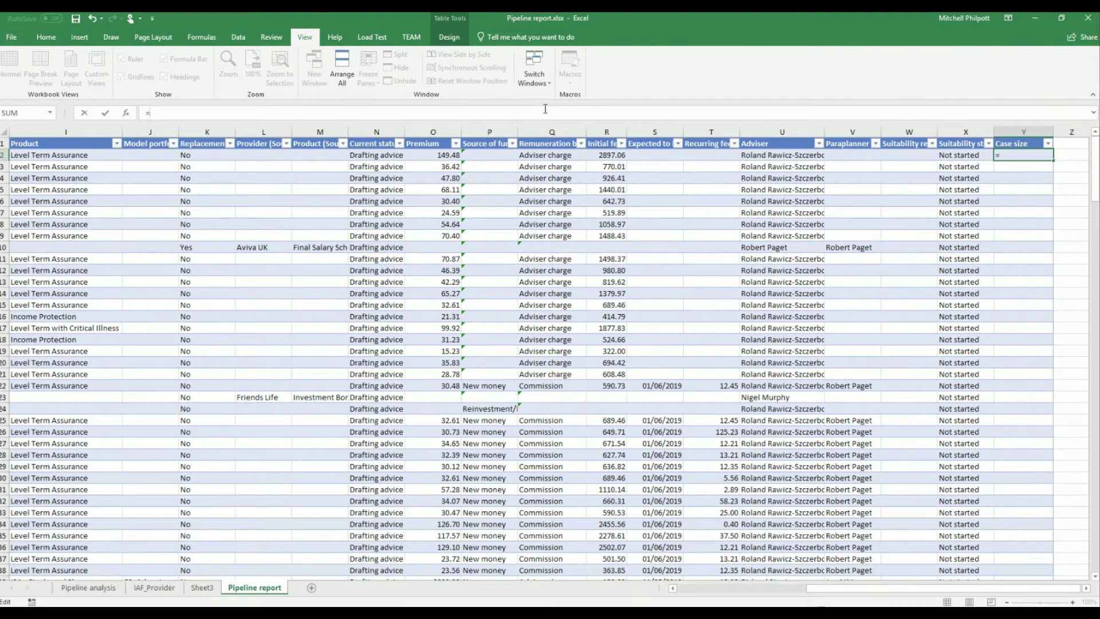
text(if()
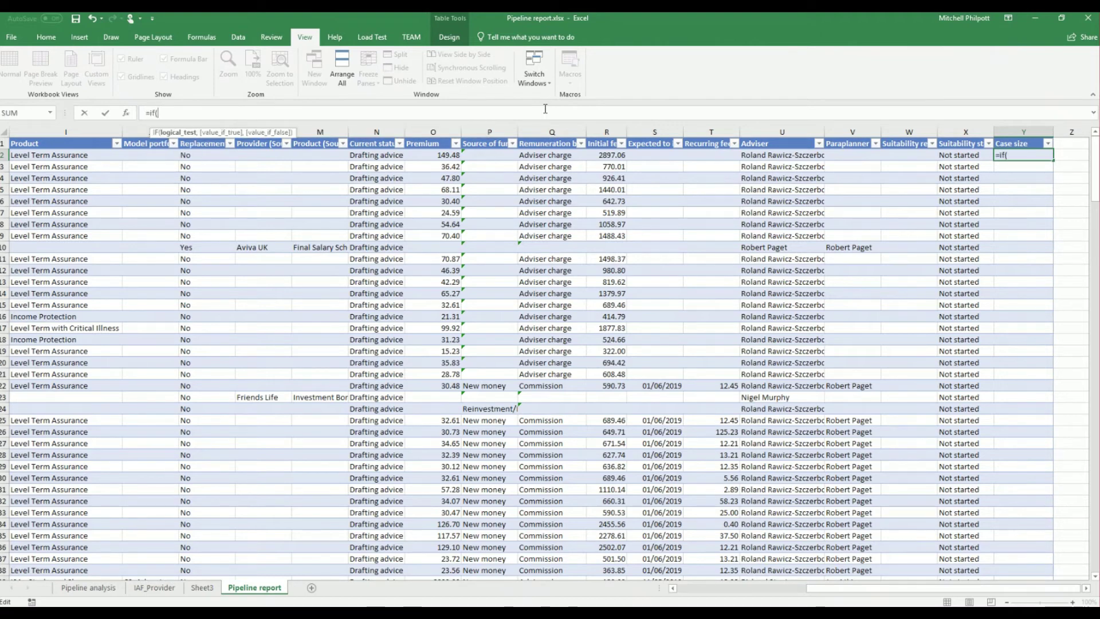
click(607, 155)
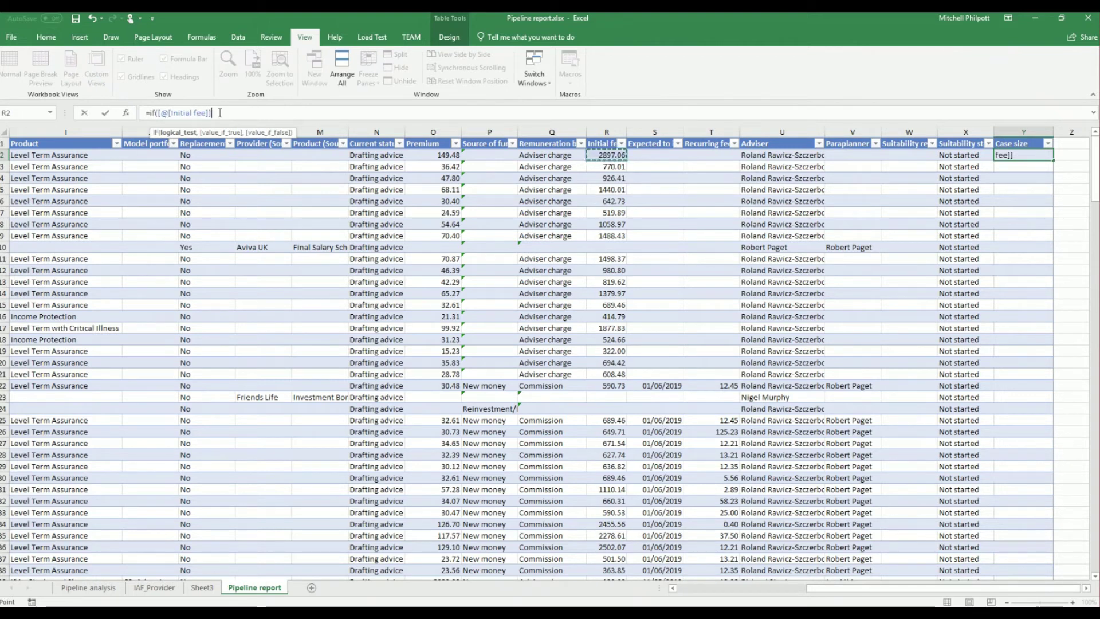
text(>)
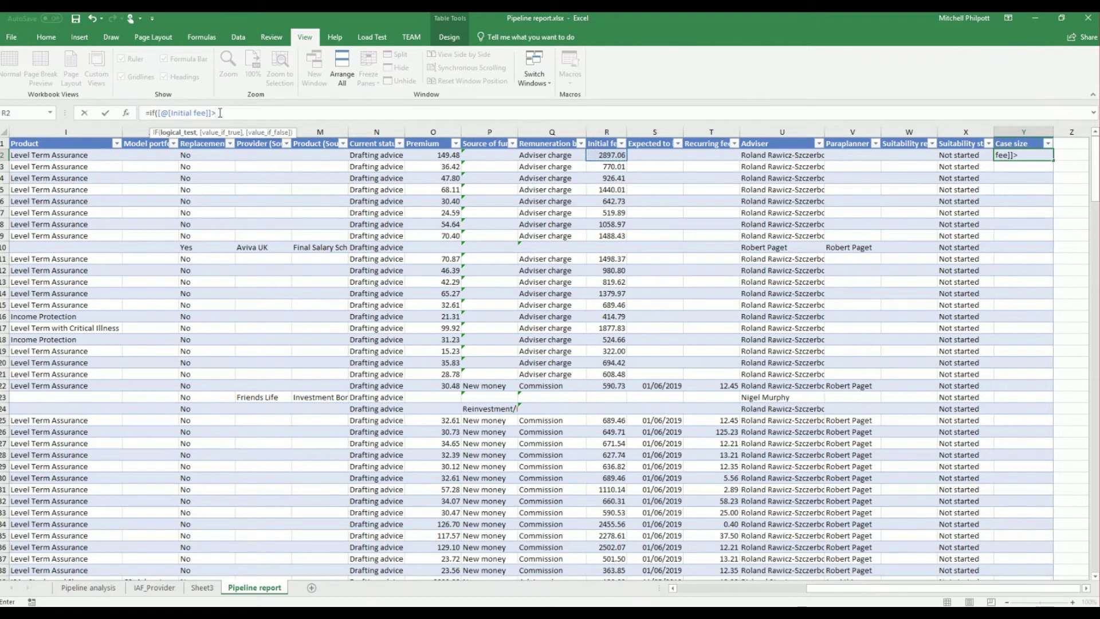
text(5000,)
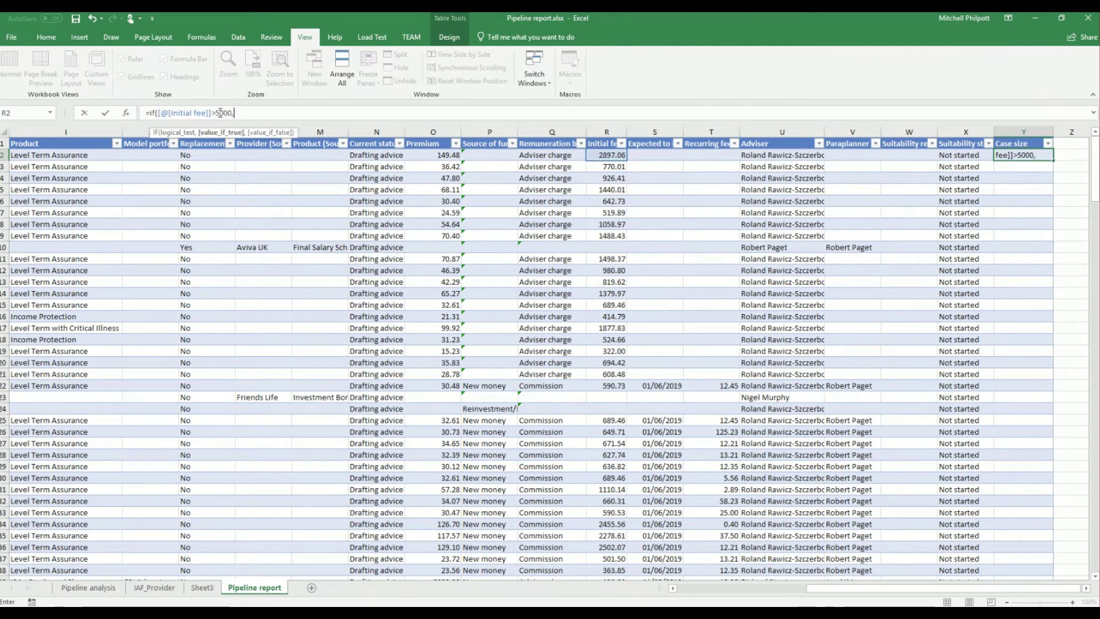
- Add "Large" as the true result, followed by the placeholders else and otherwise, and close the bracket
text("Large")
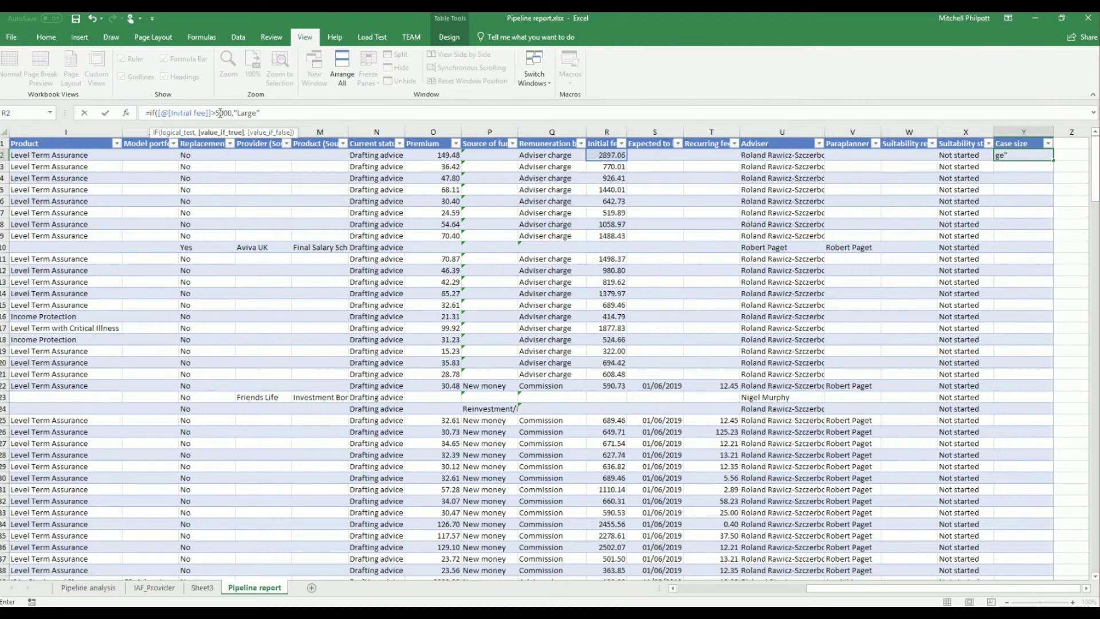
text(,)
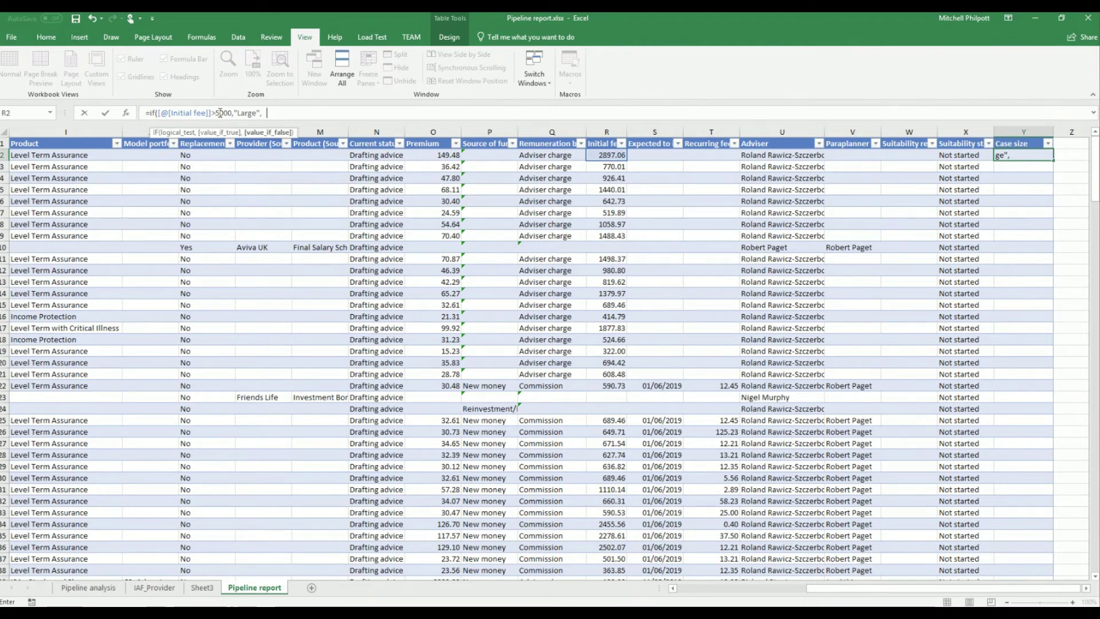
text(else,otherw)
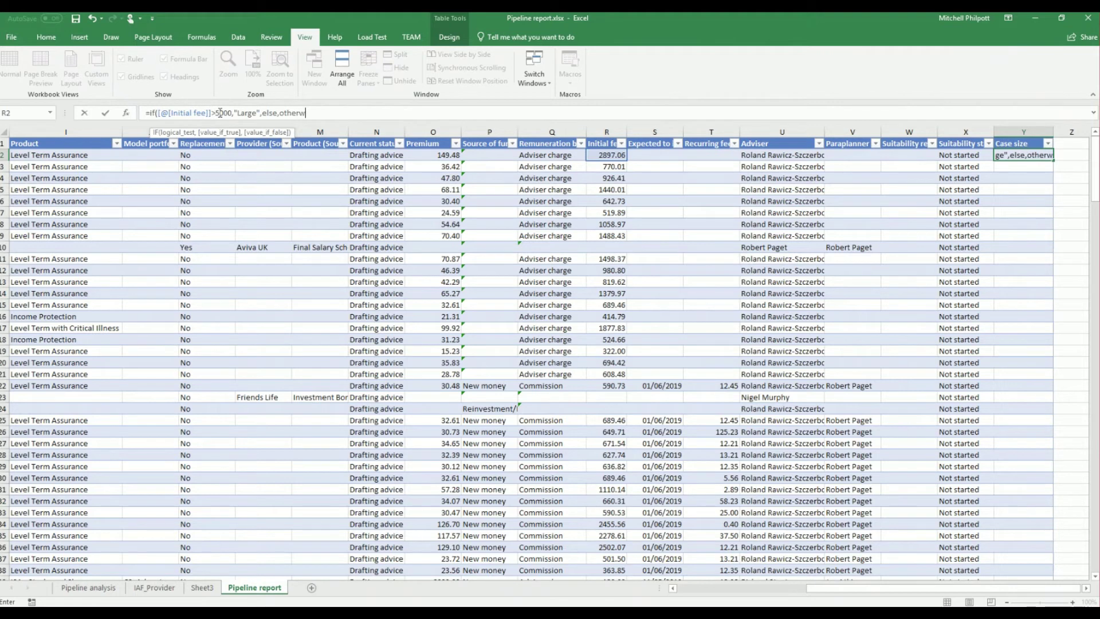
text(ise)
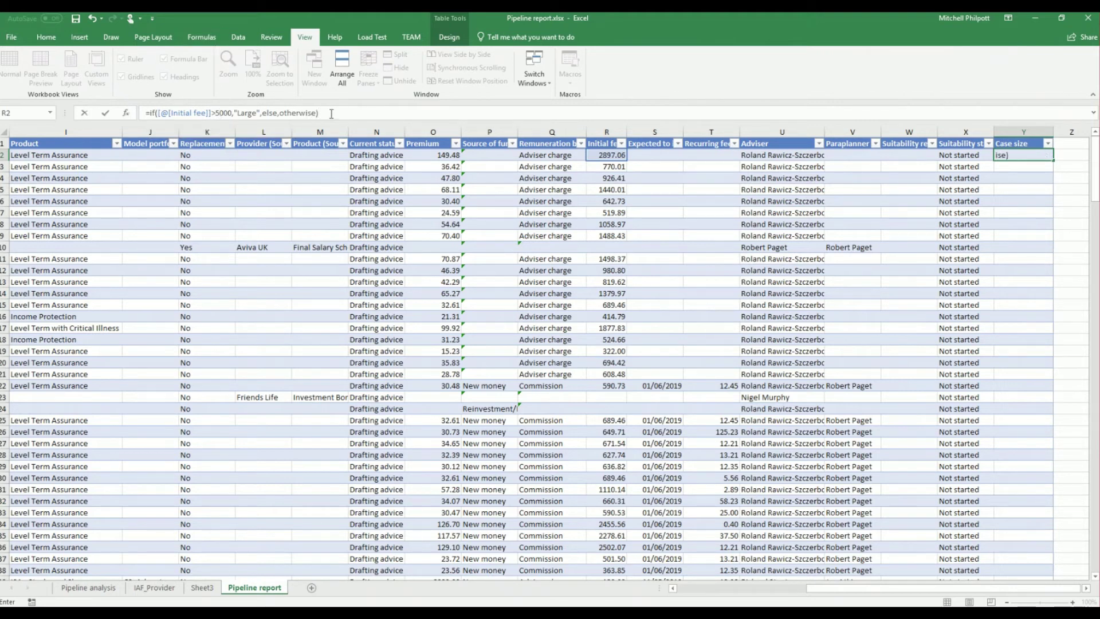
- Copy the whole IF formula and paste it over the else placeholder in Y2
drag(331, 114, 89, 106)
key(ctrl+c)
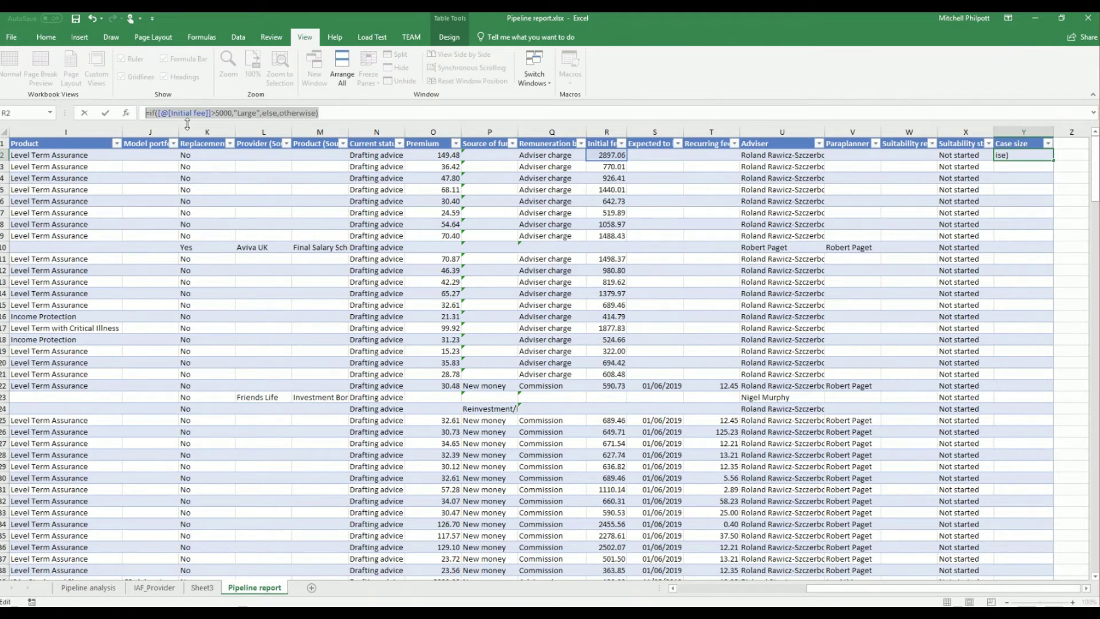
double_click(273, 112)
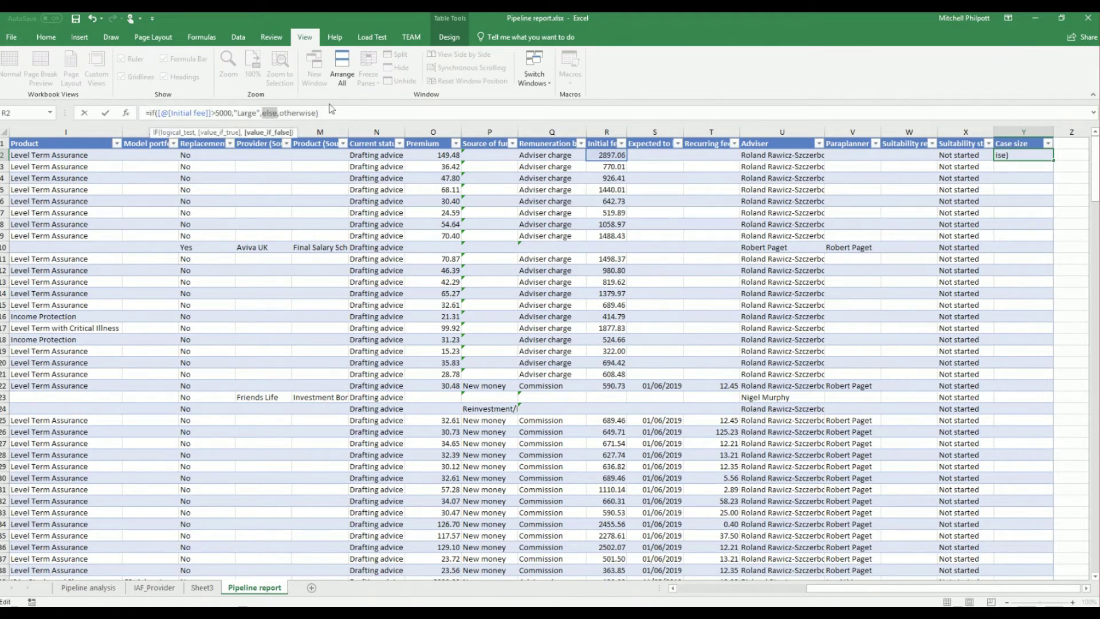
key(ctrl+v)
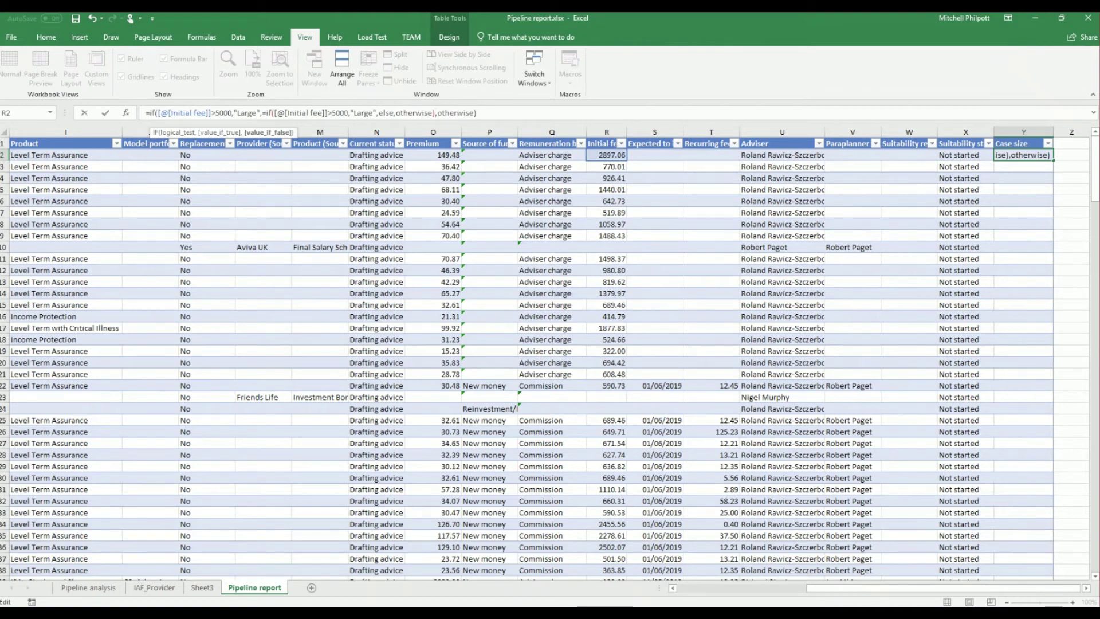
- Switch to Notepad, position its window over the table, and paste the copied IF formula into the blank document
key(alt+Tab)
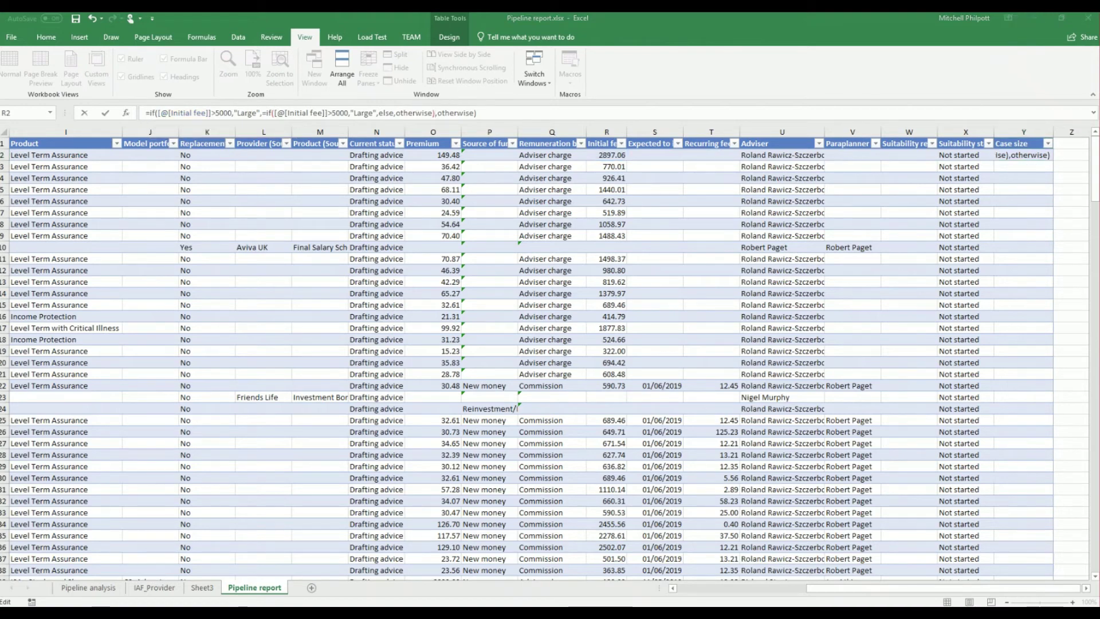
drag(2, 286, 605, 146)
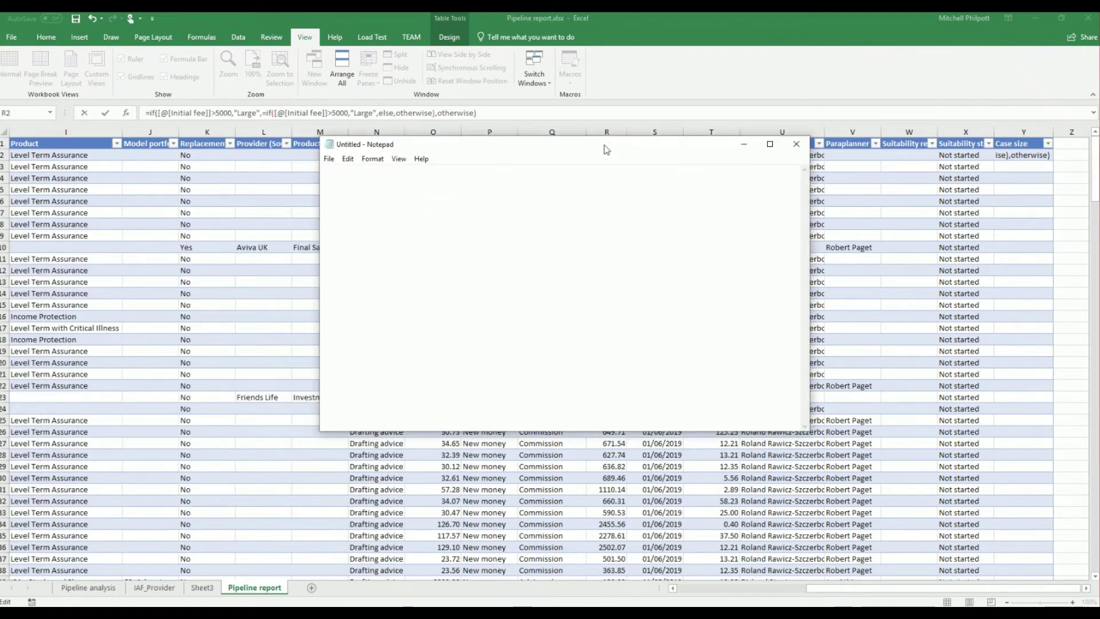
text(=if([@[Initial fee]]>5000,"Large",else,otherwise))
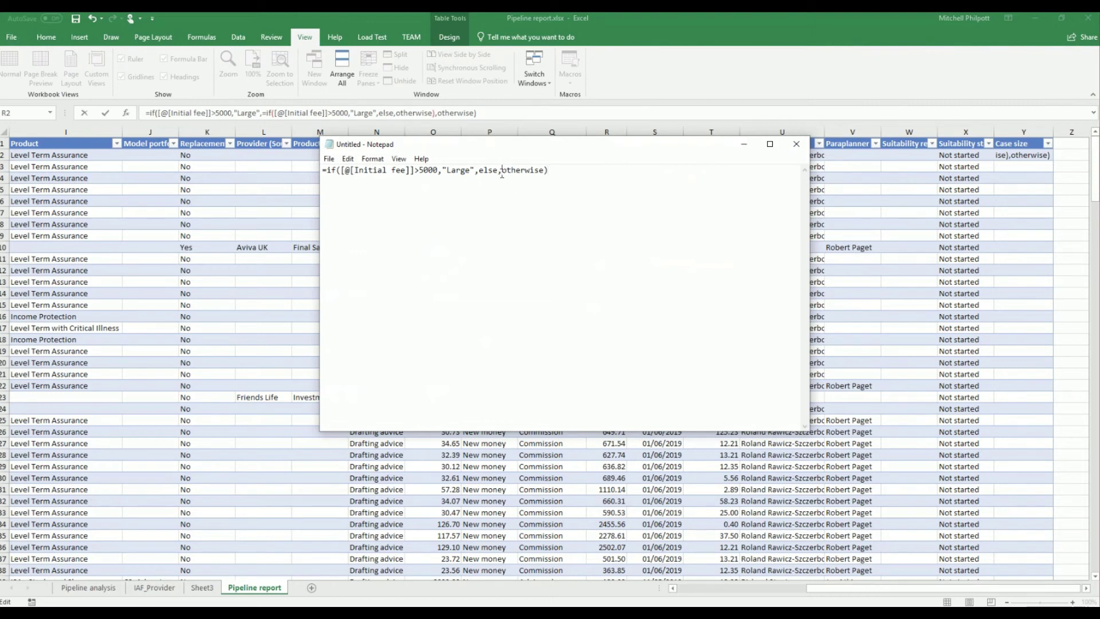
- Remove the else placeholder and its comma from the Notepad formula, and copy the complete formula
drag(502, 170, 477, 170)
key(BackSpace)
key(ctrl+a)
key(ctrl+c)
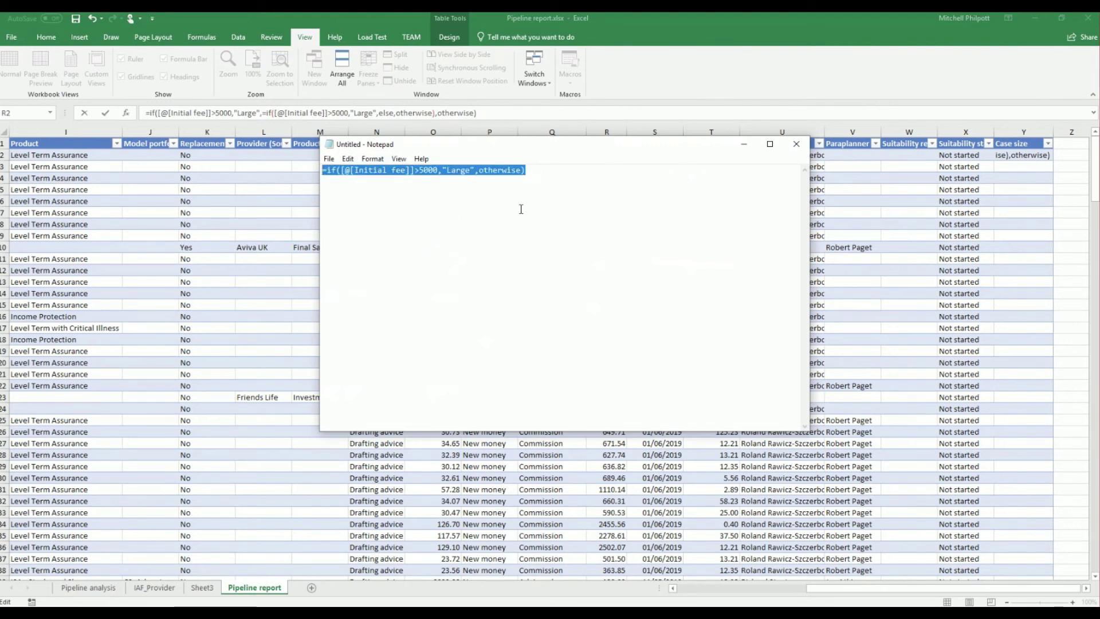
- Replace the otherwise placeholder in the Notepad formula with the copied IF formula
click(481, 171)
double_click(504, 167)
click(527, 174)
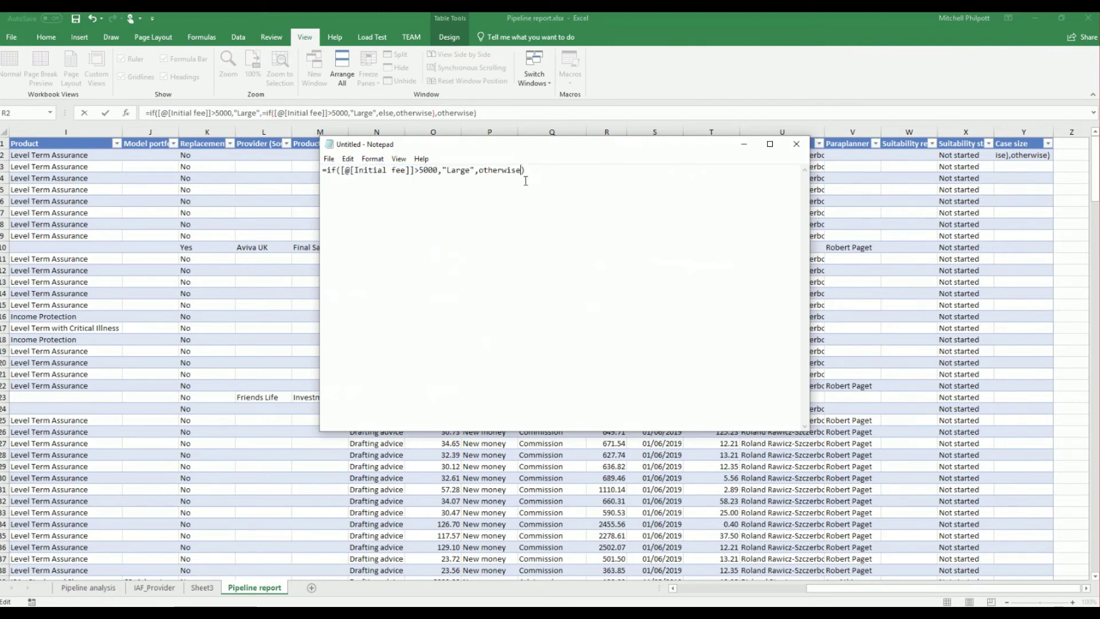
double_click(481, 171)
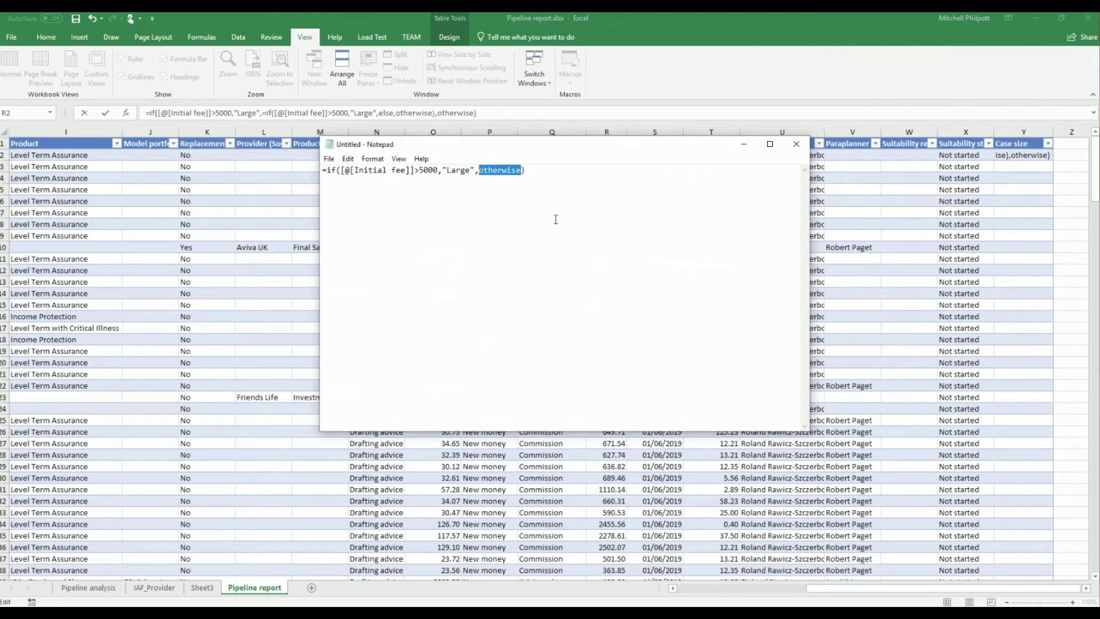
key(ctrl+v)
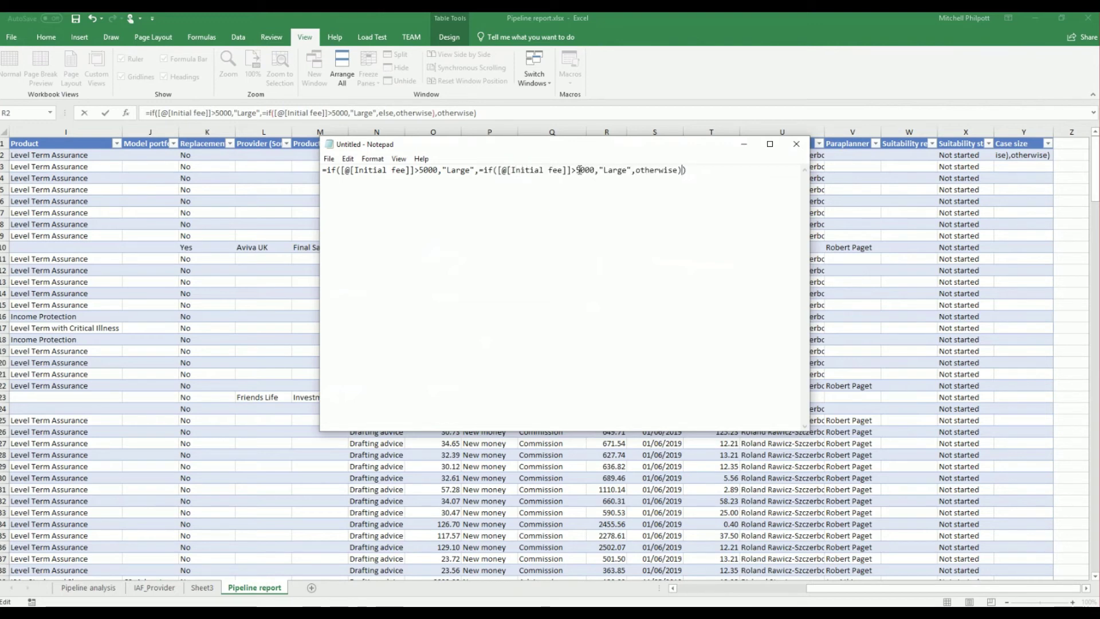
- Change the nested IF to test for an Initial fee above 2000 and return "Medium"
drag(576, 170, 581, 170)
text(2)
drag(625, 171, 604, 171)
text(Medium)
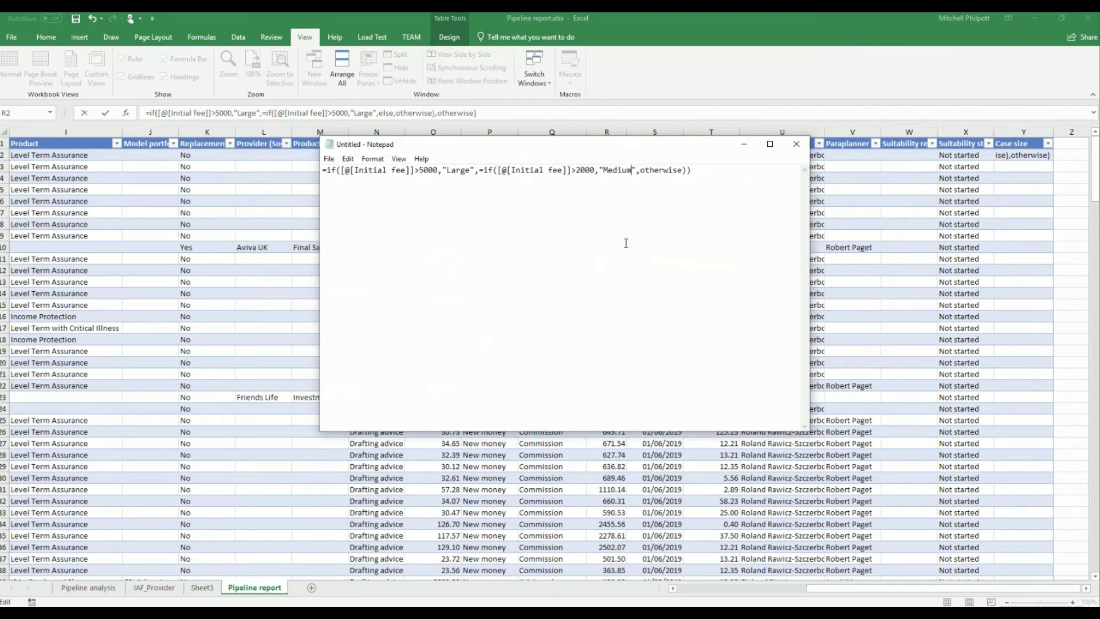
- Replace the remaining otherwise placeholder with another copied IF that tests for above 1 and returns "Small"
drag(683, 170, 639, 171)
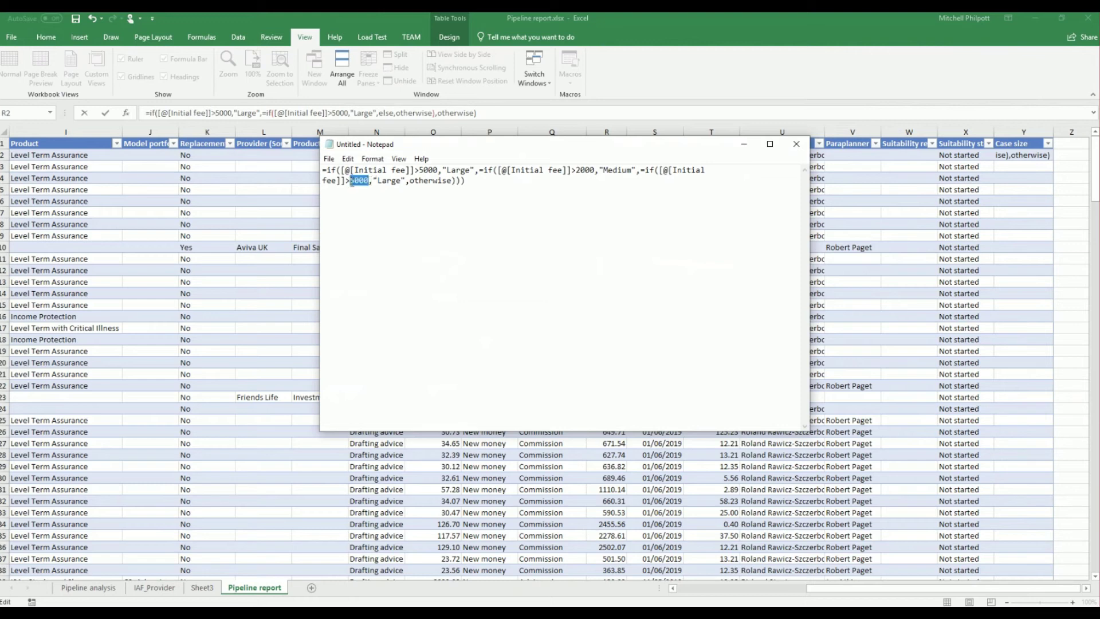
text(1)
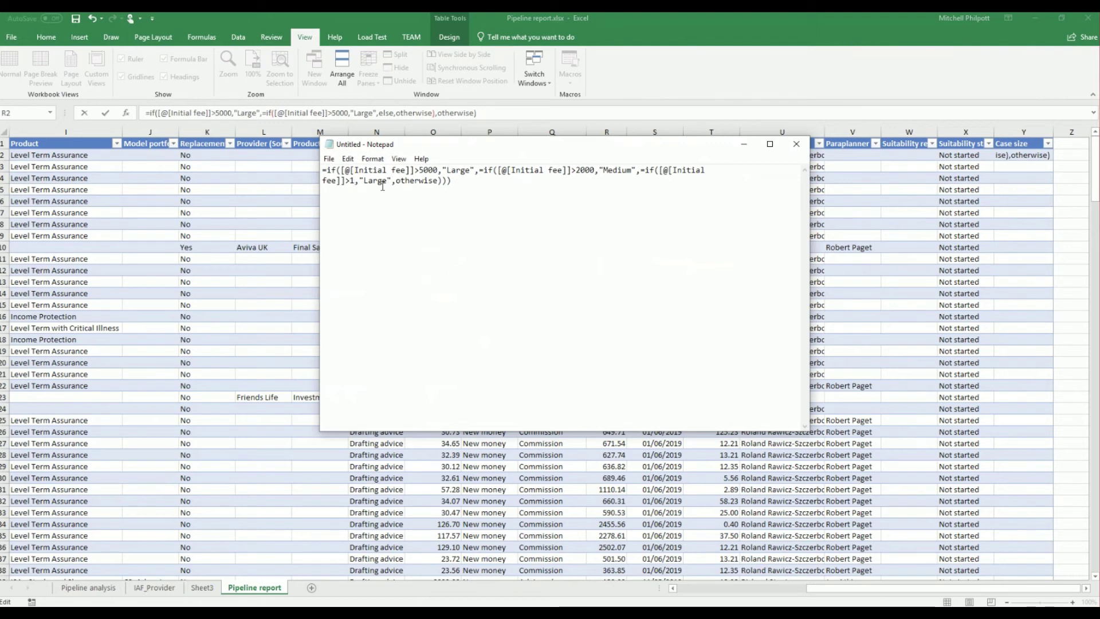
drag(378, 180, 366, 182)
text(Small)
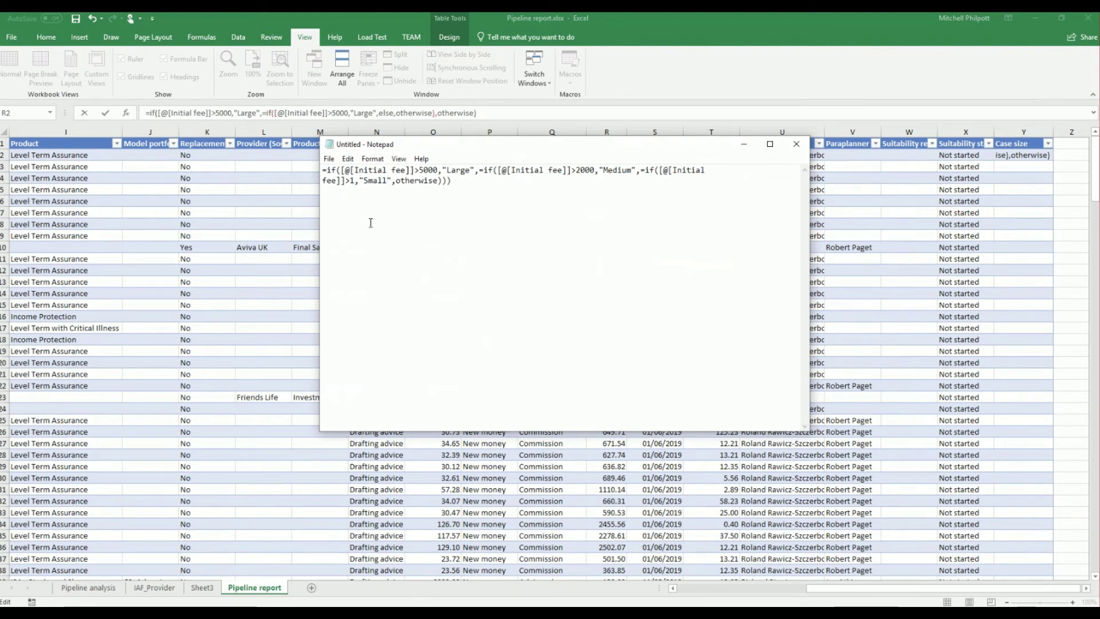
- Replace the last otherwise placeholder in the Notepad formula with "Uncategorised" as the fallback result
drag(438, 179, 408, 184)
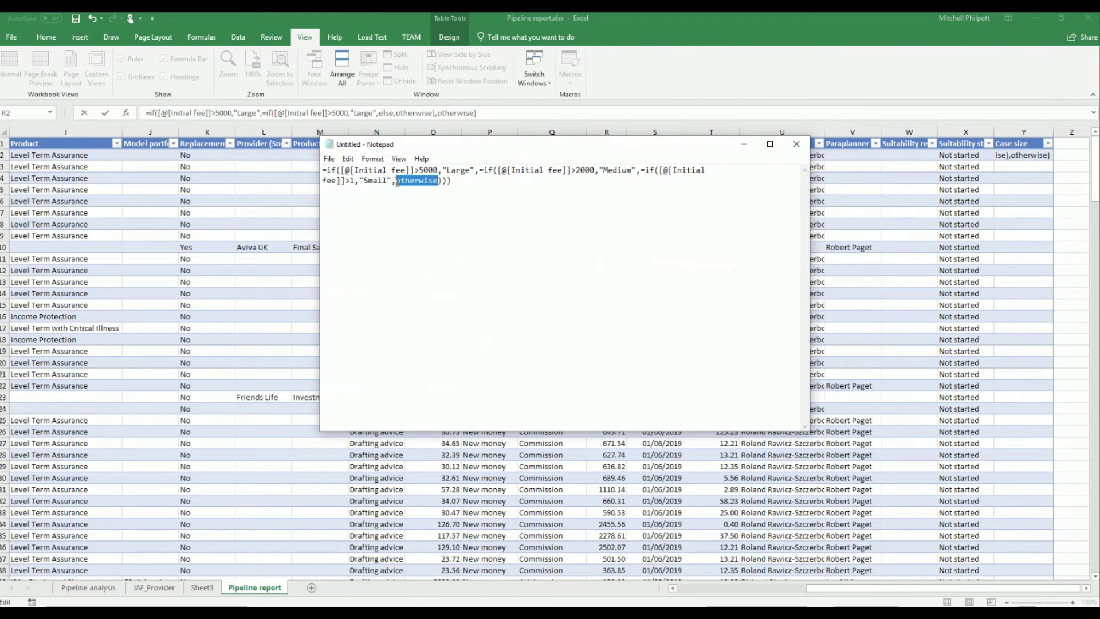
text(",")
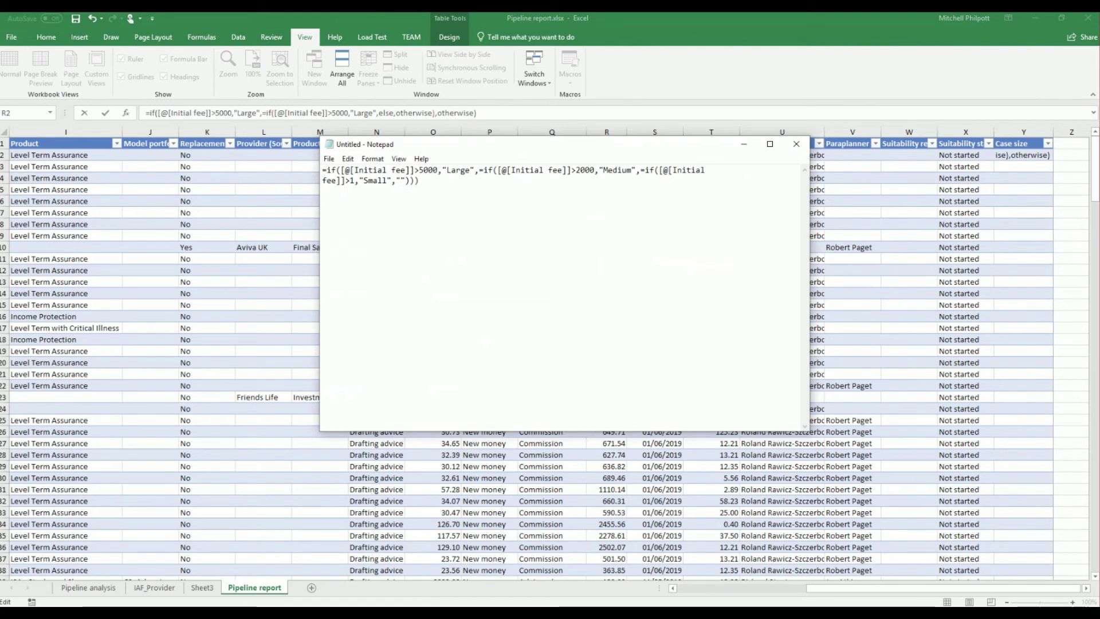
text(Uncategorised)
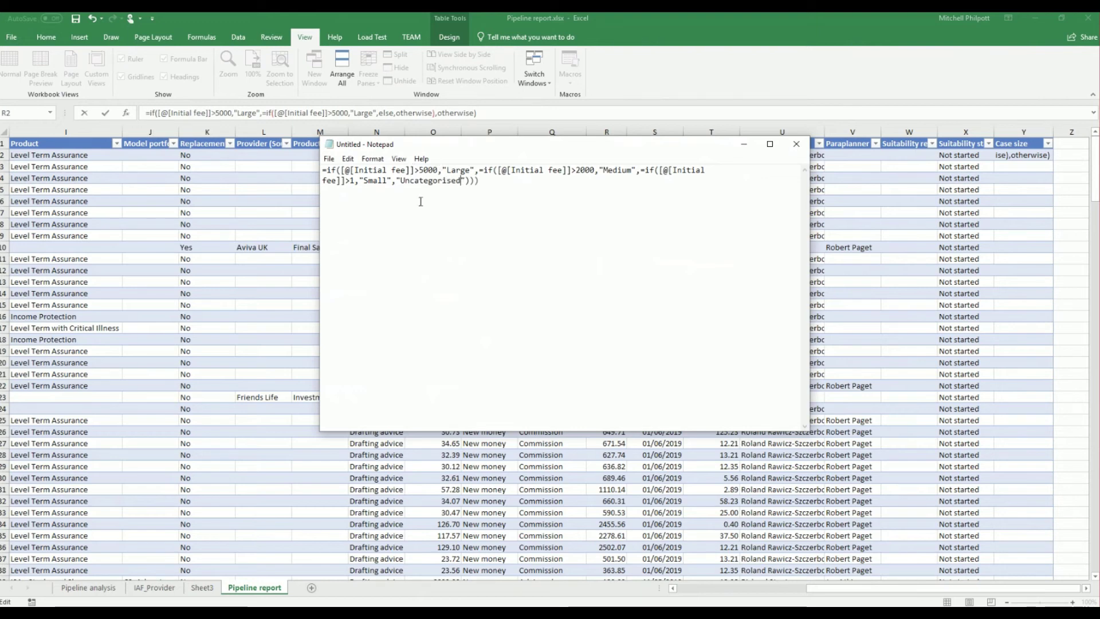
- Copy the finished Notepad formula and enter it in Y2 instead of the draft, without equals signs before the nested IFs
key(ctrl+a)
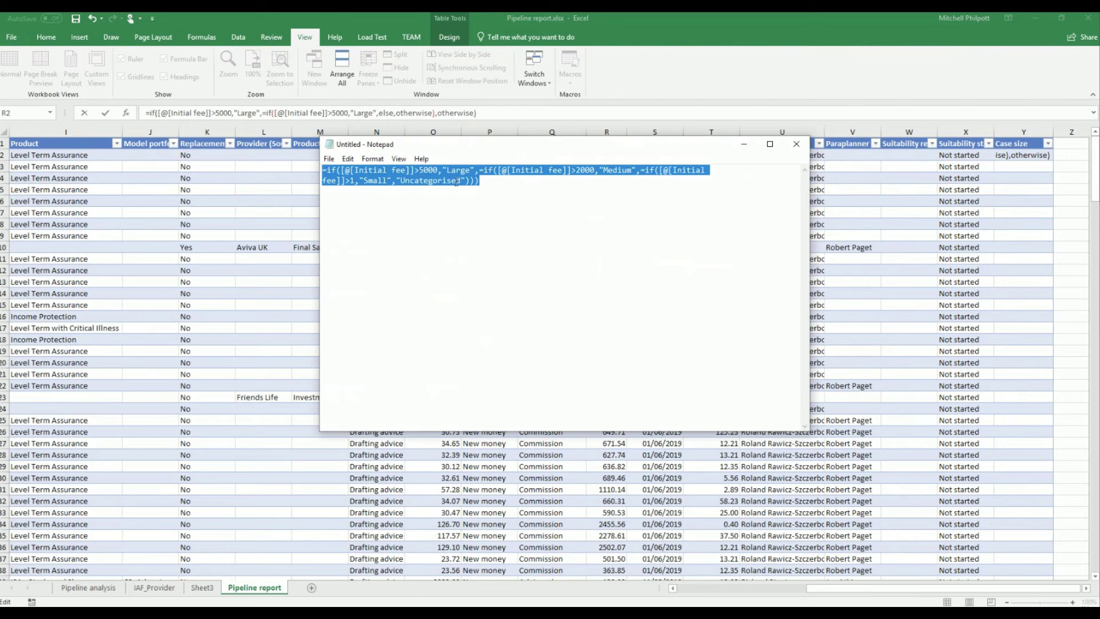
drag(476, 113, 146, 113)
key(BackSpace)
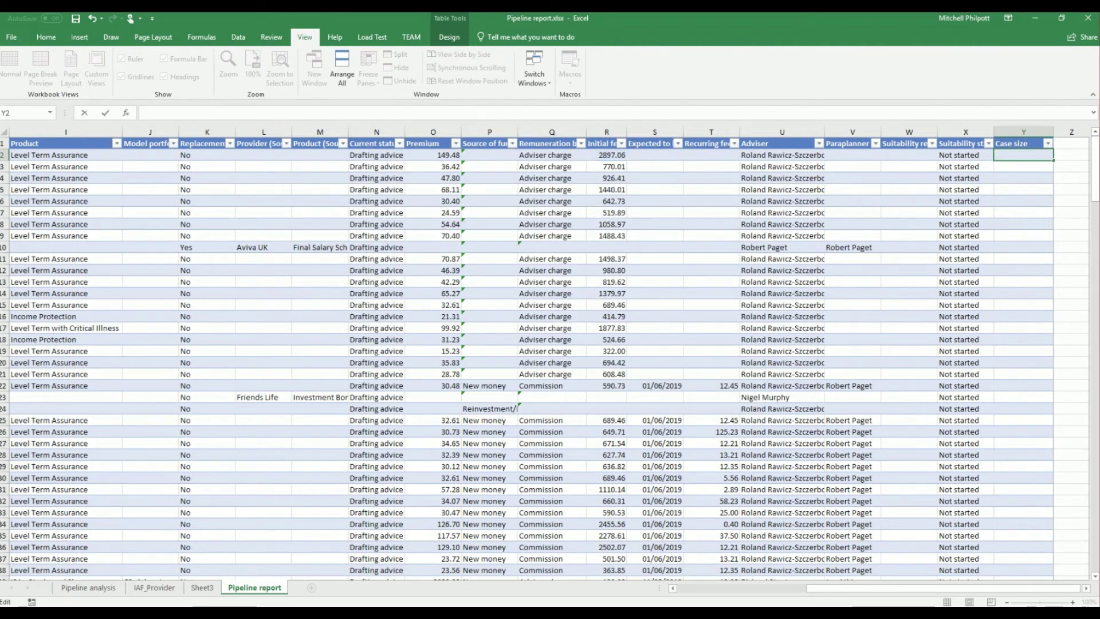
text(=if([@[Initial fee]]>5000,"Large",if([@[Initial fee]]>2000,"Medium",if([@[Initial fee]]>1,"Small","Uncategorised"))))
click(107, 112)
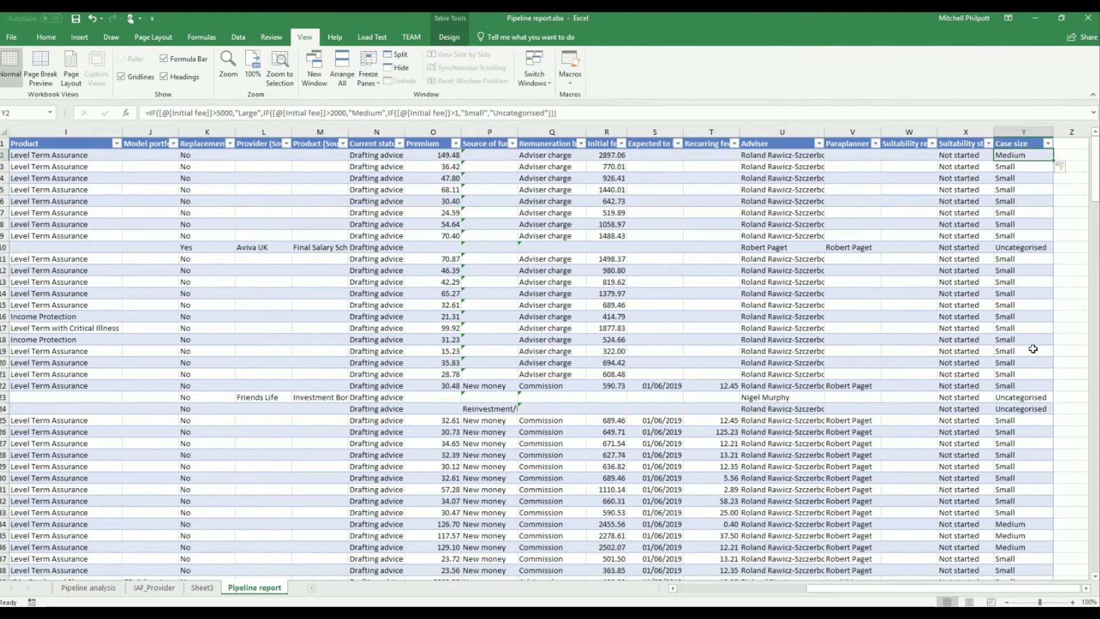
- Create a PivotTable from Table1 on a new worksheet
click(701, 209)
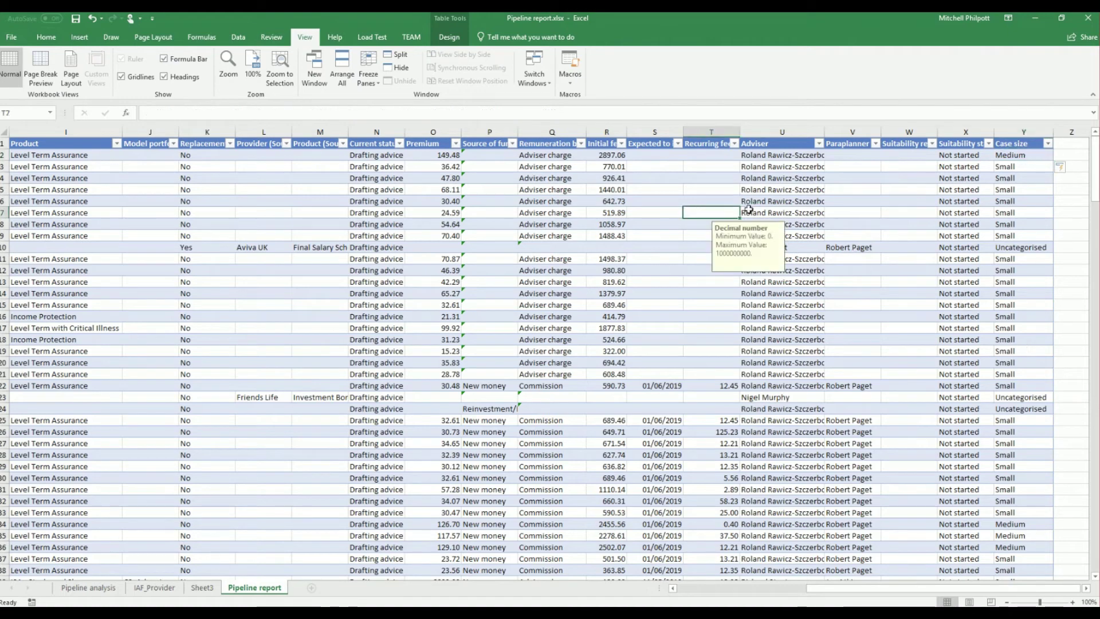
click(785, 202)
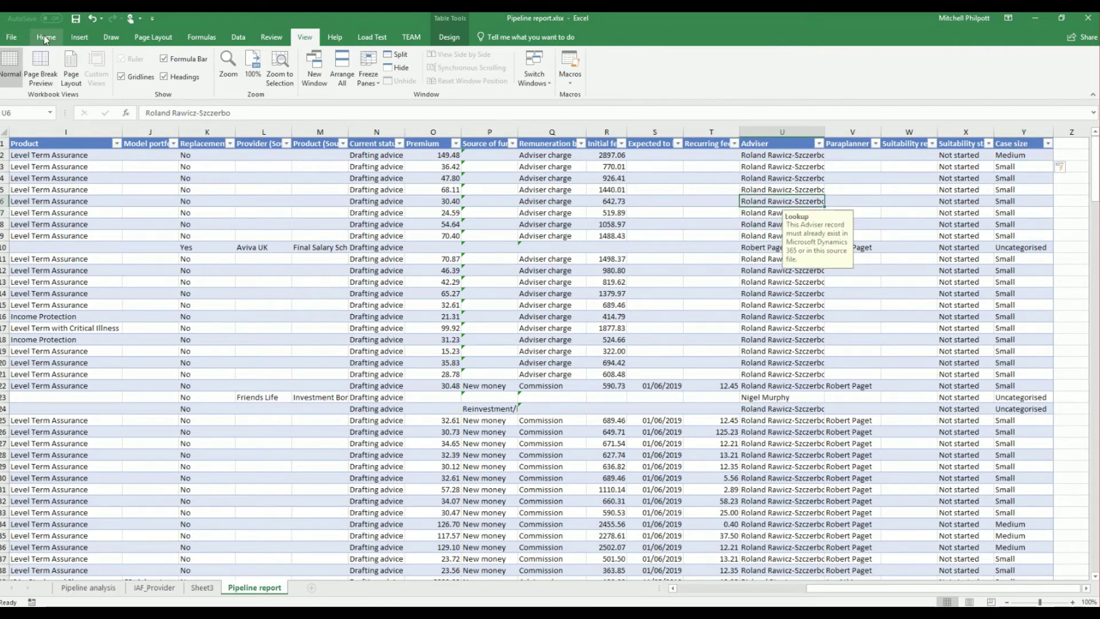
click(45, 37)
click(80, 37)
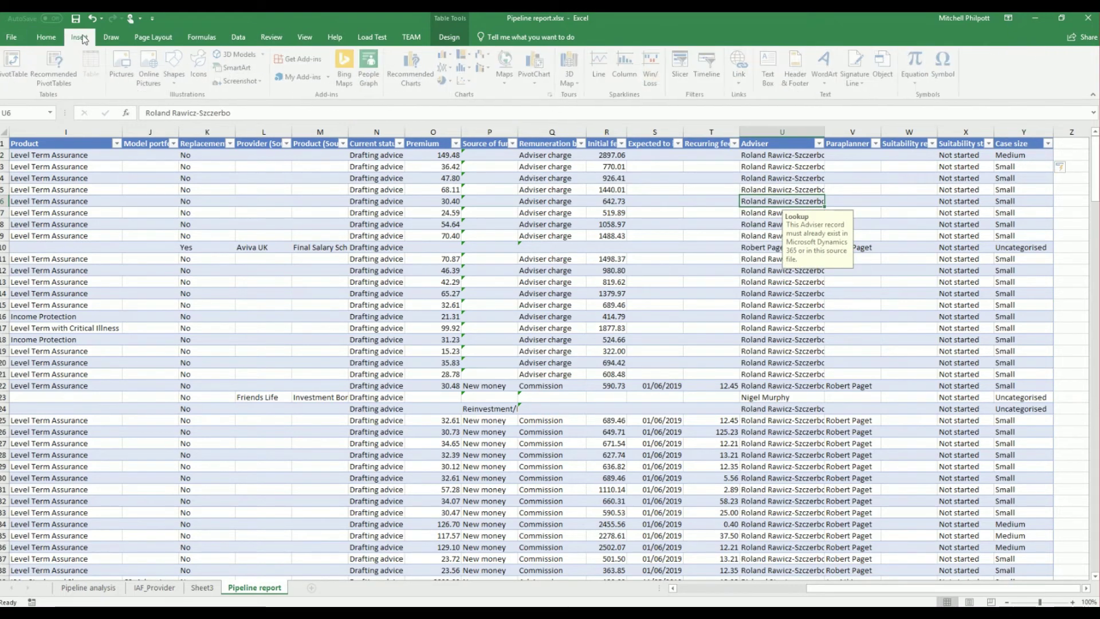
click(16, 60)
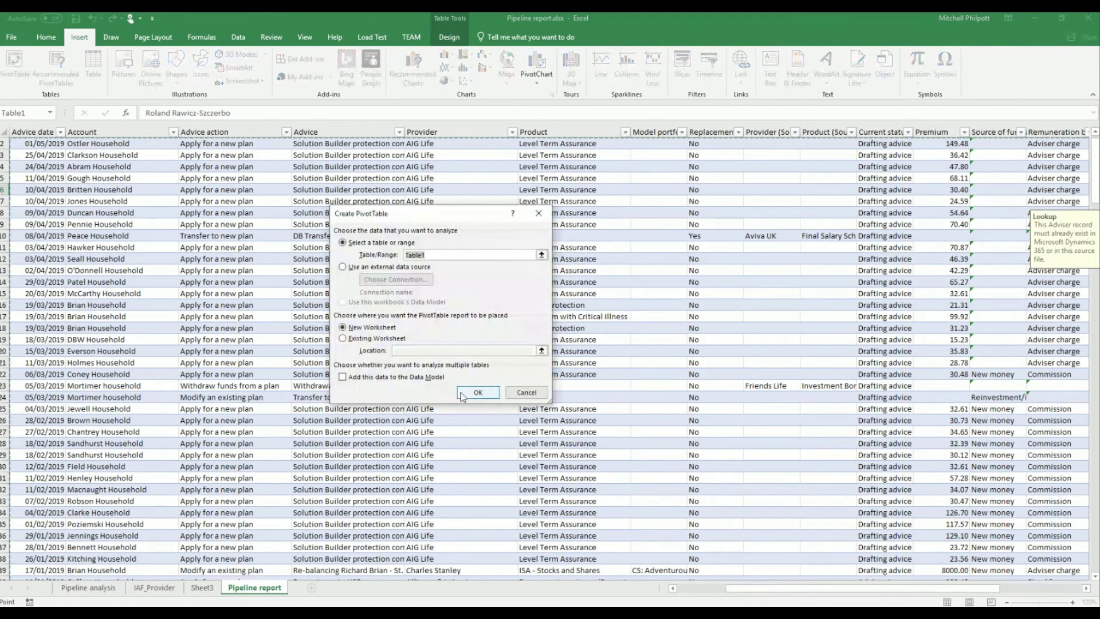
click(476, 394)
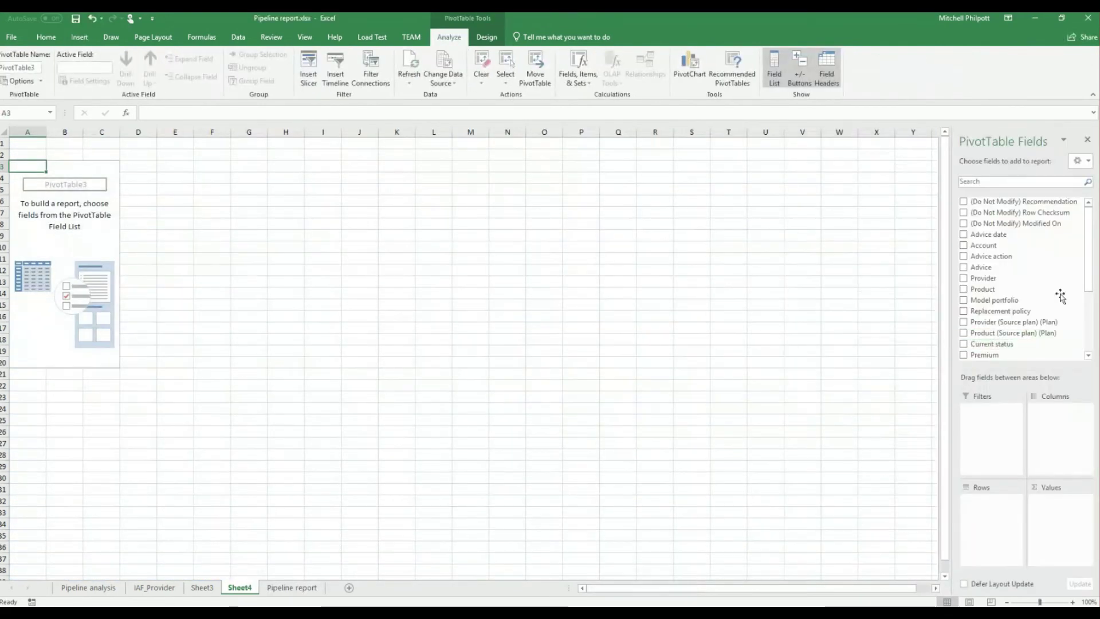
- Build the PivotTable with Case size as rows and the sum of Initial fee as values, leaving Premium out
scroll(1060, 295, down, 4)
click(985, 350)
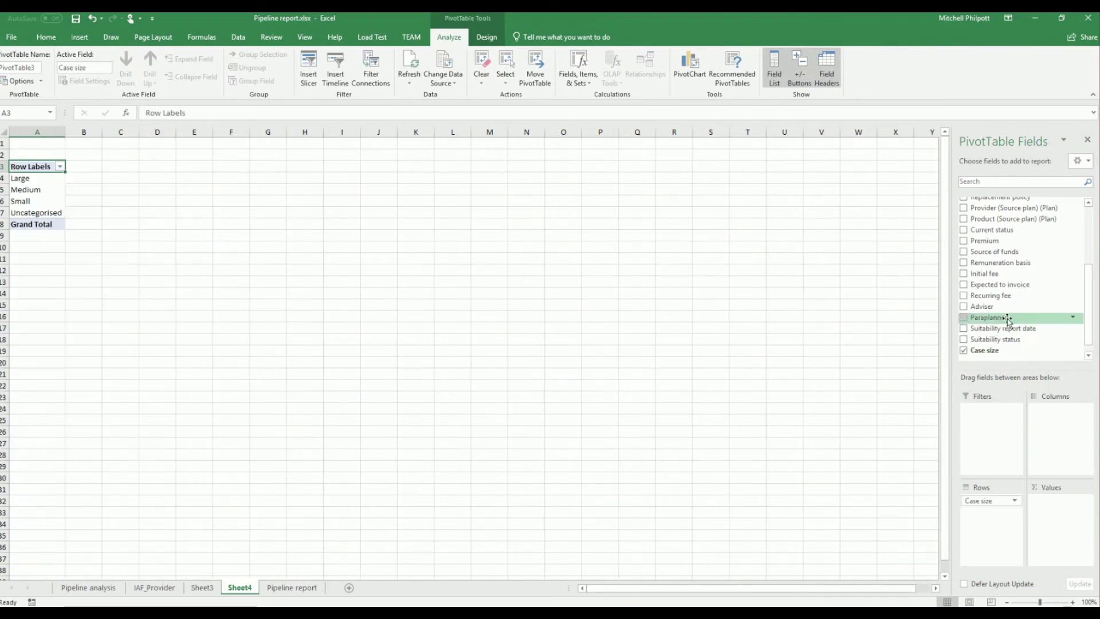
drag(1001, 241, 1060, 510)
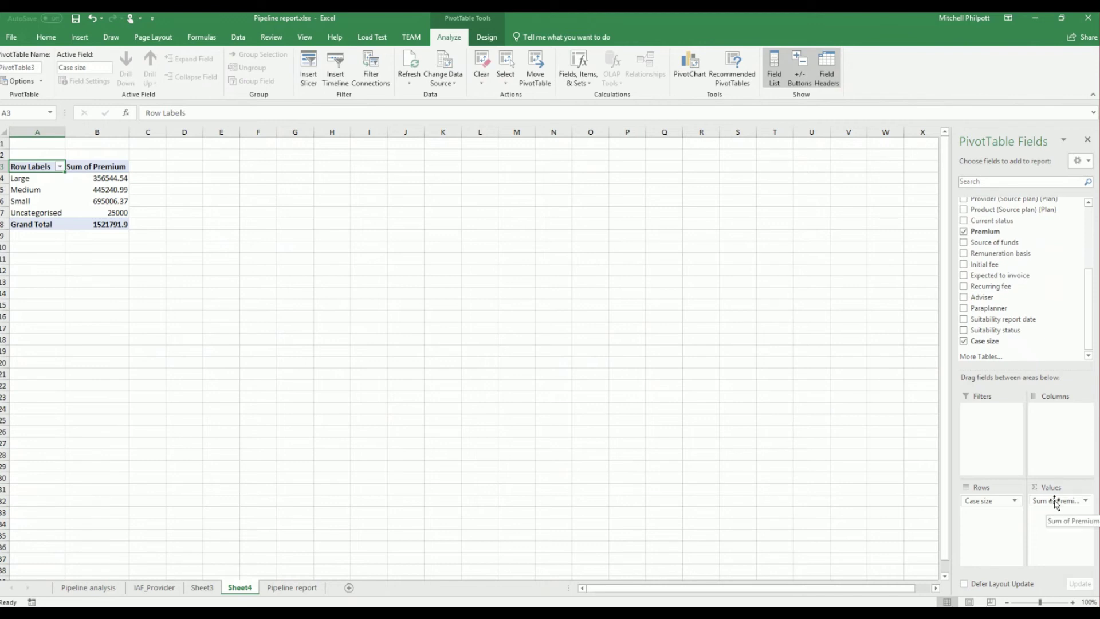
mouse_move(1056, 500)
mouse_down()
mouse_move(1009, 393)
mouse_move(996, 285)
mouse_move(1052, 518)
mouse_up()
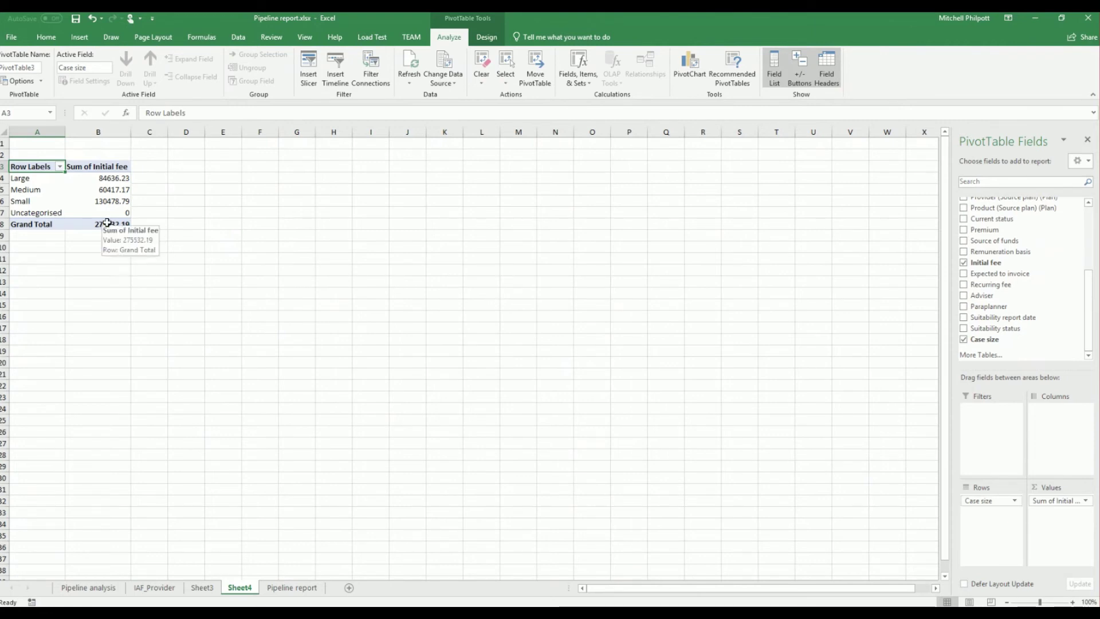
- Format the Sum of Initial fee values, including the grand total, as pounds with no decimal places
drag(107, 222, 109, 178)
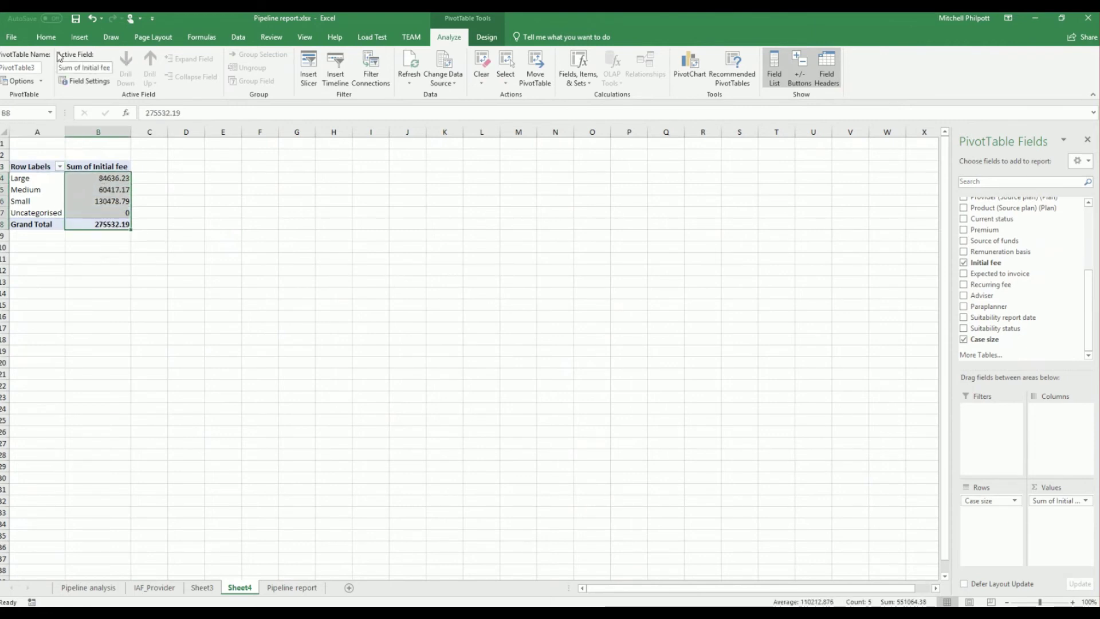
click(46, 37)
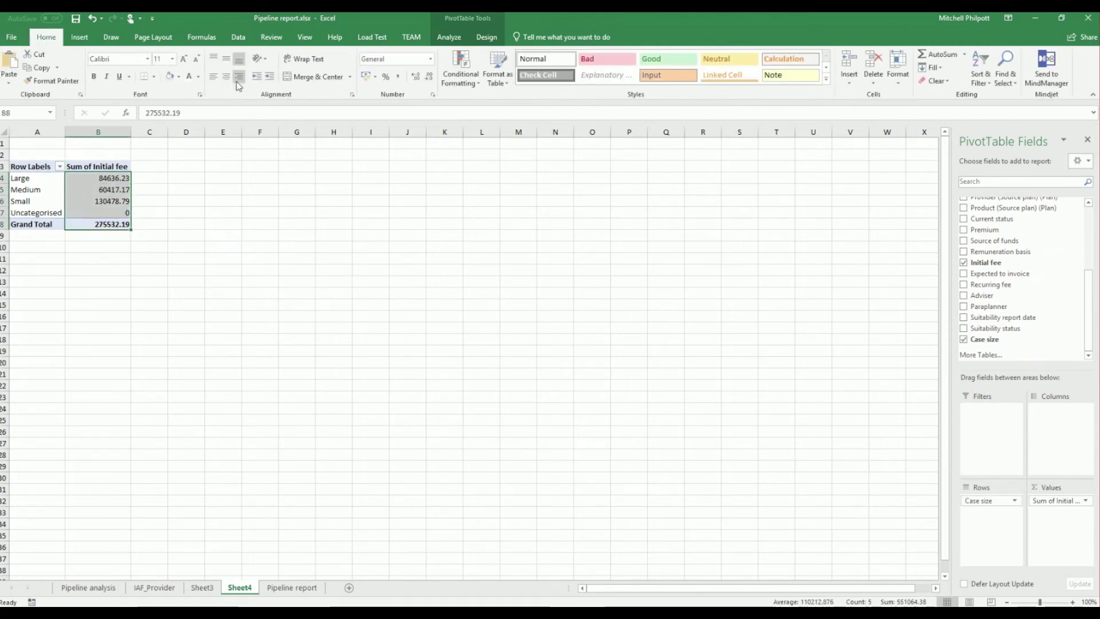
click(365, 76)
click(429, 76)
click(429, 77)
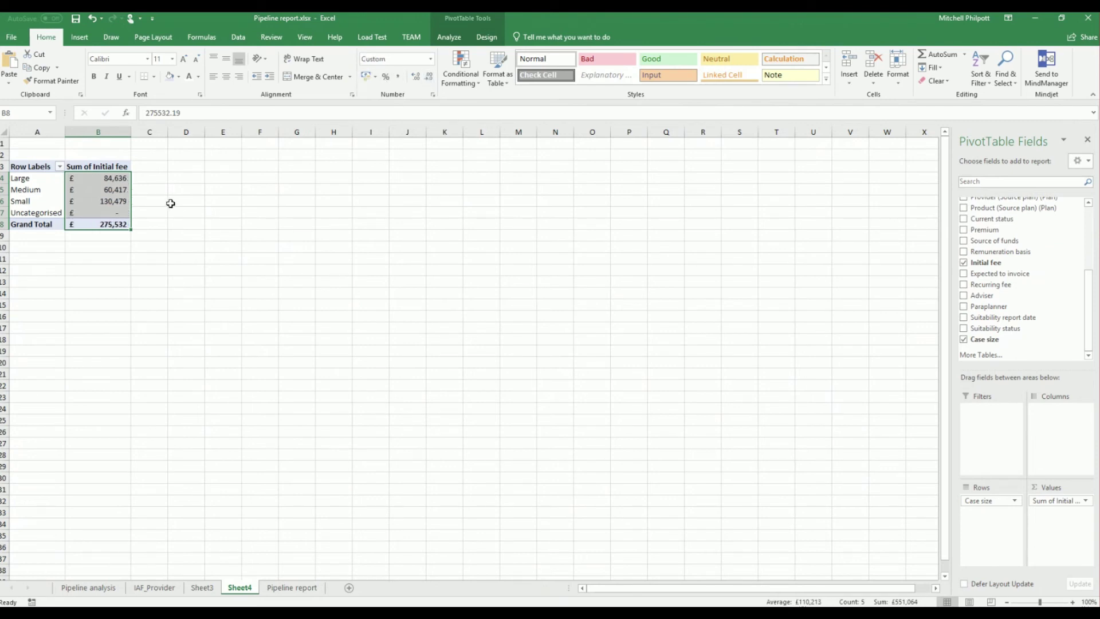
- Sort the Case size row labels in ascending order by Sum of Initial fee
click(59, 166)
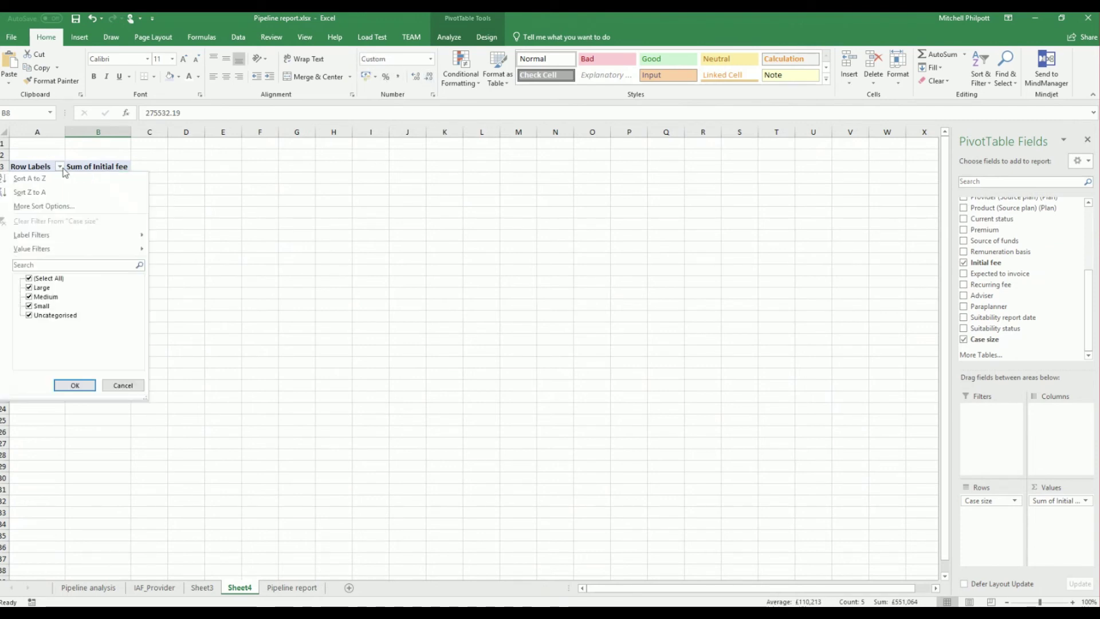
click(73, 206)
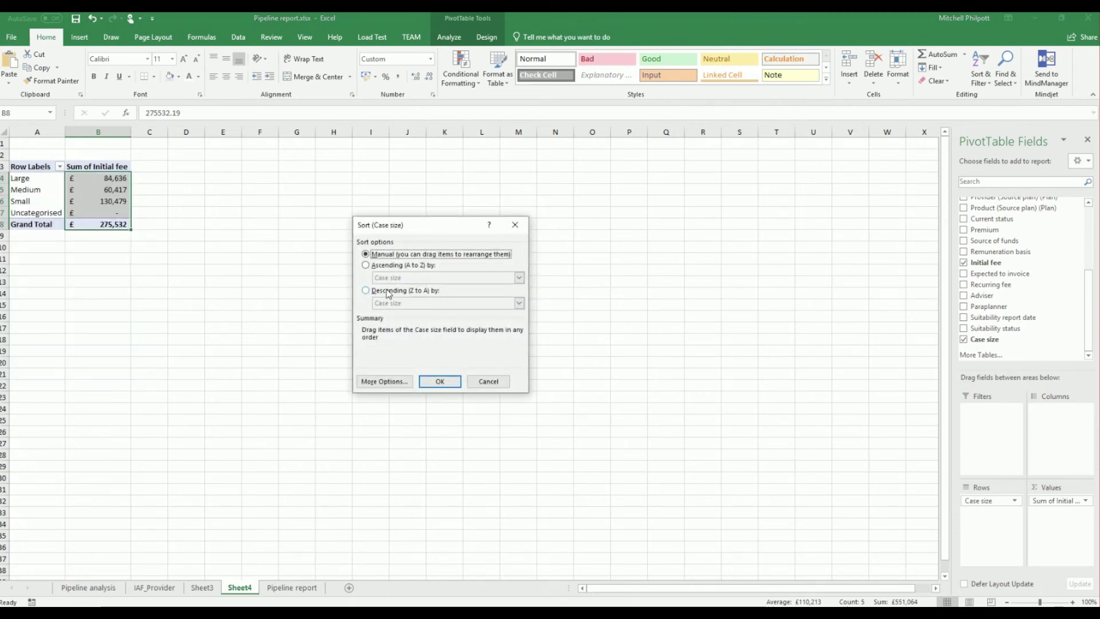
click(366, 266)
click(447, 277)
click(436, 298)
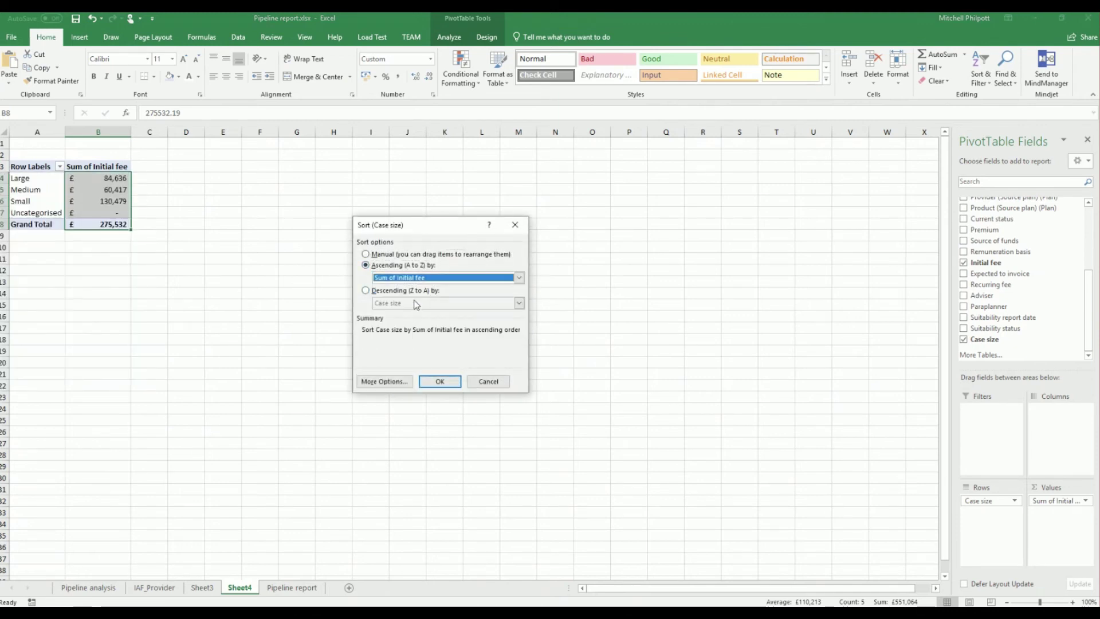
click(439, 381)
- Insert a doughnut PivotChart of Initial fee by Case size and position it beside the PivotTable
click(100, 201)
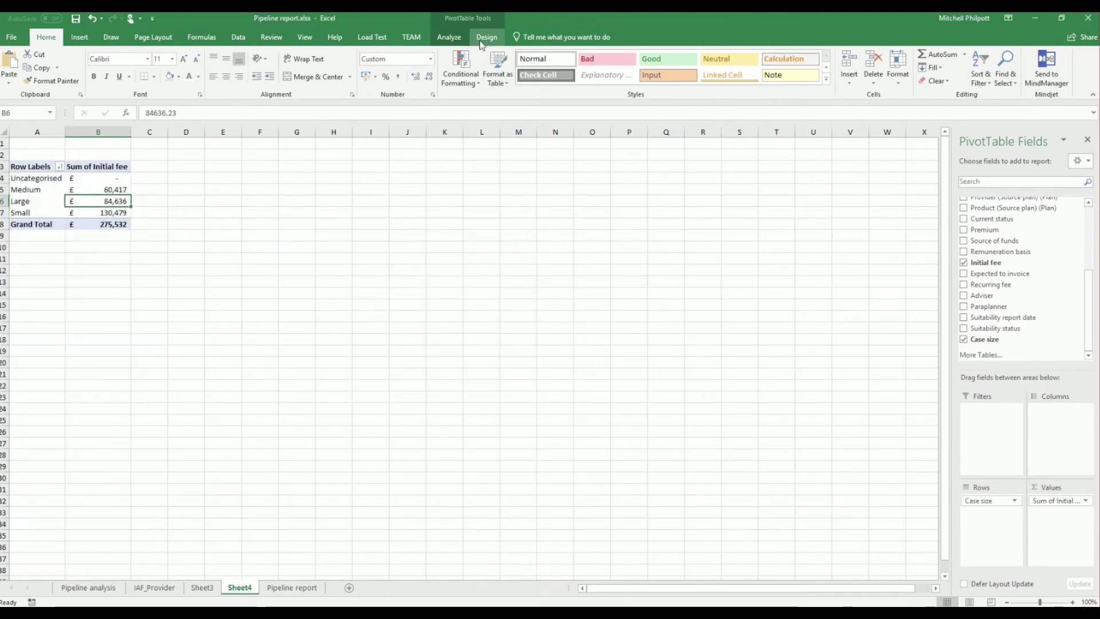
click(453, 38)
click(685, 70)
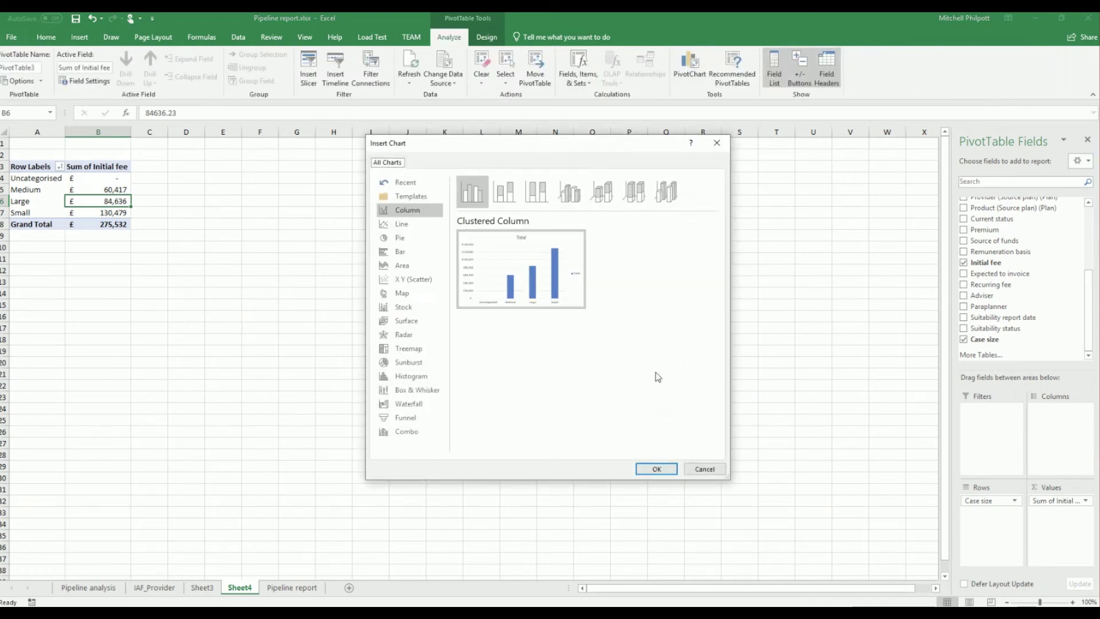
click(411, 237)
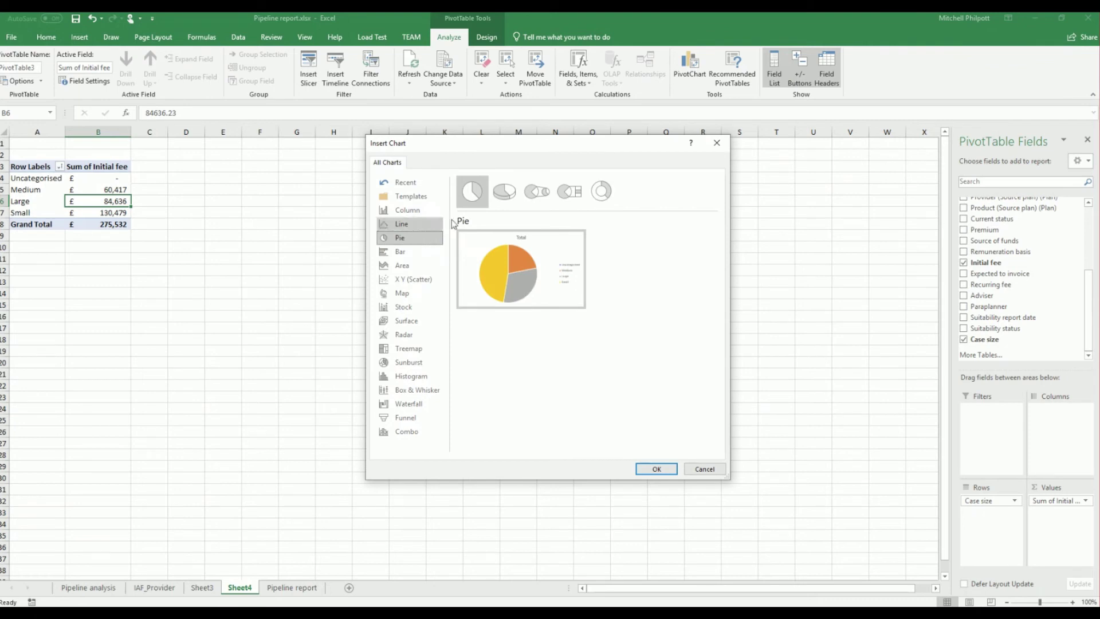
click(608, 205)
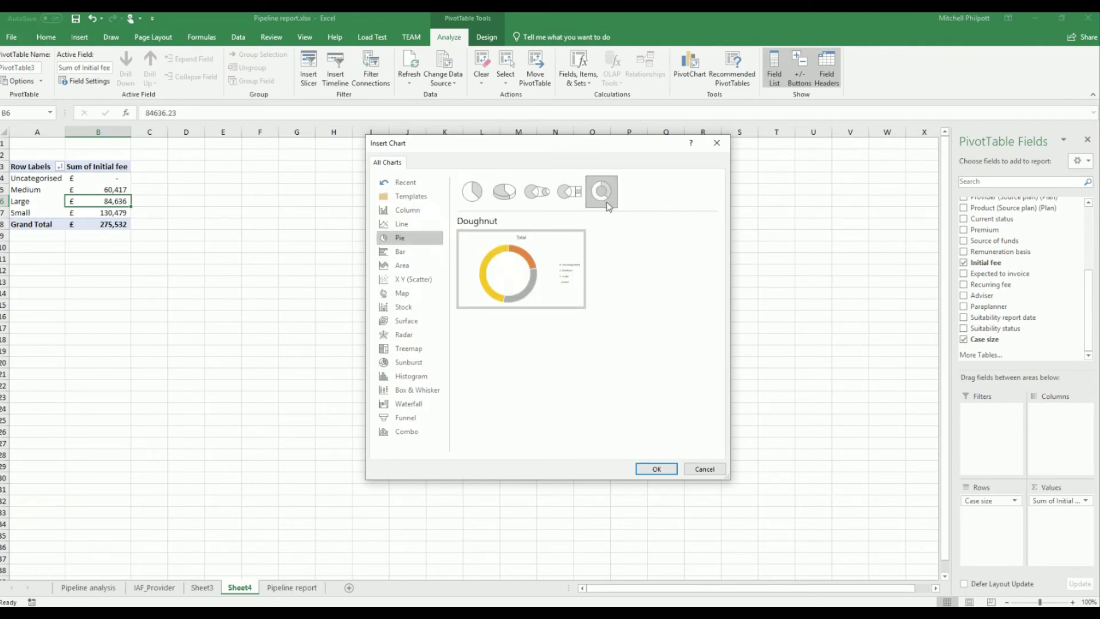
click(656, 469)
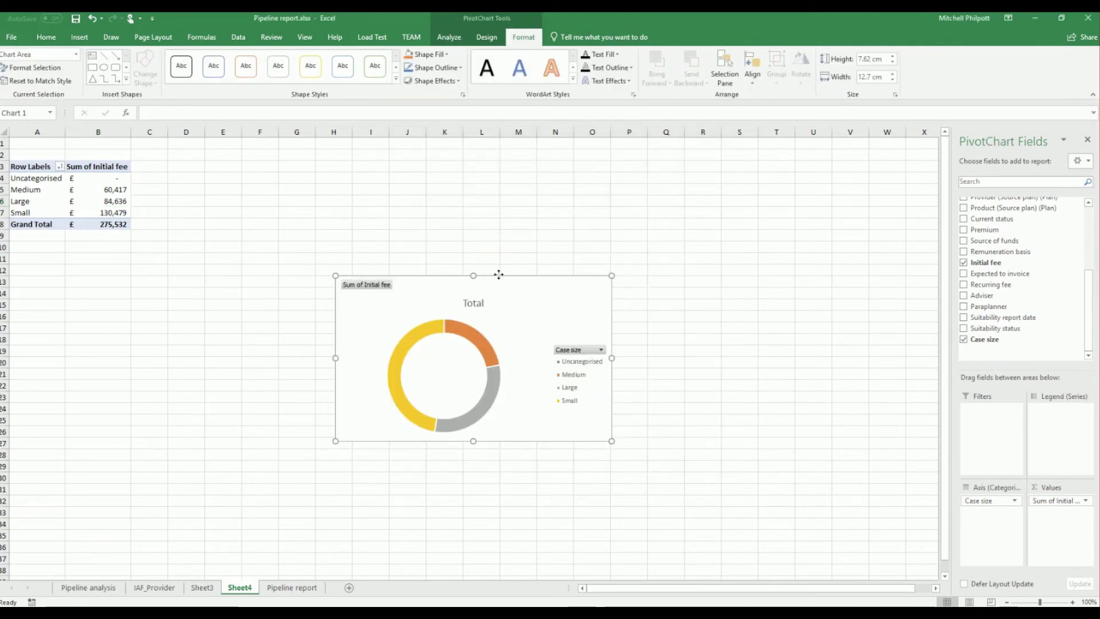
drag(533, 336, 447, 226)
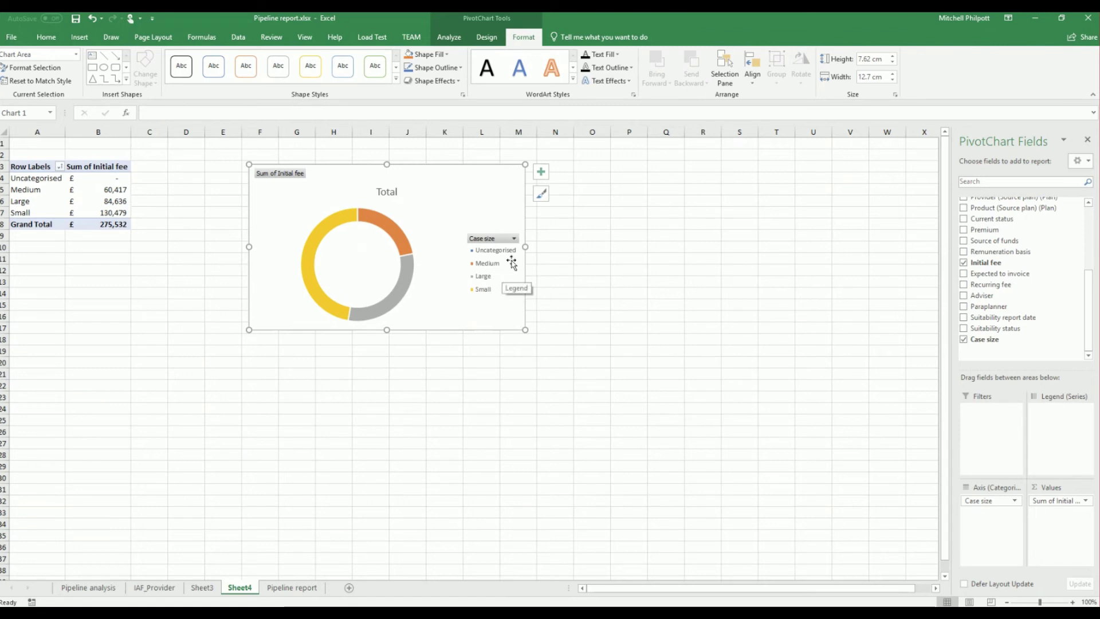
- Move the doughnut chart into the Pipeline analysis sheet as an object and place it below the Premium by source of funds chart
right_click(475, 175)
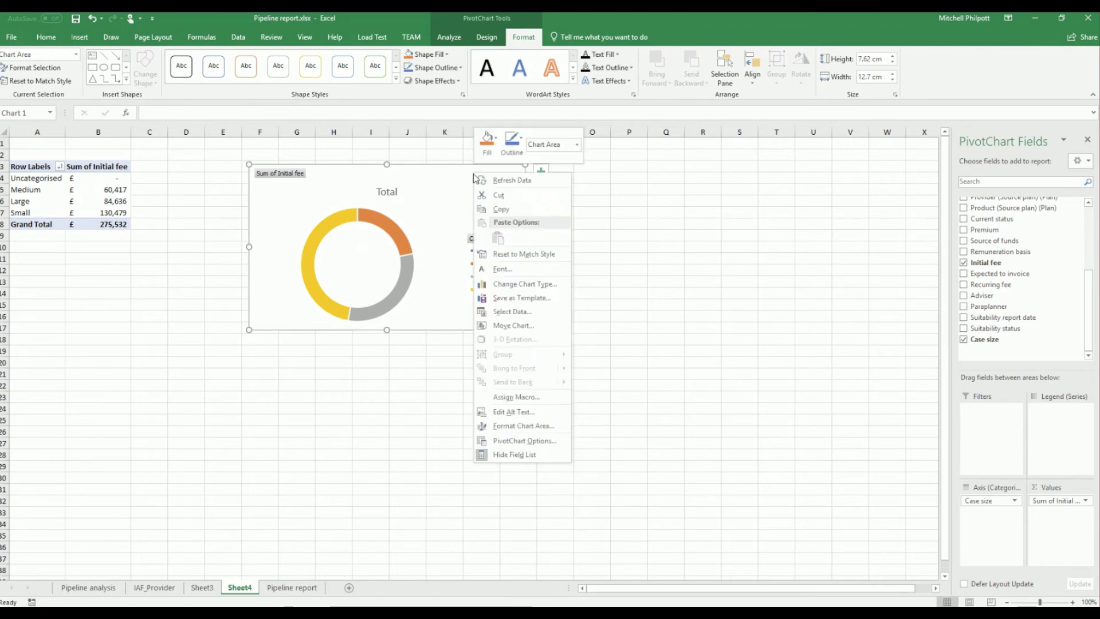
click(513, 324)
click(555, 342)
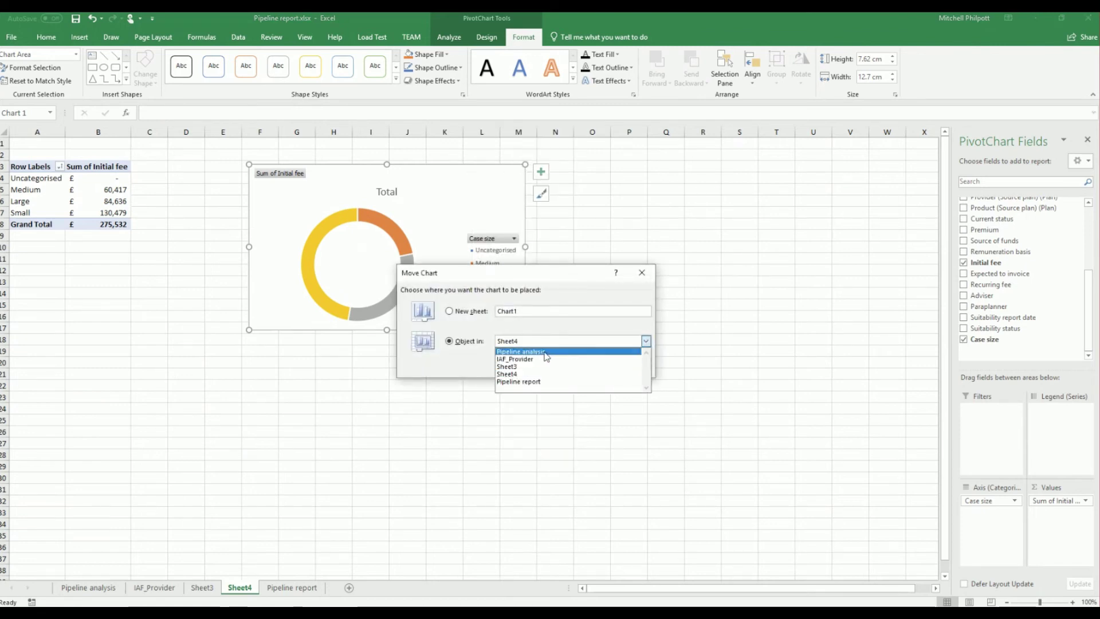
click(548, 351)
click(564, 371)
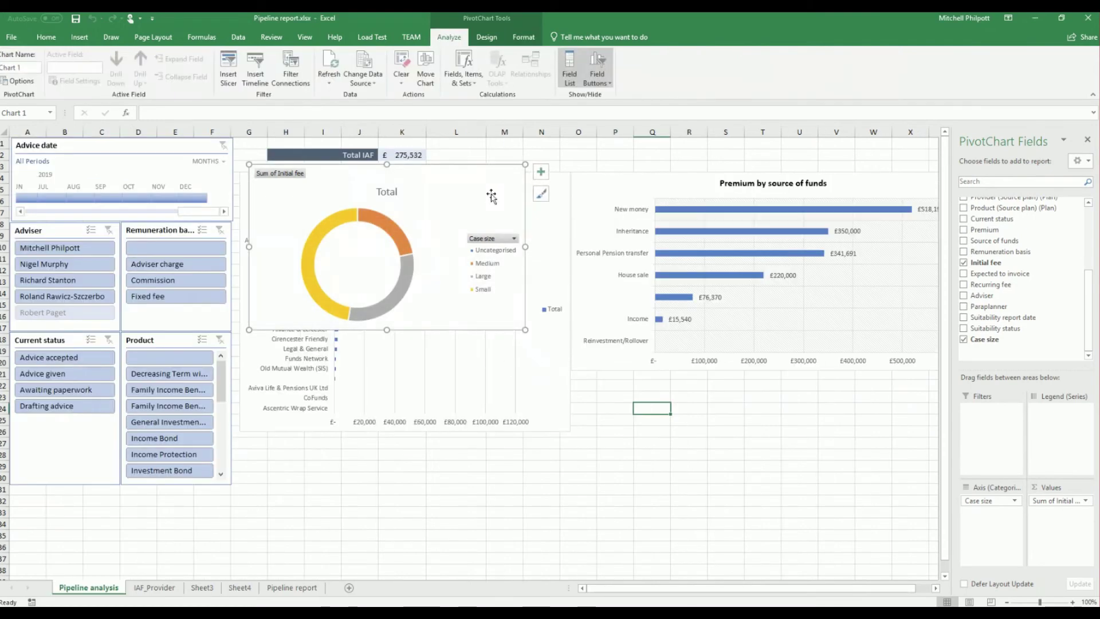
drag(449, 176, 811, 420)
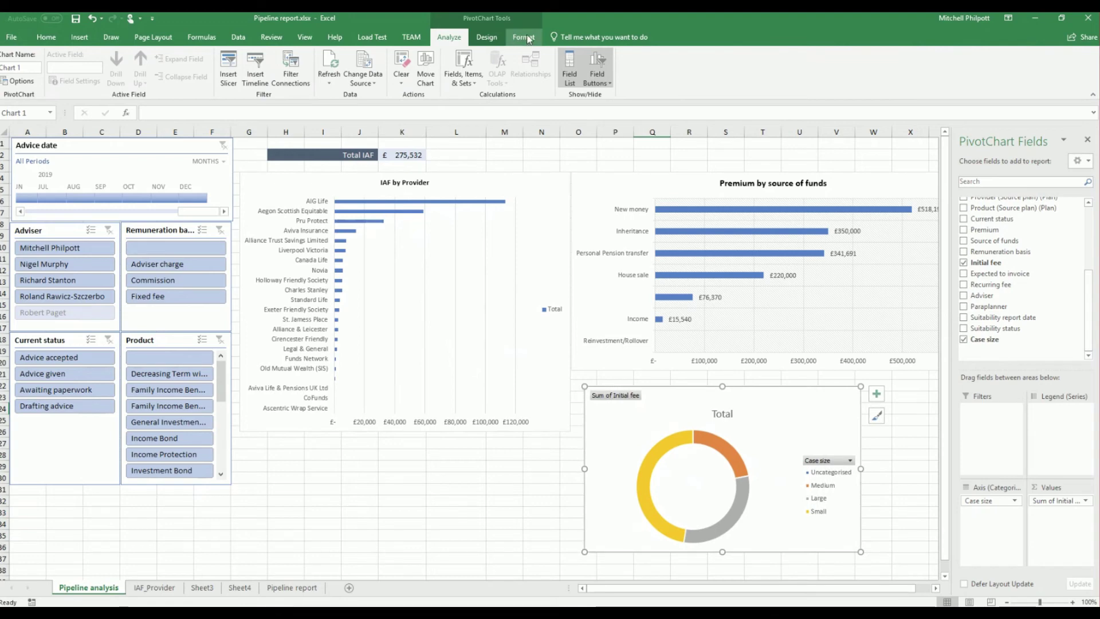
- Hide the doughnut chart's field buttons and the field list, and label its segments with data callouts
click(597, 60)
click(569, 64)
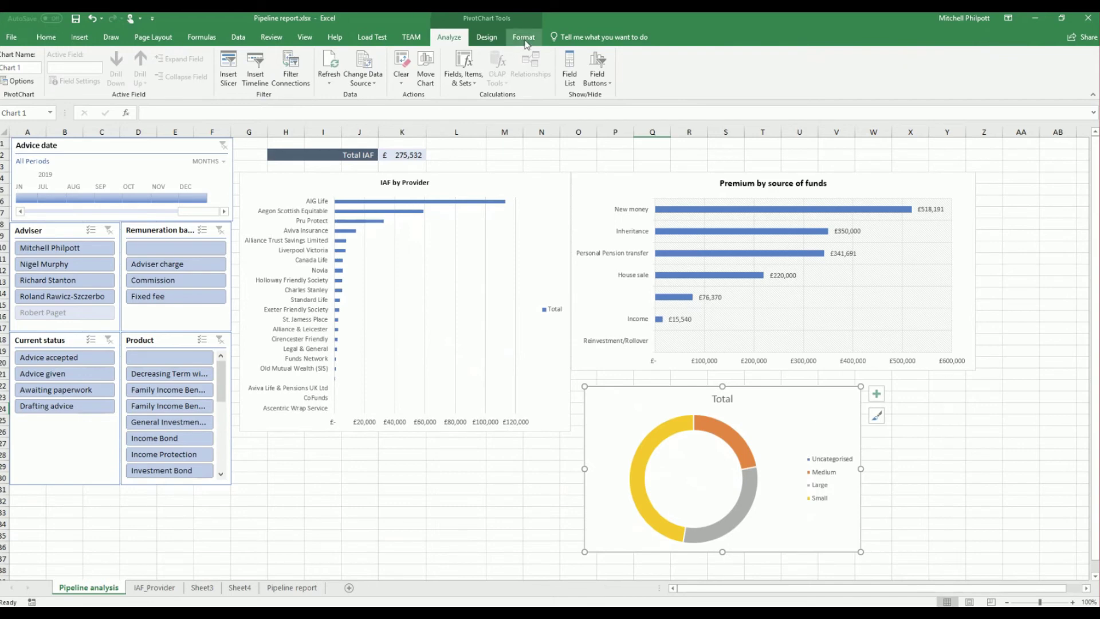
click(487, 36)
click(26, 76)
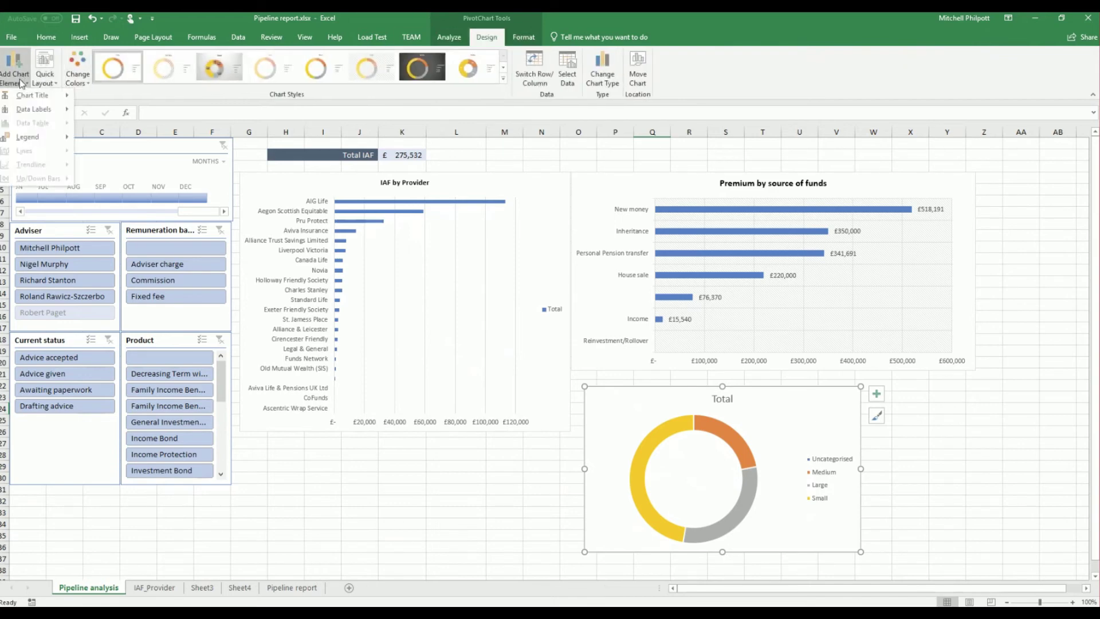
mouse_move(24, 113)
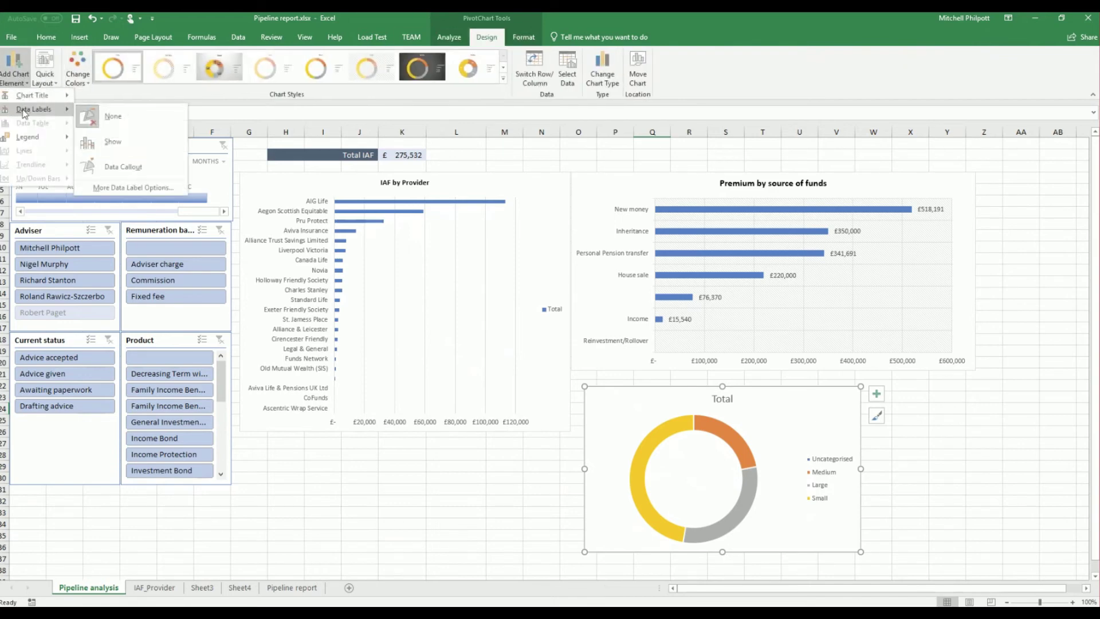
click(106, 145)
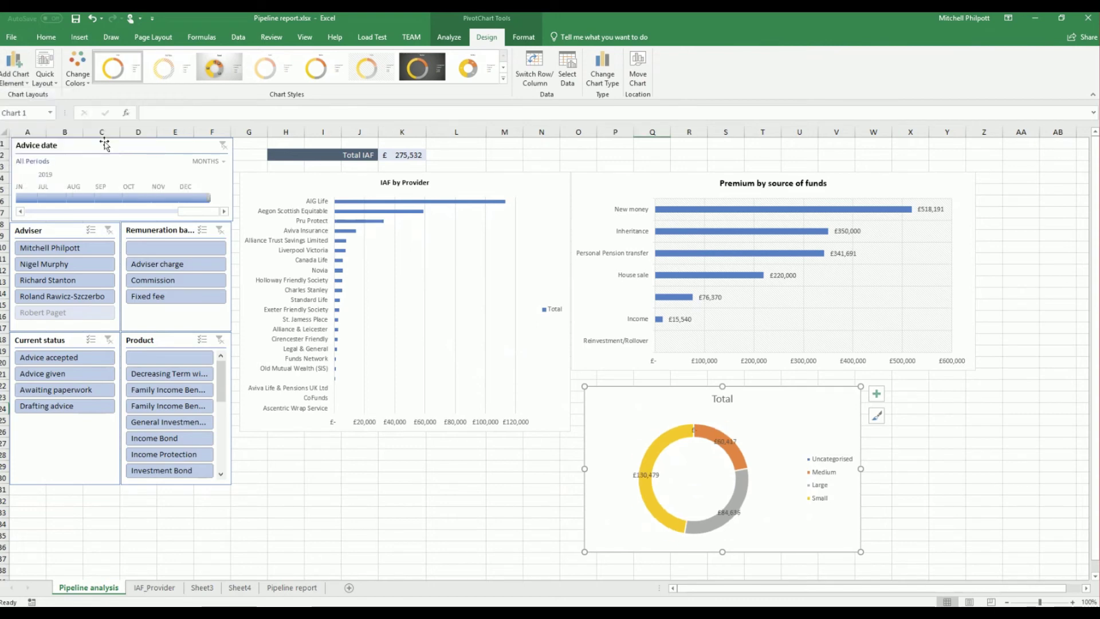
click(50, 77)
click(16, 72)
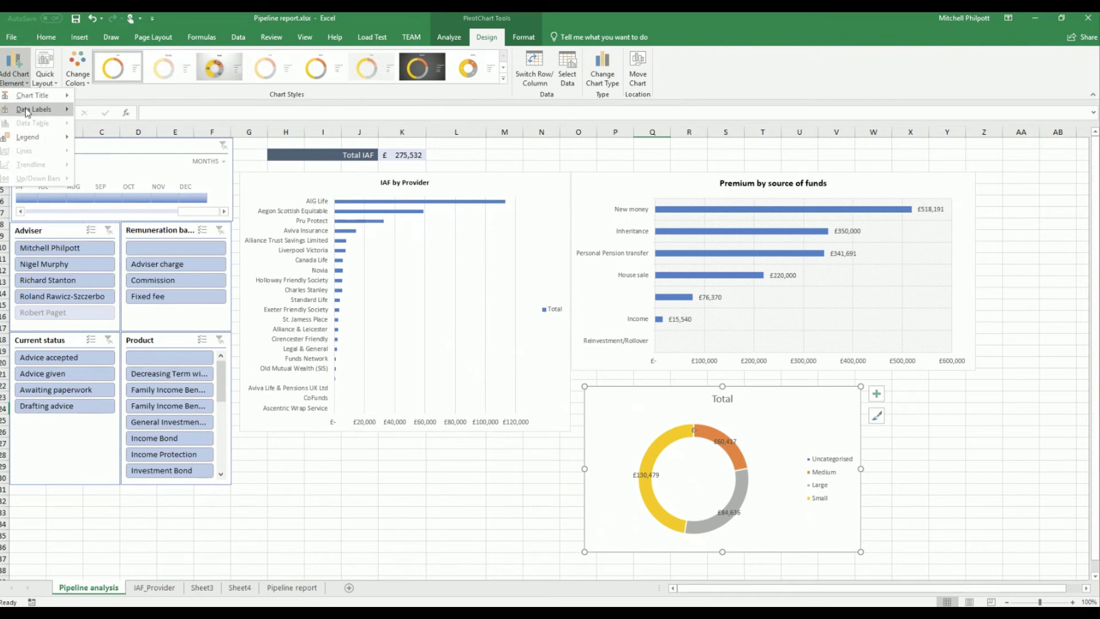
mouse_move(26, 109)
click(120, 168)
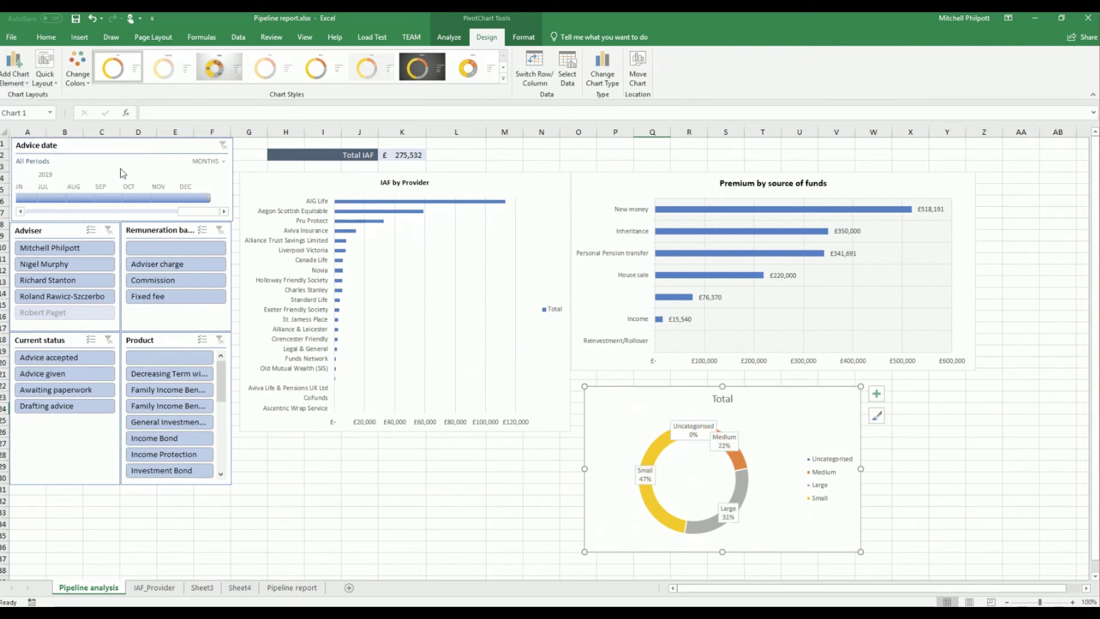
- Remove the doughnut chart's legend, and reposition and enlarge the chart directly beneath the Premium by source of funds chart
click(21, 82)
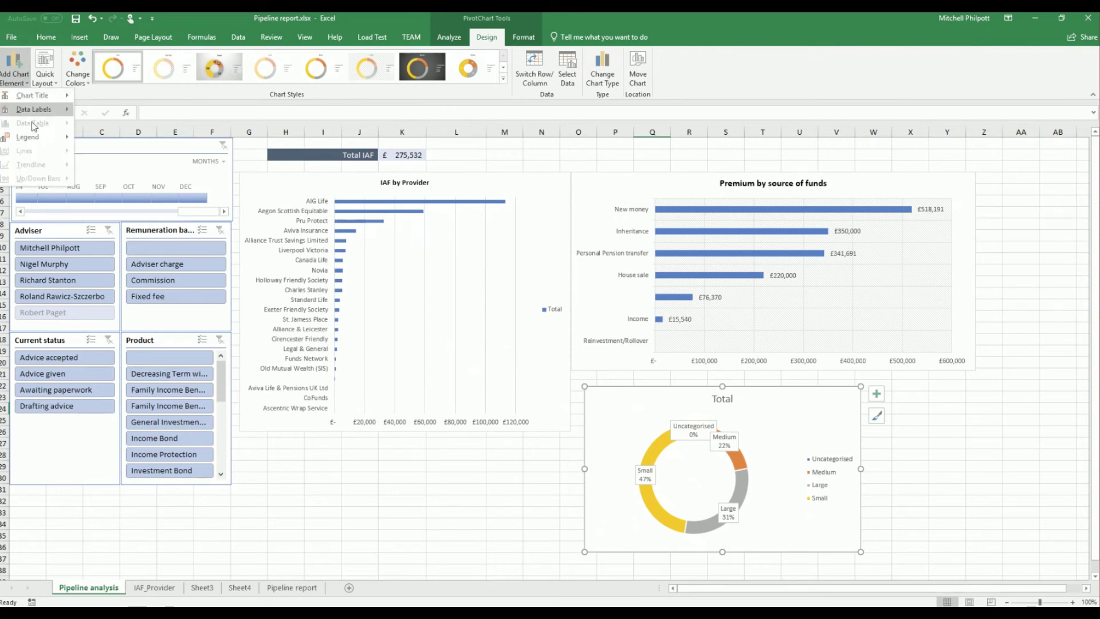
mouse_move(32, 141)
click(109, 143)
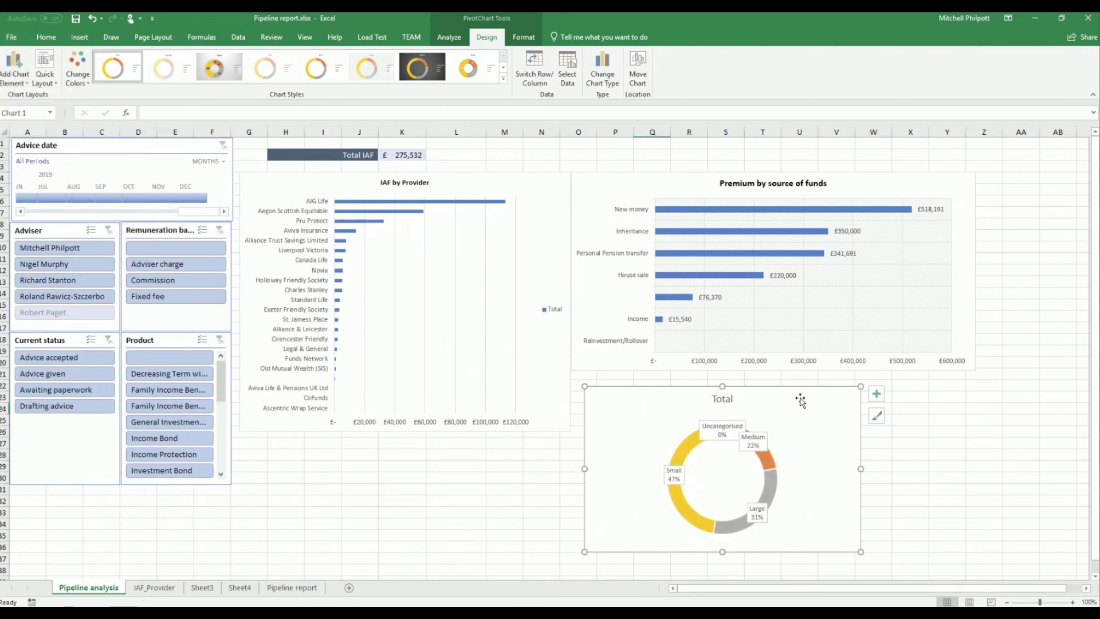
drag(827, 394, 934, 383)
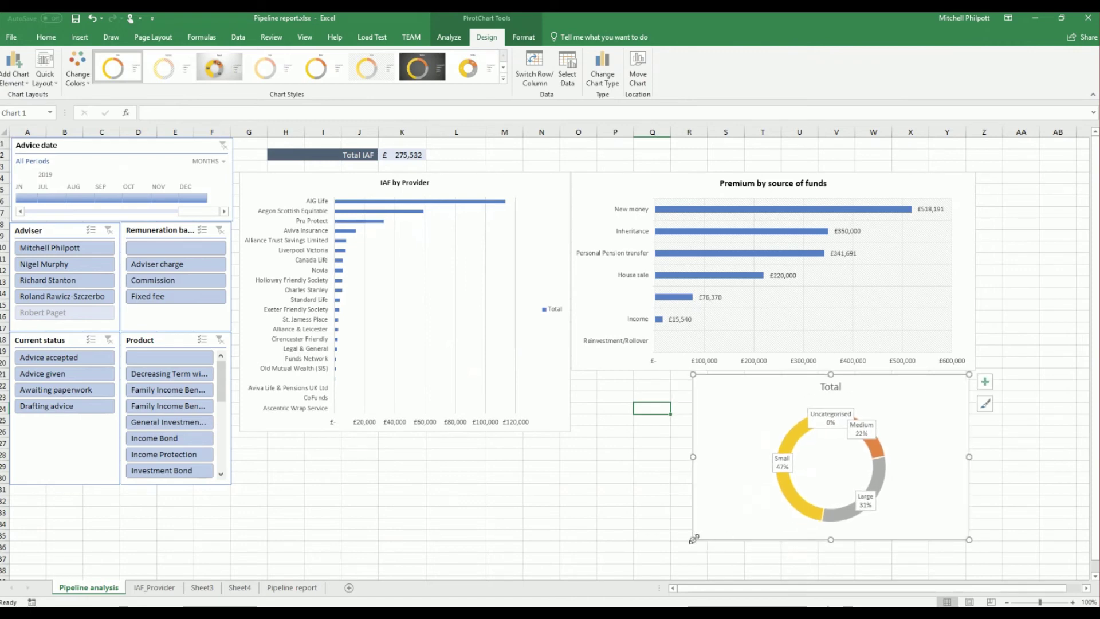
drag(693, 538, 676, 569)
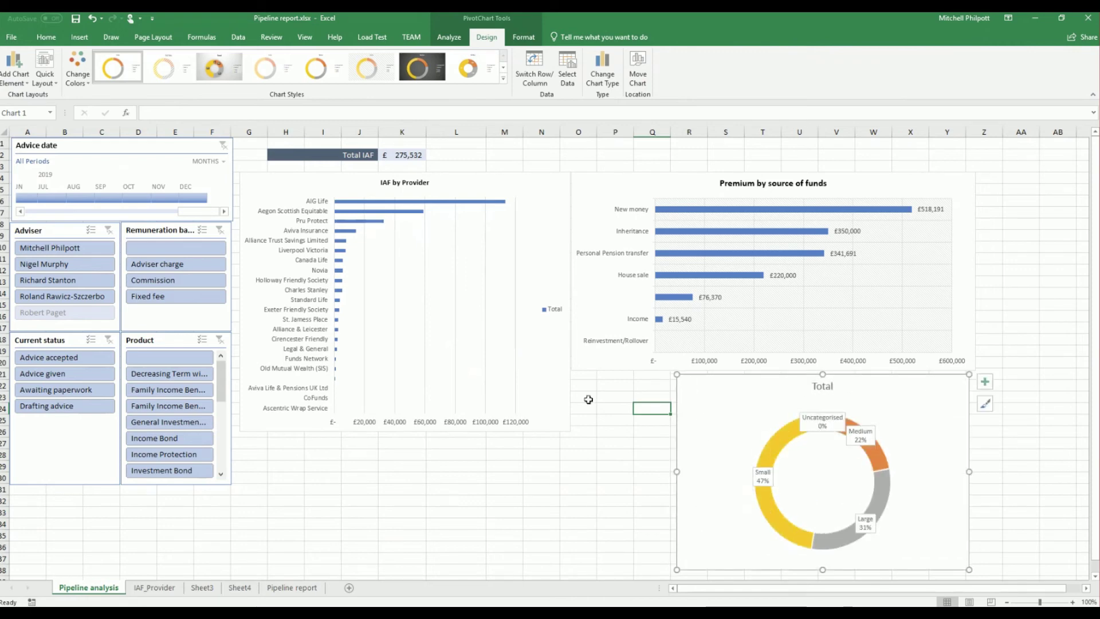
- Filter the Product slicer to the first Family Income item to test the dashboard charts, and clear the filter
click(151, 376)
click(165, 390)
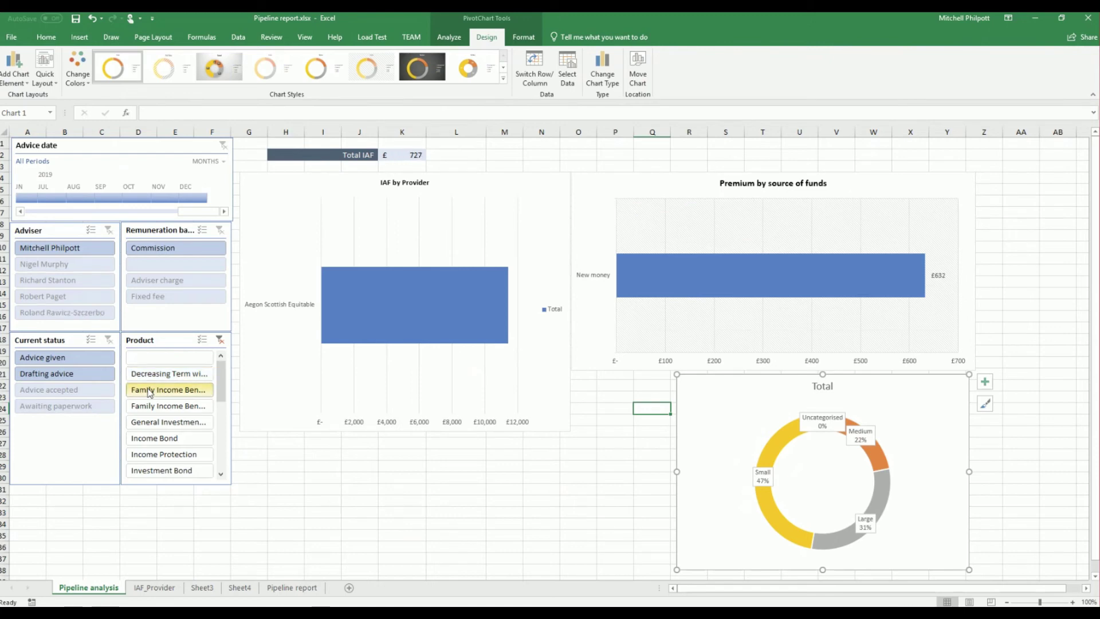
click(220, 339)
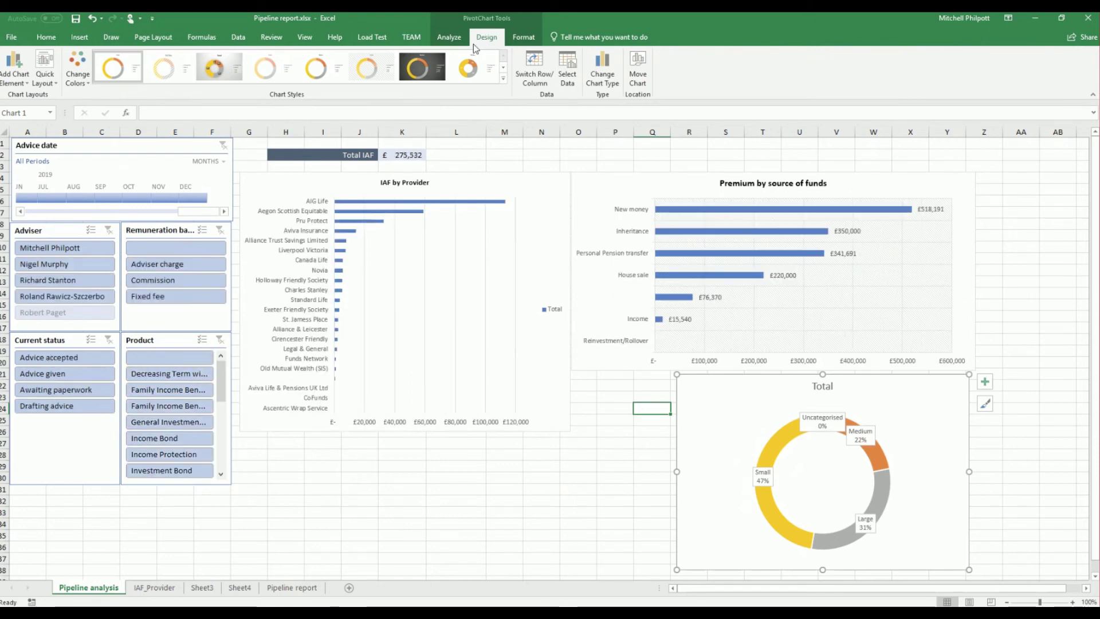
click(450, 38)
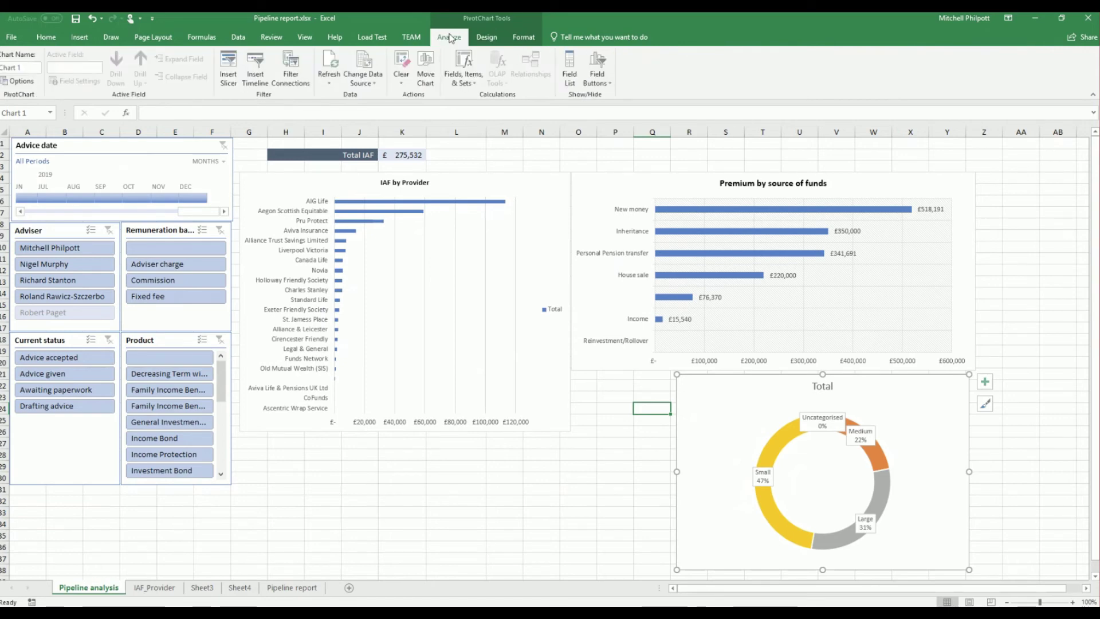
click(169, 341)
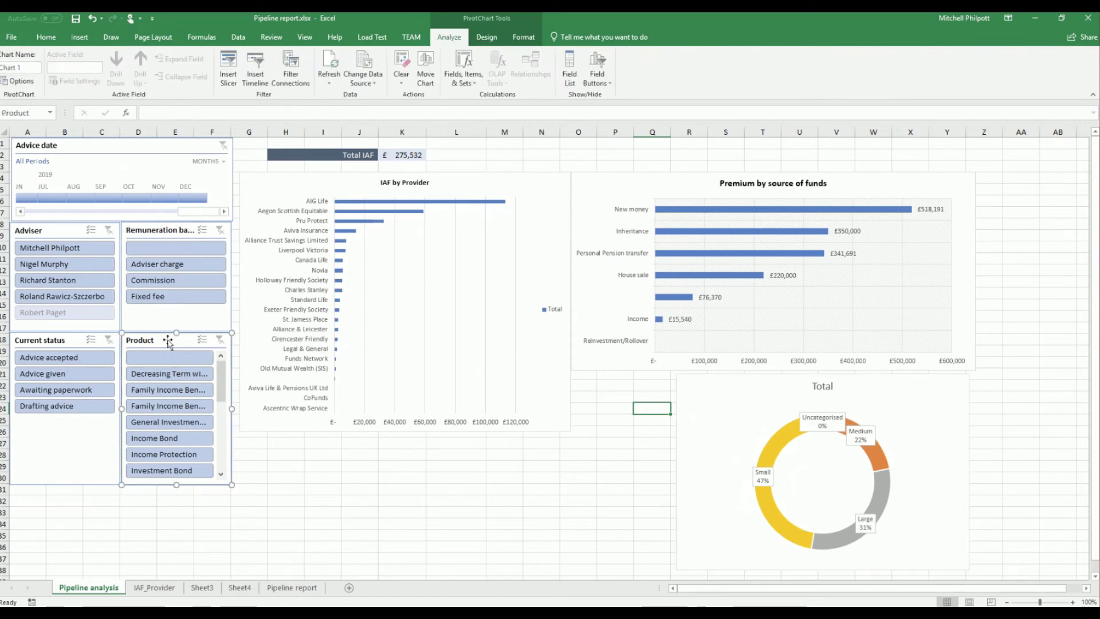
click(449, 37)
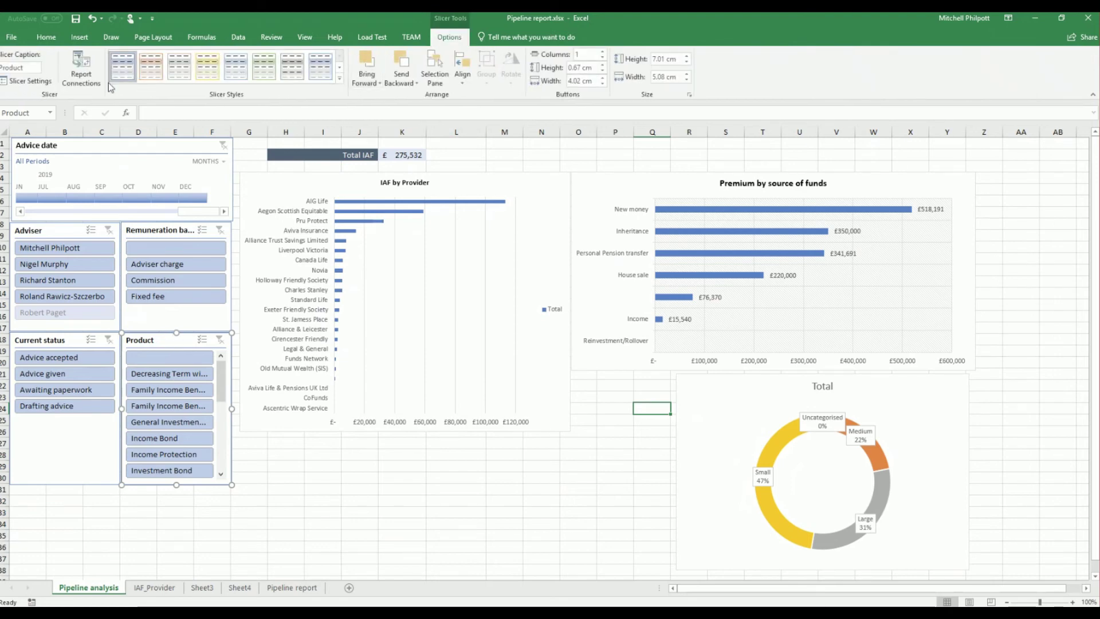
- Connect the doughnut chart to the Advice date, Adviser, Current status, Product and Remuneration basis filters
click(744, 397)
click(449, 36)
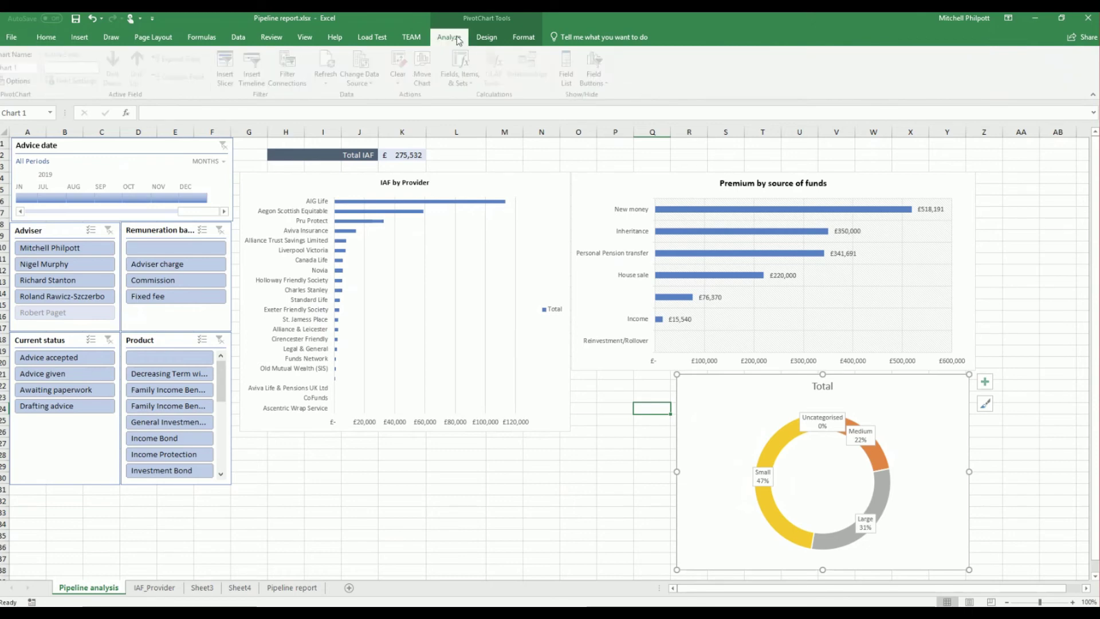
click(297, 65)
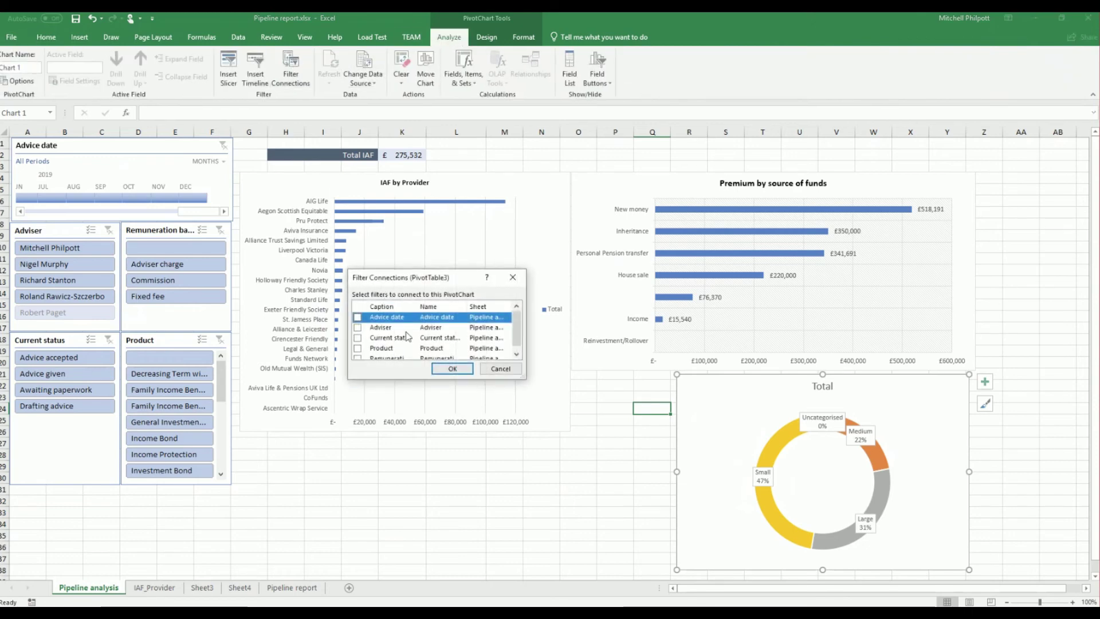
drag(525, 382, 624, 434)
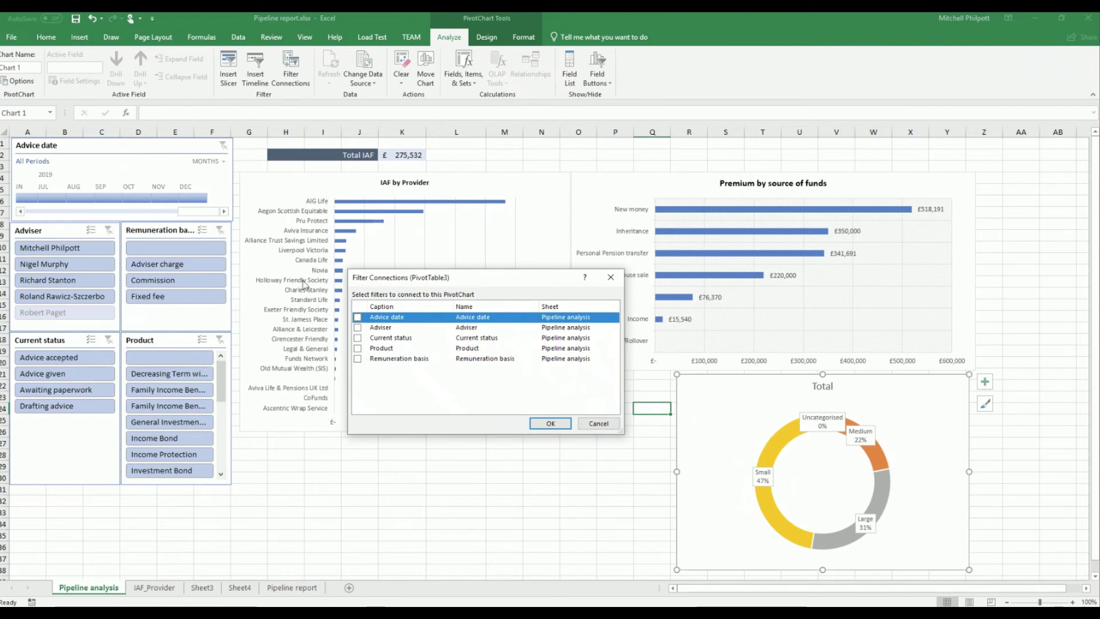
click(358, 317)
click(357, 327)
click(358, 337)
click(358, 348)
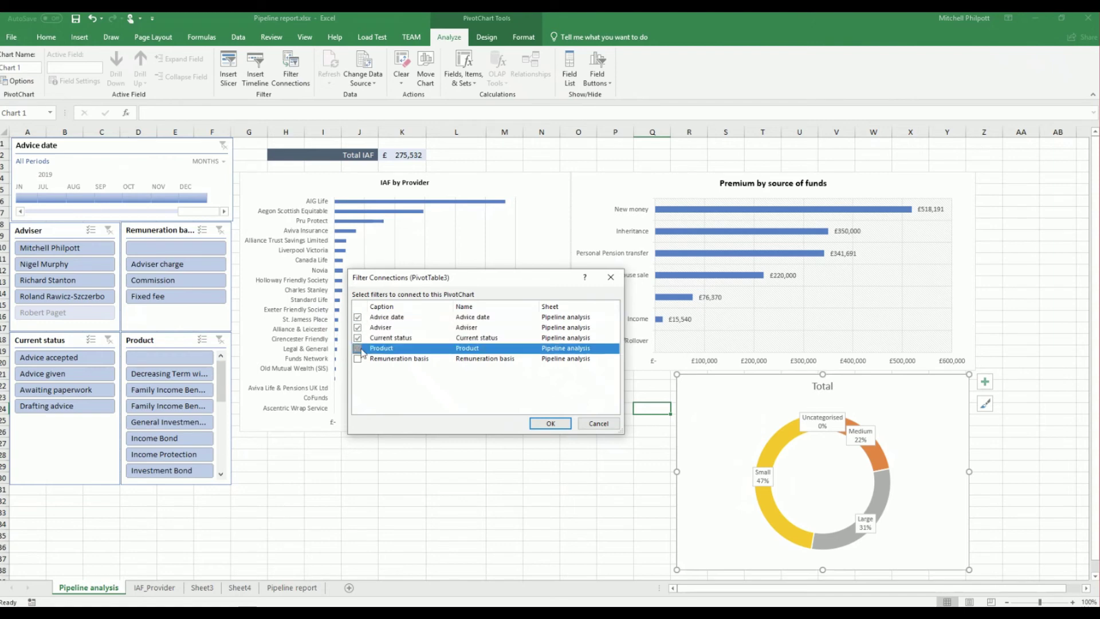
click(357, 358)
click(549, 422)
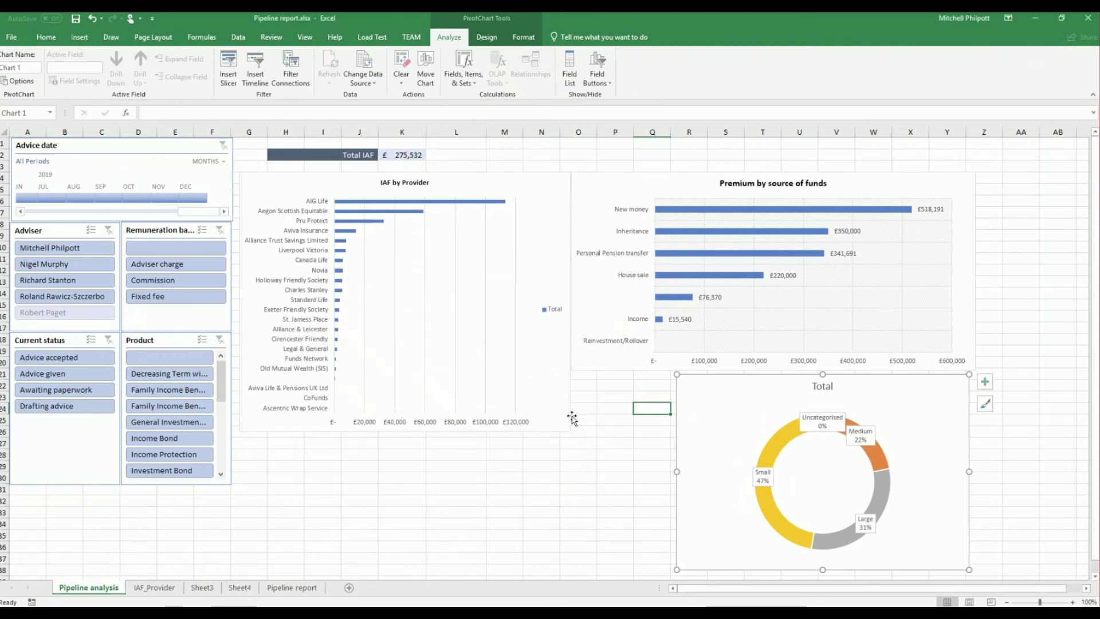
- Filter the Product slicer to the Decreasing Term item to test the doughnut chart's filter connection, and clear the filter
click(146, 373)
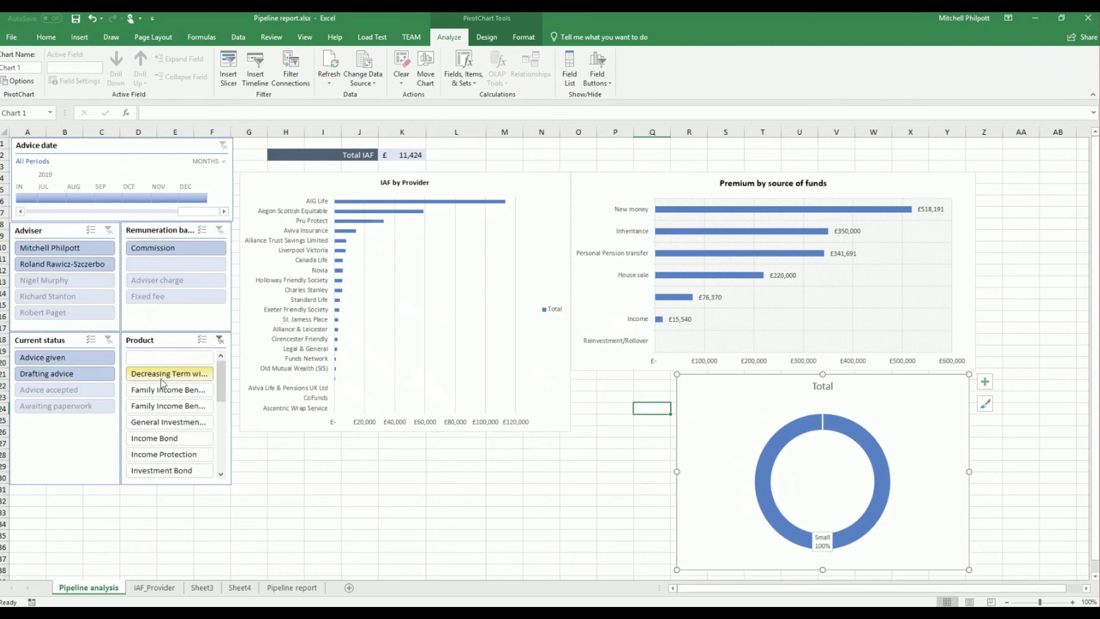
click(219, 340)
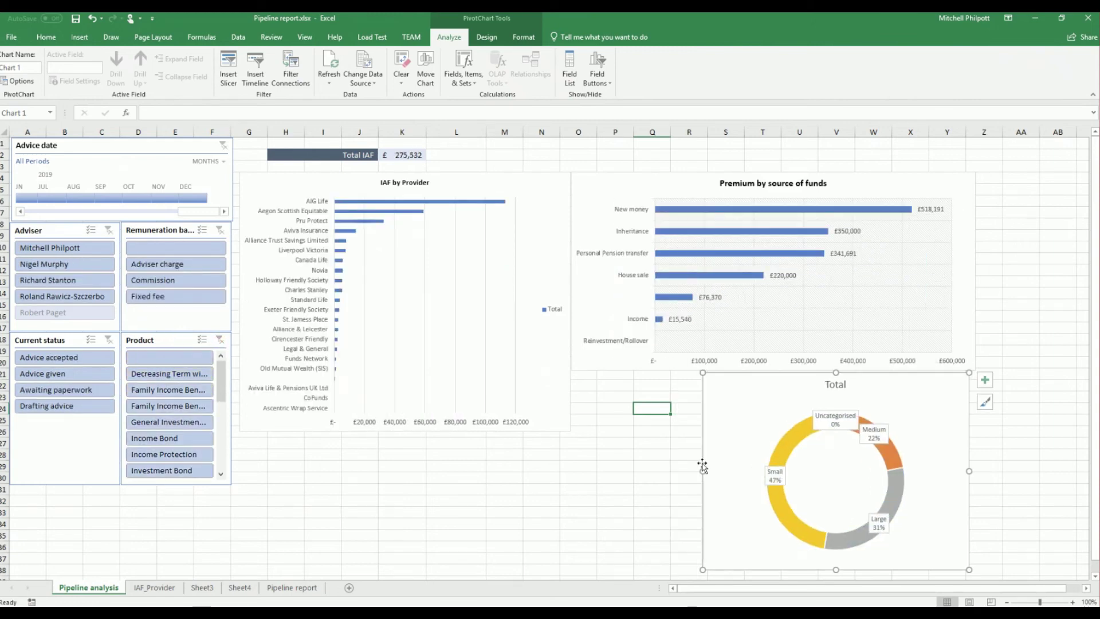
click(292, 588)
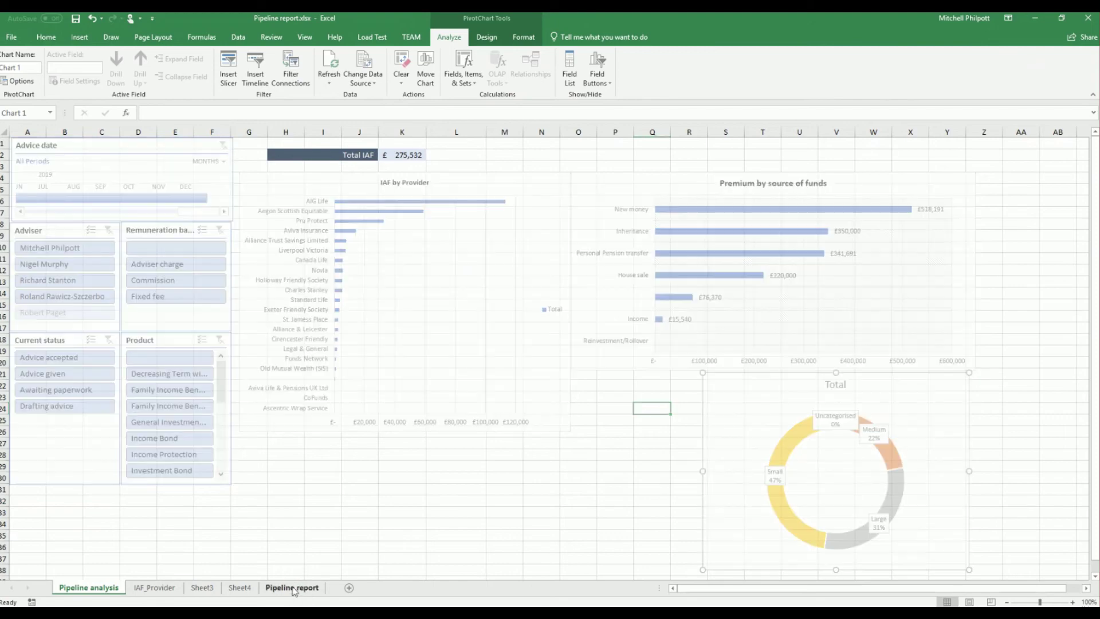
mouse_move(806, 588)
mouse_down()
mouse_move(880, 585)
mouse_move(785, 586)
mouse_up()
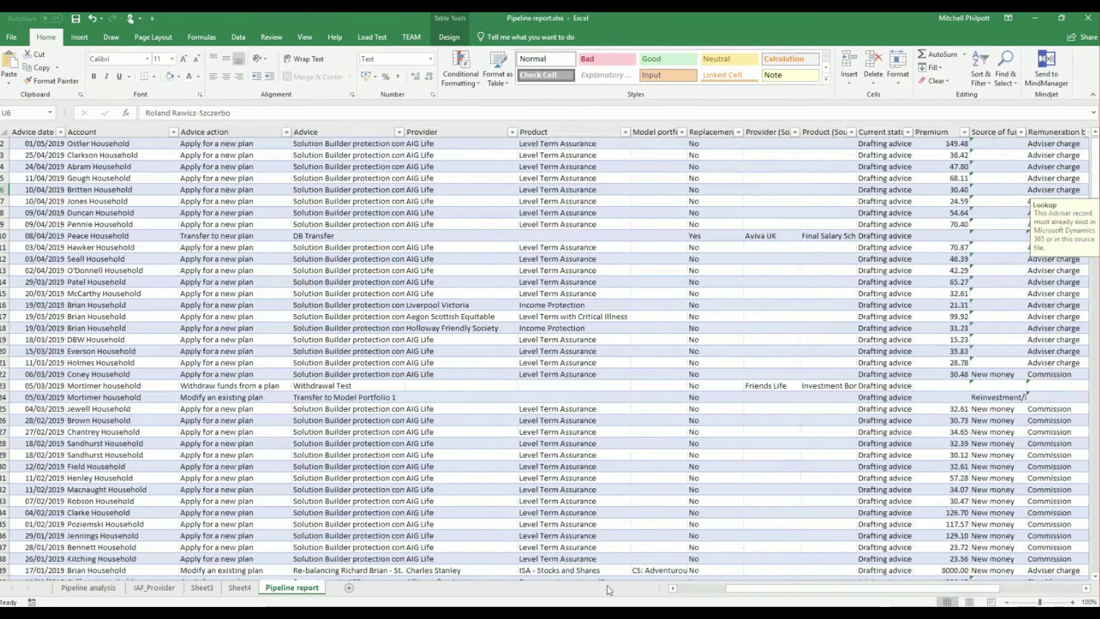
- Rename Sheet3, which holds the Sum of Premium PivotTable, as Premium_Source and open Sheet4
click(200, 589)
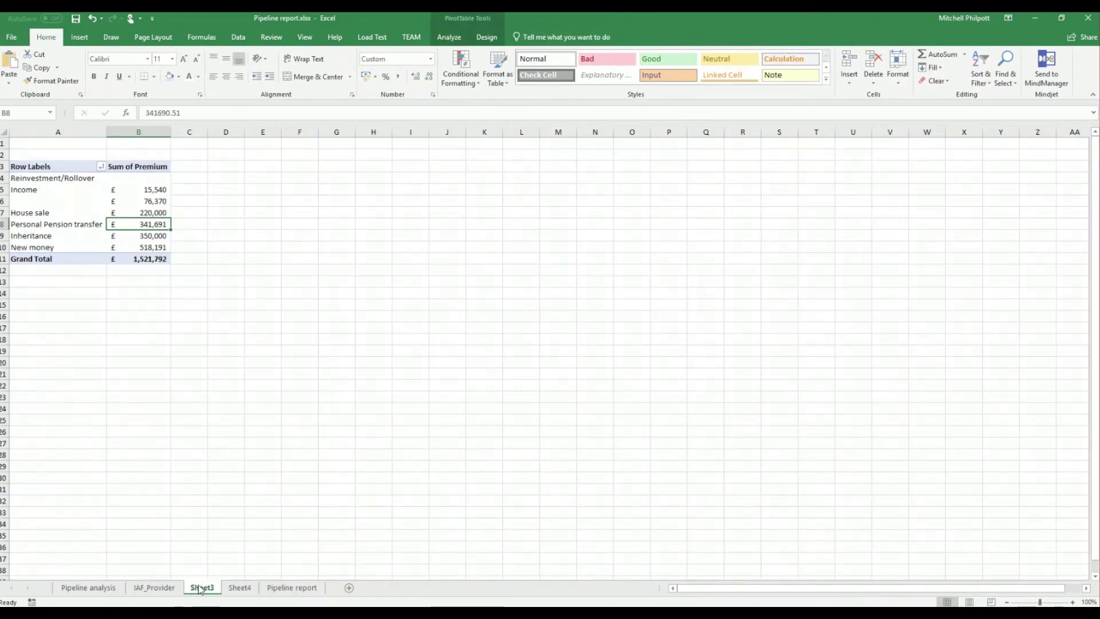
right_click(200, 589)
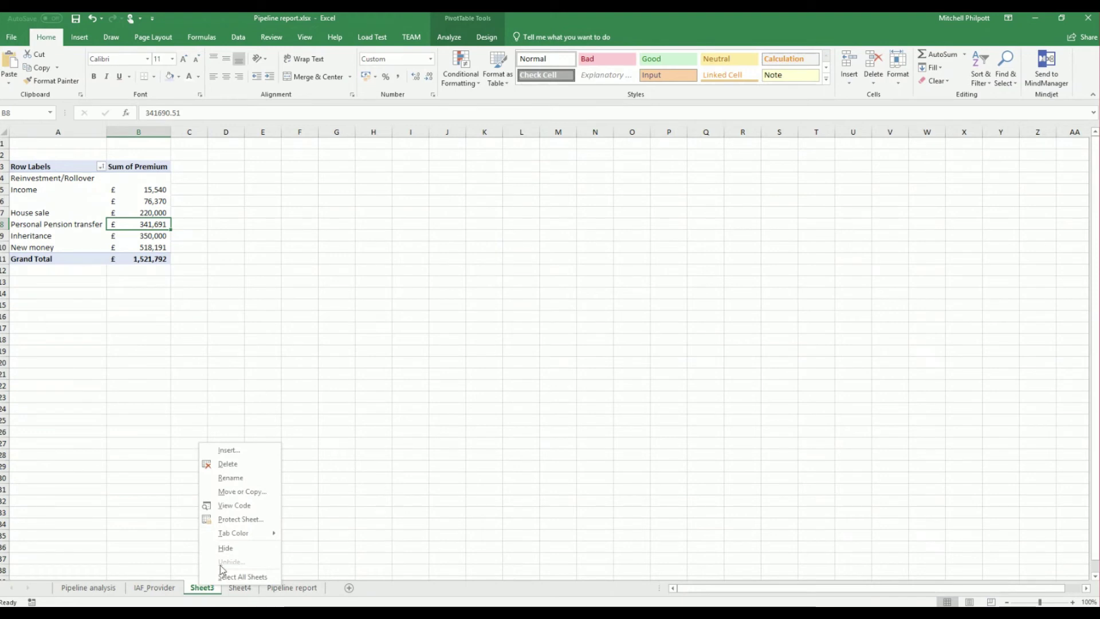
click(216, 477)
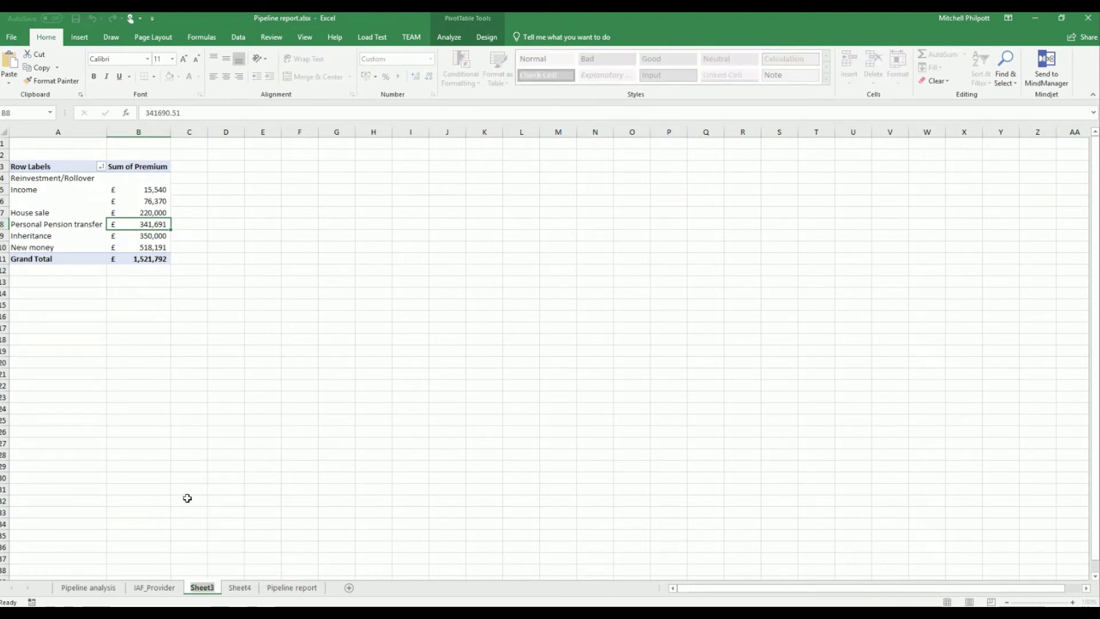
text(P)
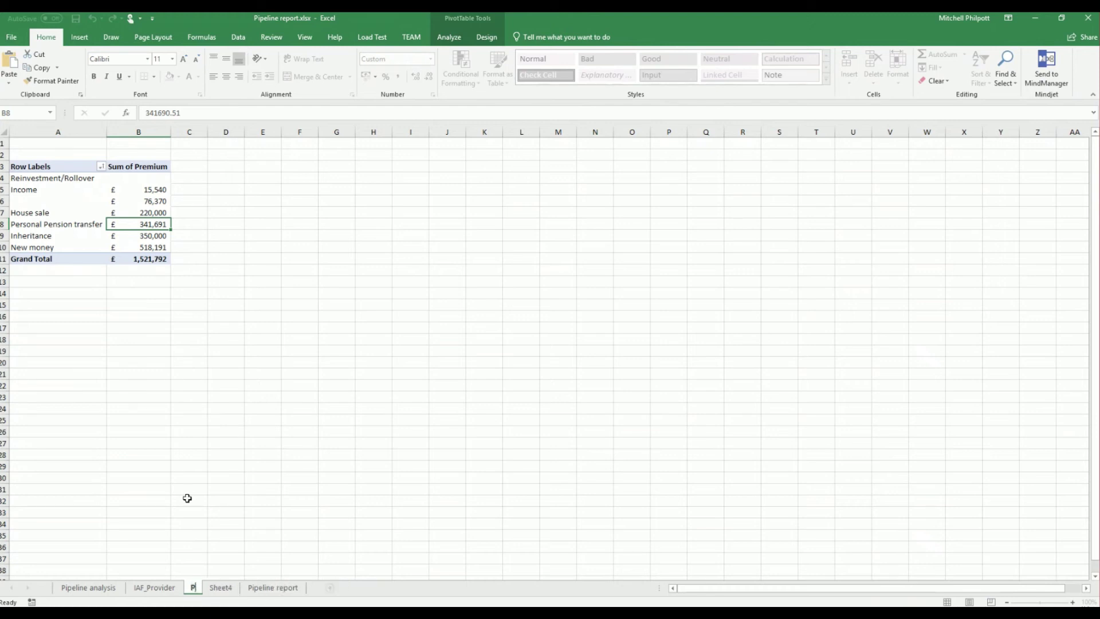
text(remium)
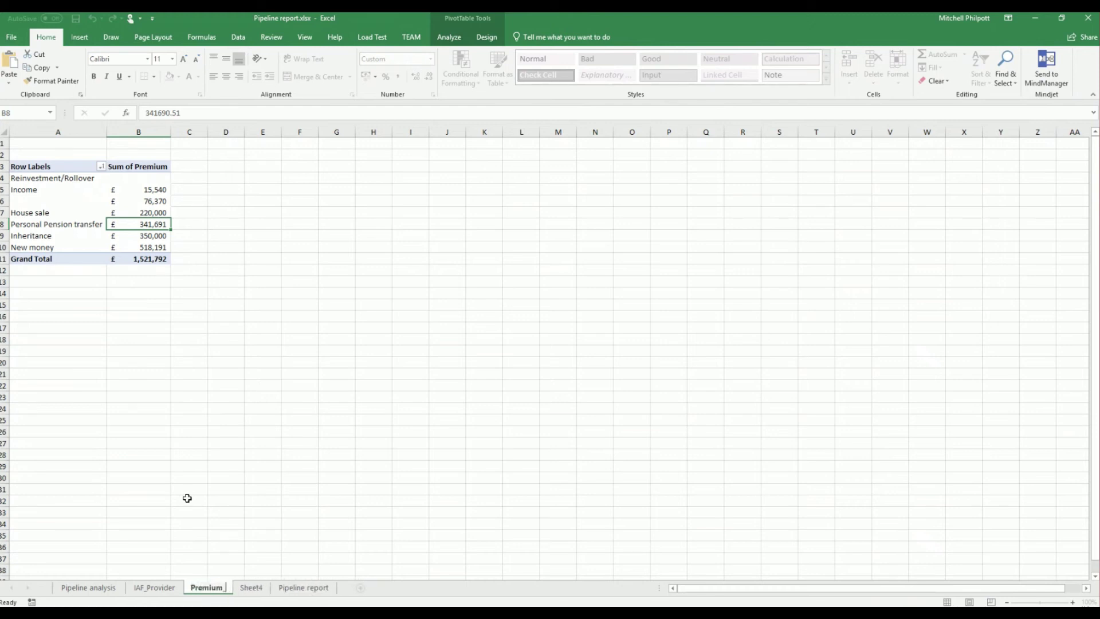
text(_Source)
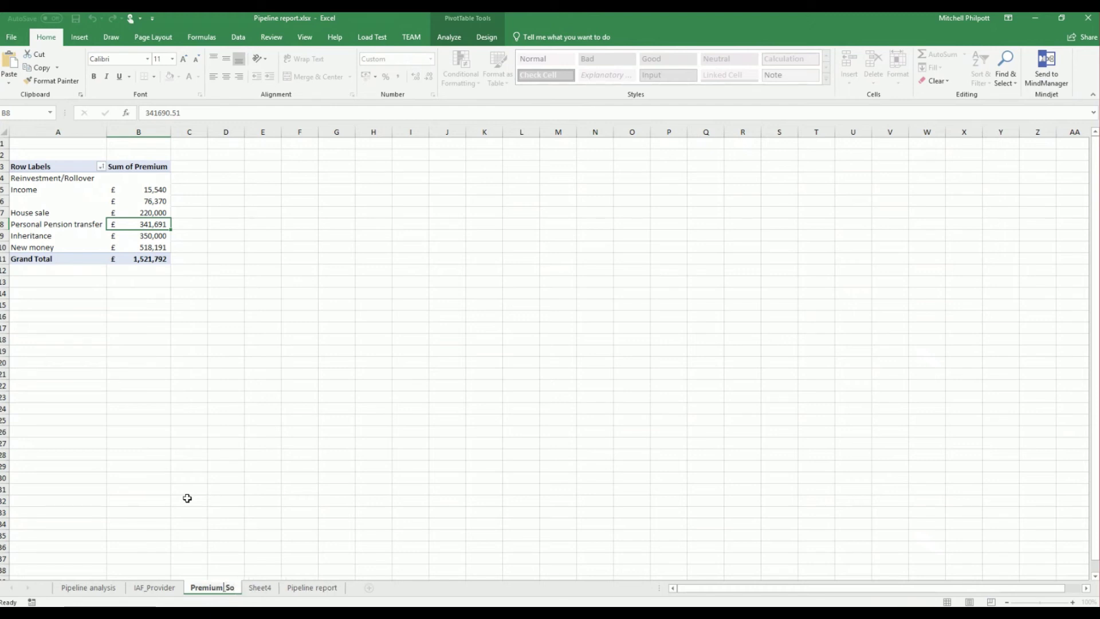
click(267, 590)
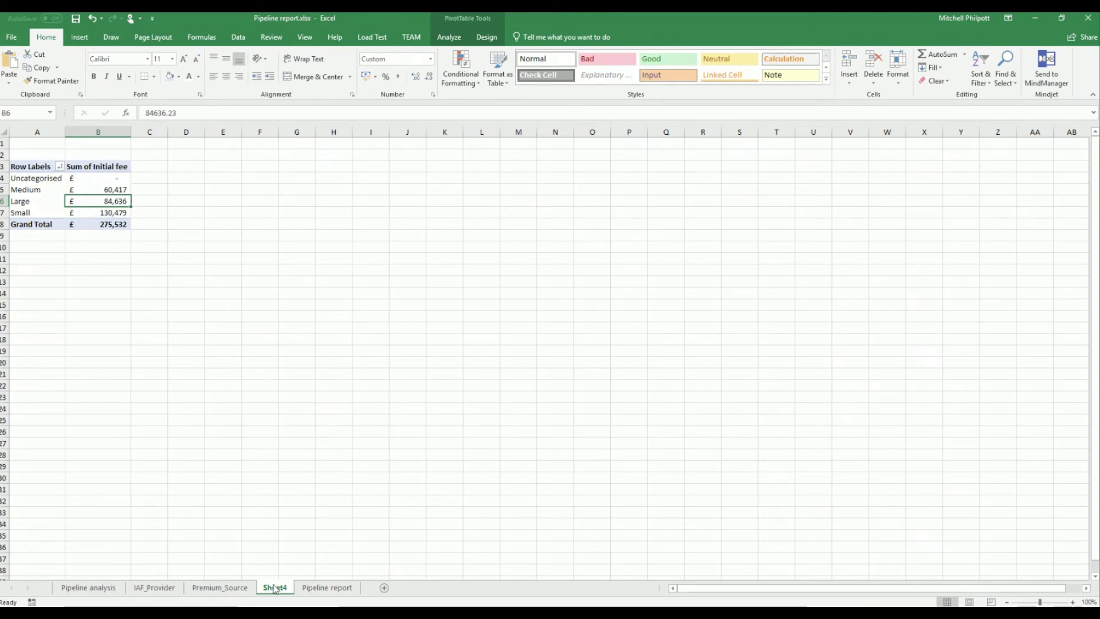
- Rename Sheet4, which holds the case-size PivotTable, as IAF_Casesize and go back to the Pipeline analysis sheet
right_click(280, 590)
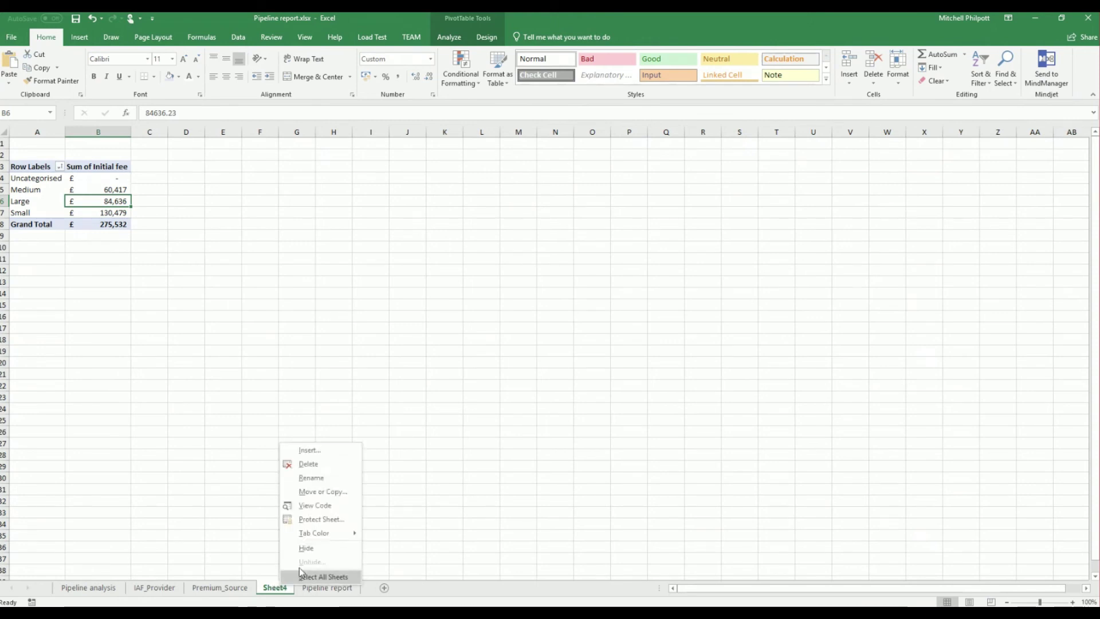
click(326, 478)
text(I)
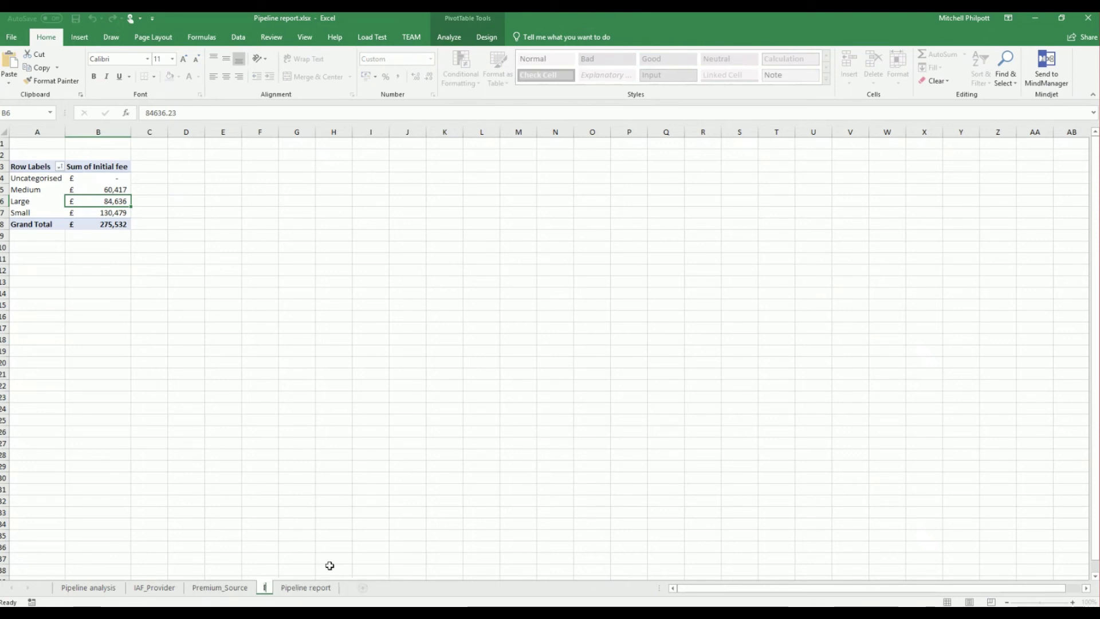
text(AF_Casesize)
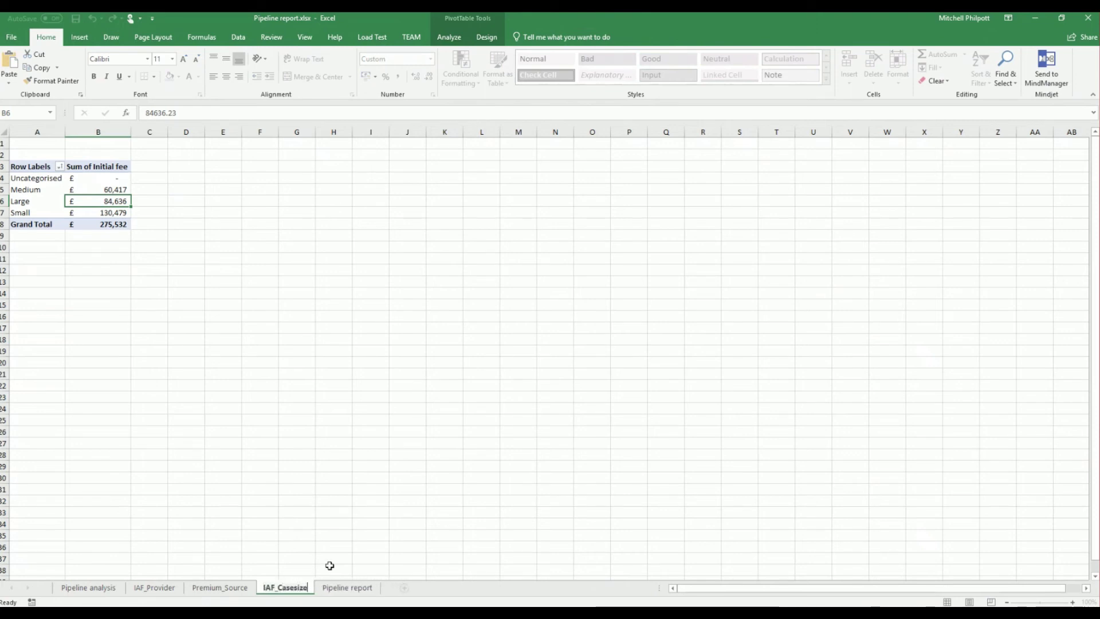
click(301, 546)
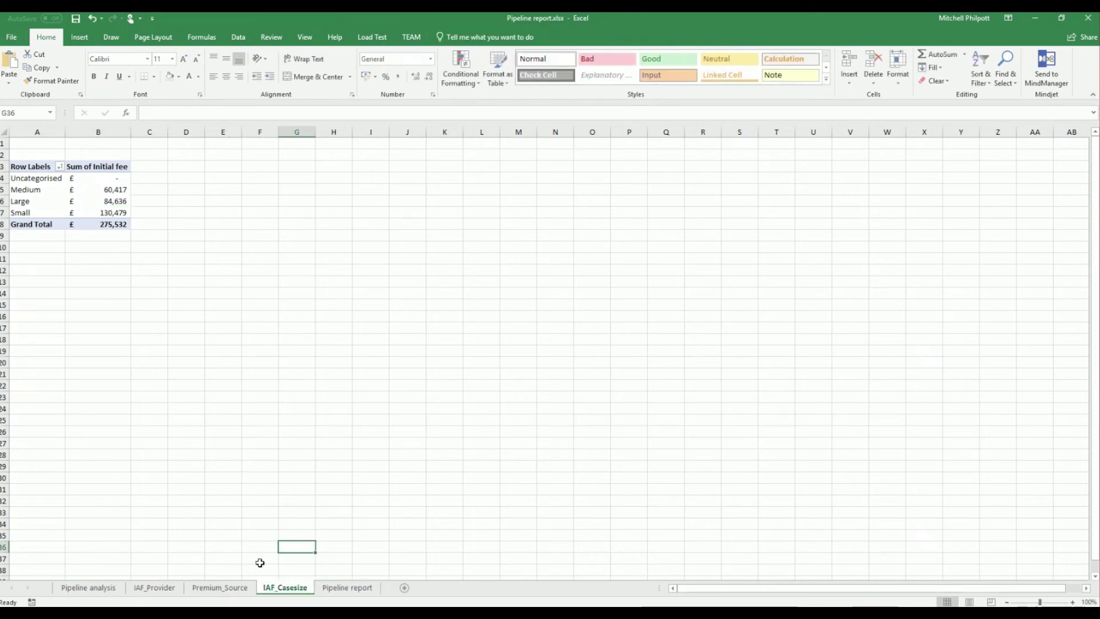
click(74, 589)
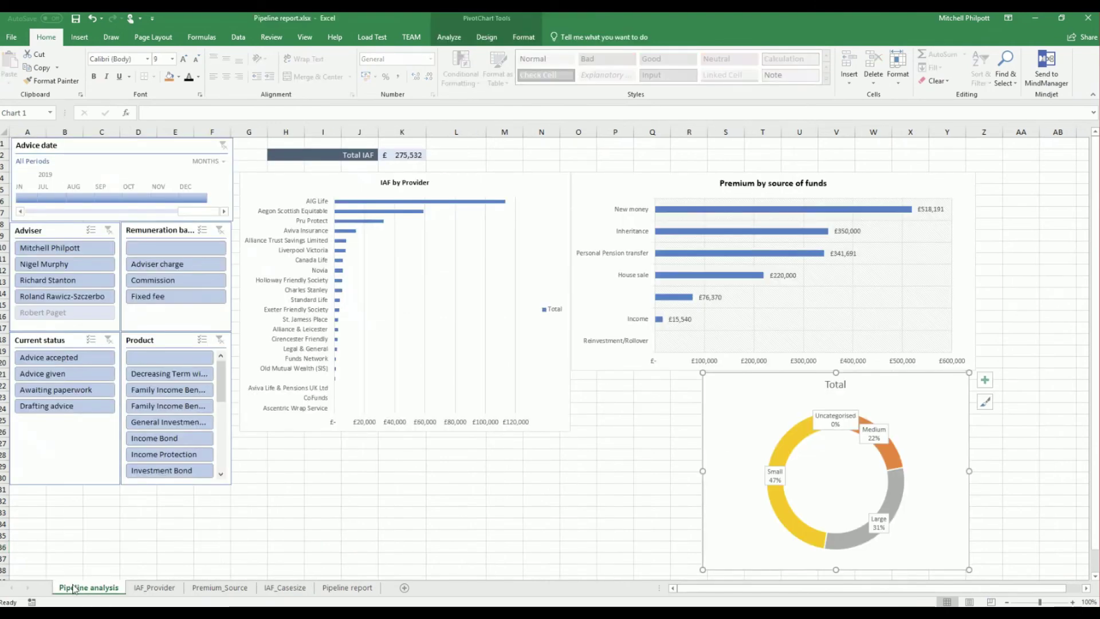
- Hide the IAF_Provider, Premium_Source and IAF_Casesize sheets and return to the Pipeline analysis dashboard
right_click(150, 591)
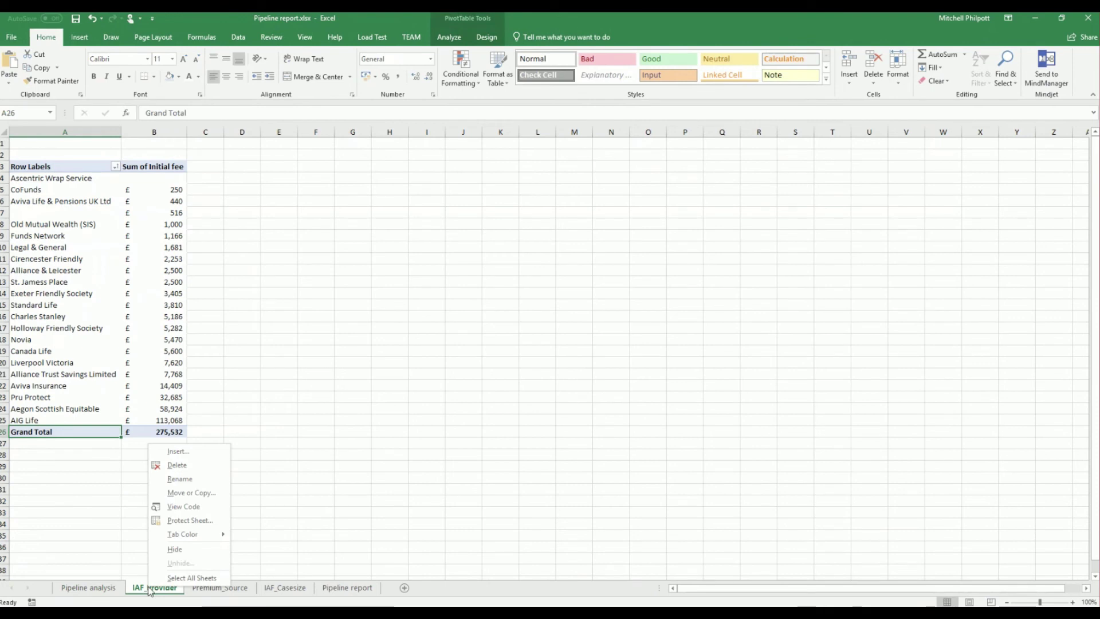
click(174, 549)
right_click(156, 589)
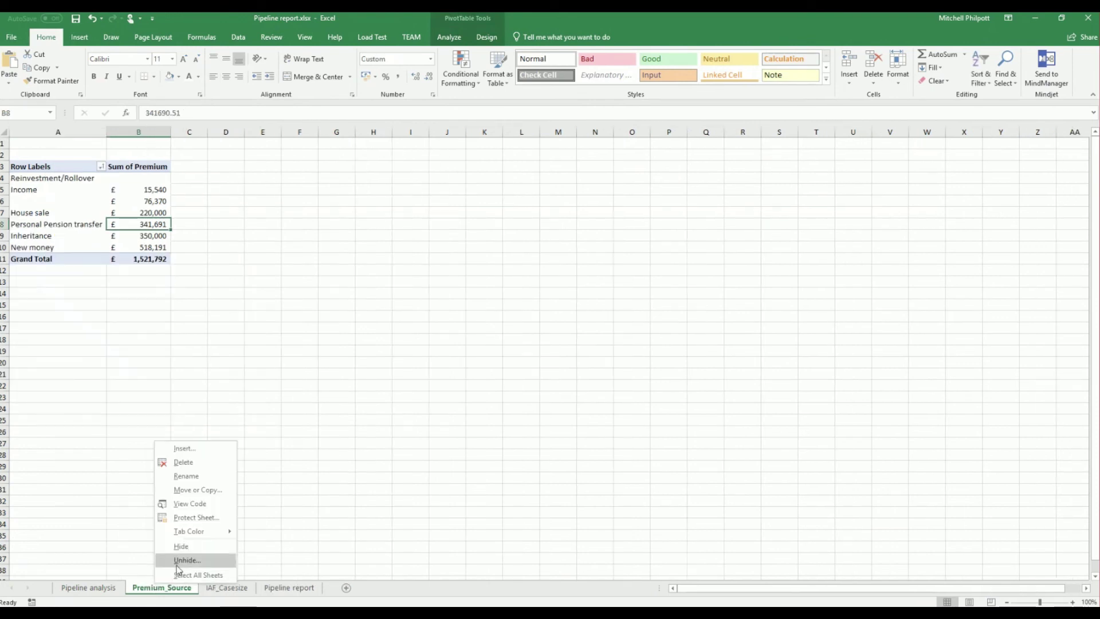
click(181, 546)
right_click(154, 589)
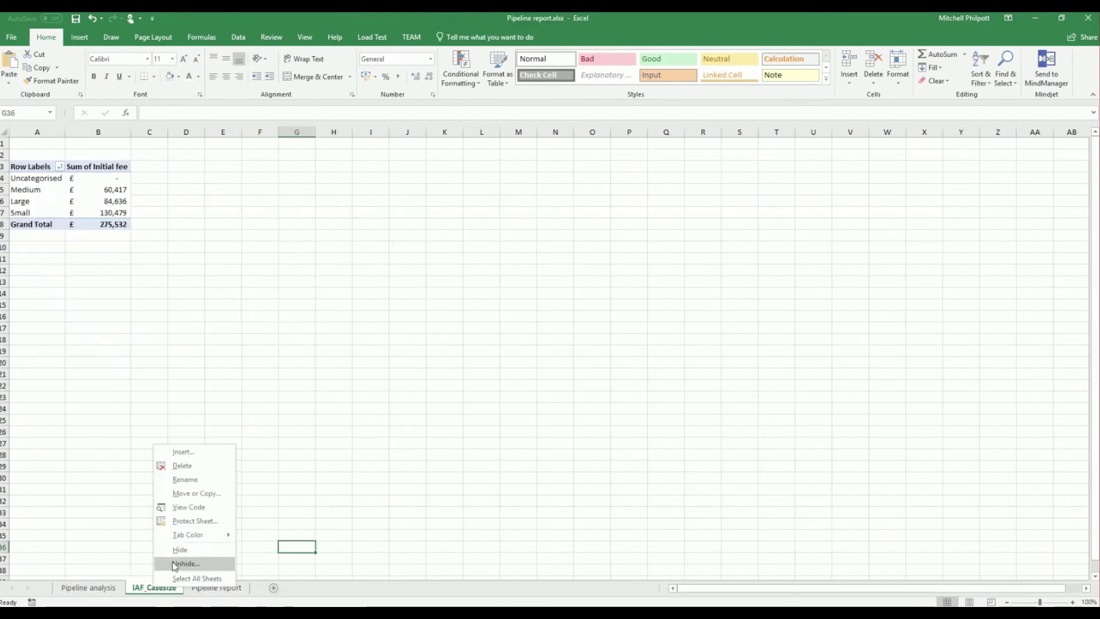
click(175, 549)
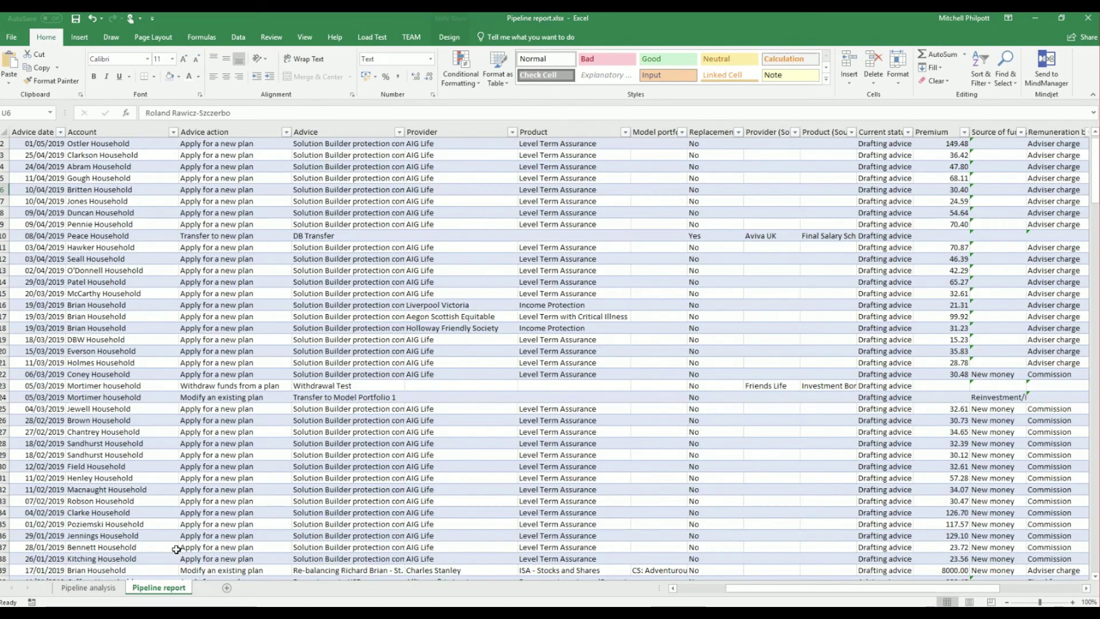
click(89, 588)
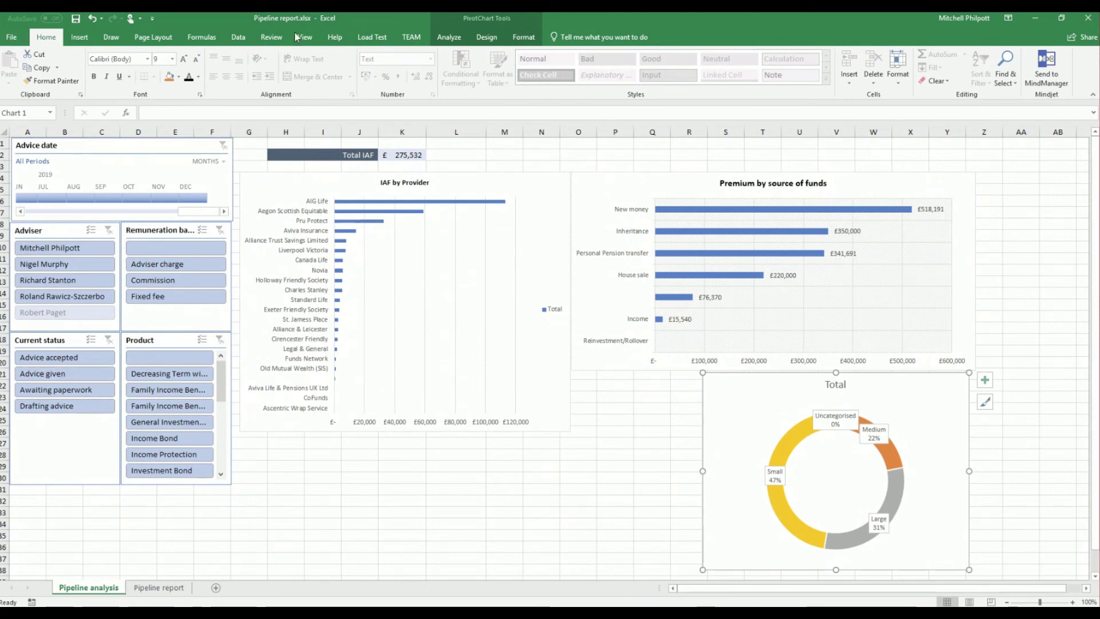
click(484, 38)
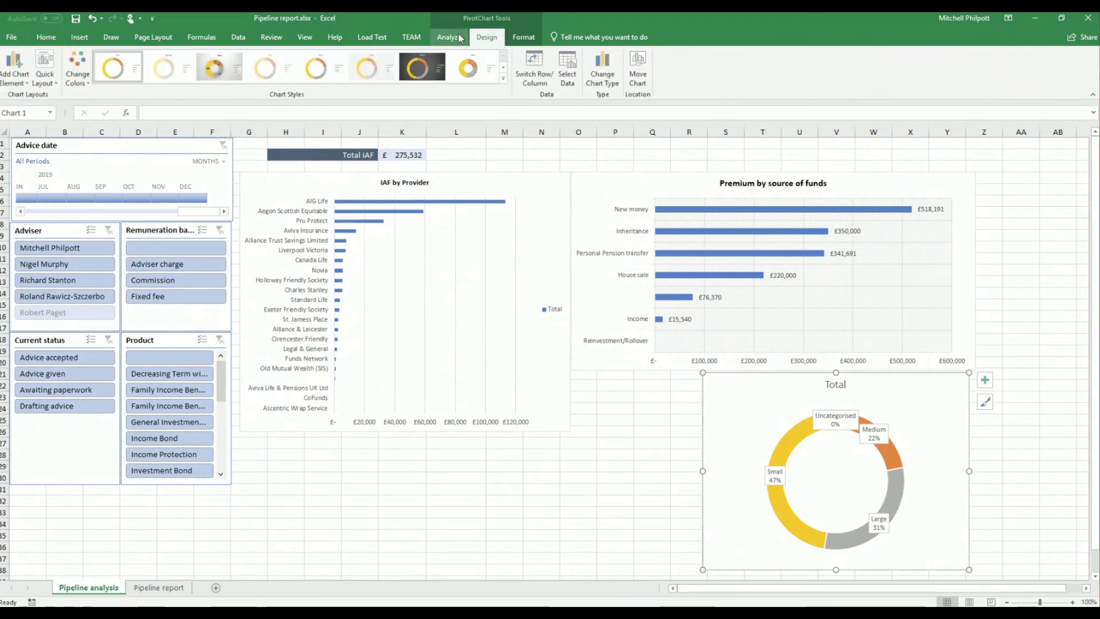
click(457, 38)
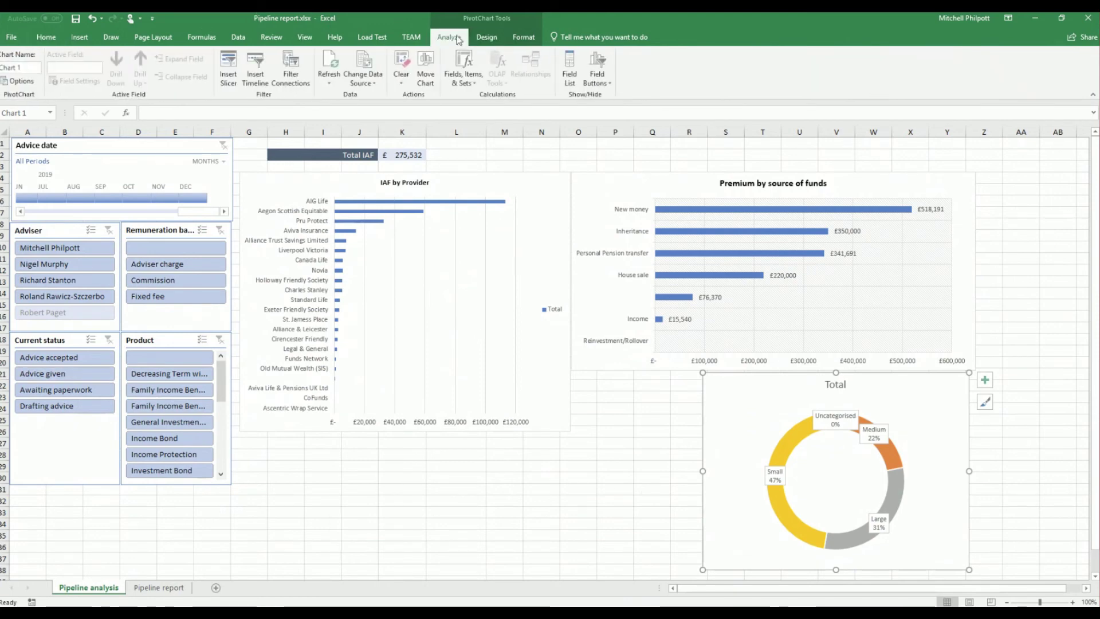
click(518, 38)
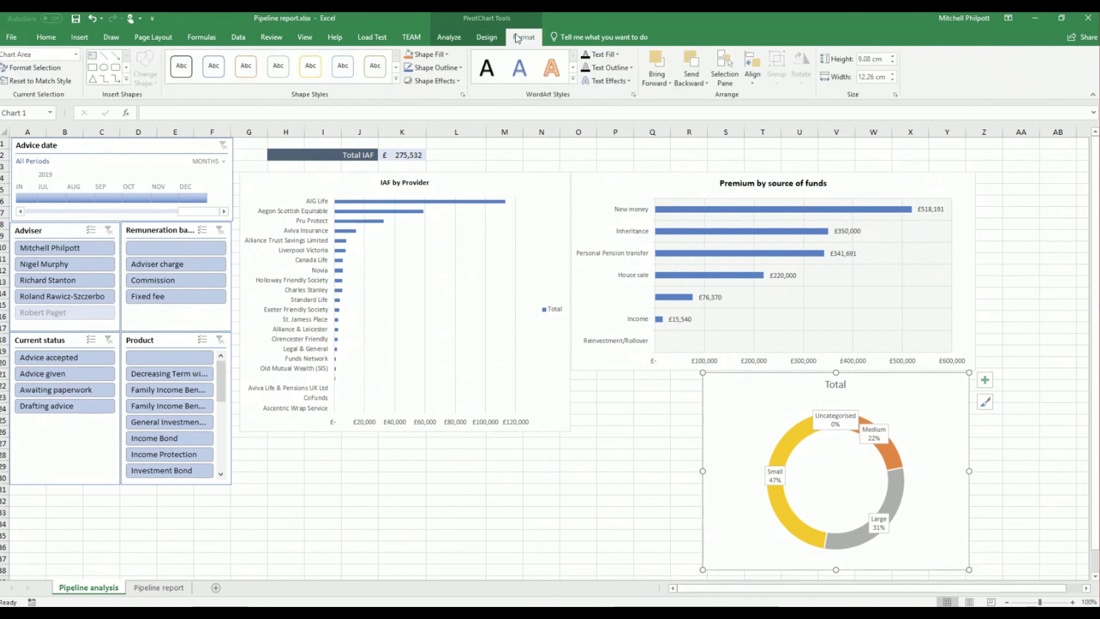
click(486, 38)
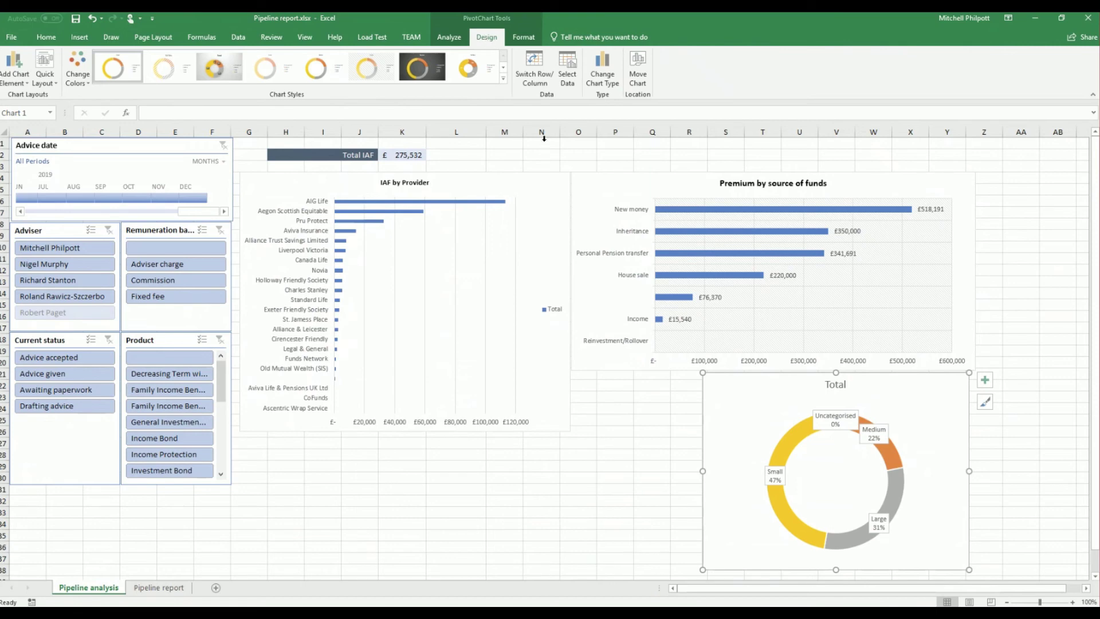
click(552, 180)
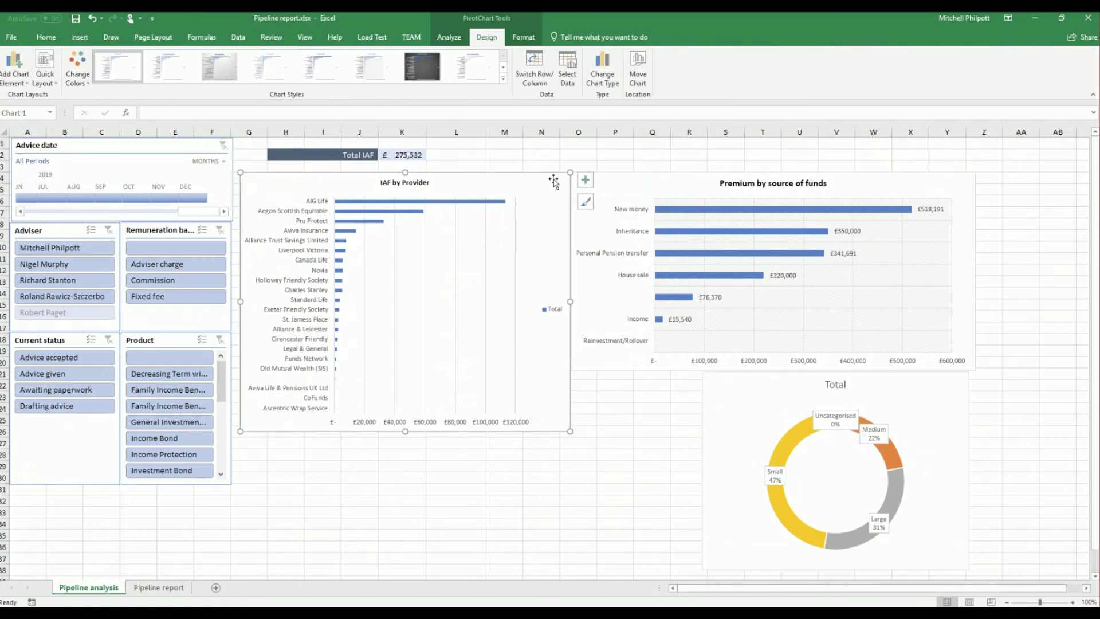
- Examine the chart area's text options, text box settings and list of formattable elements for the Premium by source of funds chart
click(892, 184)
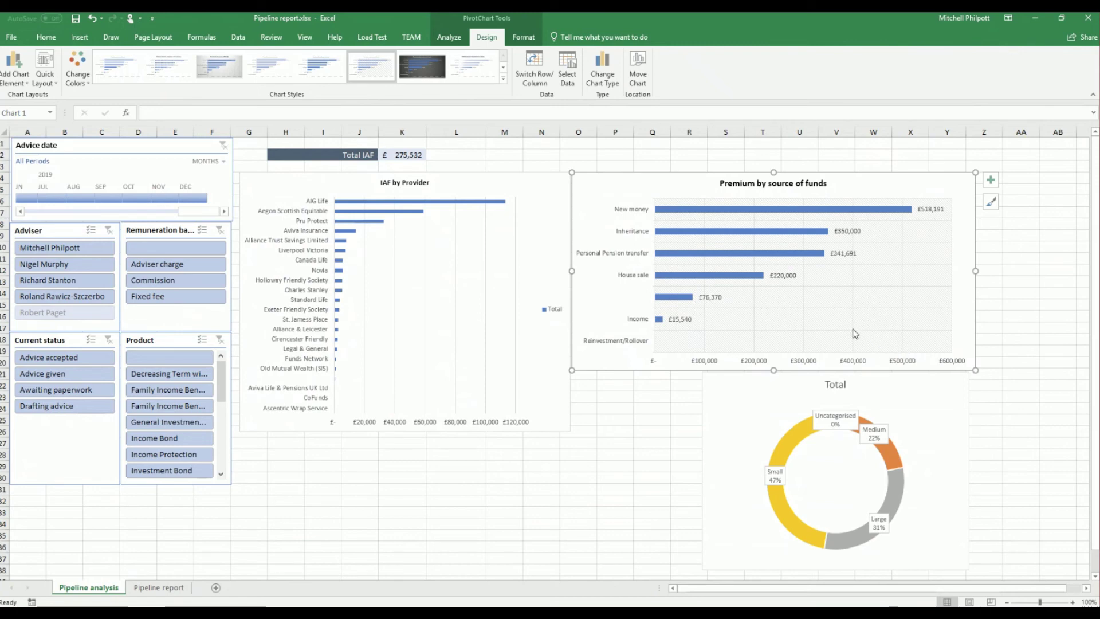
click(524, 38)
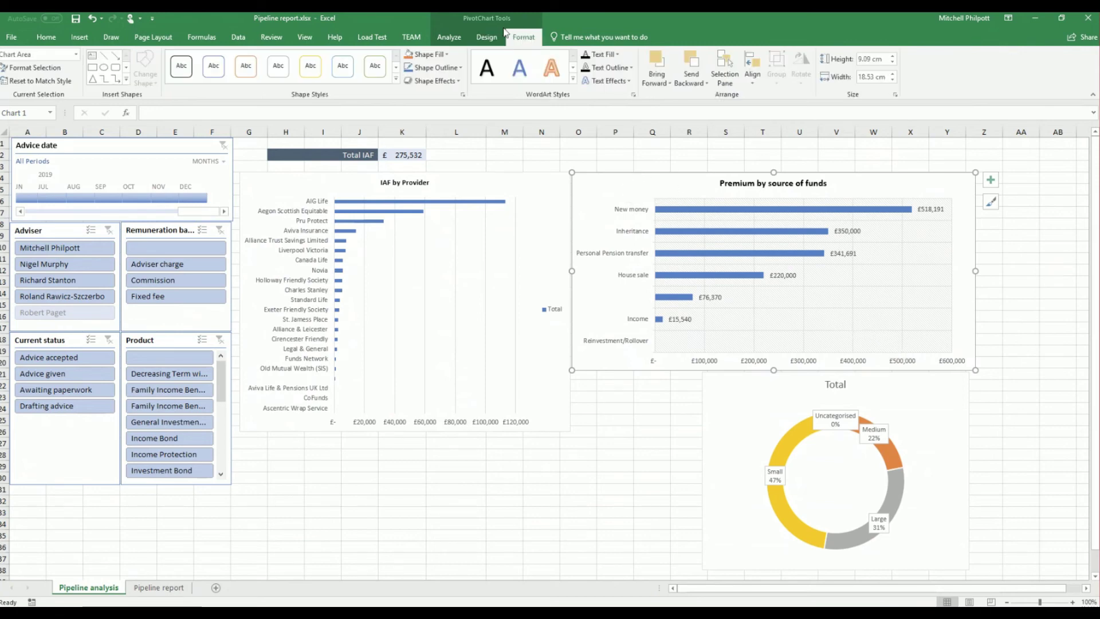
click(44, 70)
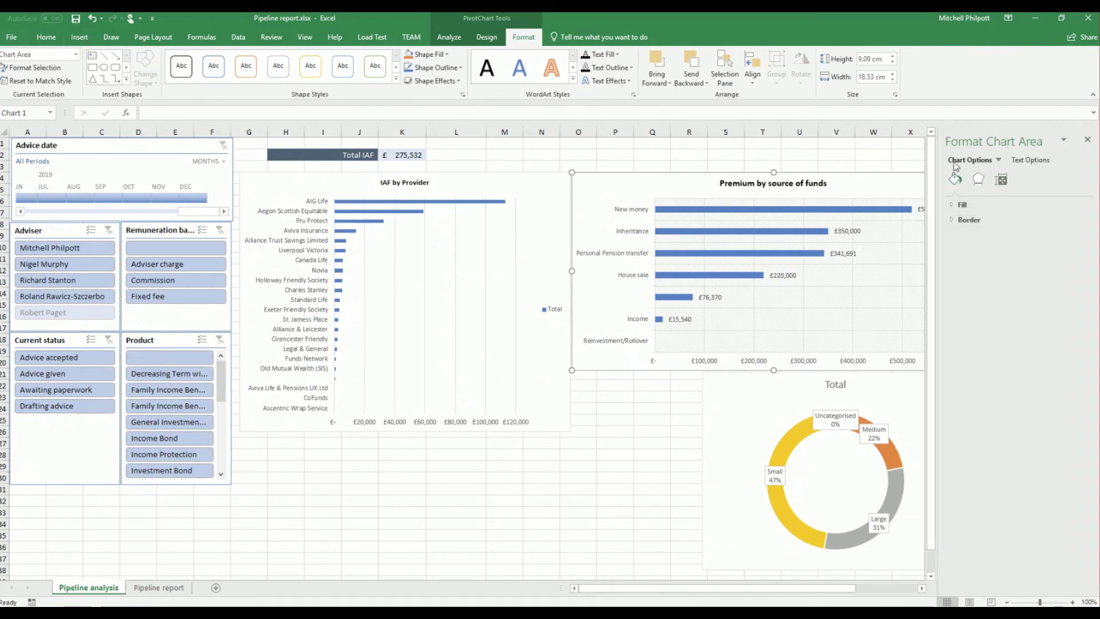
click(1022, 164)
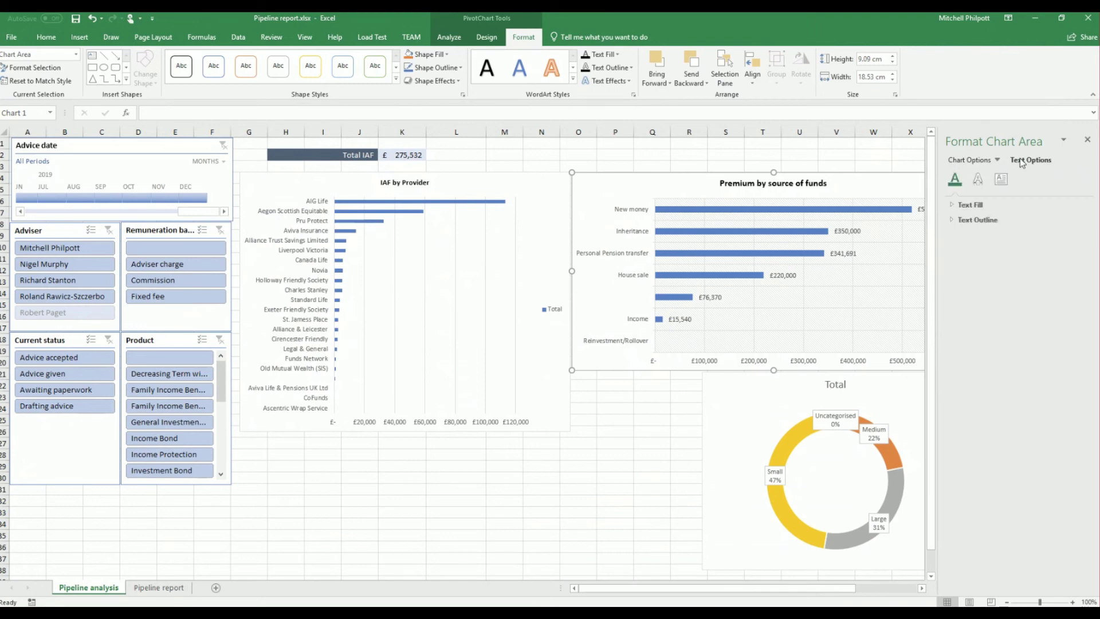
click(997, 161)
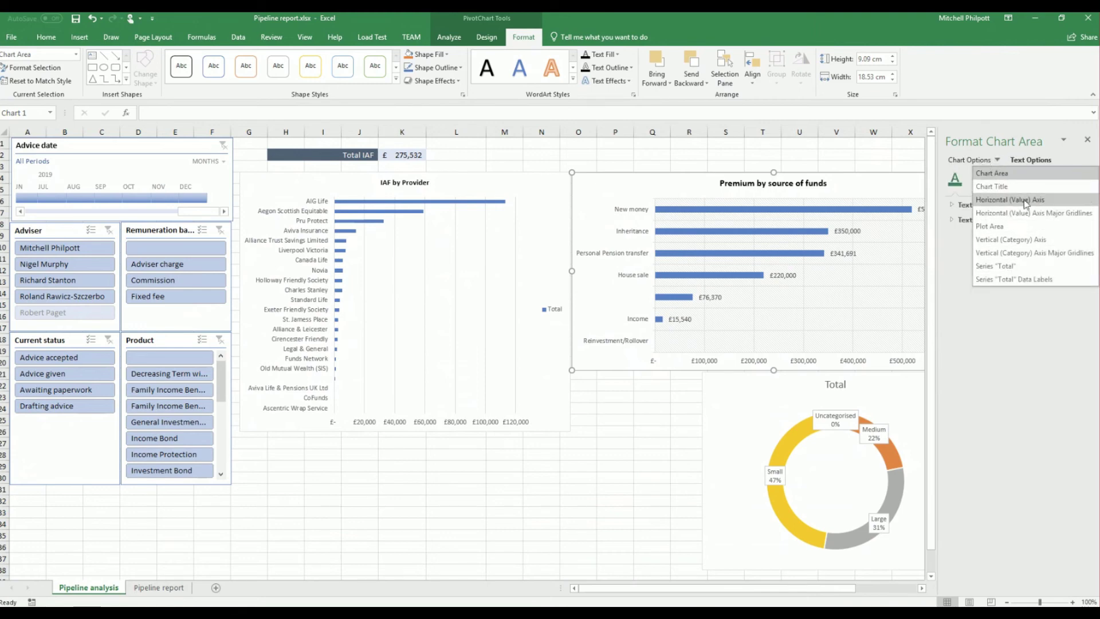
click(1006, 313)
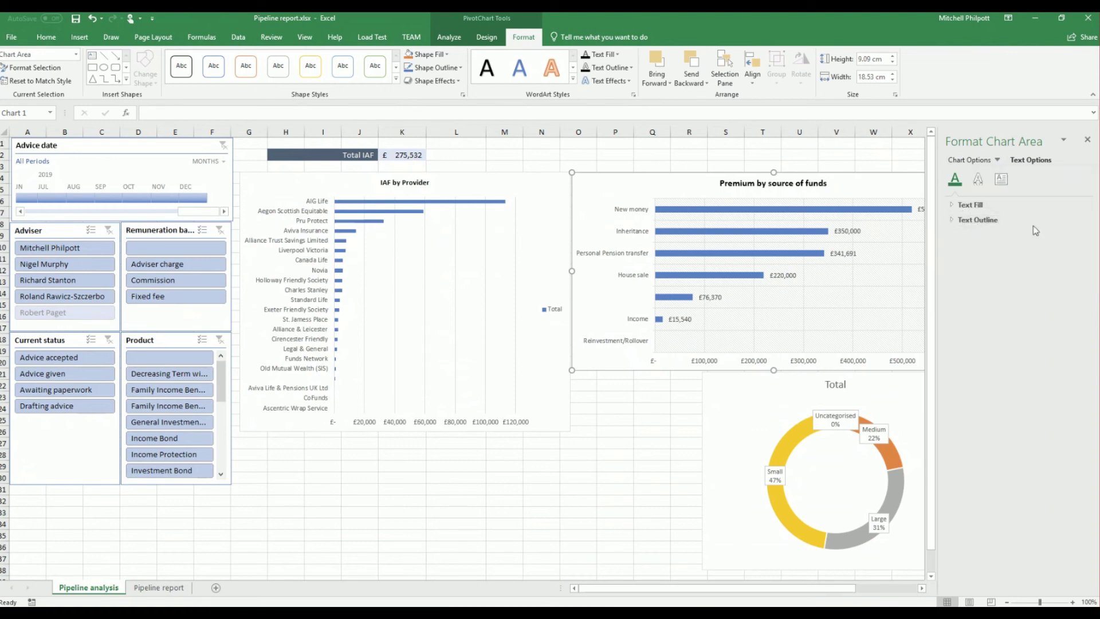
click(1000, 179)
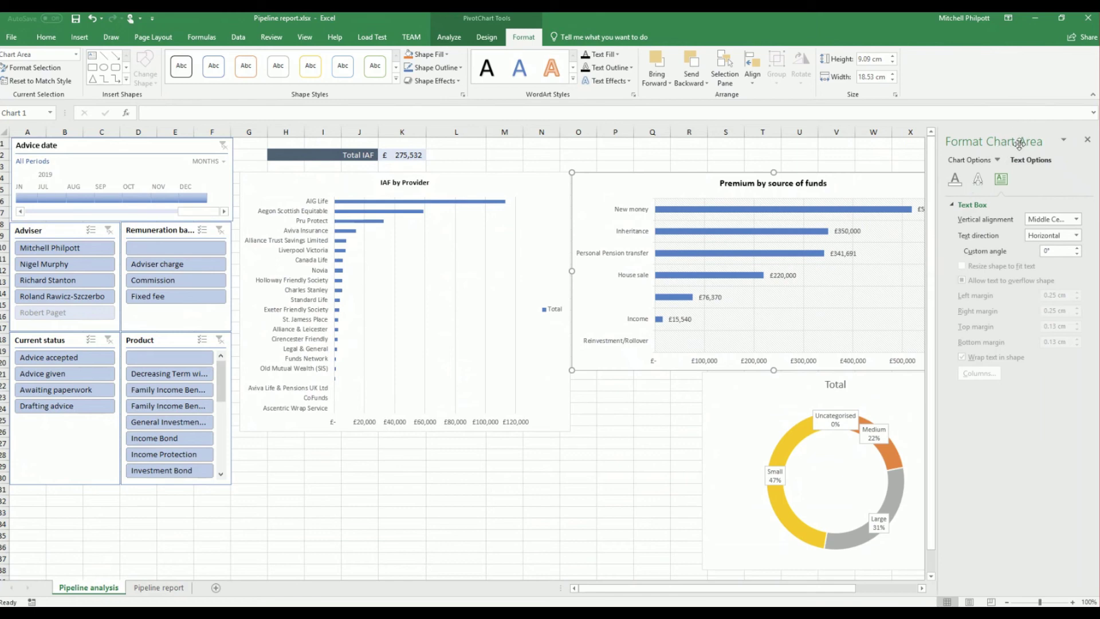
click(1063, 142)
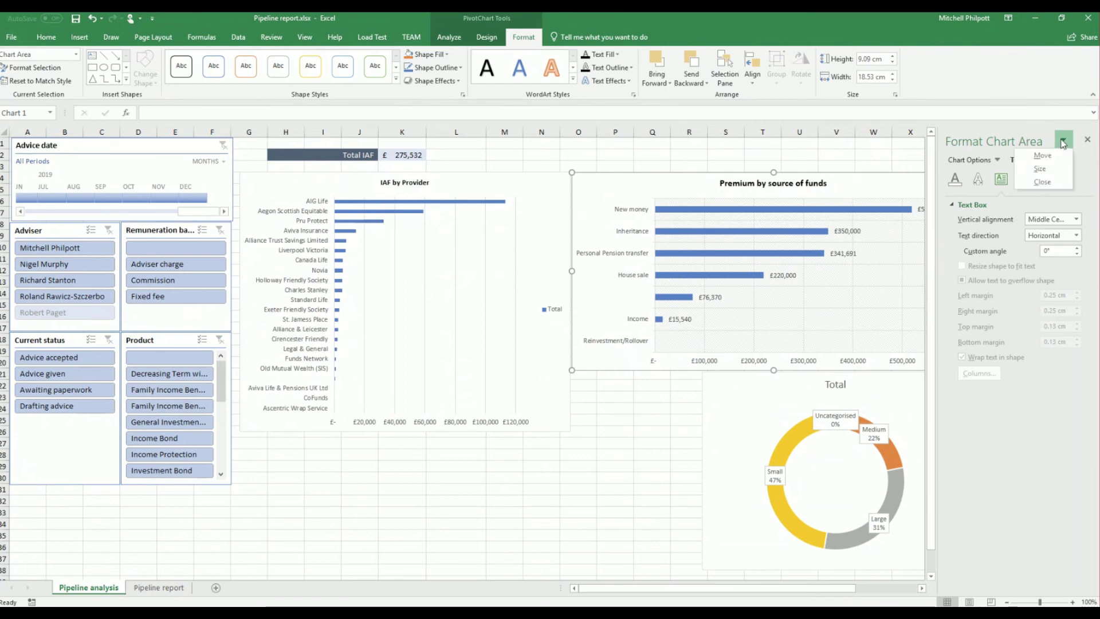
click(1007, 136)
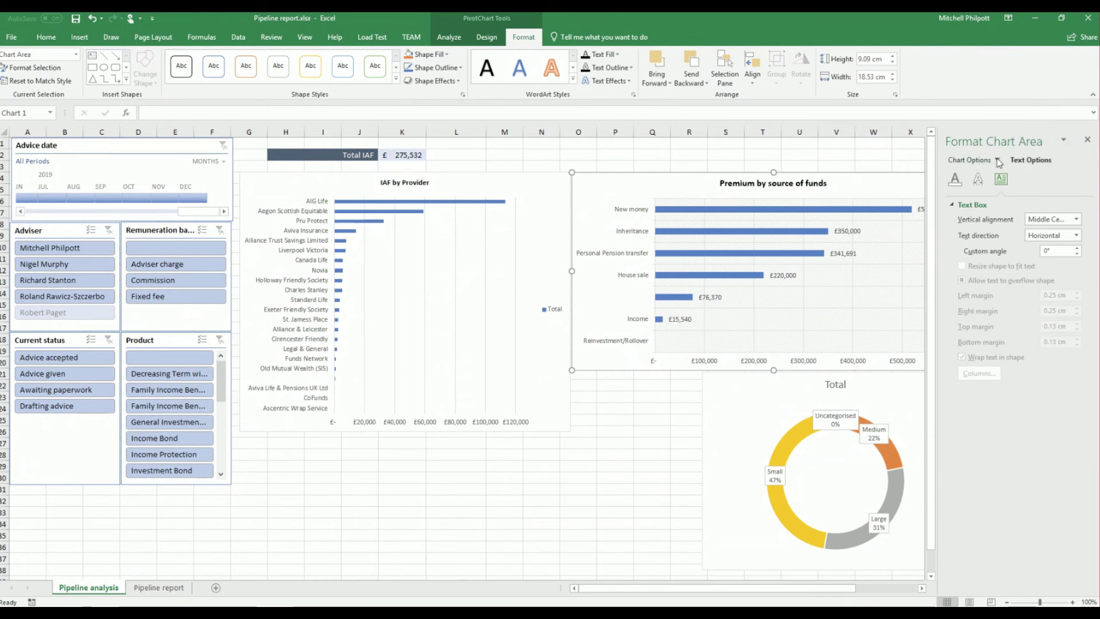
click(997, 161)
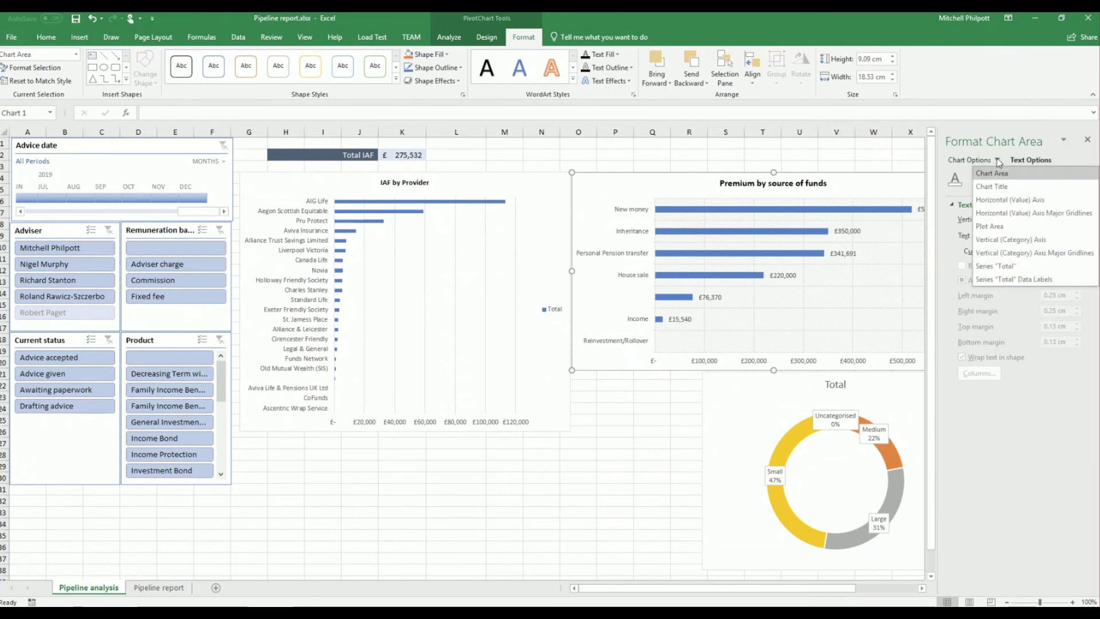
click(1088, 140)
click(1088, 141)
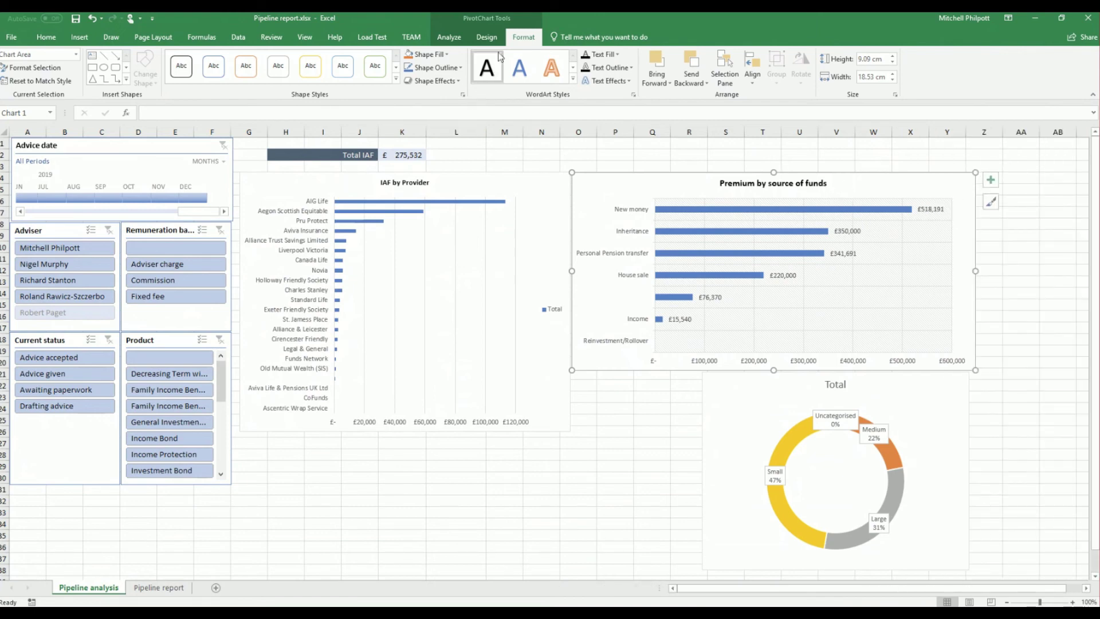
- Examine the quick layouts, addable chart elements and colour schemes available for the Premium by source of funds chart
click(483, 37)
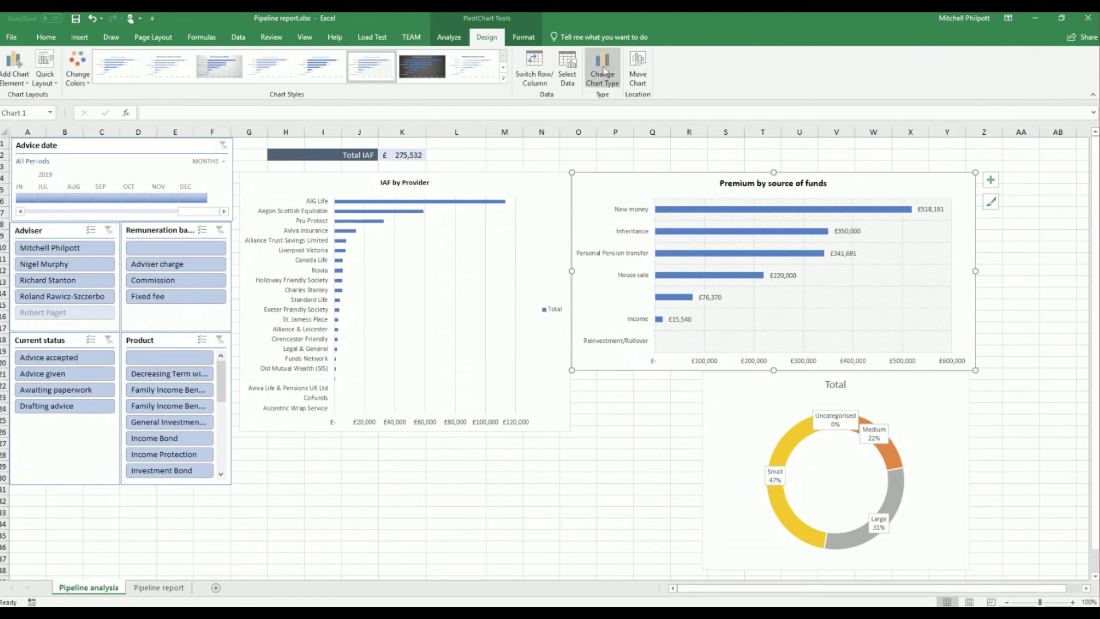
click(50, 78)
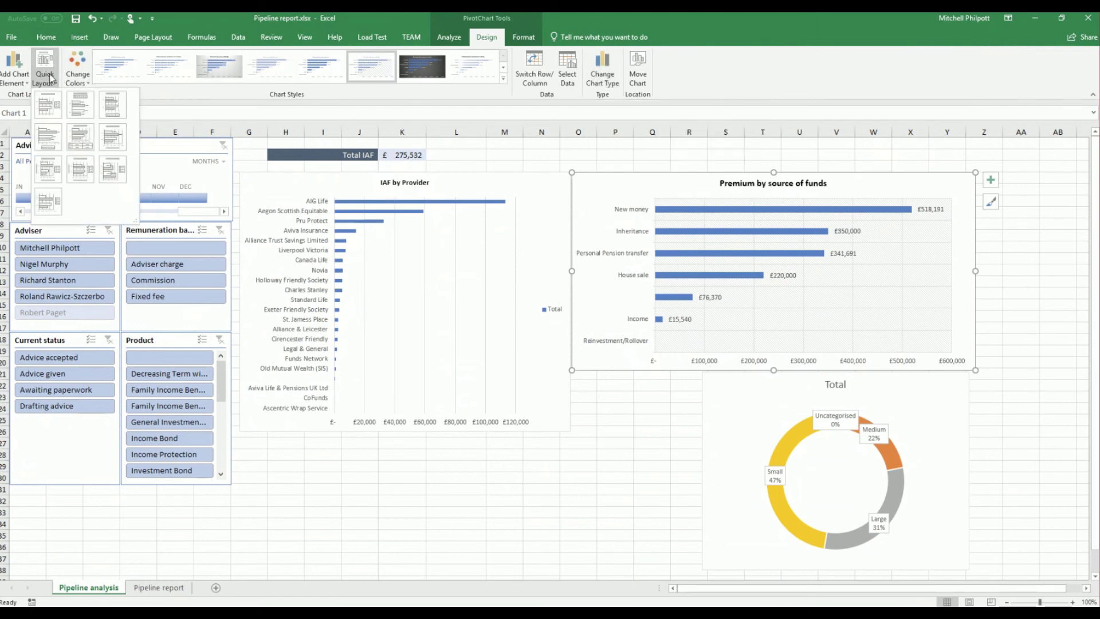
click(19, 77)
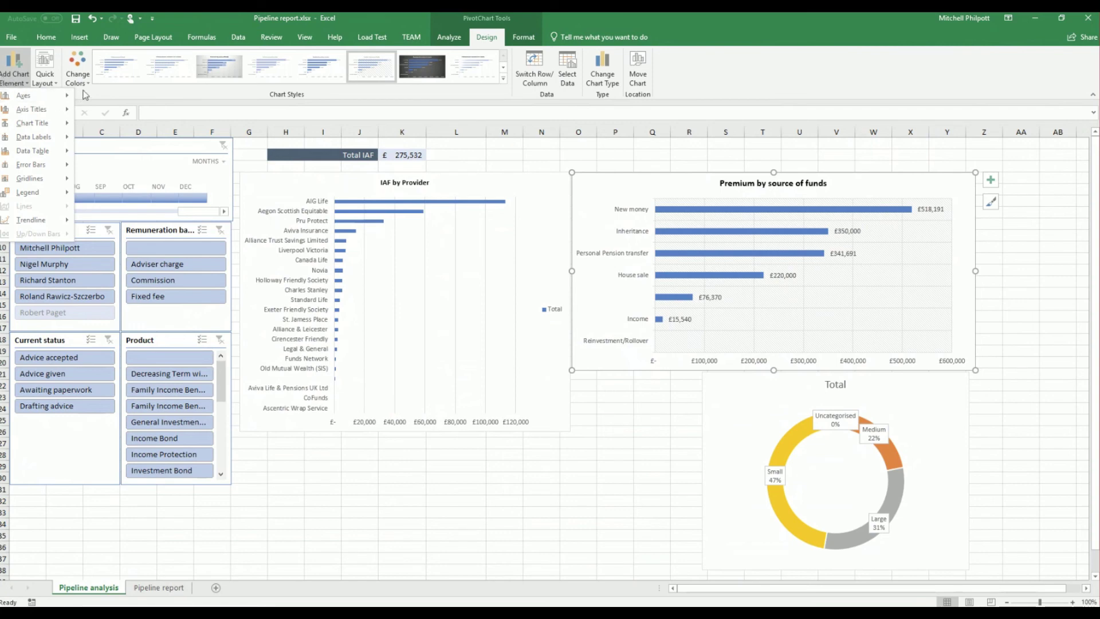
click(79, 73)
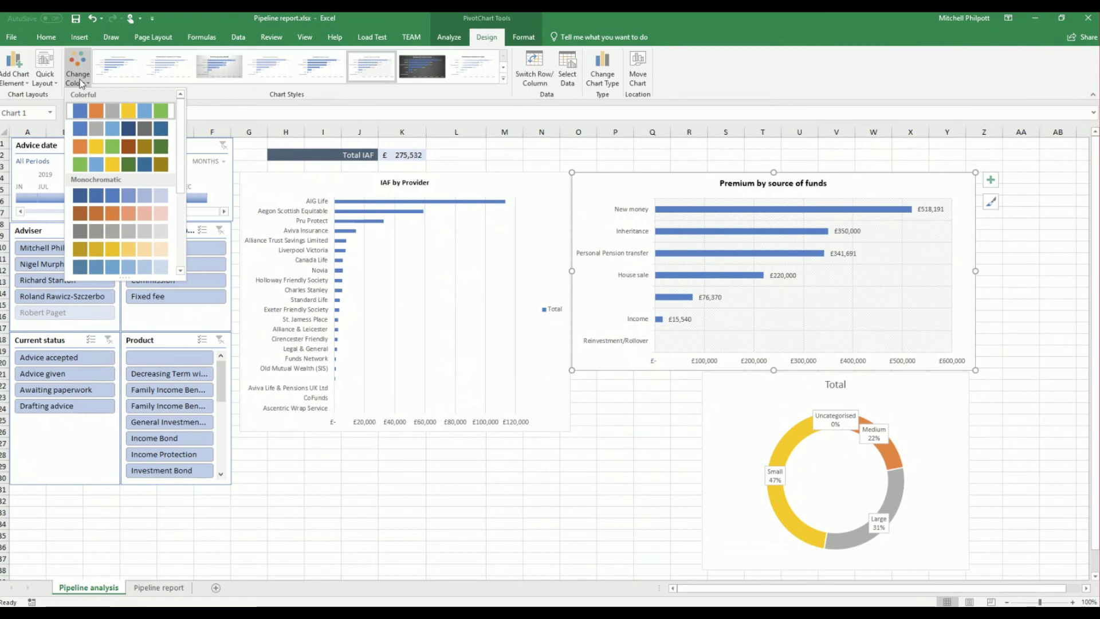
click(79, 77)
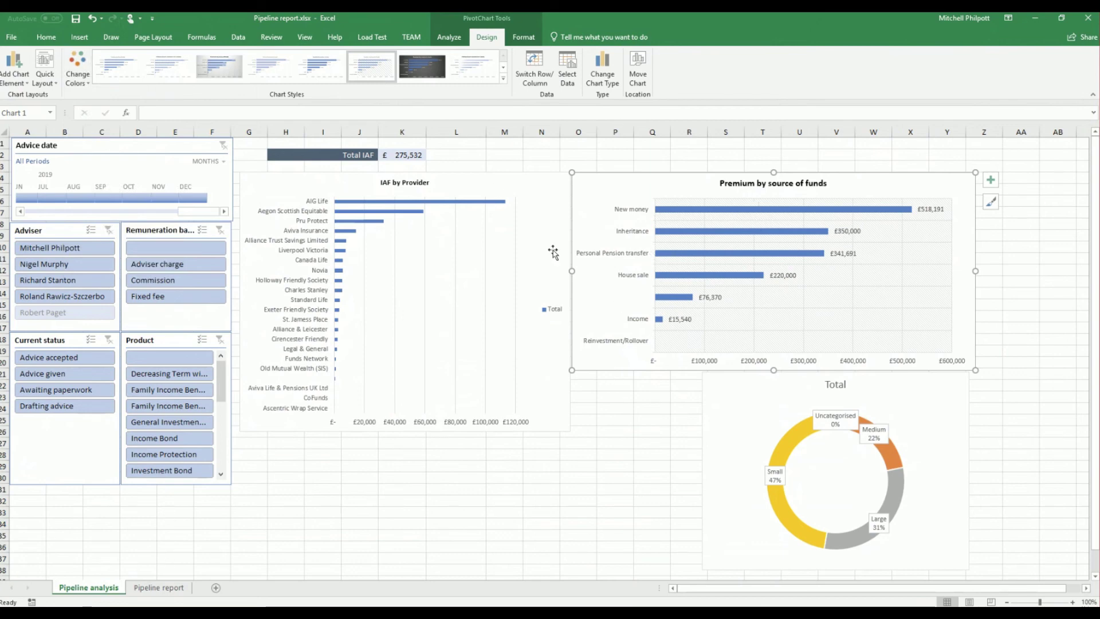
- Hide the formula bar to preview the dashboard without it, and show the formula bar again
click(305, 36)
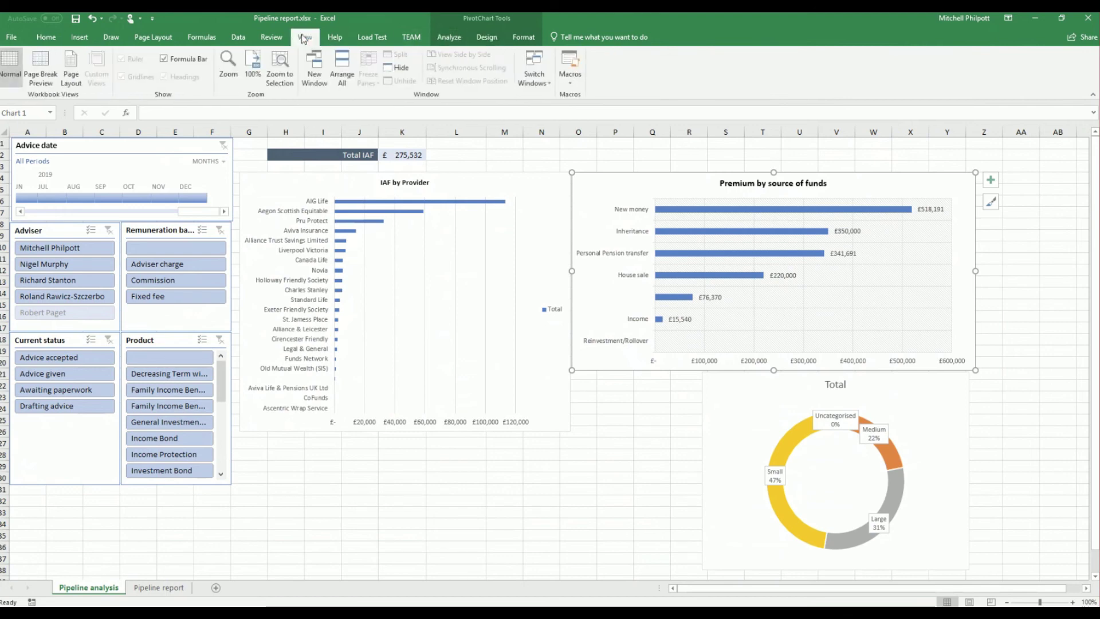
click(164, 59)
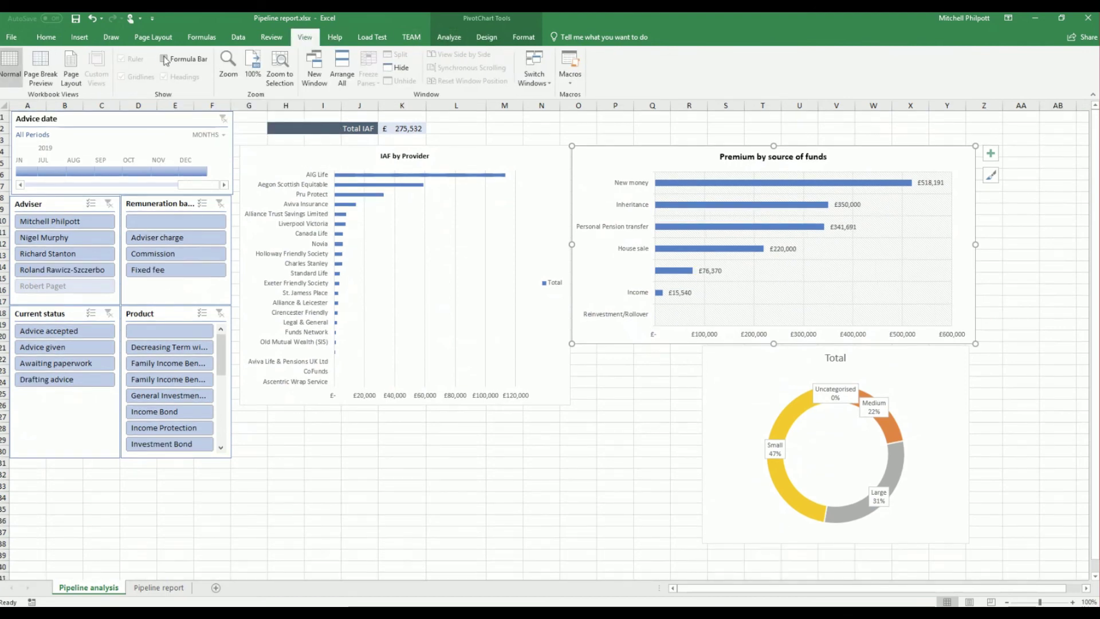
right_click(108, 592)
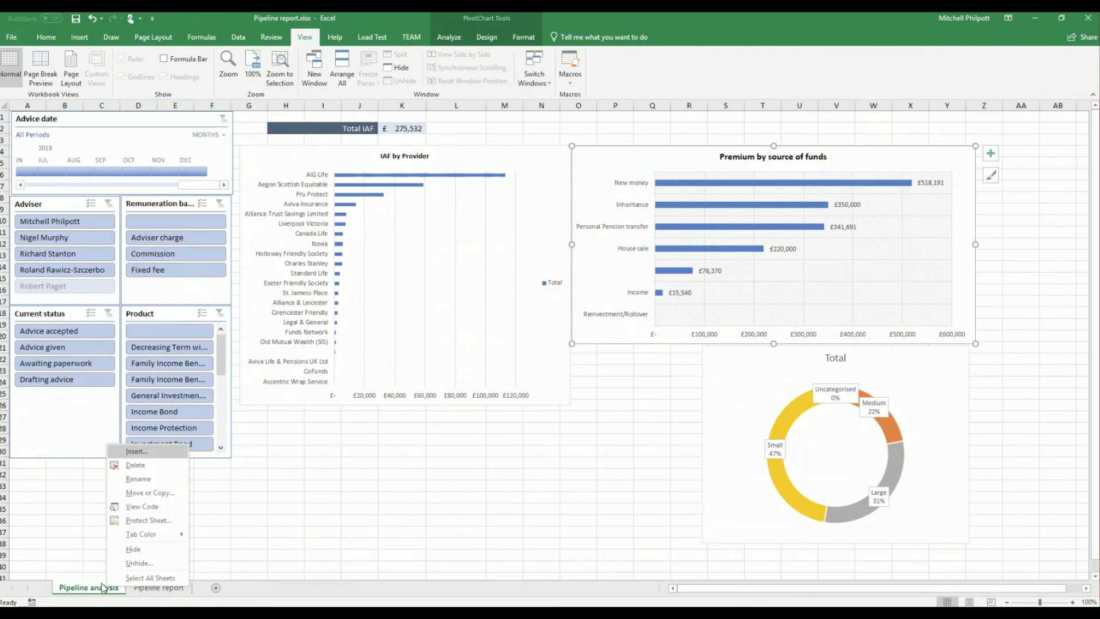
click(165, 59)
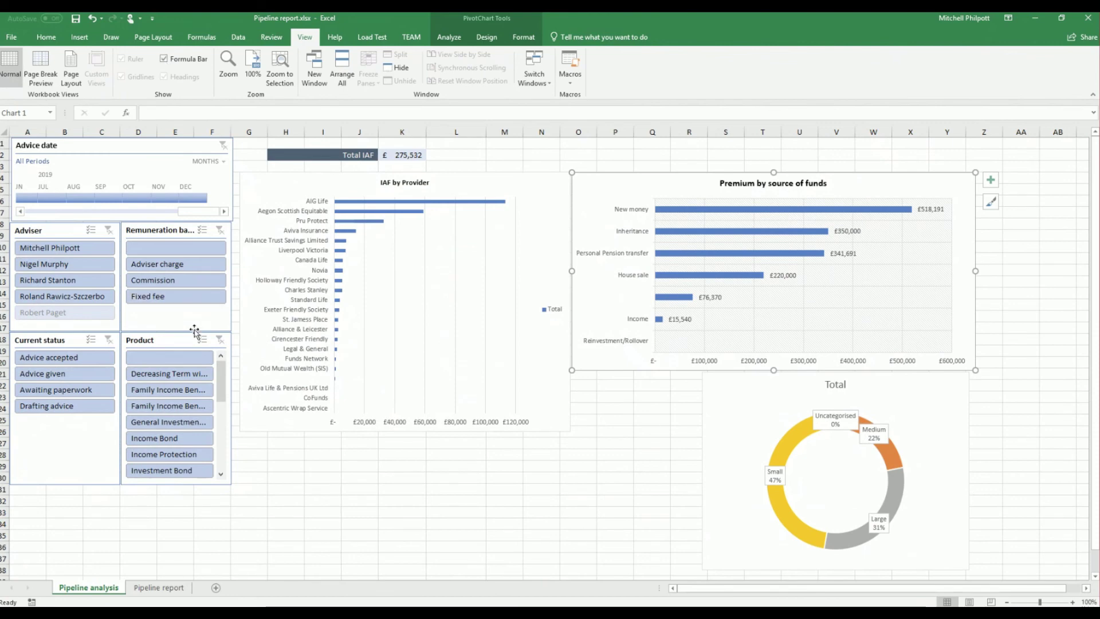
- Hide the gridlines, headings and formula bar on the Pipeline analysis sheet, and check the Pipeline report sheet before returning to the dashboard
click(272, 500)
click(139, 76)
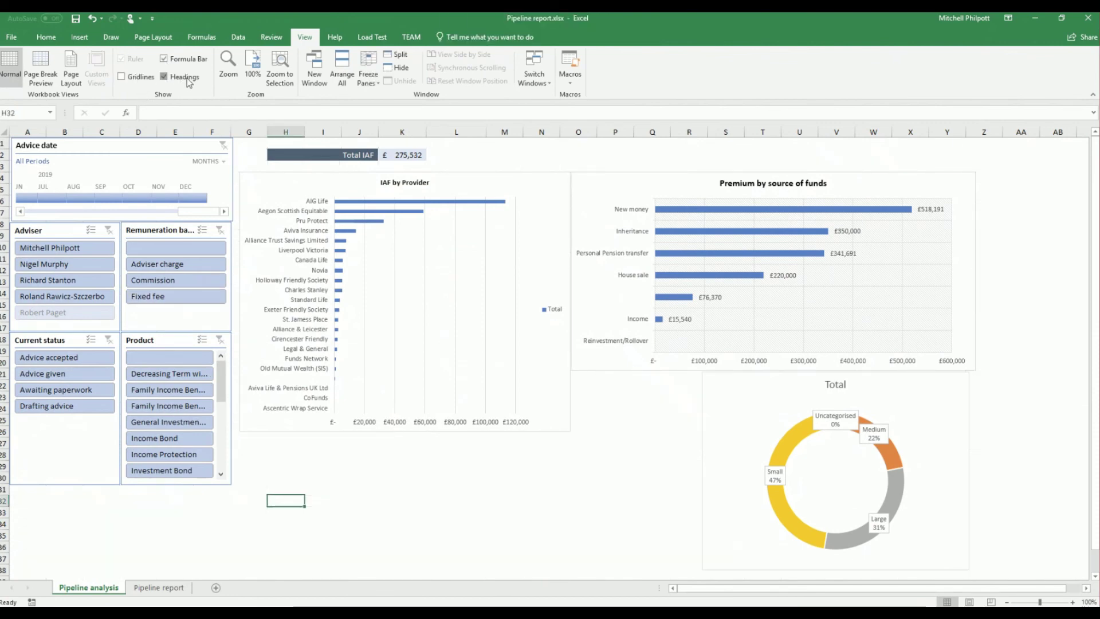
click(187, 78)
click(412, 489)
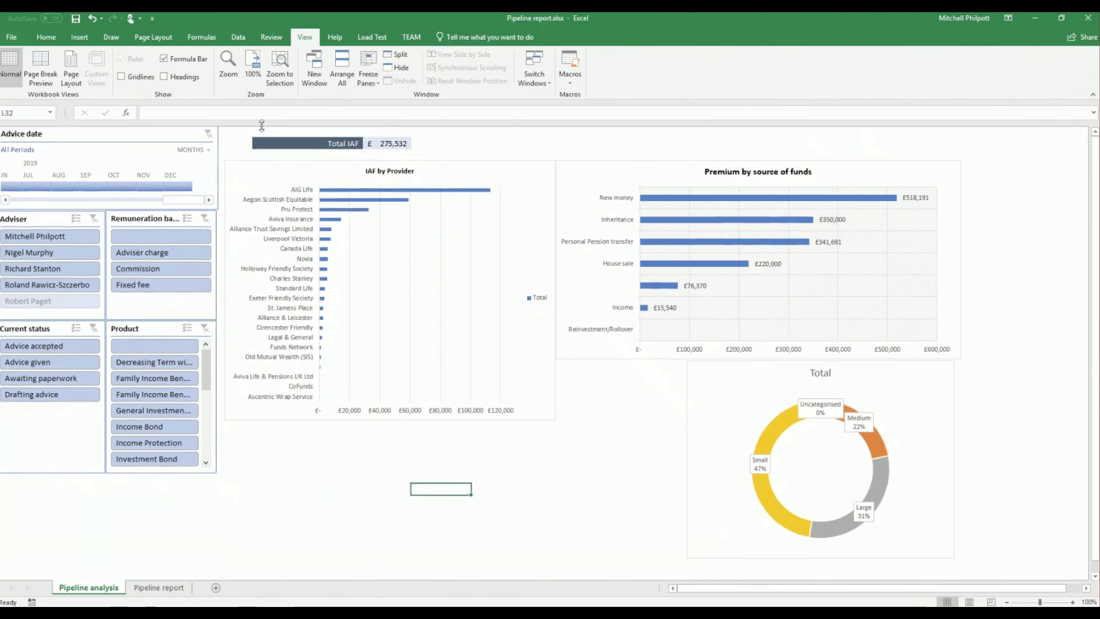
click(165, 58)
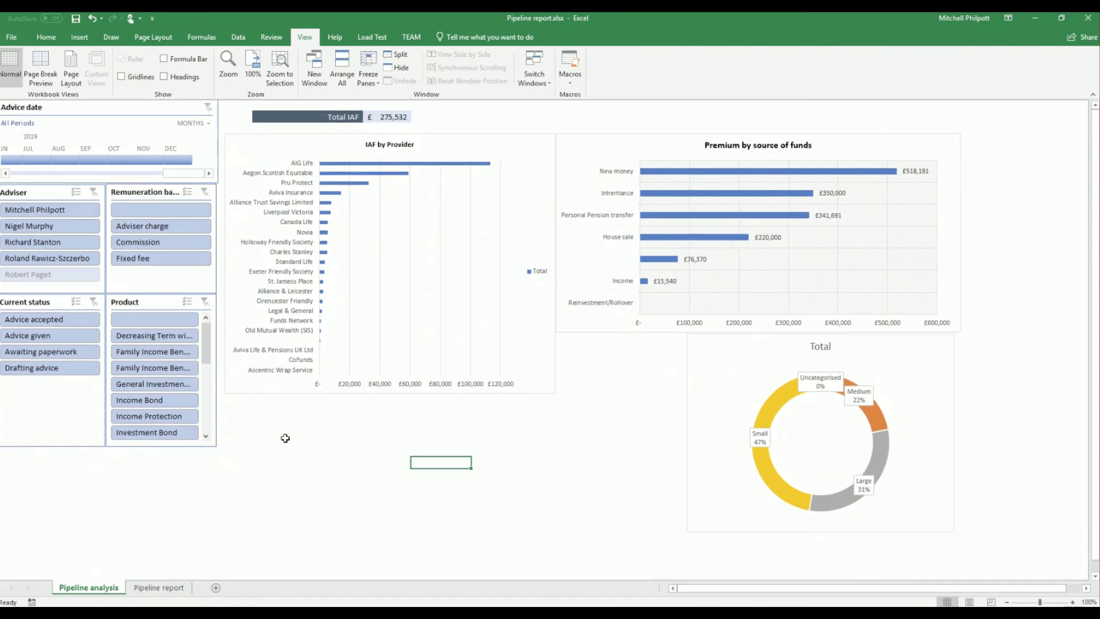
click(150, 590)
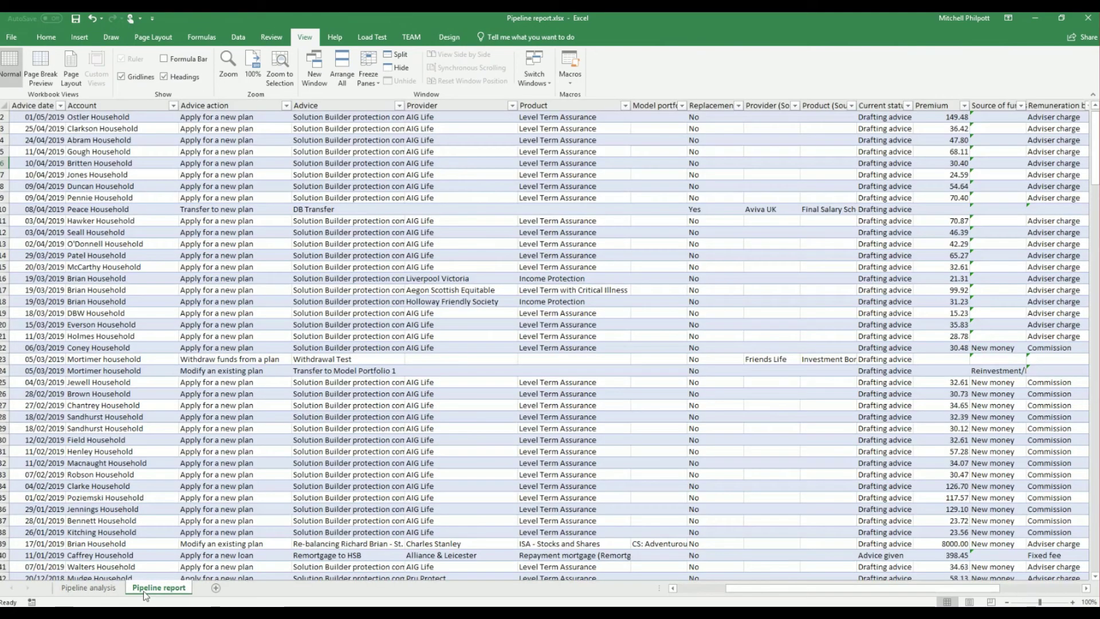
click(105, 590)
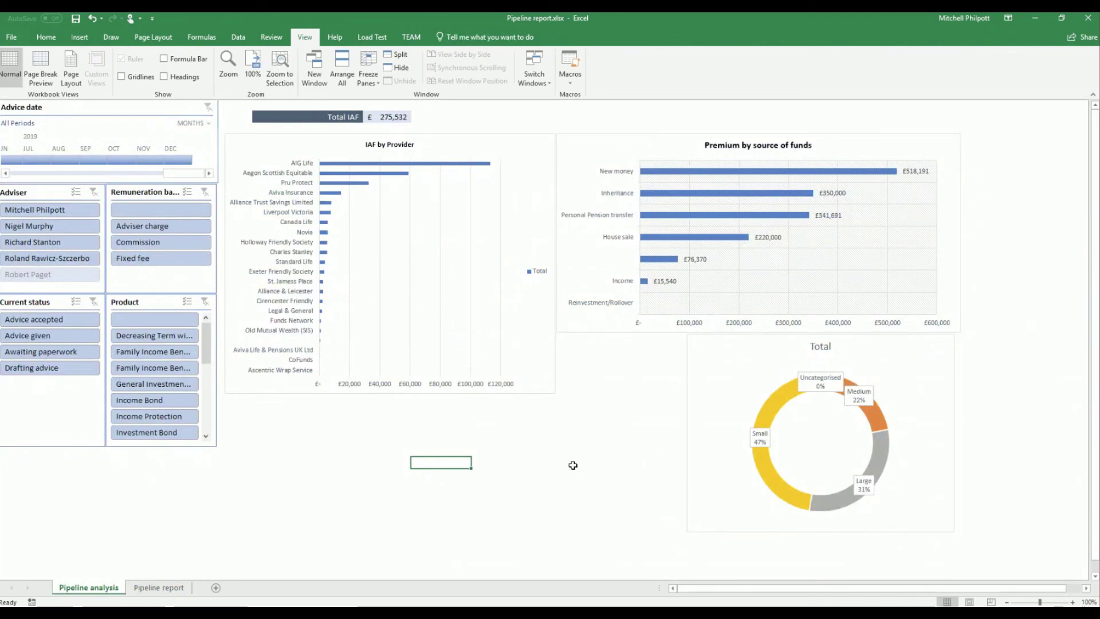
- Save and close the Pipeline report workbook, and close the untitled Notepad note containing the fee size formula
click(46, 38)
click(75, 19)
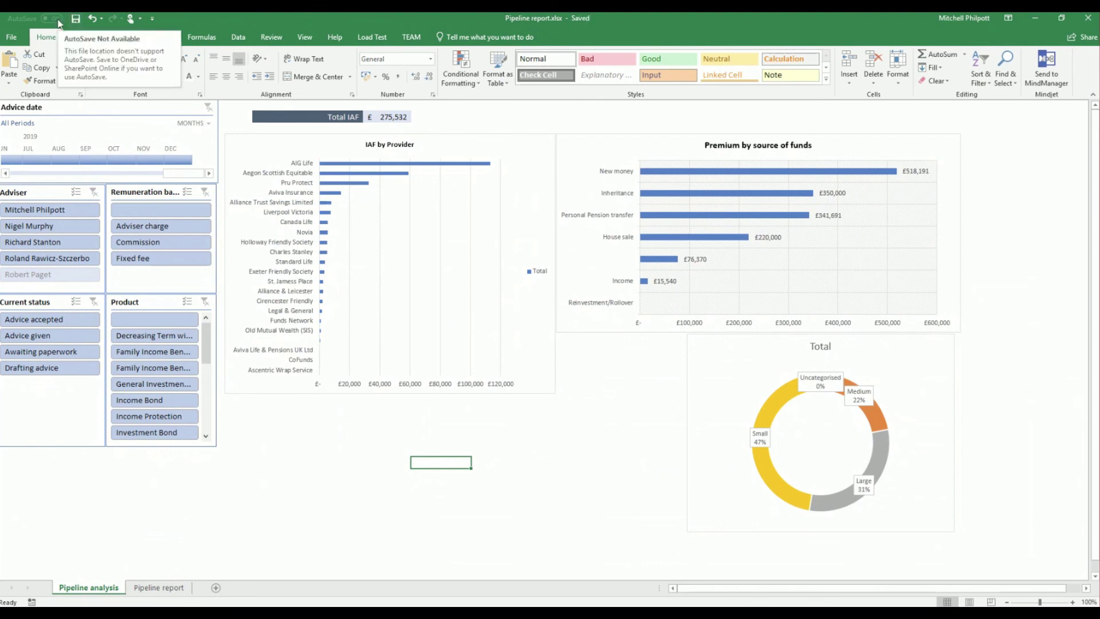
click(161, 587)
click(88, 588)
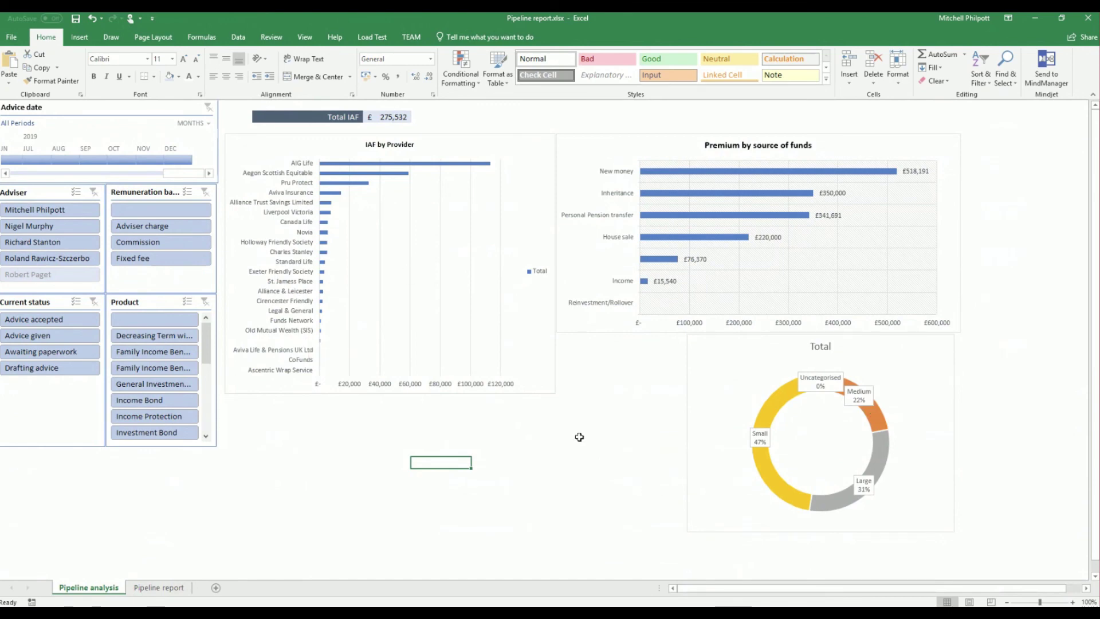
click(1090, 23)
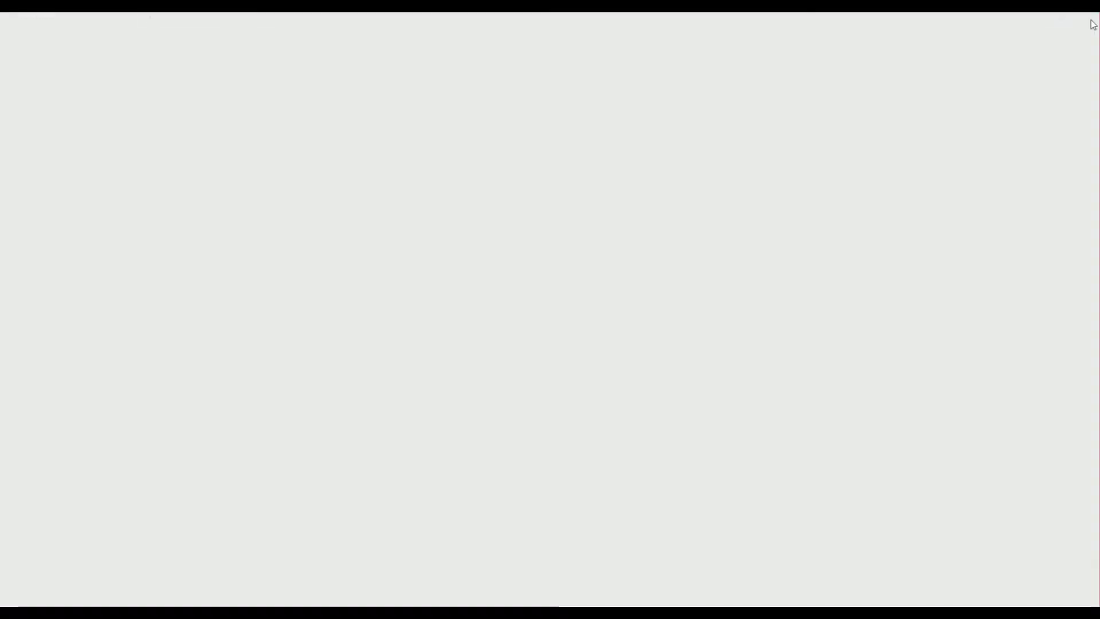
click(796, 144)
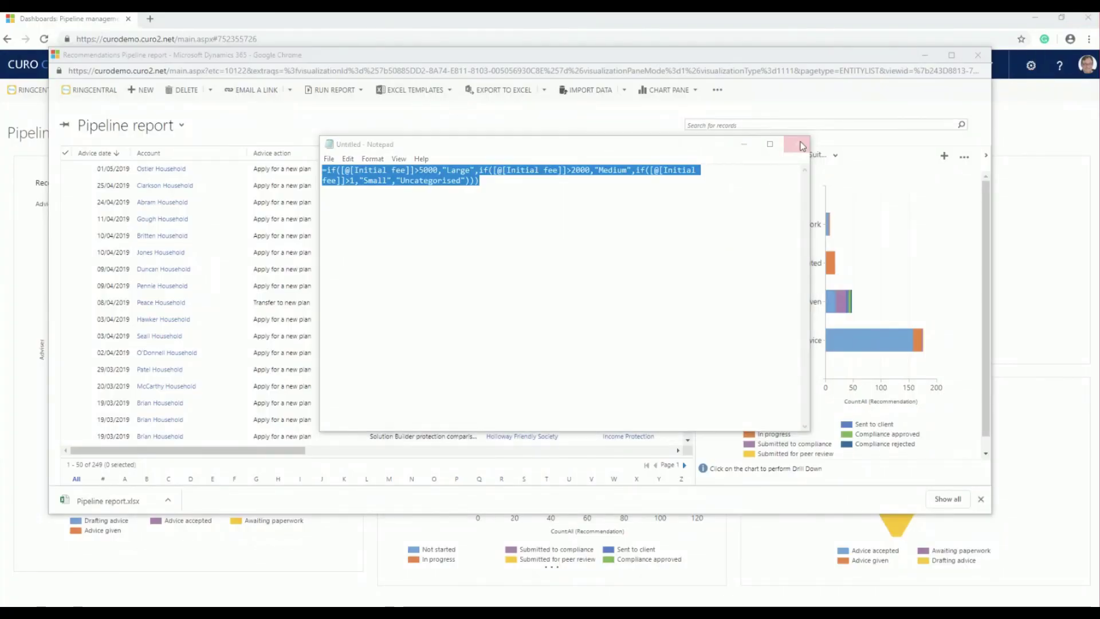
click(567, 314)
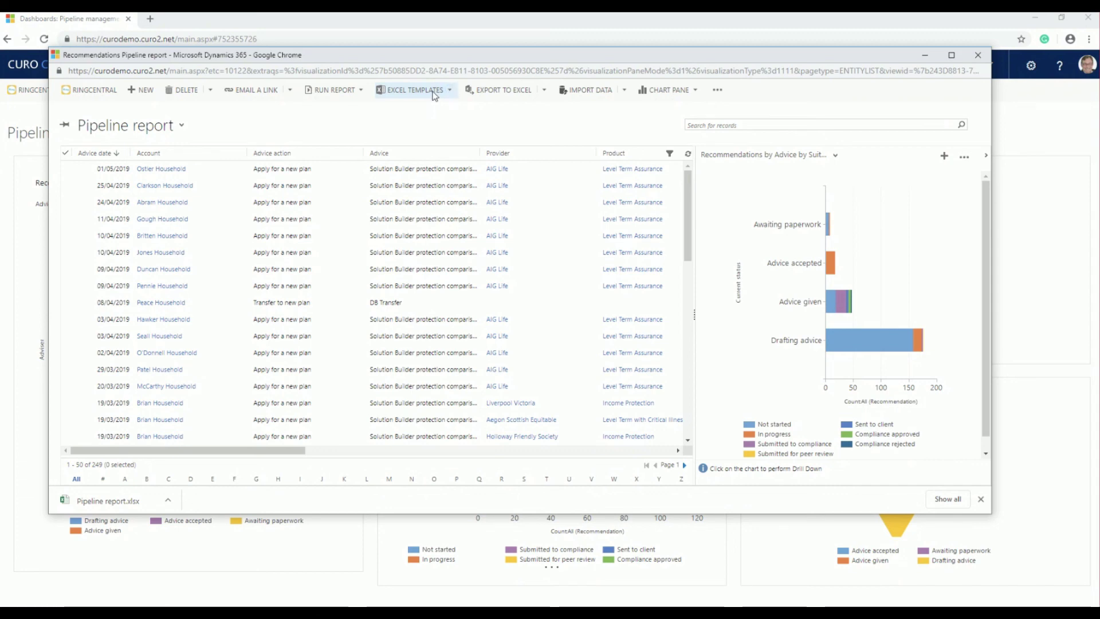
- Examine the Excel template creation and upload dialogs for the Pipeline report view, and close the view's window
click(454, 92)
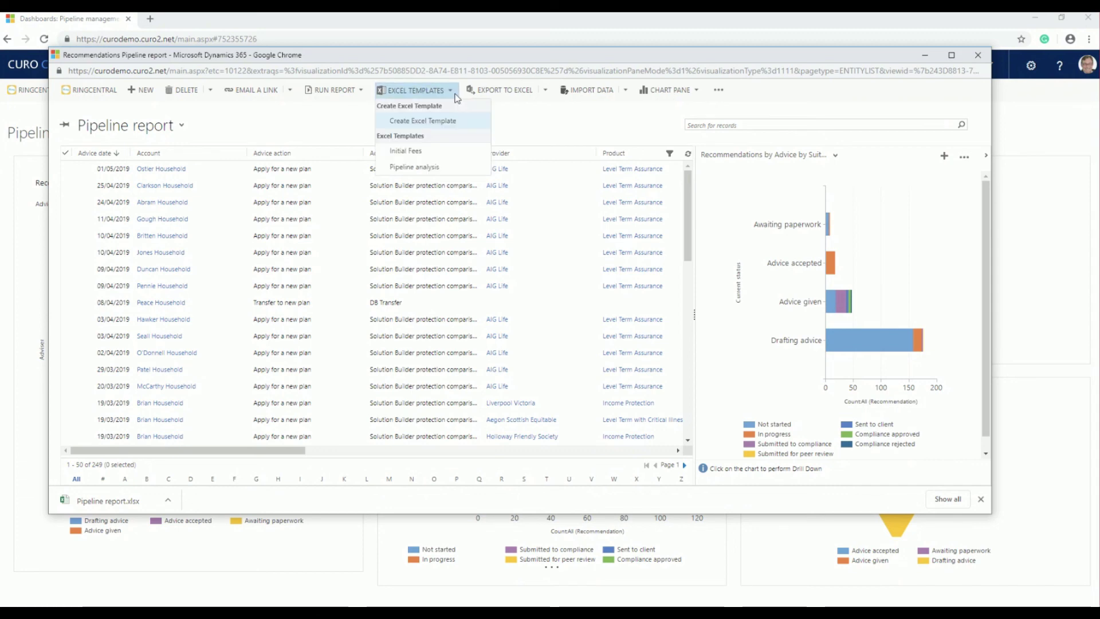
click(445, 121)
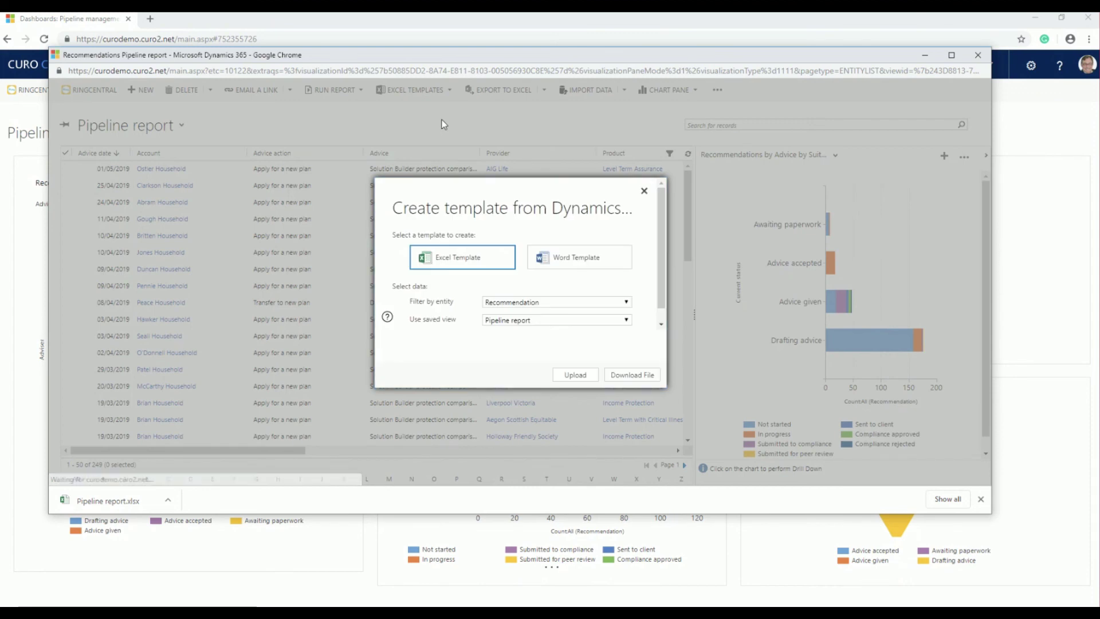
click(583, 380)
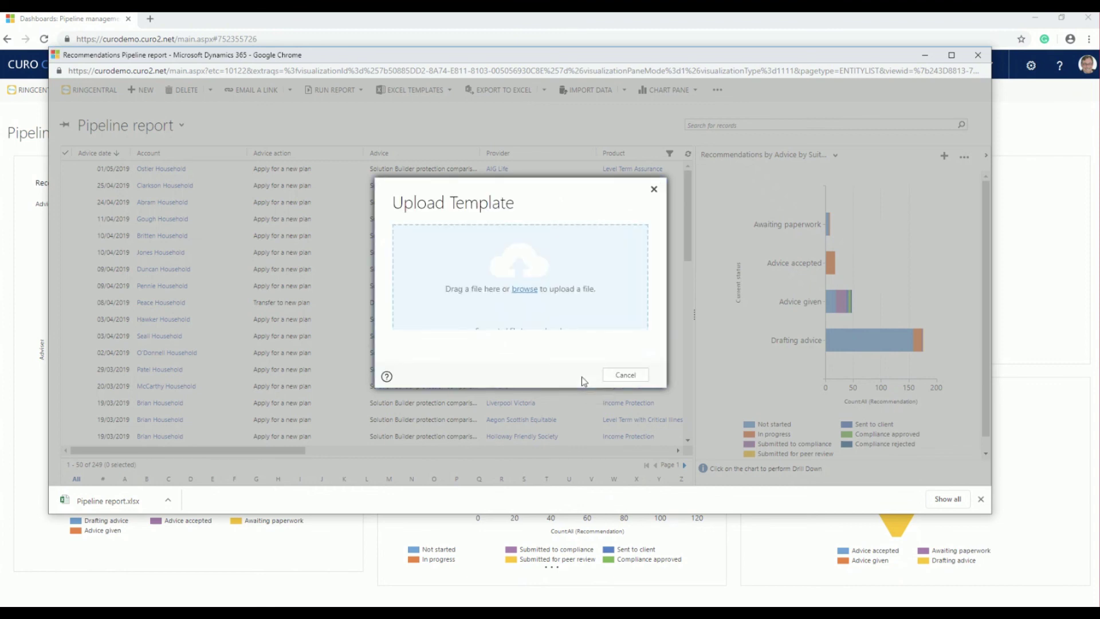
click(653, 190)
click(977, 55)
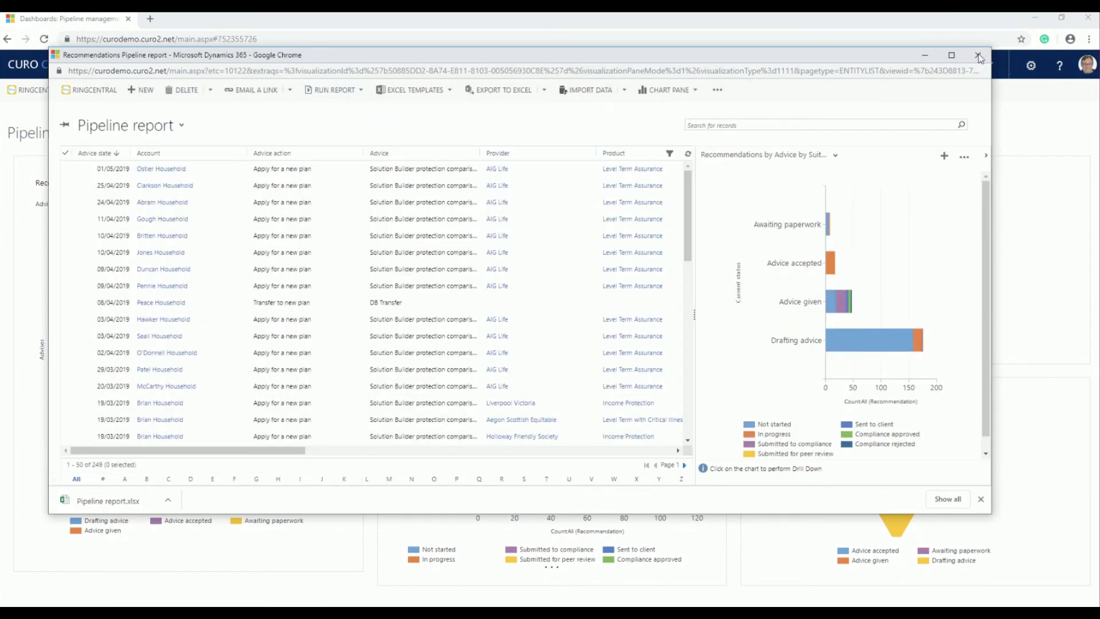
- Open the Document Templates list in the CRM's Settings area
click(153, 57)
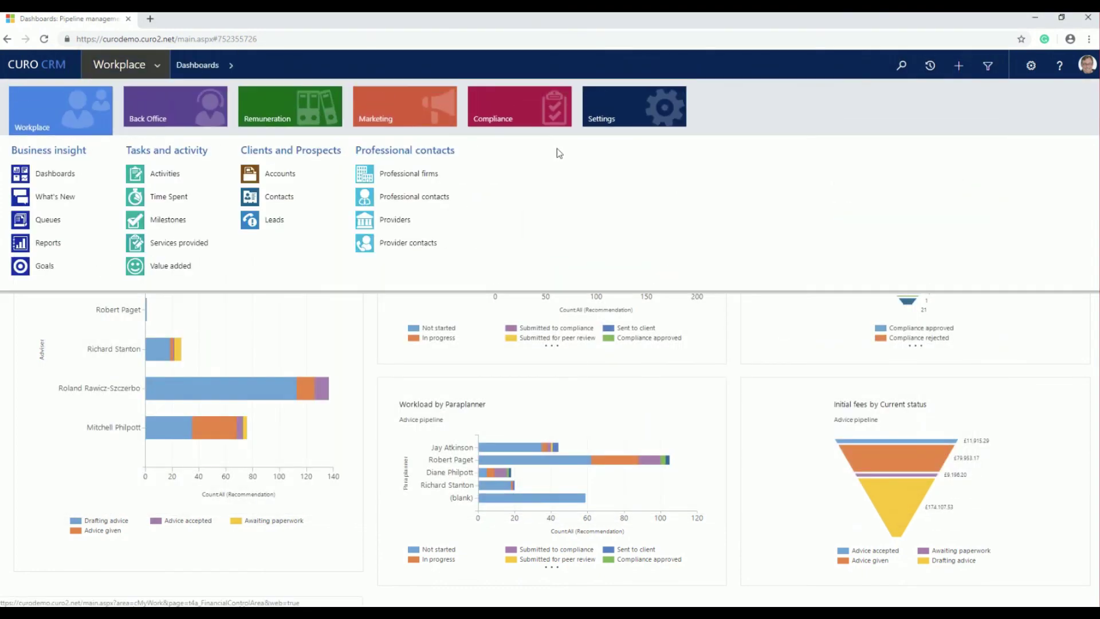
click(606, 108)
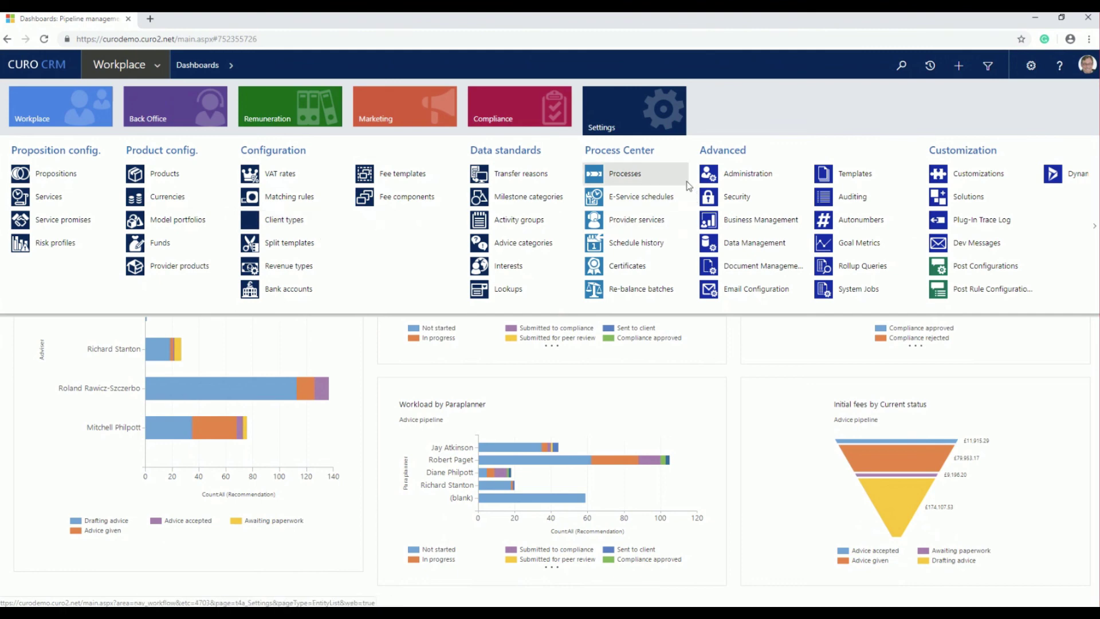
click(855, 174)
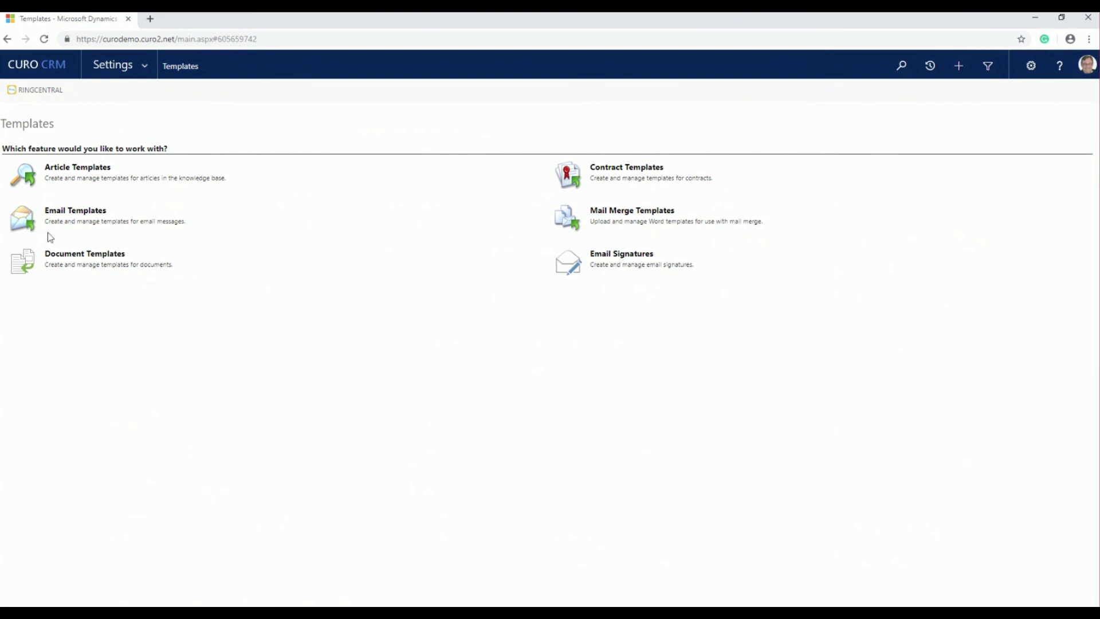
click(84, 255)
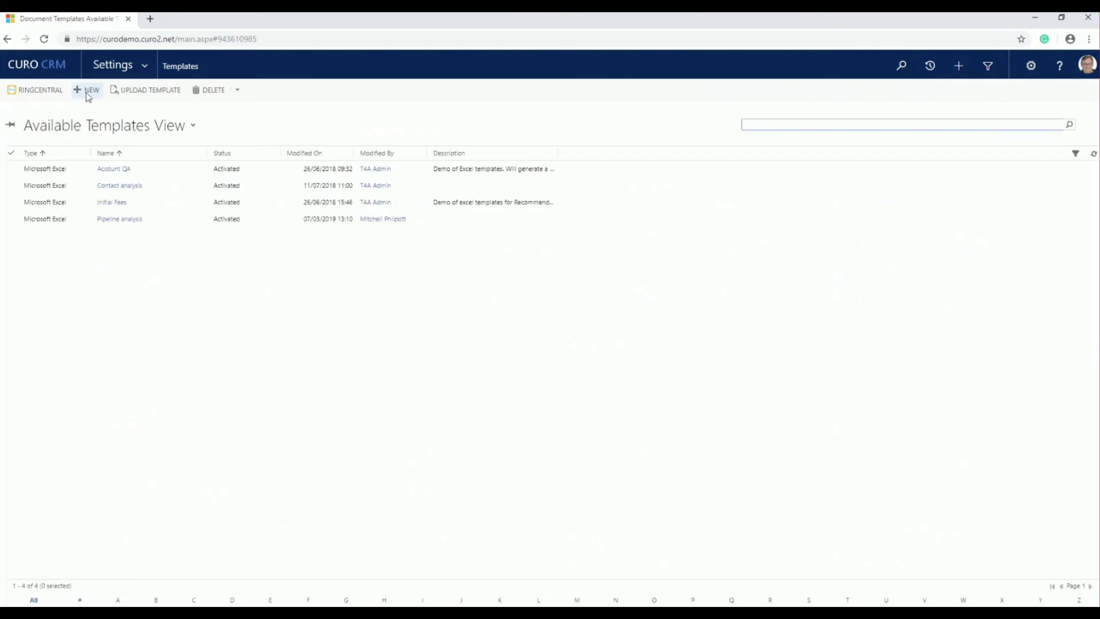
- Upload Pipeline report demo.xlsx as a document template, and save and close its record
click(143, 91)
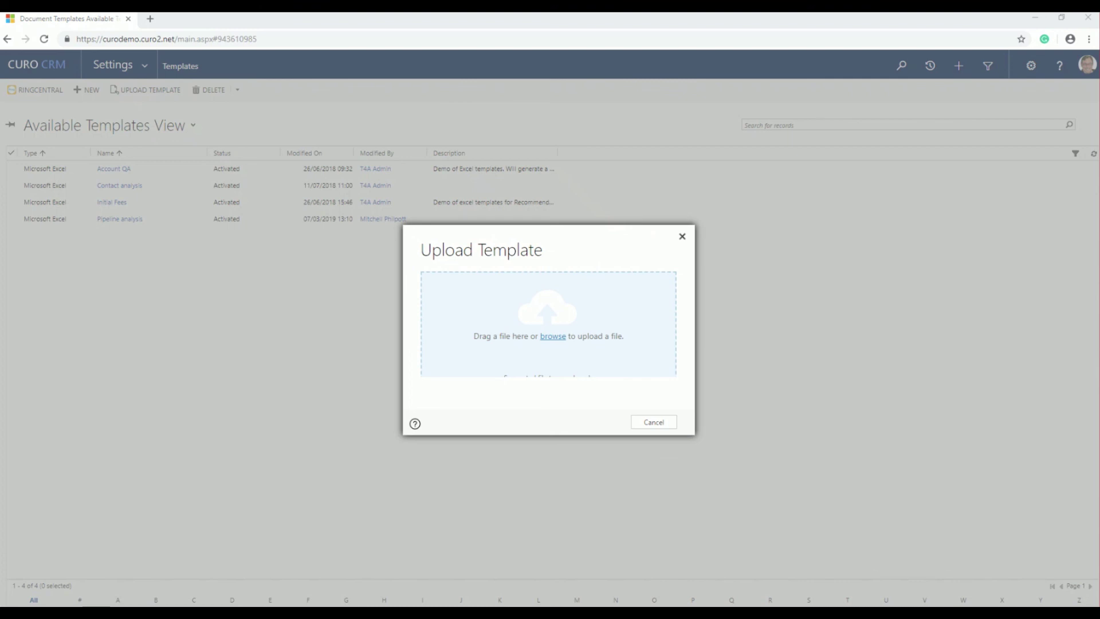
drag(416, 414, 540, 326)
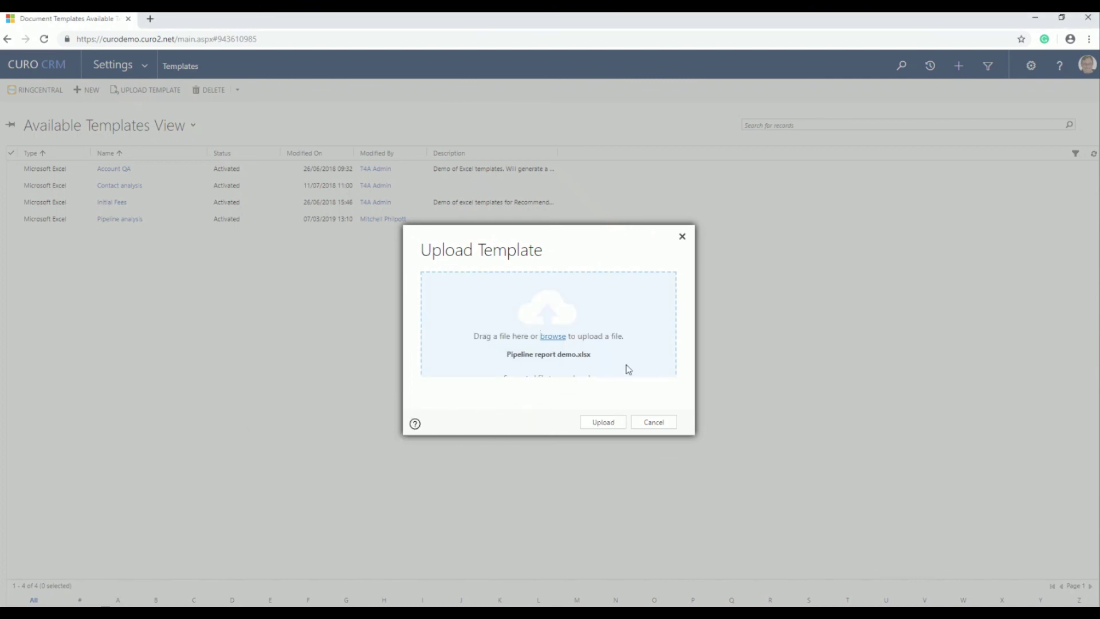
click(599, 424)
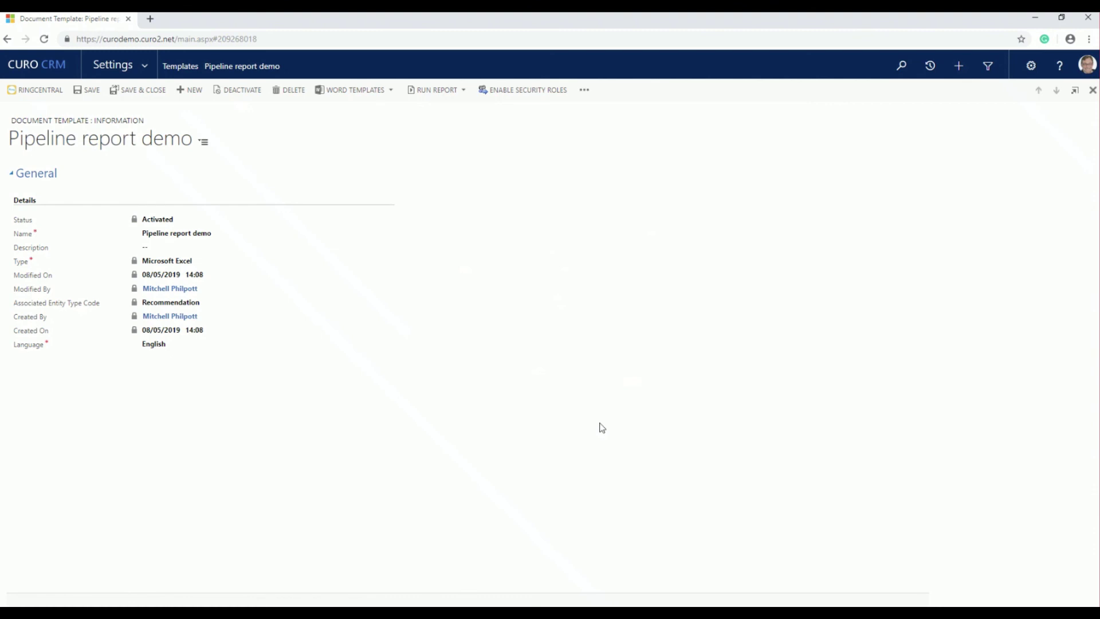
click(94, 94)
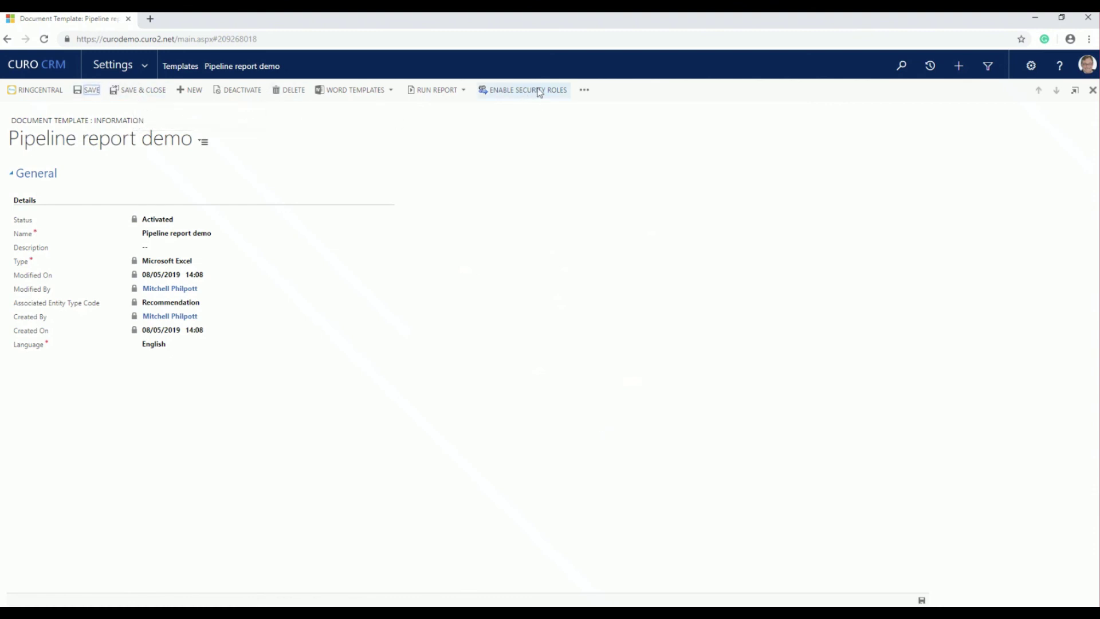
click(142, 92)
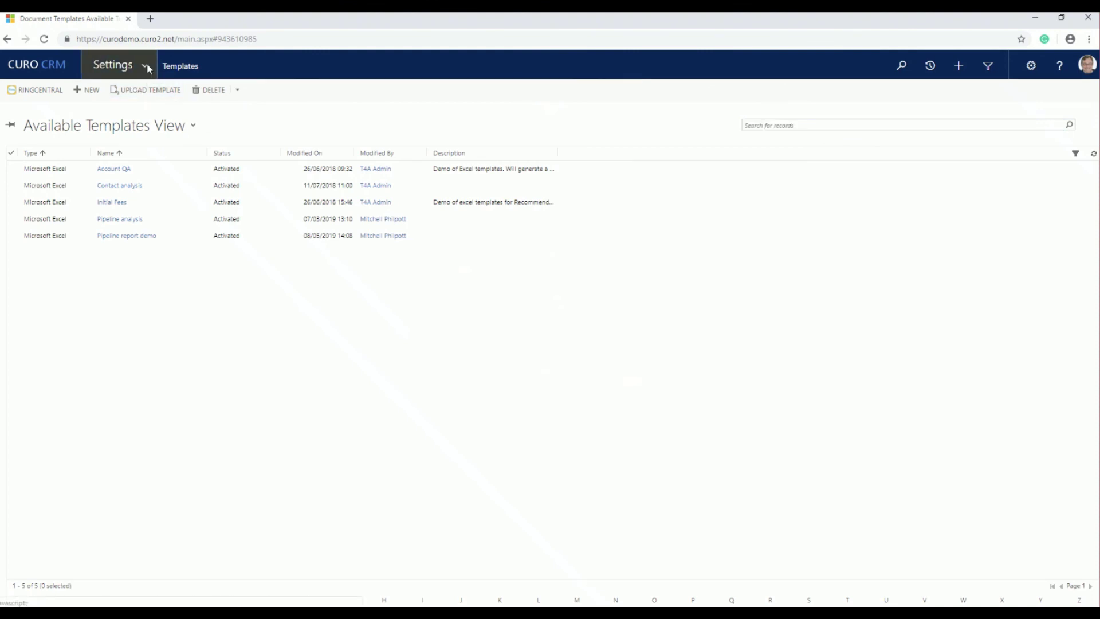
- Return to the Workplace dashboards and open the records behind the Recommendations by Advice by Suitability status chart in a maximized window
click(145, 66)
click(77, 125)
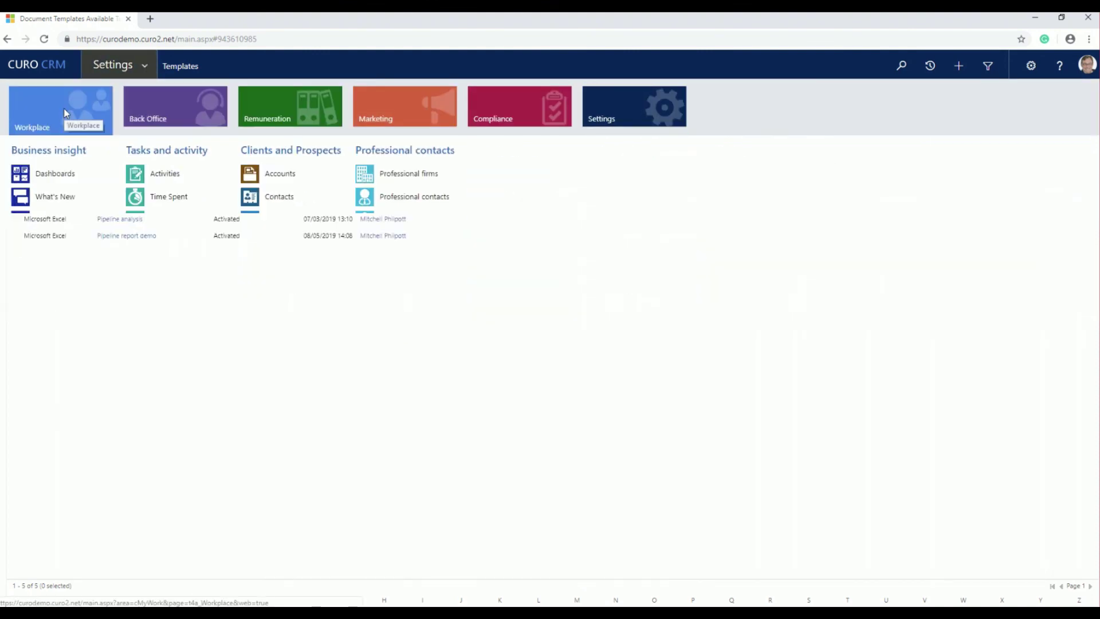
click(55, 175)
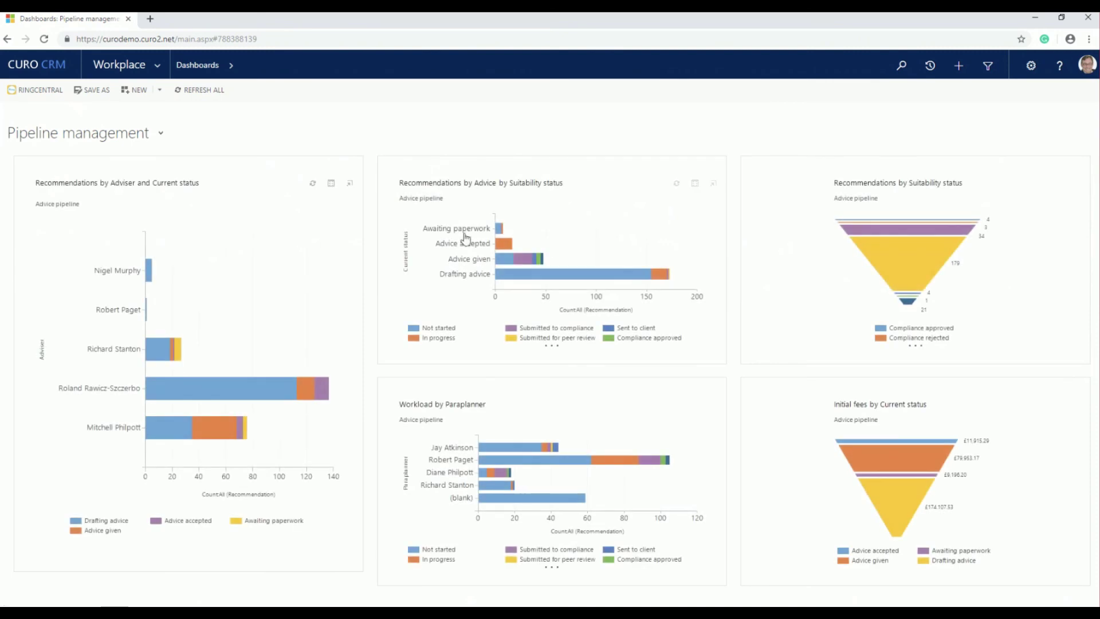
click(695, 183)
drag(444, 136, 690, 73)
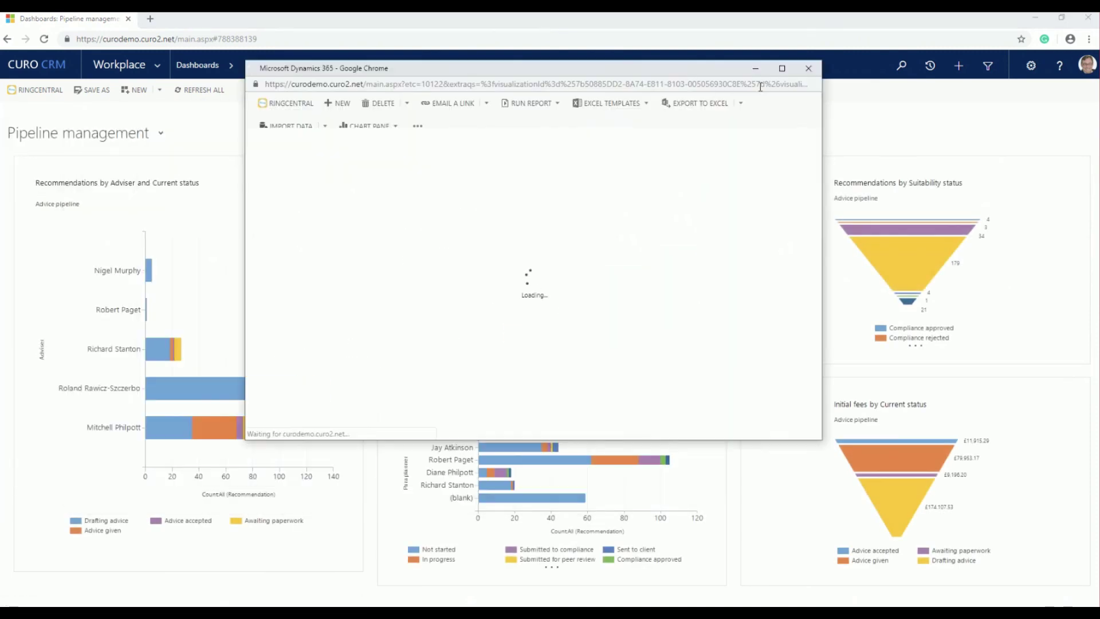
click(782, 69)
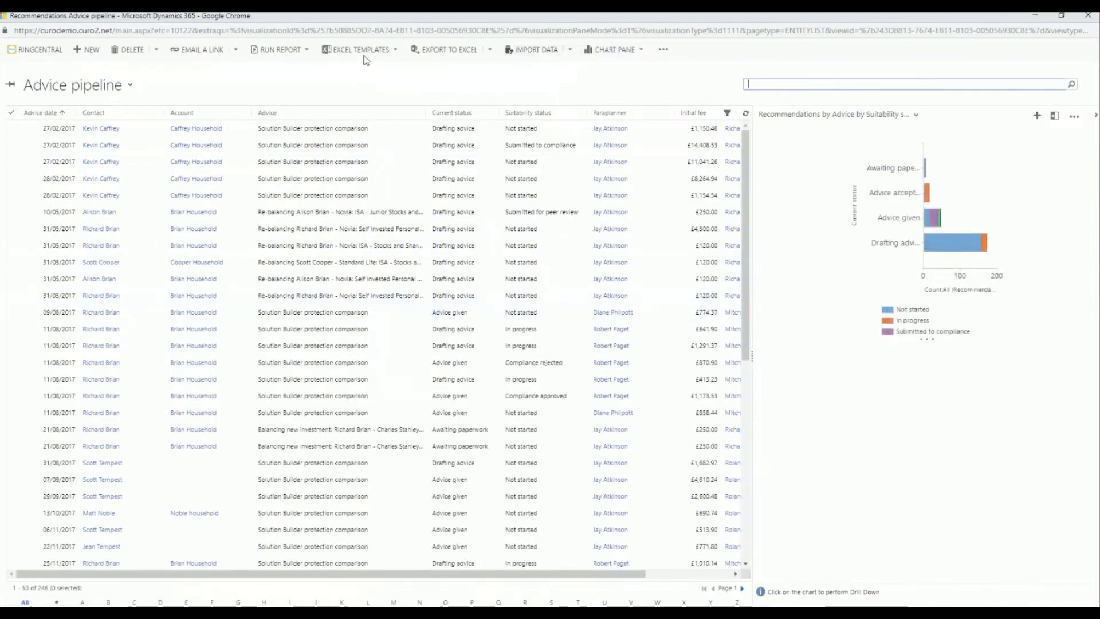
- Generate an Excel file from the Advice pipeline records with the Pipeline report demo template, and open the downloaded workbook
click(395, 52)
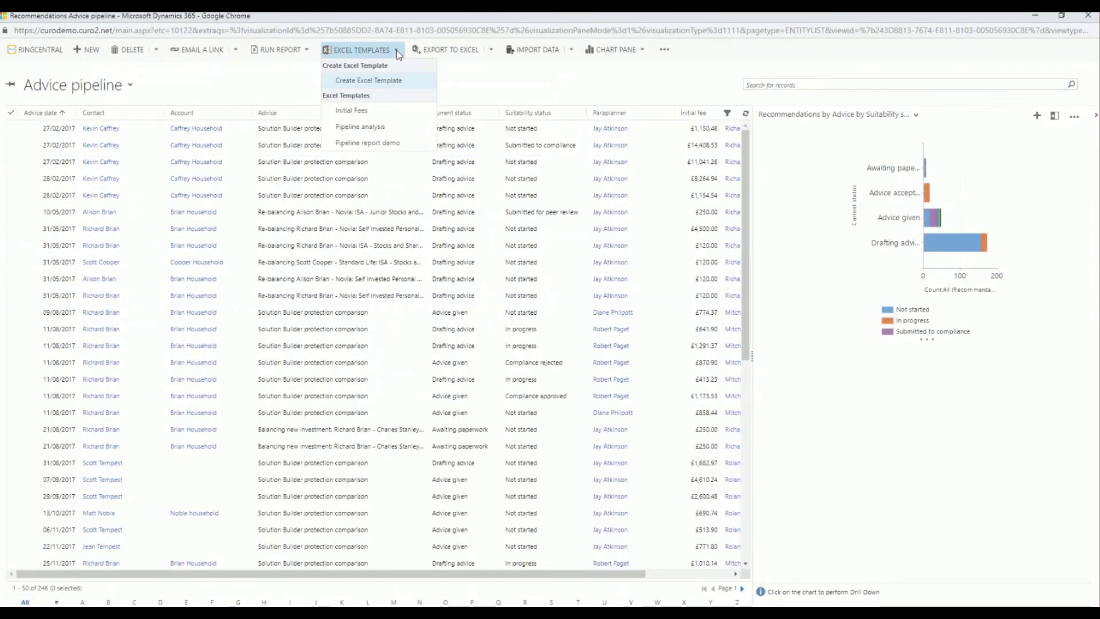
click(409, 143)
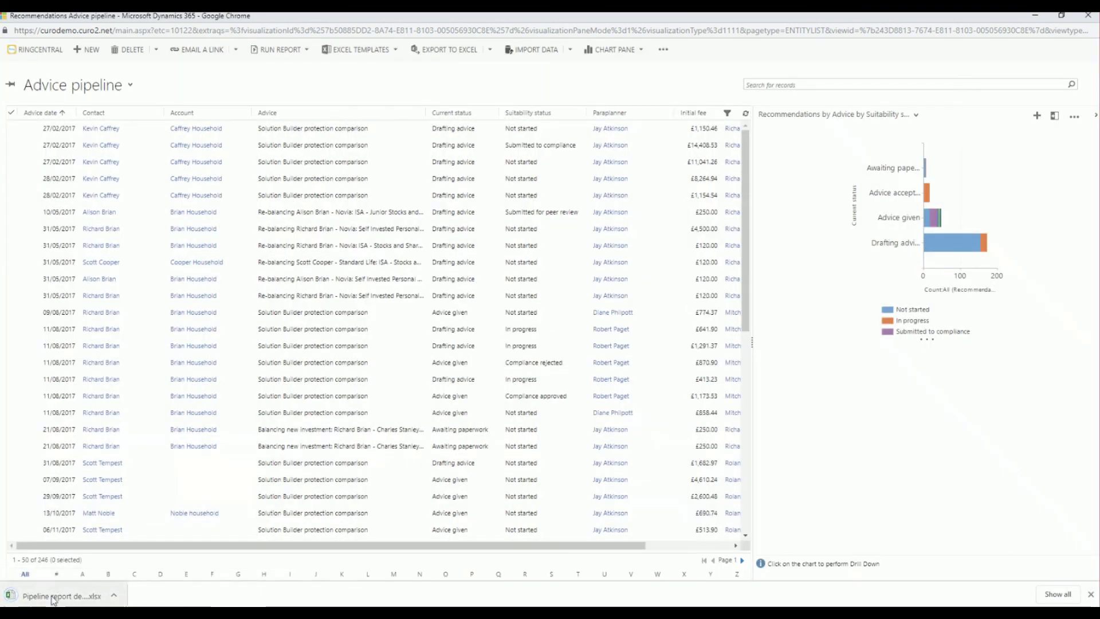
click(54, 597)
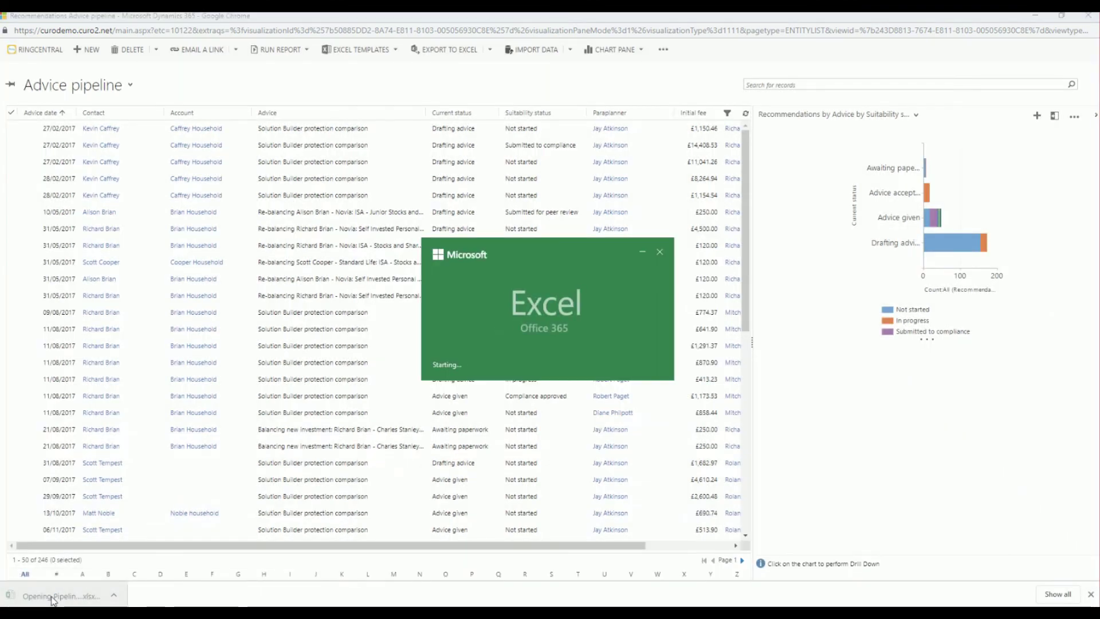